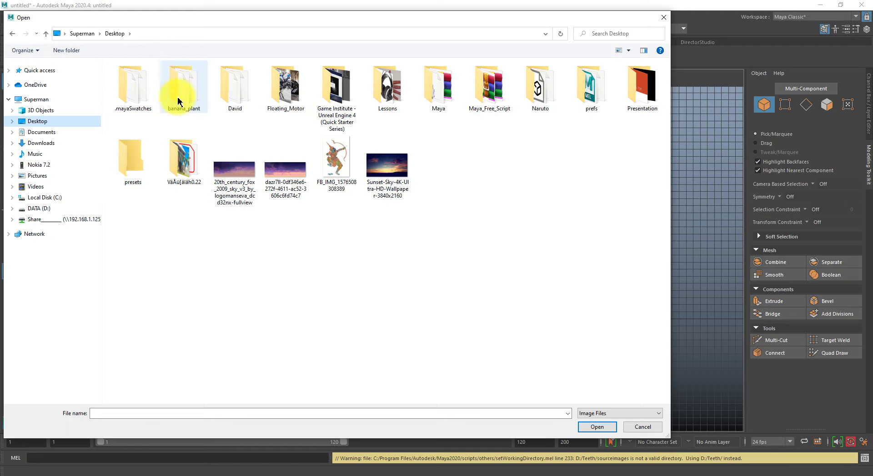
Load the photo of the spread hand from the Lessons folder as the front view's image plane
double_click(369, 90)
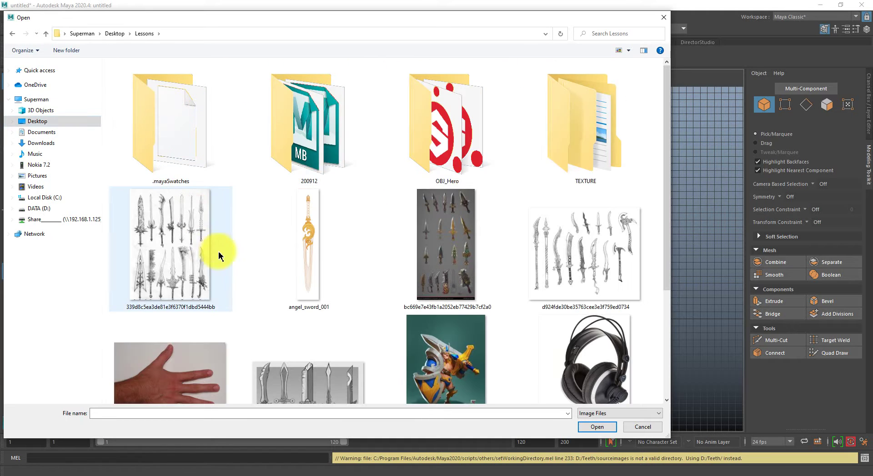
click(176, 364)
click(580, 427)
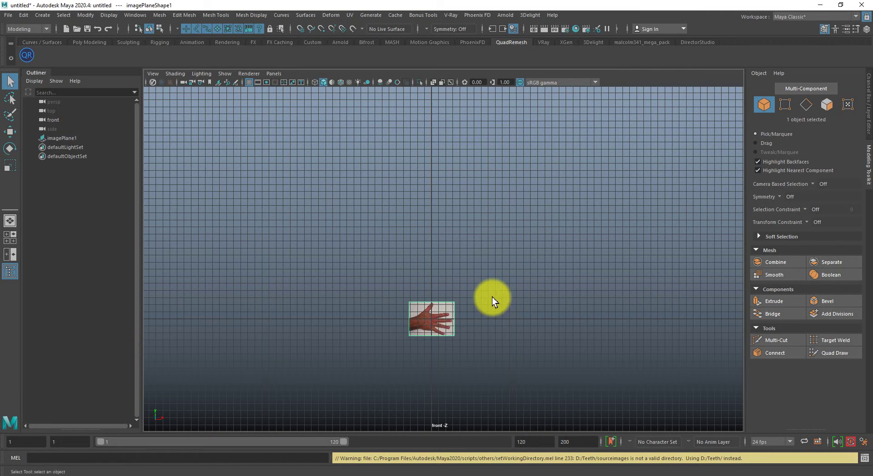
Scale the hand image plane uniformly to about 23.28
key(r)
middle_drag(364, 350, 868, 329)
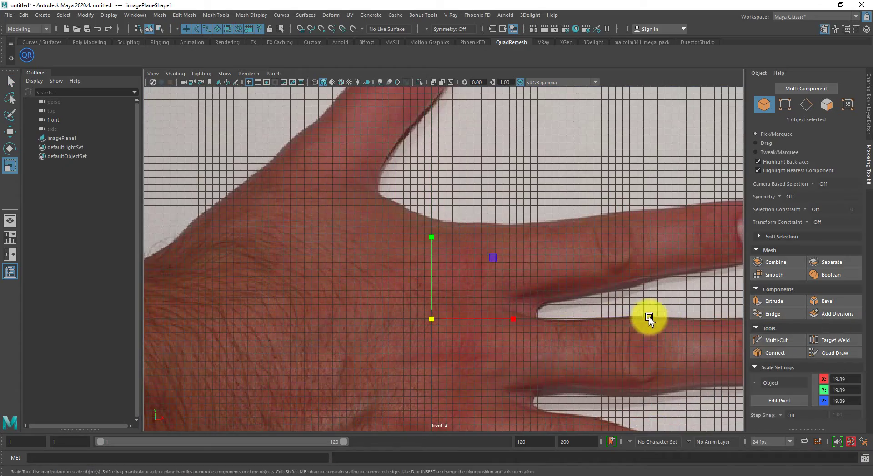
alt+right_drag(650, 363, 354, 306)
alt+middle_drag(329, 305, 333, 220)
middle_drag(382, 270, 404, 277)
alt+right_drag(404, 278, 281, 249)
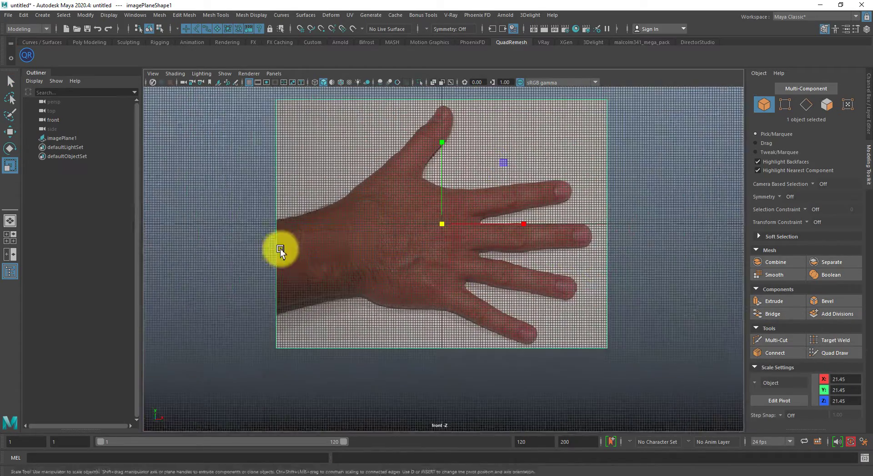
alt+middle_drag(358, 240, 298, 260)
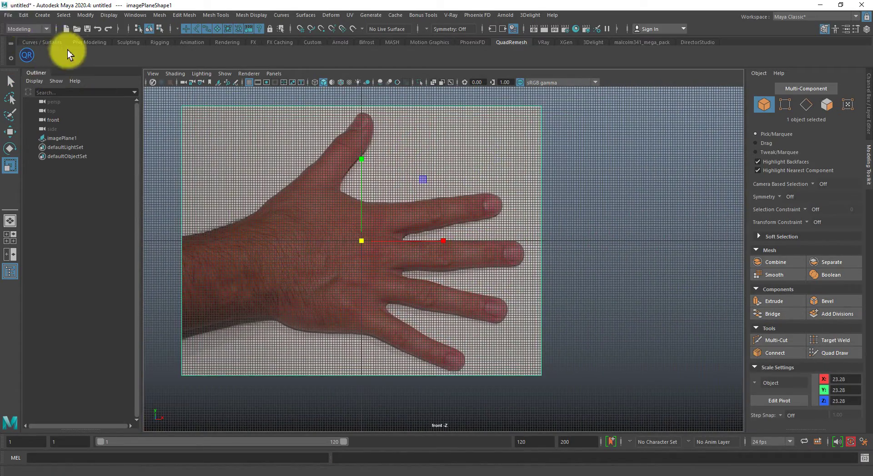
Create a polygon cube at the origin
click(78, 43)
click(40, 54)
scroll(390, 279, up, 2)
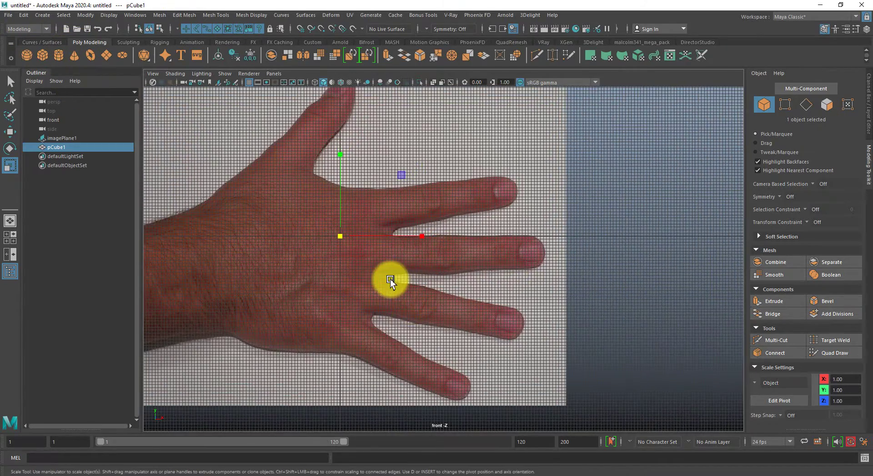
In the perspective view, move the hand image plane back to about Z -59, then return to the front view
key(space)
drag(390, 280, 397, 203)
alt+right_drag(398, 203, 185, 239)
alt+drag(605, 277, 571, 281)
alt+right_drag(570, 281, 241, 196)
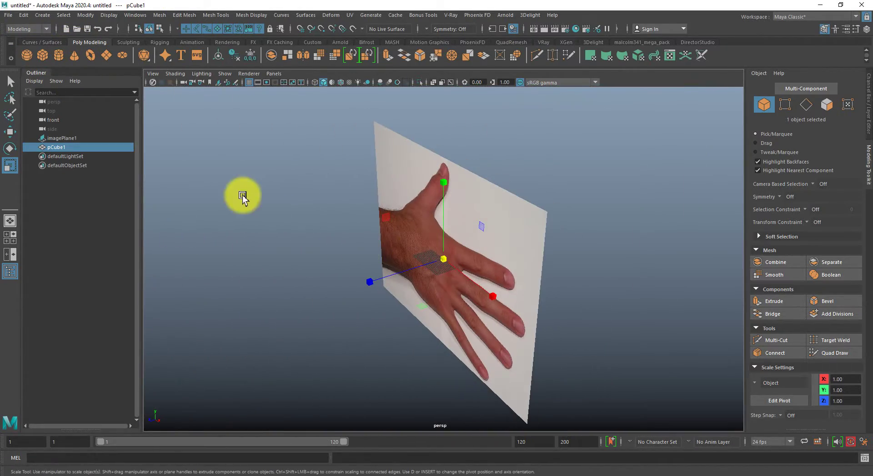
click(67, 138)
key(w)
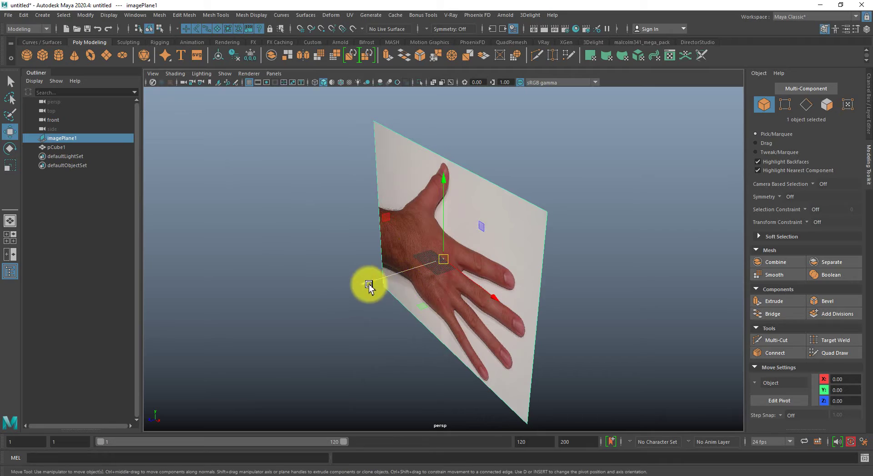
drag(369, 284, 470, 308)
key(space)
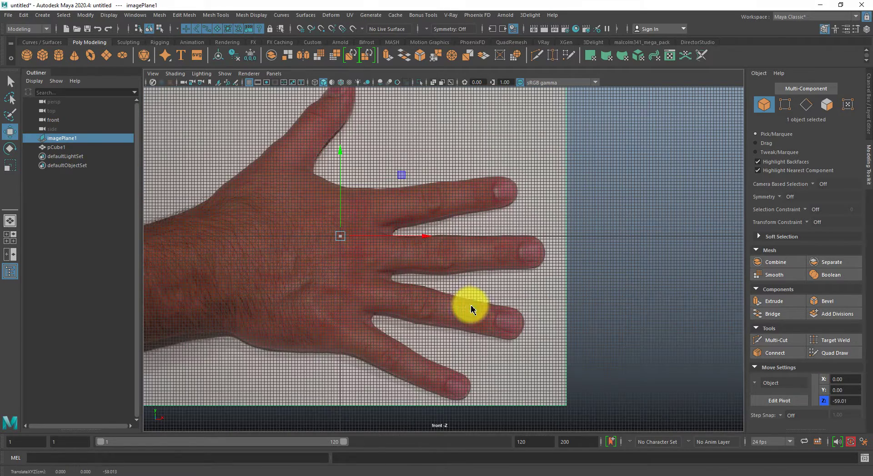
Turn on X-ray display in the front view and scale the cube uniformly to about 11.36
click(59, 148)
click(432, 84)
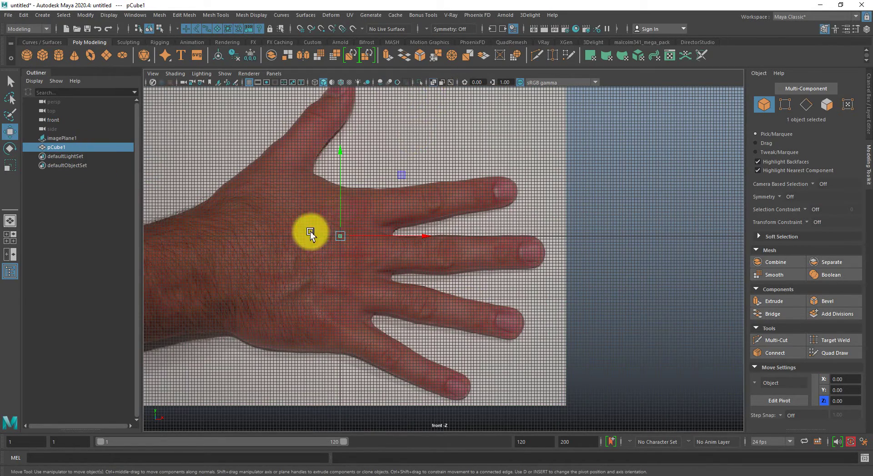
alt+right_drag(310, 231, 326, 288)
key(r)
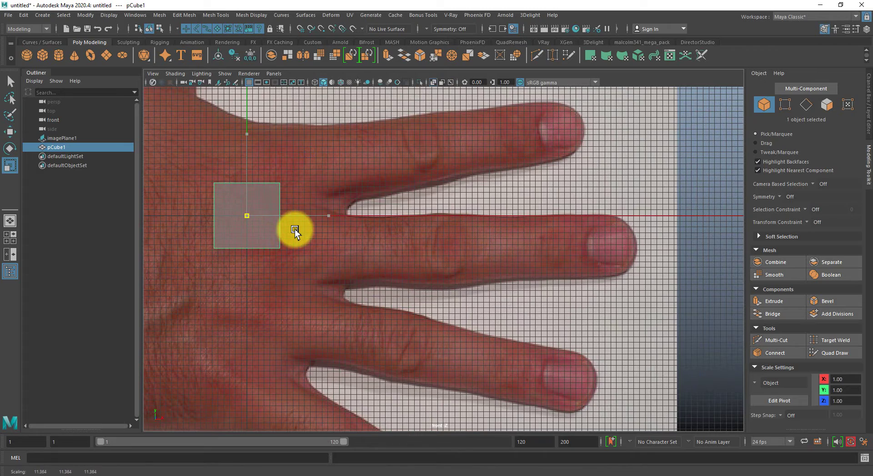
drag(295, 230, 294, 233)
scroll(295, 233, down, 3)
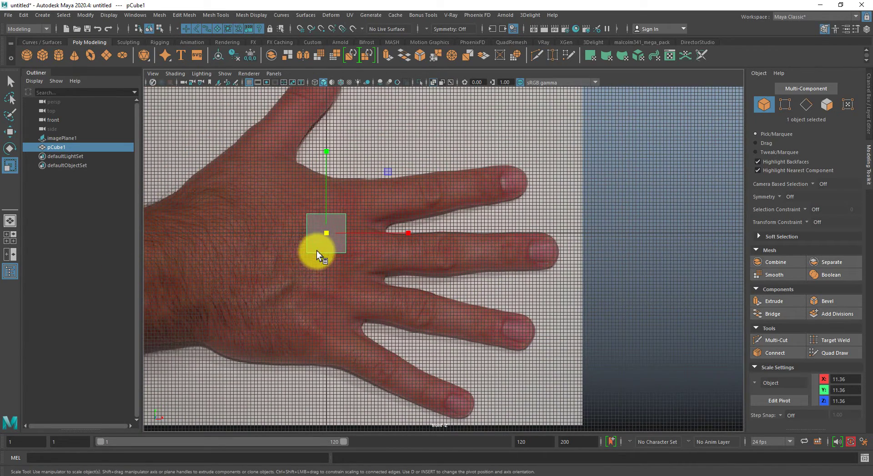
Place the cube over the base of the middle finger and stretch its end vertices to cover the finger's full length
key(w)
drag(327, 233, 401, 249)
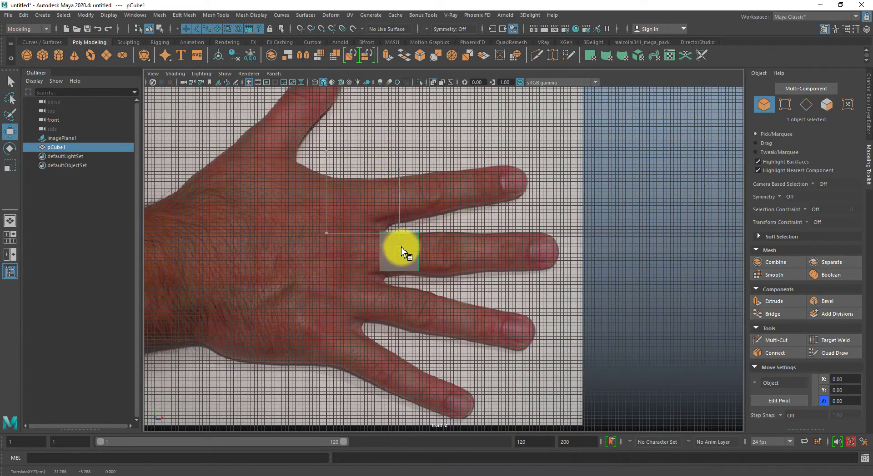
right_drag(402, 249, 381, 234)
drag(407, 220, 456, 281)
drag(497, 253, 636, 254)
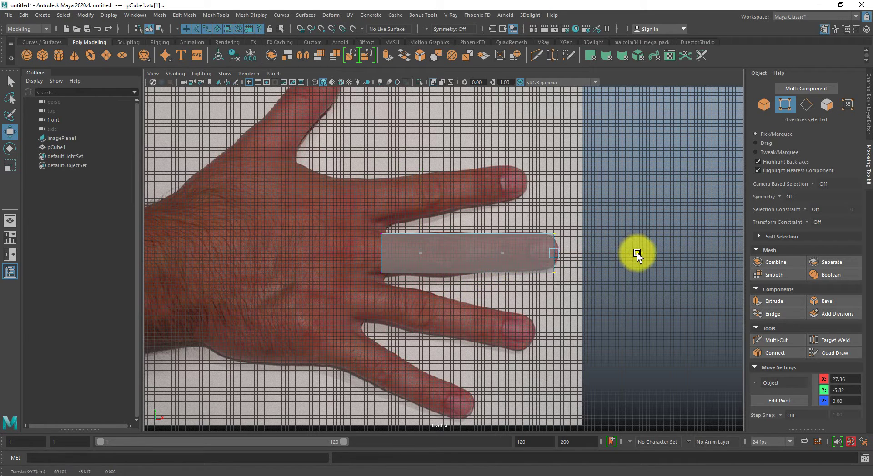
scroll(288, 275, up, 2)
drag(296, 188, 394, 272)
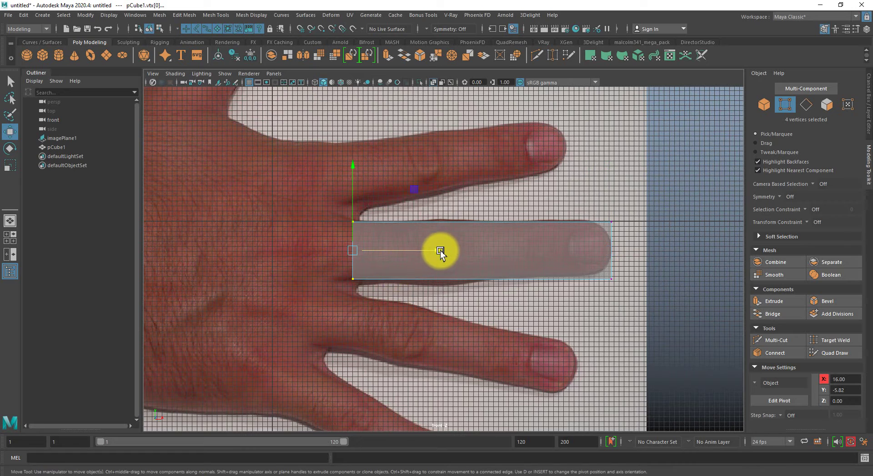
drag(440, 251, 436, 251)
Insert four edge loops across the finger block with Multi-Cut: near the base, at the middle knuckle, at the last joint and before the nail
key(ctrl+shift+x)
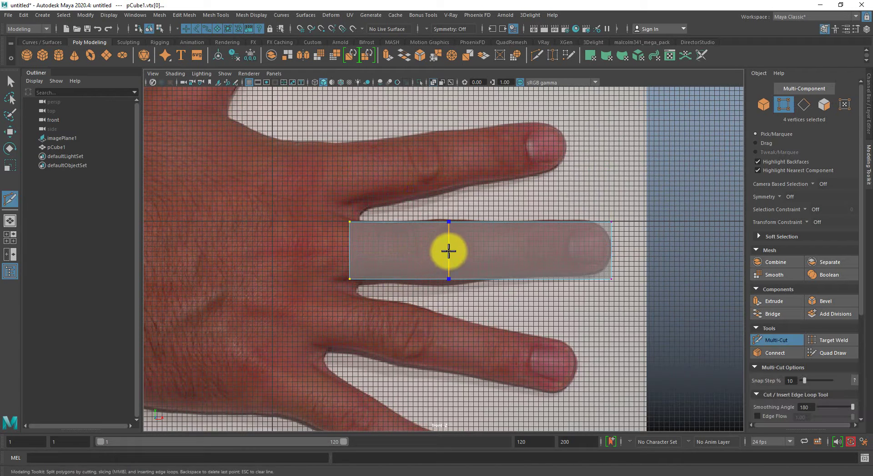
ctrl+click(448, 251)
alt+right_drag(511, 263, 556, 266)
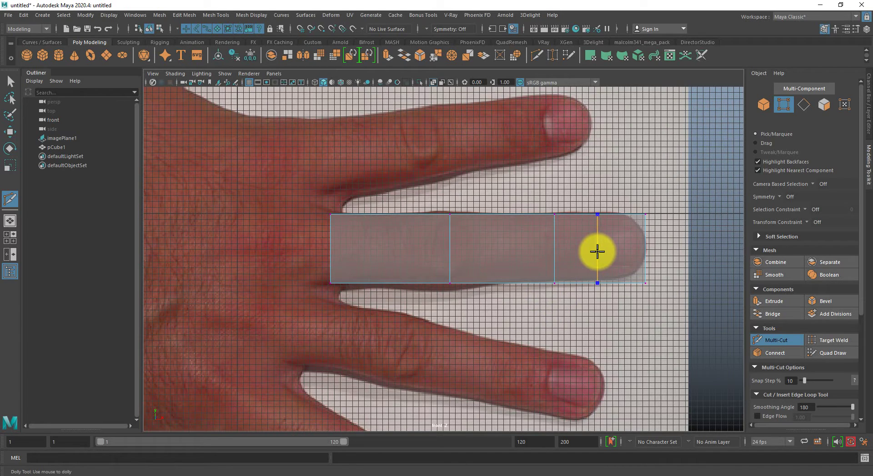
ctrl+click(596, 257)
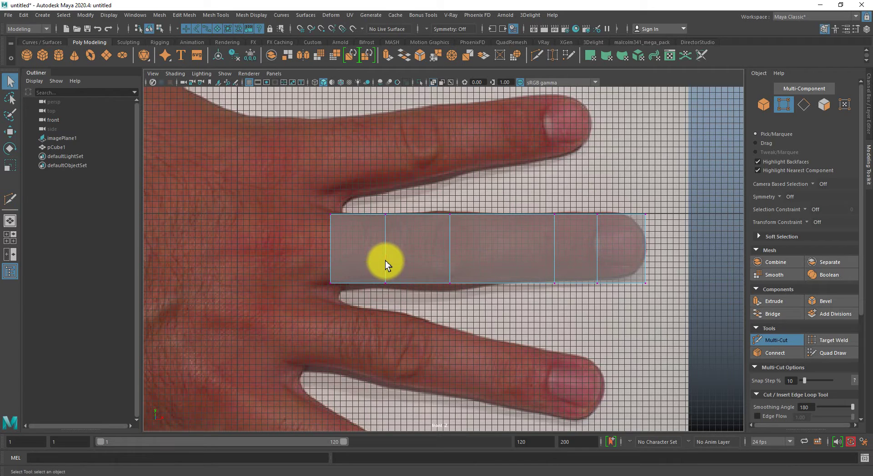
key(q)
Narrow the loop near the base, widen the middle knuckle loop, and lower the knuckle's underside vertices to match the finger outline
key(r)
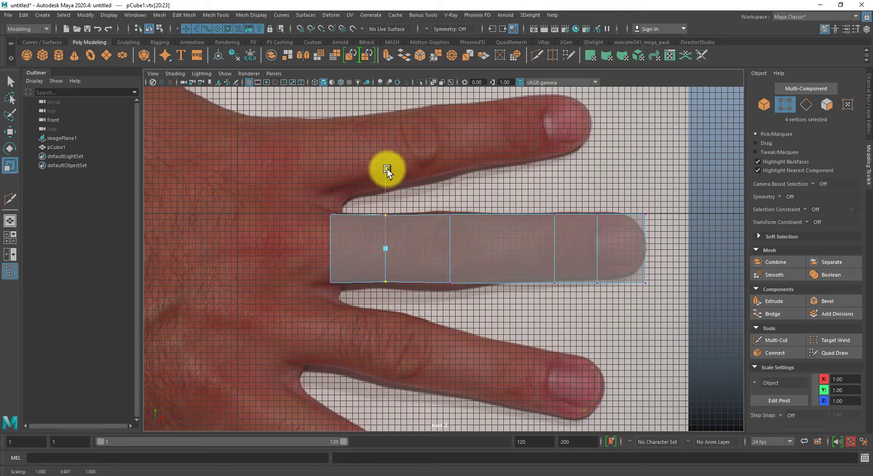
drag(411, 170, 493, 331)
drag(450, 168, 449, 159)
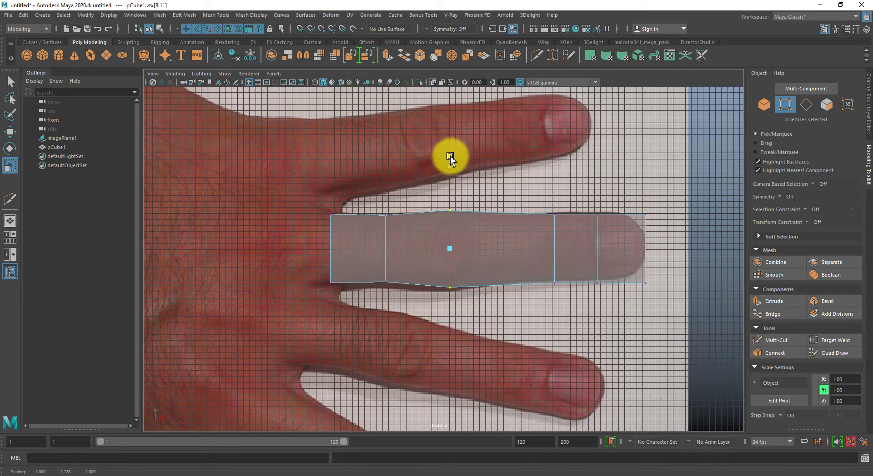
drag(418, 266, 454, 292)
key(w)
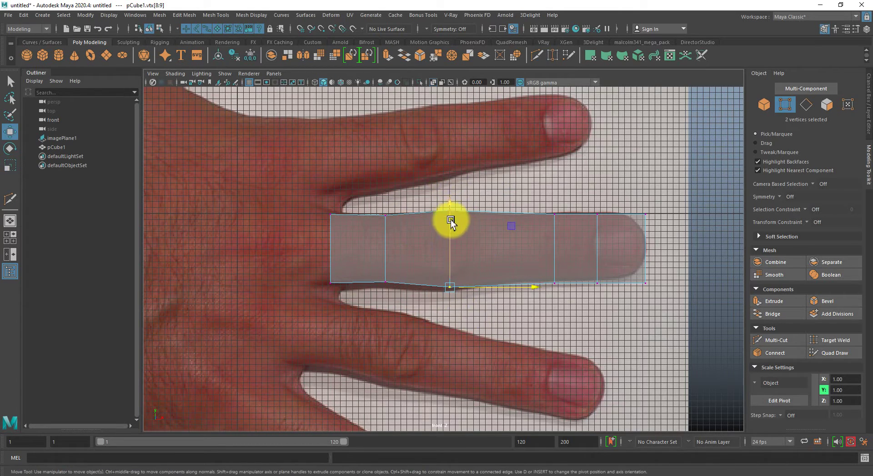
drag(451, 203, 452, 205)
Insert an edge loop between the middle knuckle and the last joint of the finger
key(ctrl+shift+x)
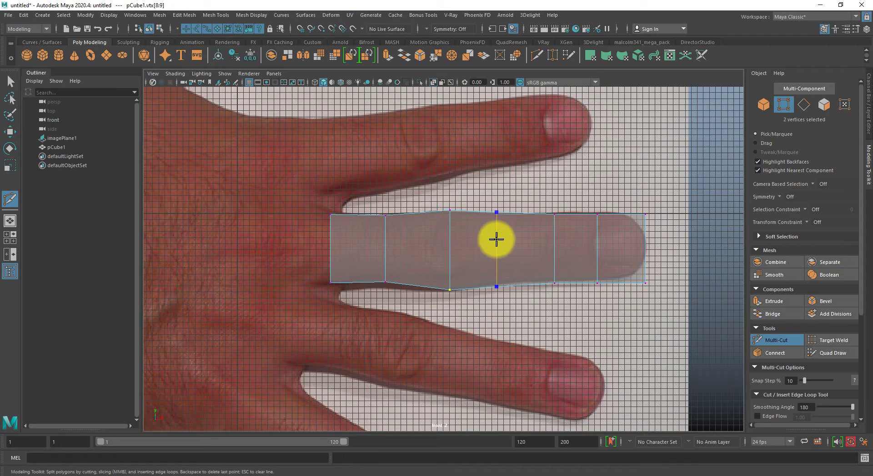
ctrl+click(507, 246)
key(q)
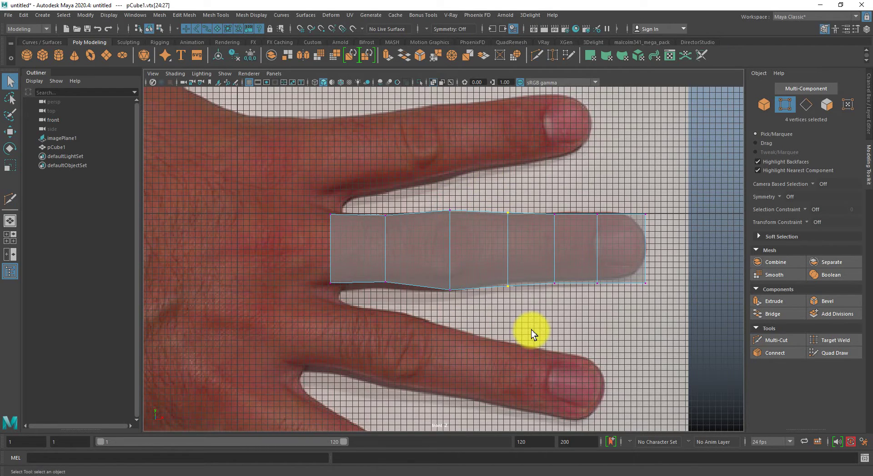
Scale the loops from beyond the middle knuckle to the fingertip vertically to follow the finger outline, tapering the tip
key(r)
drag(503, 163, 583, 327)
drag(554, 168, 556, 163)
drag(628, 172, 659, 300)
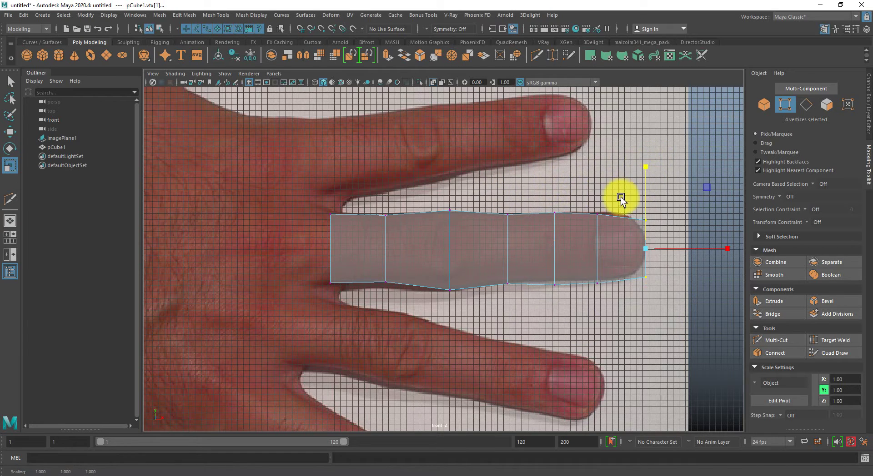
drag(583, 184, 619, 309)
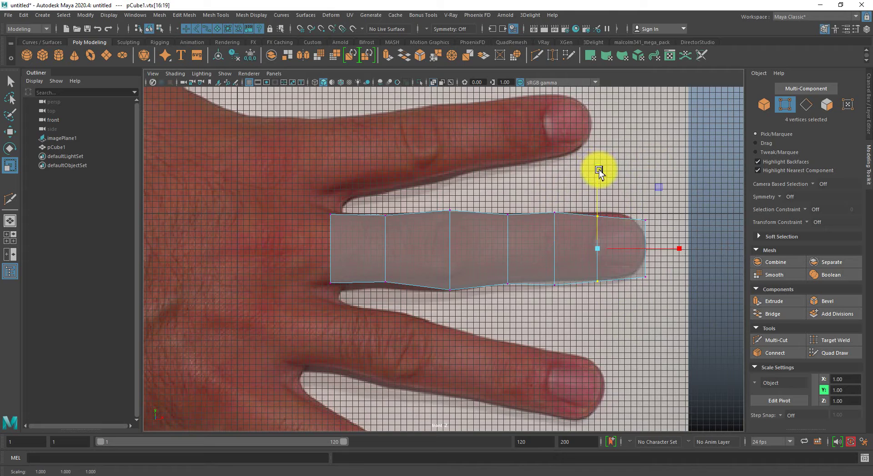
drag(598, 192, 614, 321)
Move the lower vertices of the last-joint loop and of the loop near the base onto the finger outline
key(w)
drag(543, 274, 571, 309)
drag(554, 257, 554, 256)
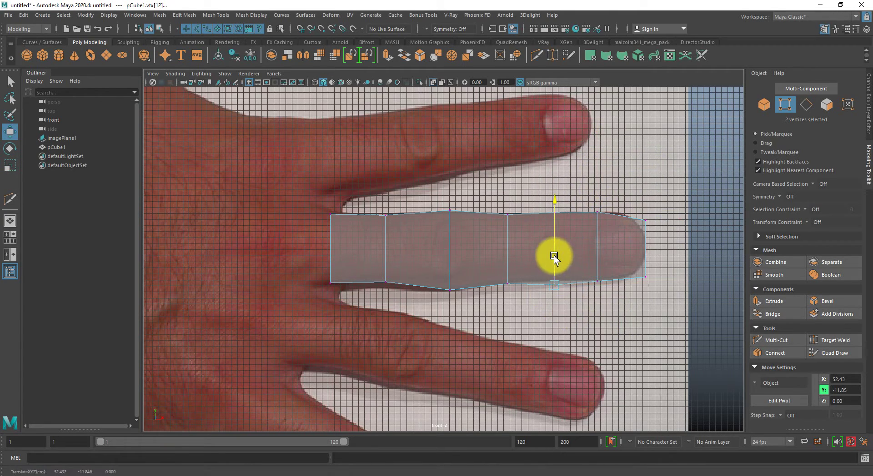
click(404, 295)
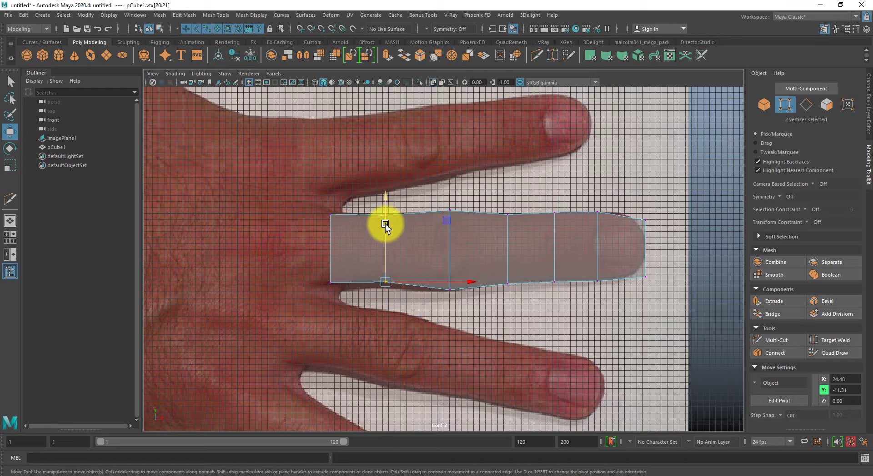
drag(386, 224, 386, 232)
right_drag(356, 238, 351, 287)
drag(282, 187, 343, 343)
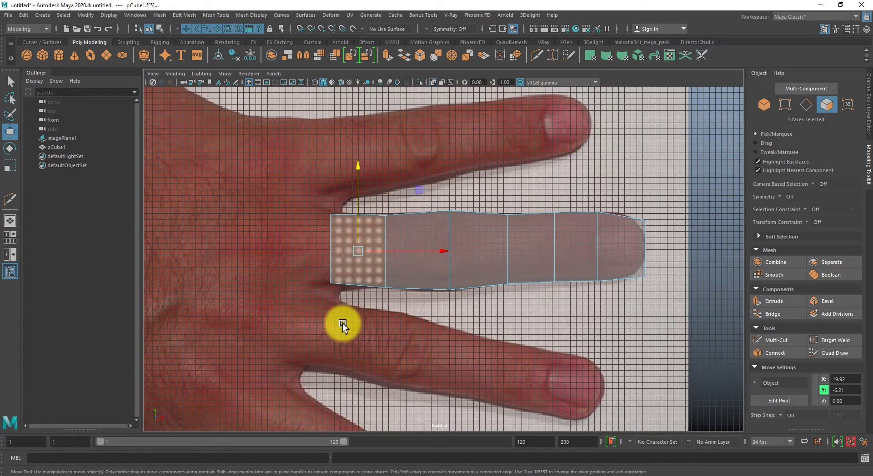
shift+drag(469, 185, 359, 370)
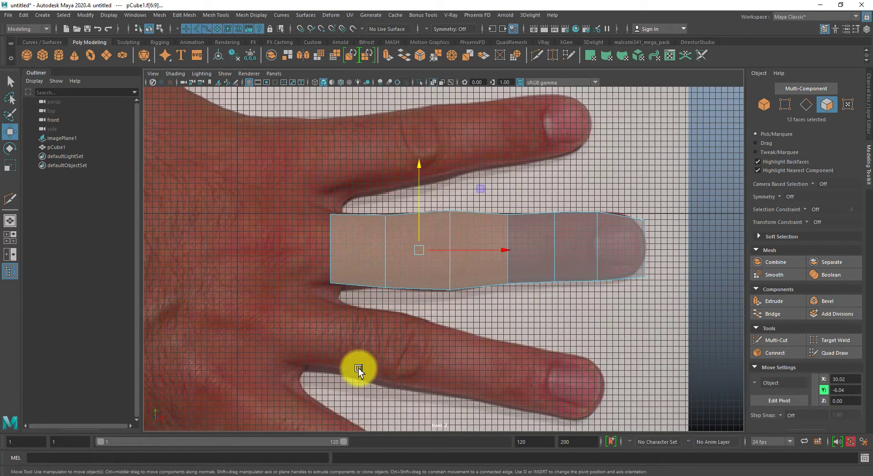
ctrl+drag(555, 139, 329, 400)
drag(290, 175, 348, 323)
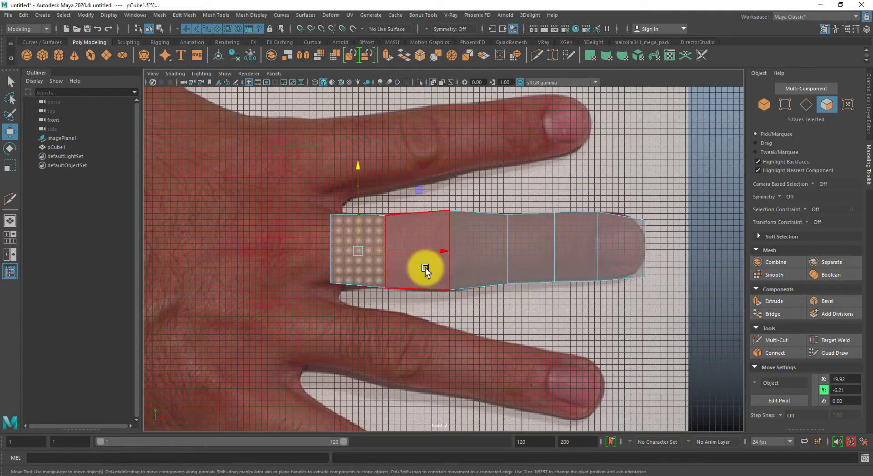
click(367, 391)
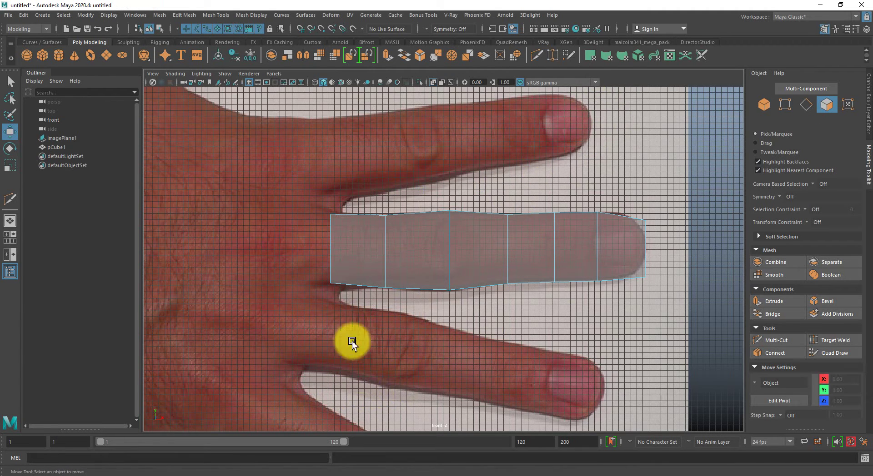
Fit the base end's vertices to the webbing at about X 17.17, and adjust the upper vertices of the neighbouring loop
right_drag(344, 279, 293, 279)
drag(301, 294, 335, 251)
drag(250, 272, 411, 318)
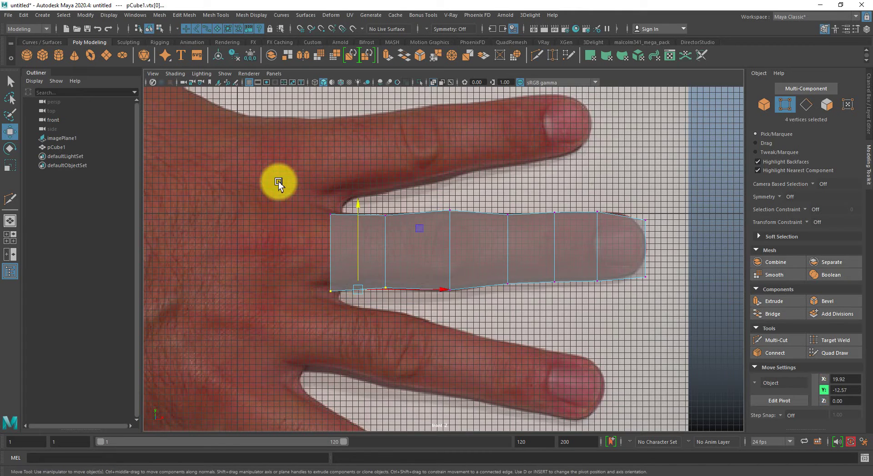
drag(278, 182, 339, 232)
drag(302, 203, 358, 318)
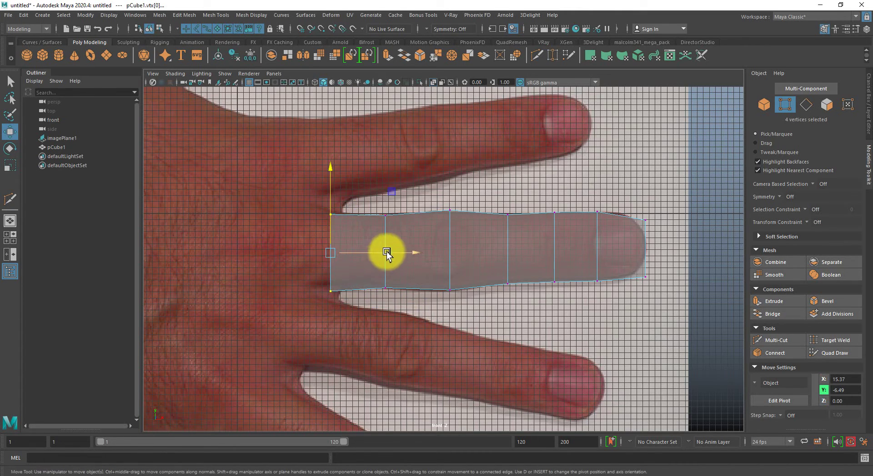
drag(405, 255, 421, 257)
drag(335, 202, 342, 215)
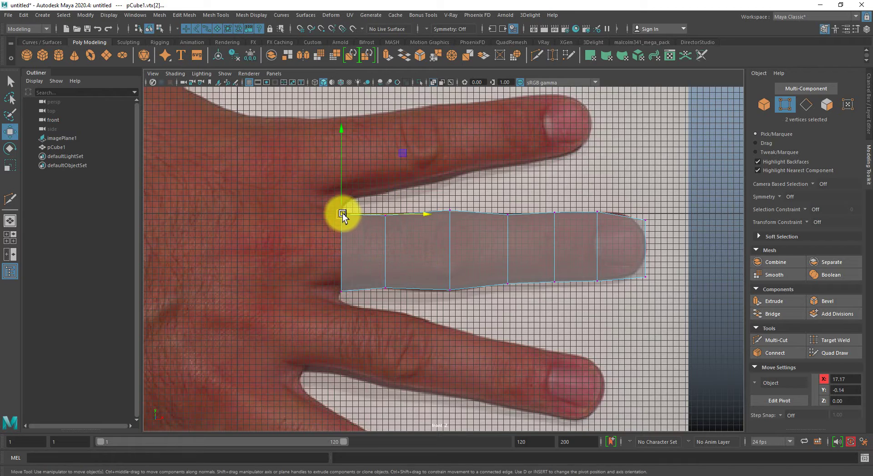
drag(413, 228, 386, 198)
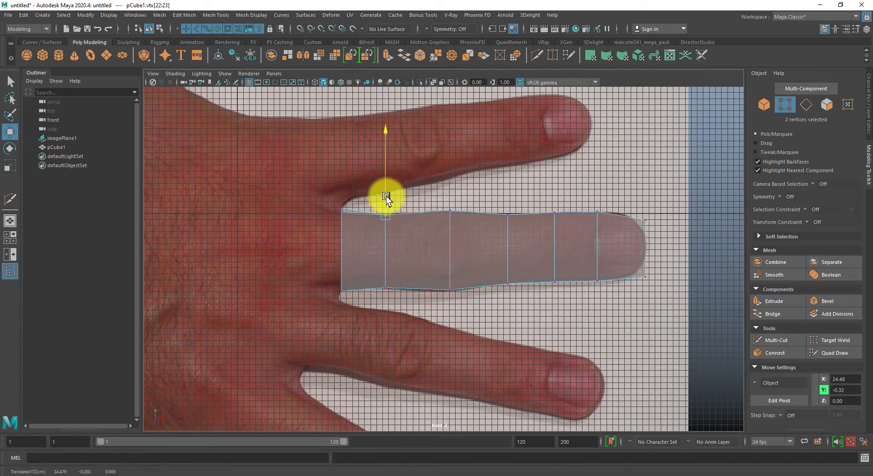
Move the fingertip's upper vertices onto the outline and align all four end vertices vertically at about X 67.20
drag(630, 202, 640, 216)
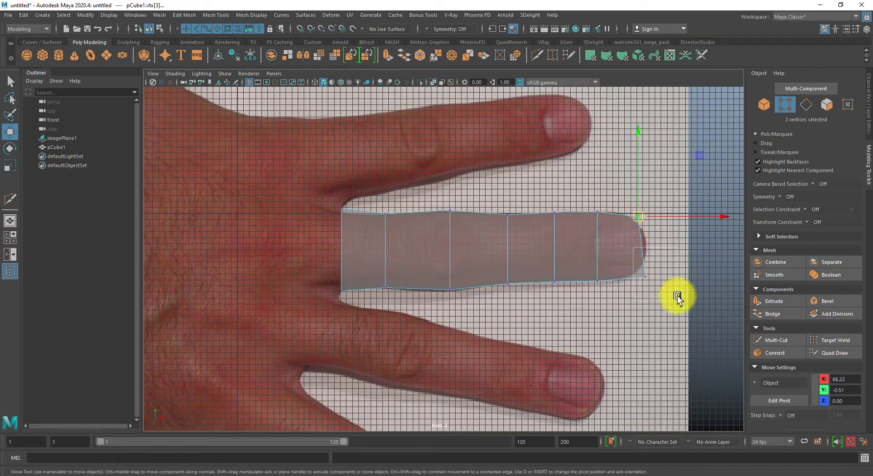
drag(677, 297, 637, 256)
key(a)
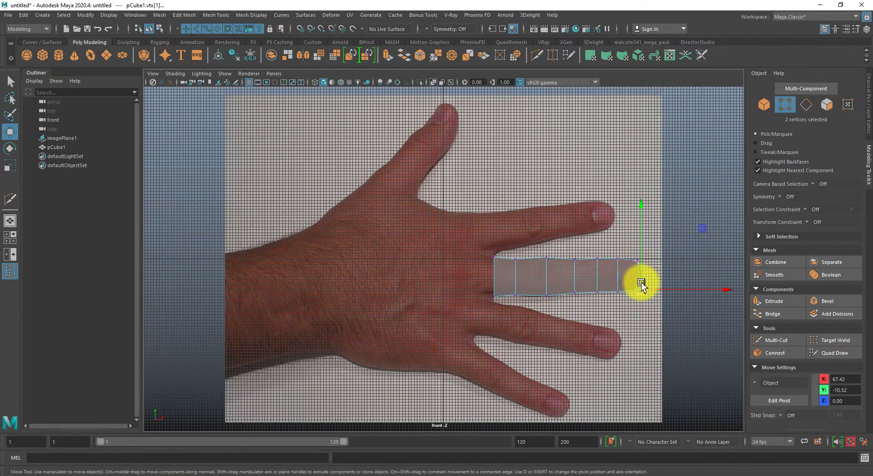
alt+middle_drag(641, 283, 472, 243)
alt+right_drag(472, 244, 570, 257)
alt+middle_drag(445, 162, 397, 213)
drag(414, 204, 507, 407)
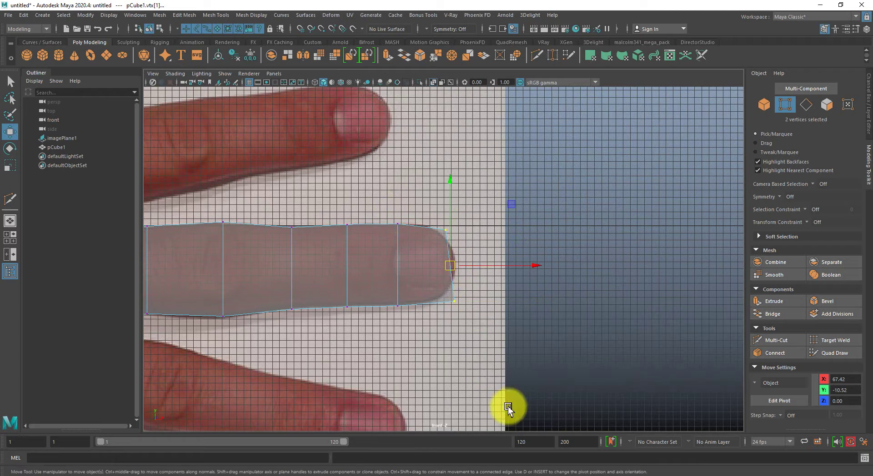
key(r)
drag(532, 267, 414, 245)
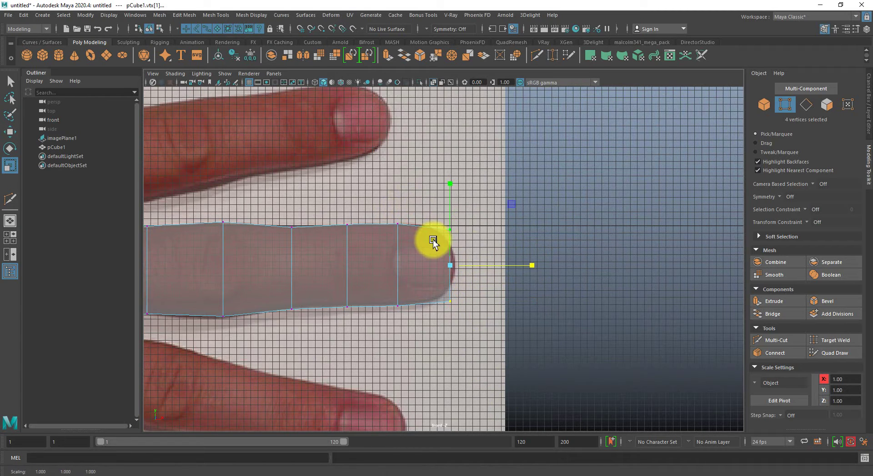
key(w)
drag(527, 266, 530, 265)
Examine the finger mesh against the hand photo in the perspective, side and front views
alt+right_drag(511, 282, 329, 270)
alt+middle_drag(328, 270, 460, 257)
key(space)
key(space)
alt+drag(426, 306, 480, 286)
alt+middle_drag(480, 286, 403, 278)
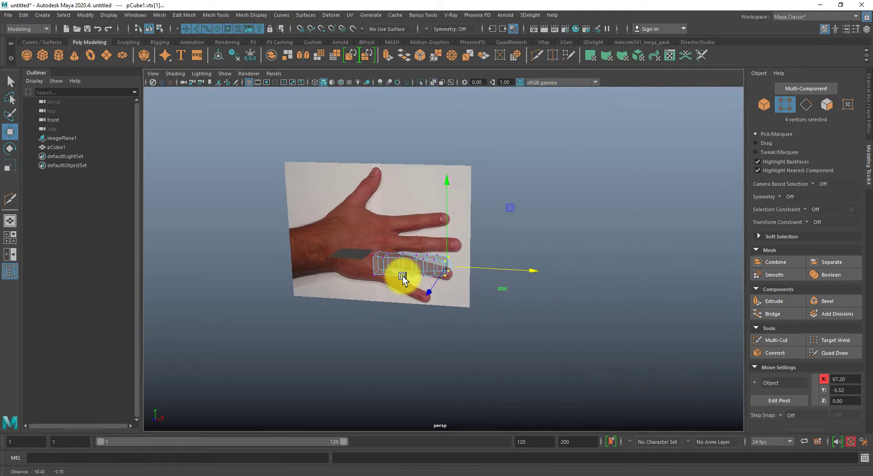
alt+right_drag(403, 278, 507, 369)
alt+middle_drag(460, 288, 523, 303)
alt+drag(523, 303, 496, 344)
key(space)
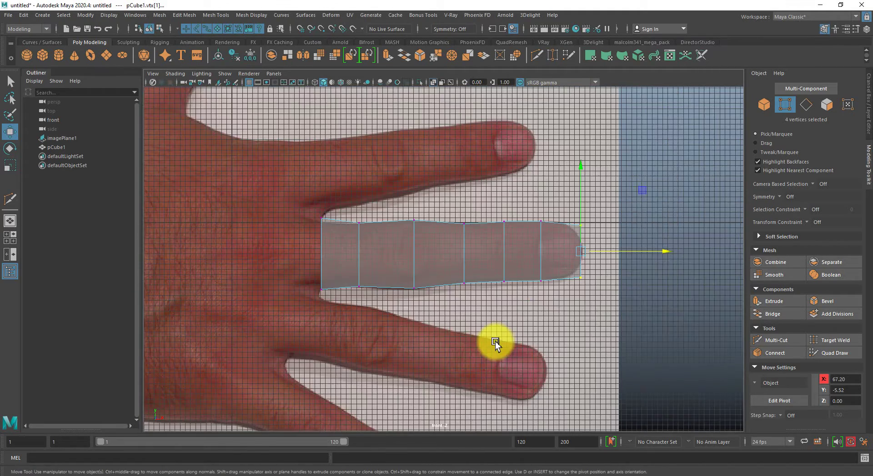
alt+right_drag(497, 344, 443, 313)
key(space)
drag(400, 254, 449, 257)
alt+right_drag(509, 265, 23, 203)
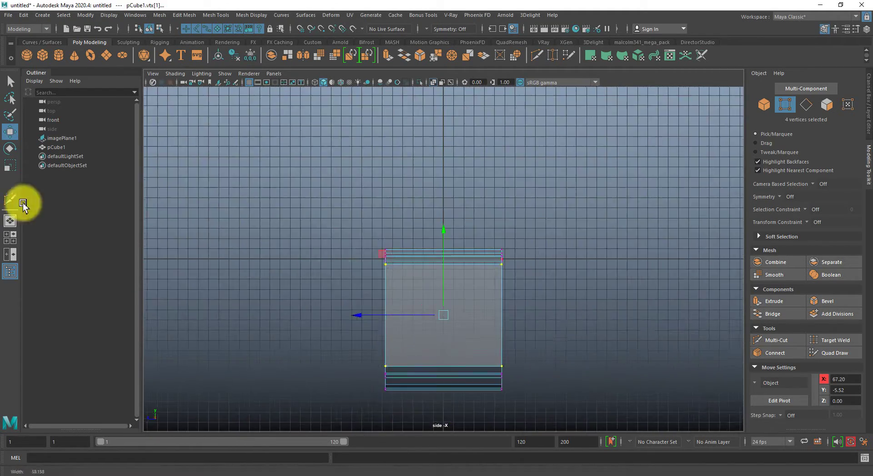
key(space)
drag(399, 280, 424, 319)
alt+right_drag(505, 281, 407, 298)
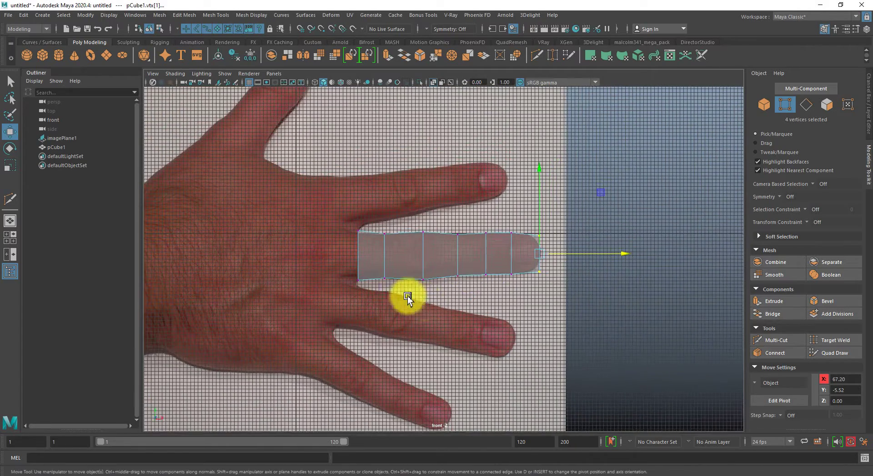
key(space)
drag(425, 309, 324, 312)
alt+middle_drag(324, 312, 407, 265)
alt+right_drag(406, 265, 469, 304)
alt+drag(469, 304, 512, 278)
alt+right_drag(512, 279, 442, 291)
alt+drag(443, 290, 407, 290)
Group the hand image plane and rotate the group so the photo lies flat below the finger mesh
click(548, 199)
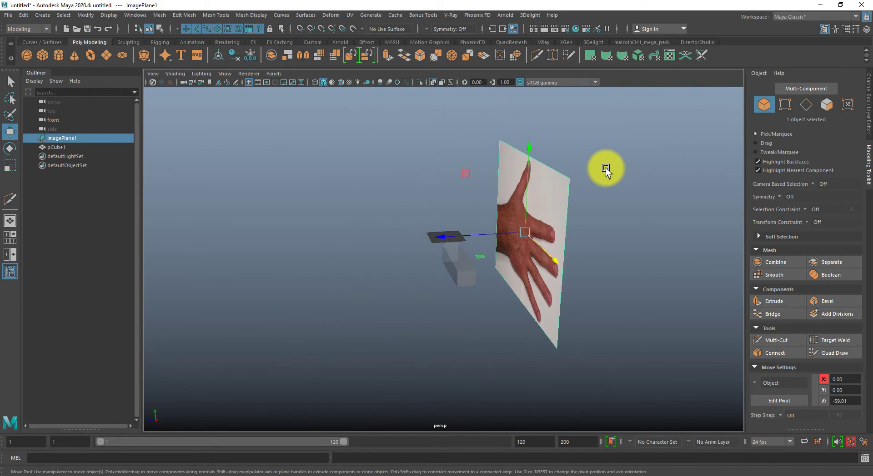
key(ctrl+g)
key(e)
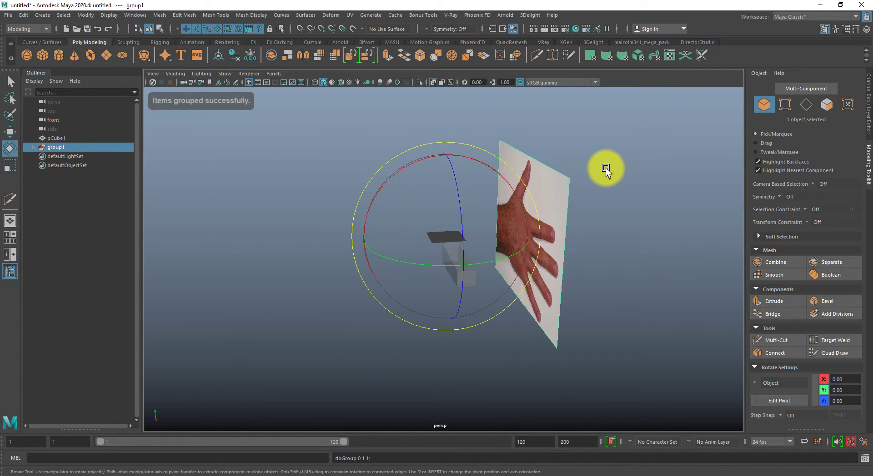
drag(477, 160, 523, 215)
click(626, 249)
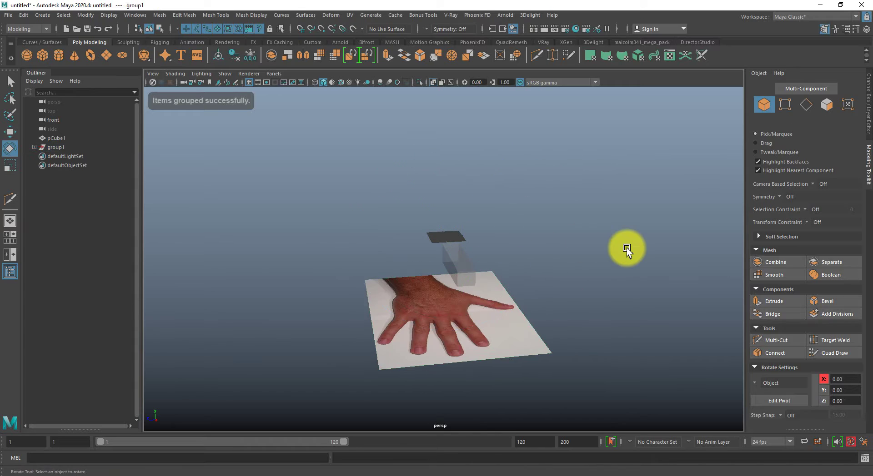
alt+drag(488, 273, 548, 273)
Move the finger mesh over the middle finger of the flat photo in the top view
click(464, 268)
alt+drag(474, 295, 467, 337)
key(space)
drag(467, 337, 365, 319)
alt+right_drag(501, 318, 298, 245)
alt+middle_drag(597, 273, 390, 262)
drag(390, 262, 260, 354)
key(w)
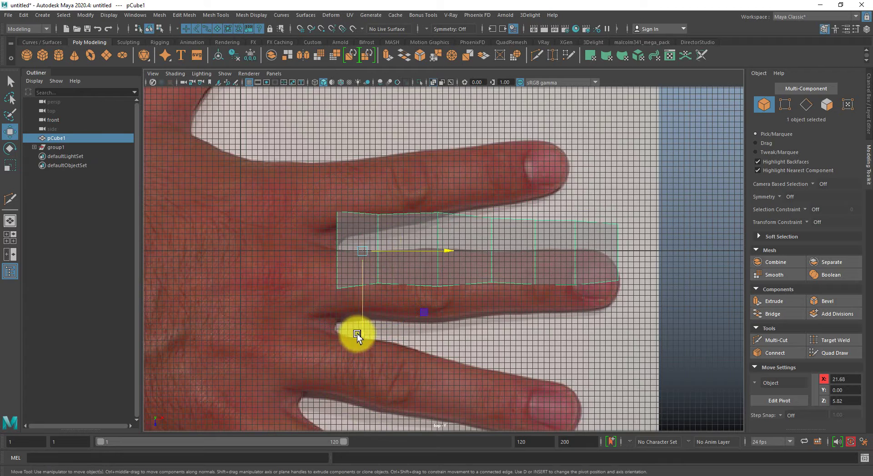
drag(359, 335, 363, 370)
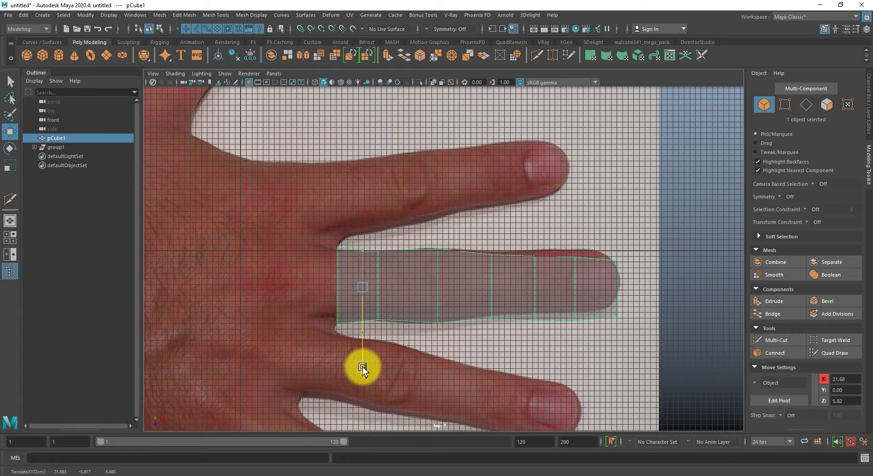
Rotate the finger mesh a quarter turn about its length and fit its contoured outline to the photo at about Y -5.99
key(e)
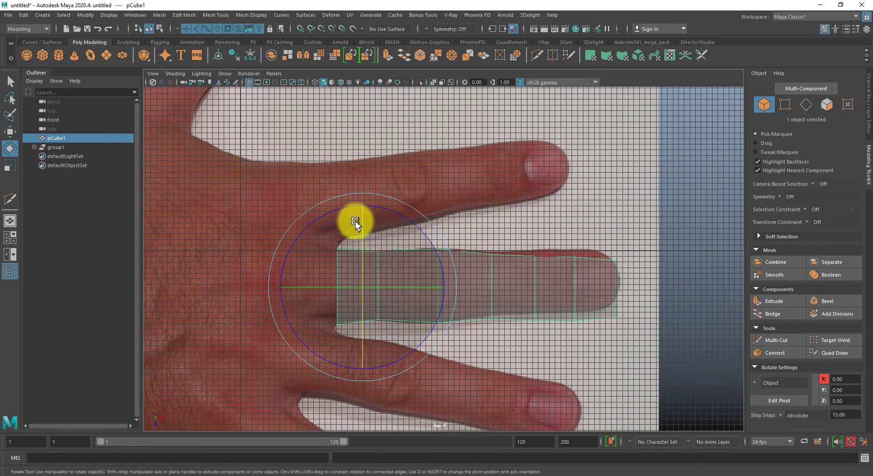
drag(357, 222, 363, 374)
key(w)
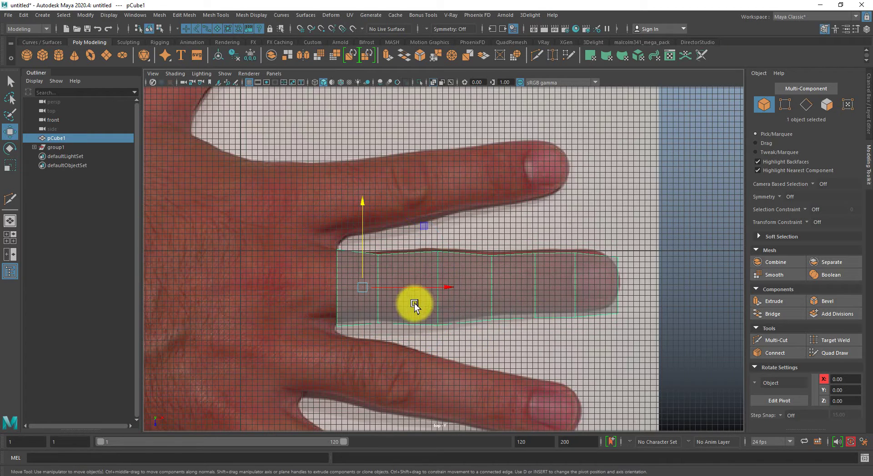
drag(364, 228, 364, 230)
Raise the underside vertices of the third and fifth loops from the finger's base to about Z -10.78
key(space)
drag(471, 304, 468, 189)
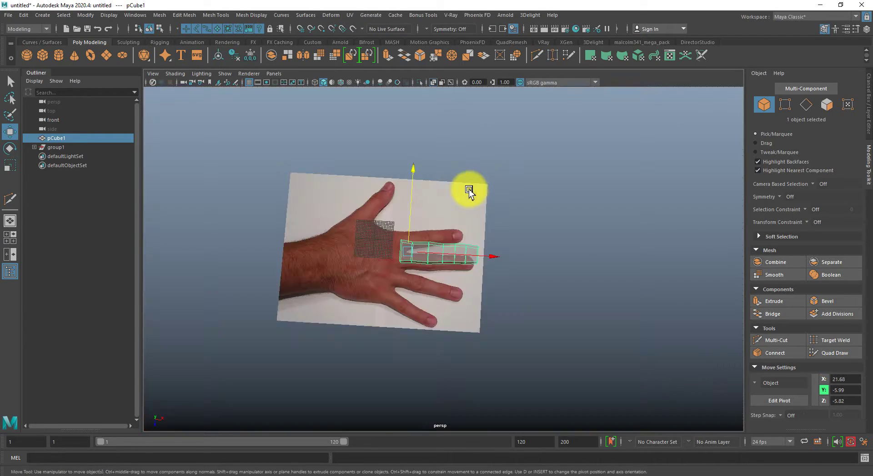
alt+drag(446, 290, 473, 293)
right_drag(474, 293, 391, 290)
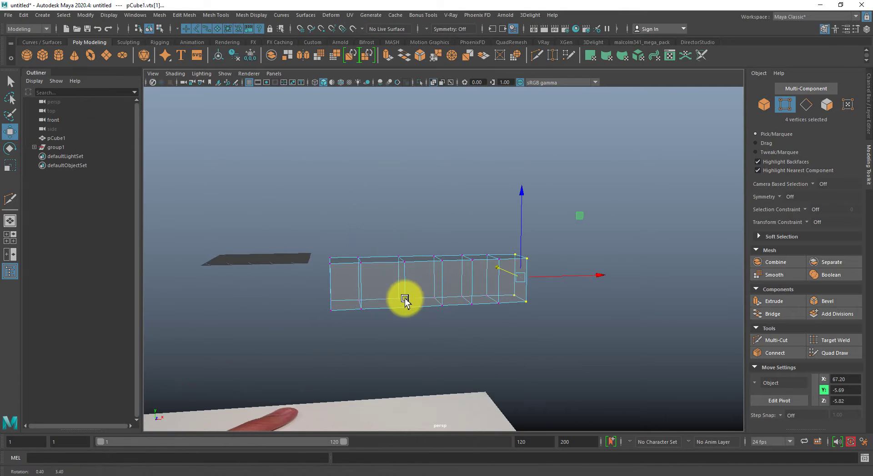
key(space)
drag(396, 295, 310, 344)
key(space)
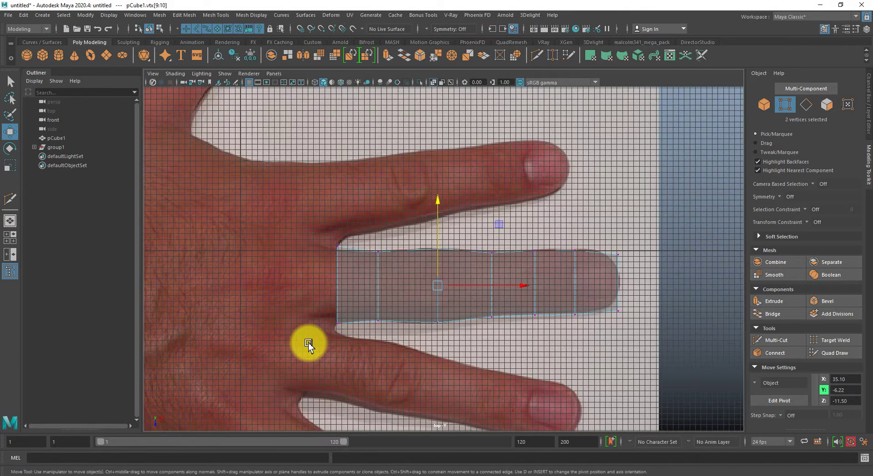
shift+drag(510, 226, 547, 359)
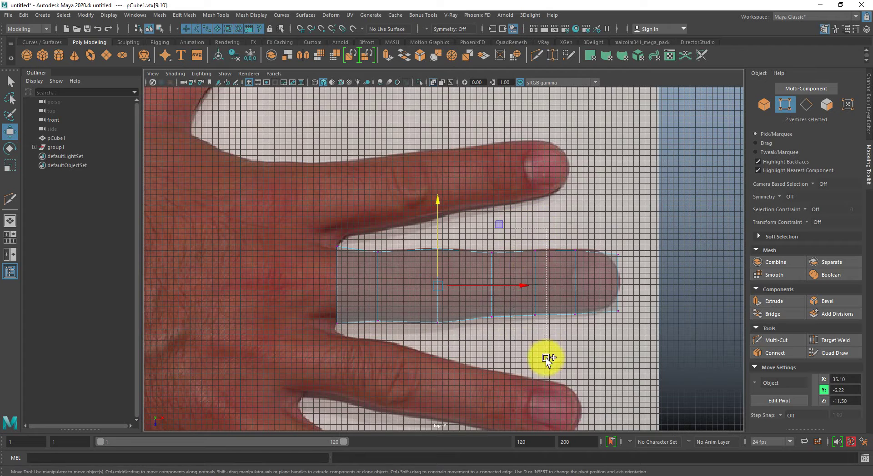
key(space)
drag(523, 231, 536, 169)
alt+drag(405, 281, 399, 276)
ctrl+drag(455, 236, 500, 275)
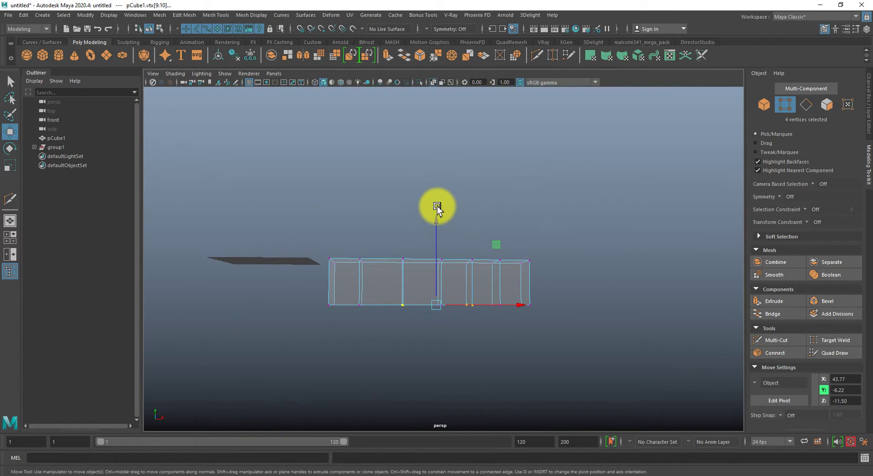
key(ctrl+z)
drag(436, 205, 472, 250)
Raise the two underside vertices at the fingertip end to taper the tip from below
key(space)
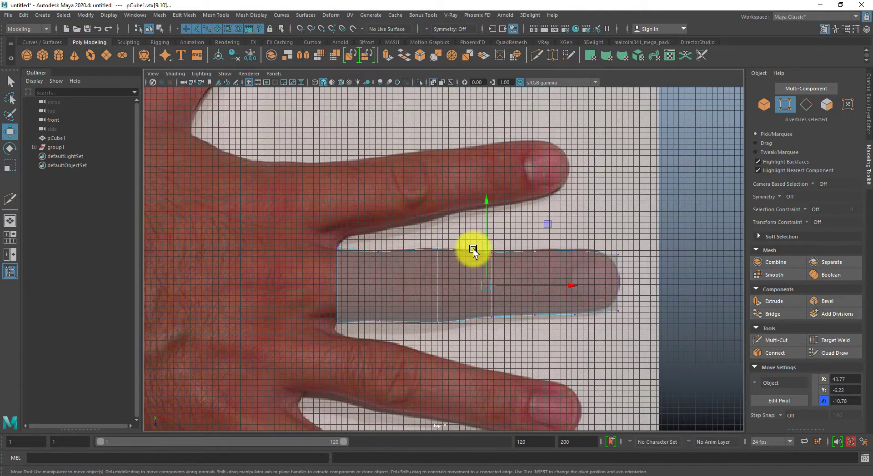
drag(594, 230, 630, 343)
key(space)
drag(625, 325, 610, 210)
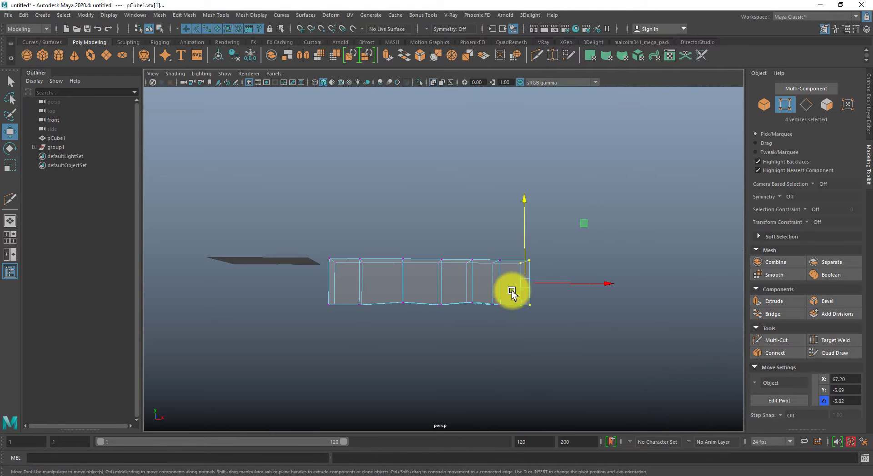
drag(511, 291, 548, 331)
drag(524, 234, 525, 220)
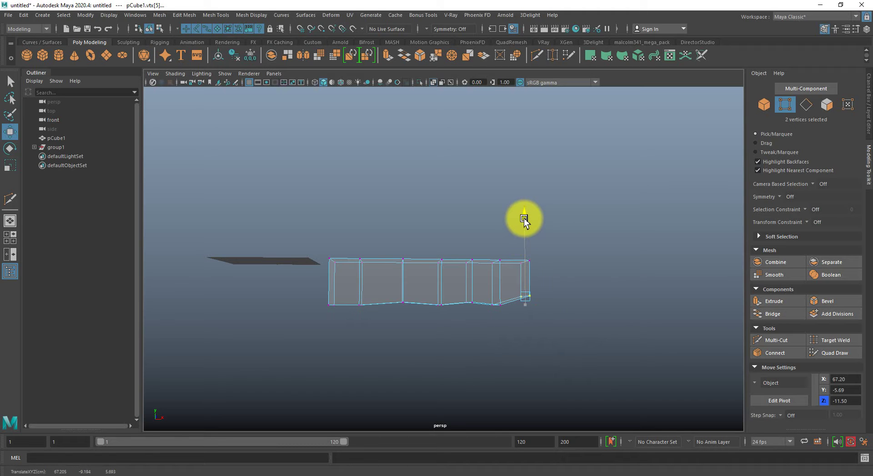
Preview the finger mesh in both smooth display modes and restore the unsmoothed display
alt+drag(514, 291, 494, 294)
key(2)
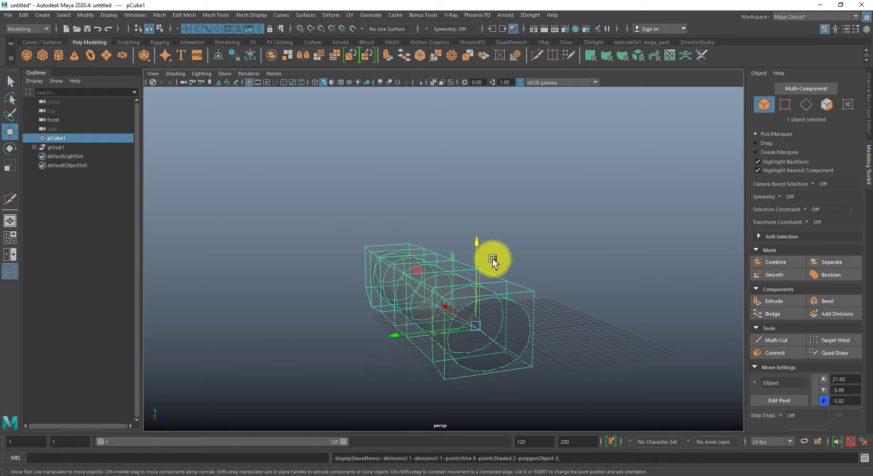
key(3)
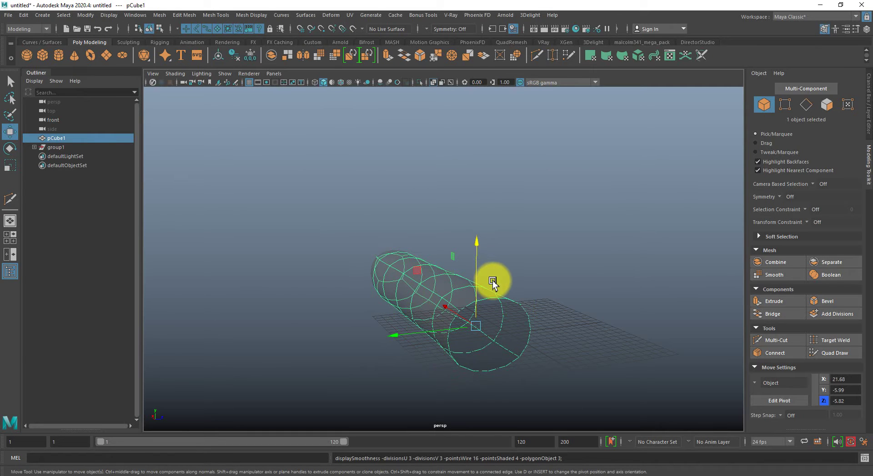
key(1)
Try smoothing the finger mesh with one division
shift+right_drag(496, 228, 491, 320)
shift+right_drag(490, 285, 490, 286)
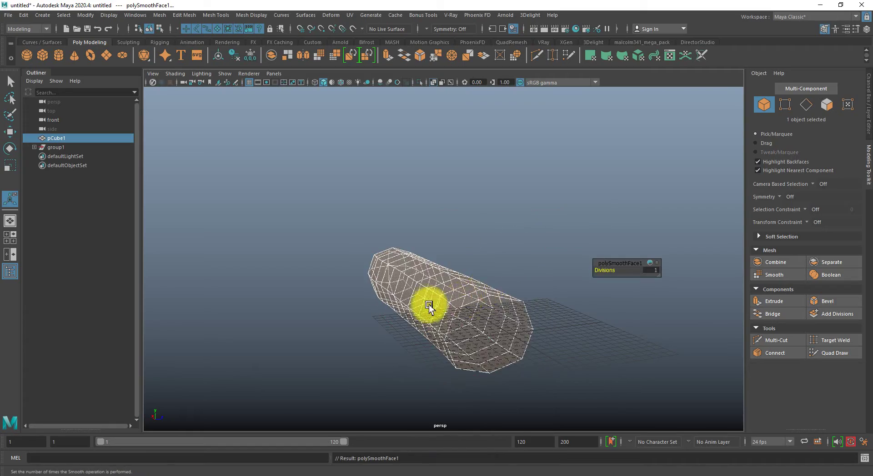
mouse_move(429, 306)
alt+mouse_down()
mouse_move(695, 301)
mouse_move(493, 276)
mouse_move(446, 321)
mouse_move(457, 297)
mouse_move(432, 297)
alt+mouse_up()
right_drag(431, 297, 364, 291)
alt+drag(367, 292, 426, 326)
scroll(386, 294, down, 3)
key(ctrl+z)
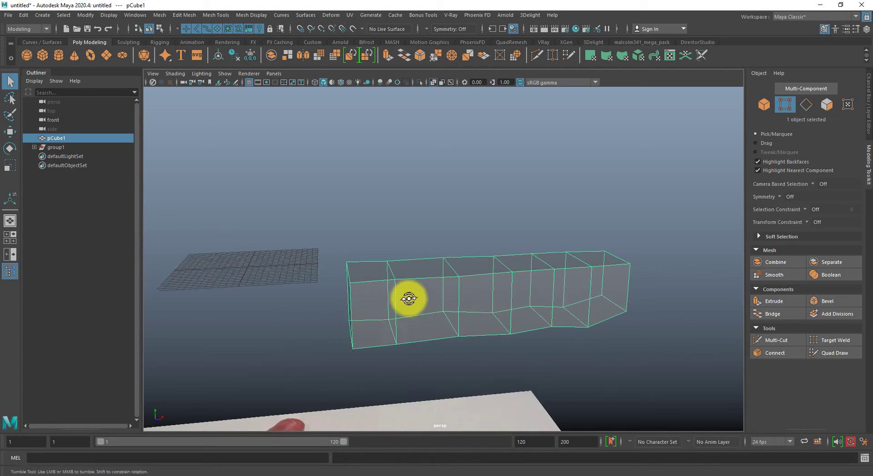
Lower the topside vertices of the second, fourth and sixth loops from the base slightly to contour the finger between its joints
alt+drag(407, 296, 382, 255)
key(w)
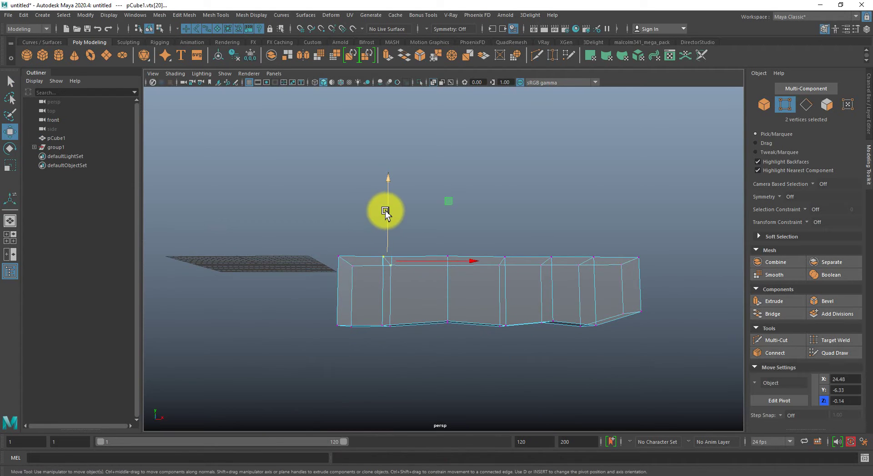
drag(485, 240, 540, 269)
middle_drag(558, 182, 451, 222)
alt+right_drag(451, 222, 460, 277)
drag(419, 245, 446, 290)
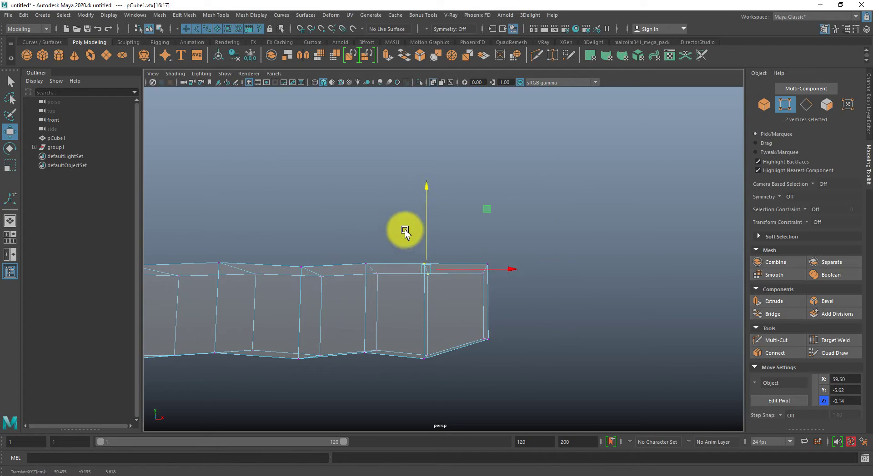
drag(405, 229, 518, 292)
key(ctrl+z)
drag(457, 214, 400, 274)
Smooth the reshaped finger mesh with one division and inspect it from several angles
key(F8)
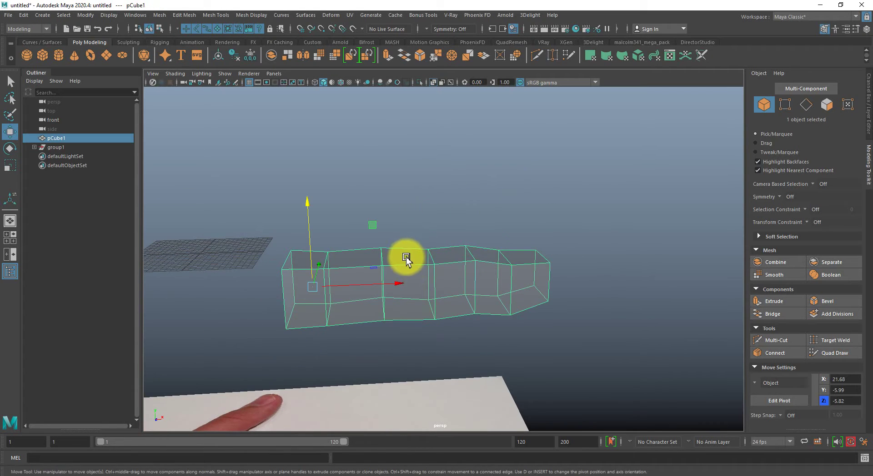
shift+right_drag(422, 268, 427, 290)
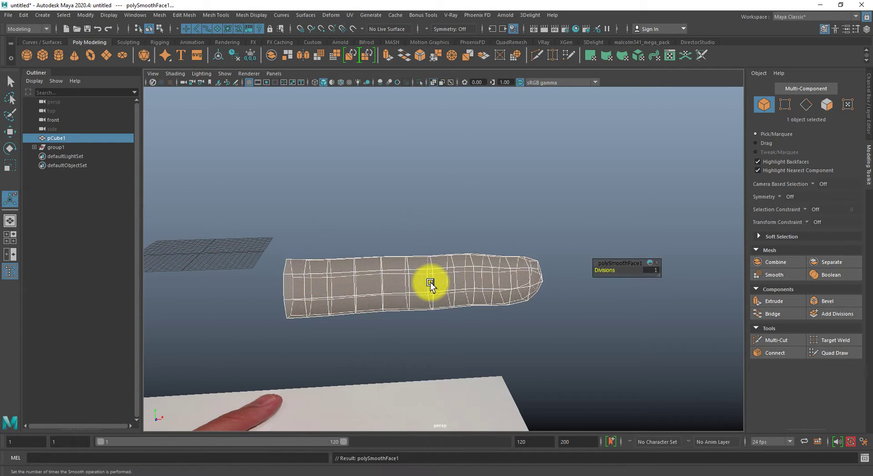
mouse_move(389, 334)
alt+mouse_down()
mouse_move(509, 350)
mouse_move(477, 287)
mouse_move(432, 300)
alt+mouse_up()
key(5)
key(q)
click(476, 261)
alt+right_drag(618, 156, 546, 191)
alt+drag(546, 190, 534, 301)
alt+right_drag(533, 301, 487, 351)
alt+drag(487, 350, 476, 259)
Select the four faces covering the fingernail area at the tip in the top view
key(space)
alt+middle_drag(593, 285, 438, 255)
alt+right_drag(439, 255, 529, 308)
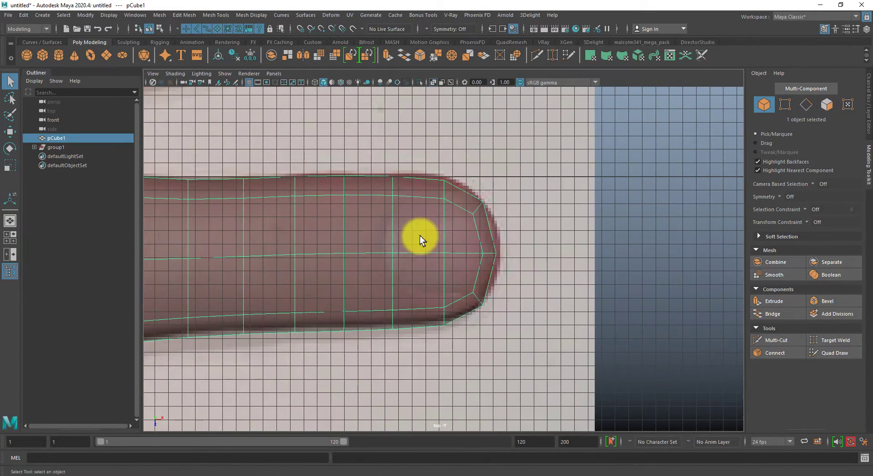
shift+click(461, 240)
shift+click(450, 273)
shift+click(421, 279)
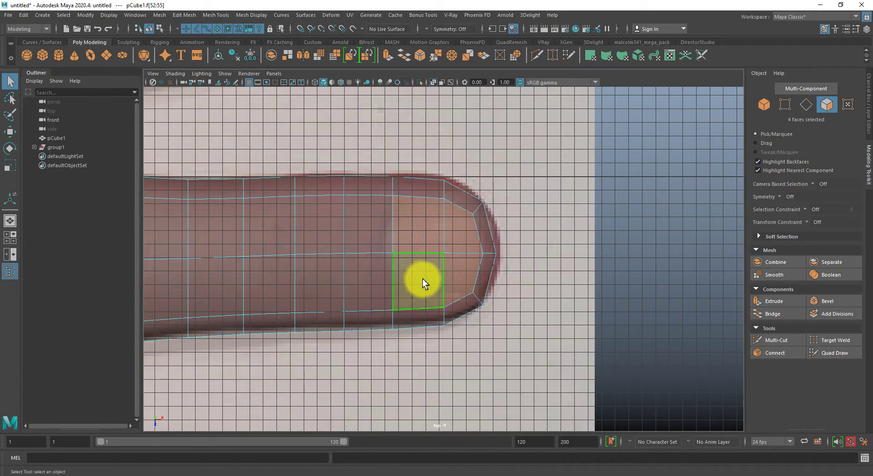
Move the middle vertices of the fingernail's base edge back toward the hand to round the cuticle line in the top view
key(F9)
key(w)
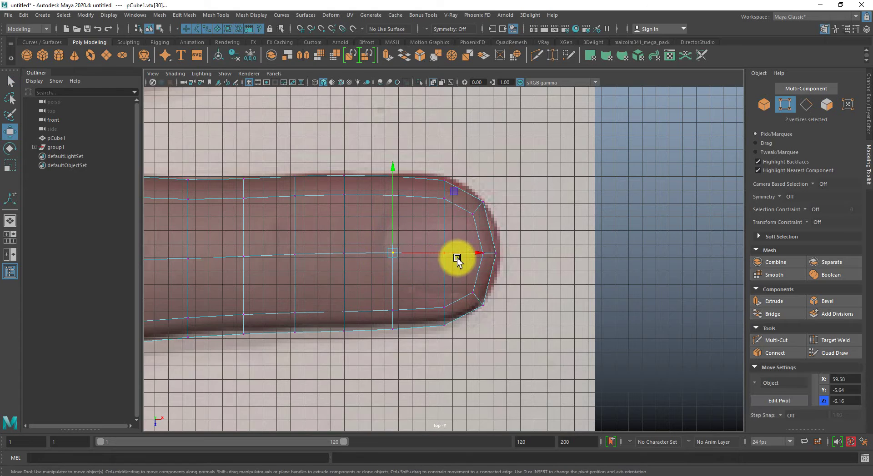
key(F8)
click(508, 283)
click(408, 260)
key(F9)
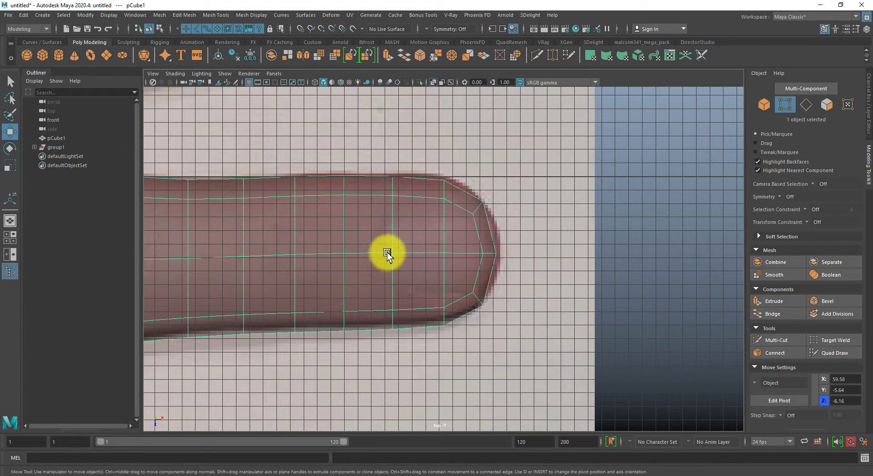
drag(386, 245, 405, 264)
drag(457, 251, 445, 251)
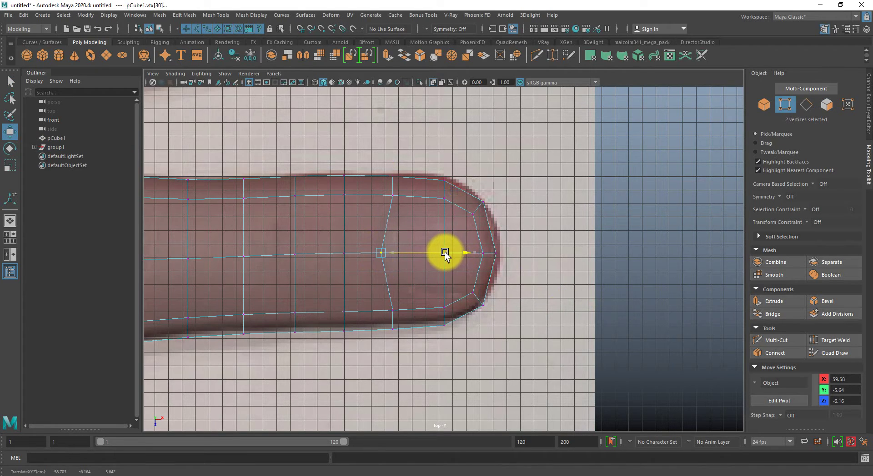
Pull the nail outline's two base corner vertices and two side vertices slightly inward to shape the nail
click(393, 195)
drag(393, 196, 396, 201)
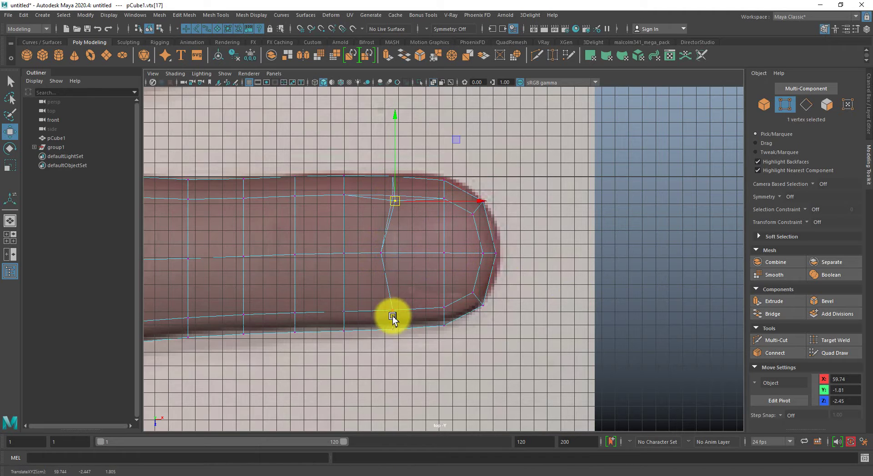
click(393, 315)
drag(394, 313, 400, 311)
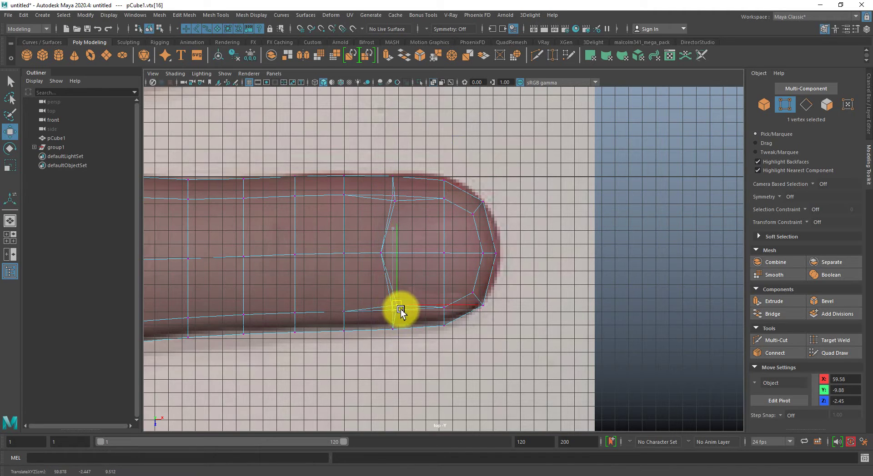
click(444, 308)
drag(445, 287, 444, 279)
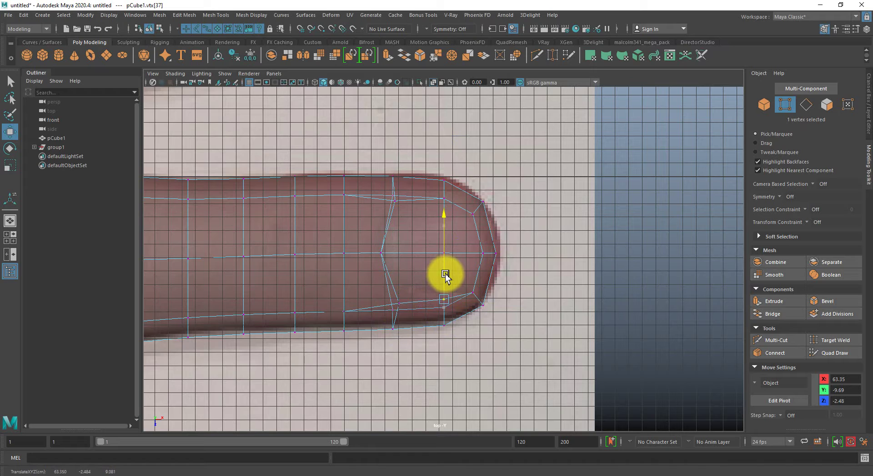
click(444, 197)
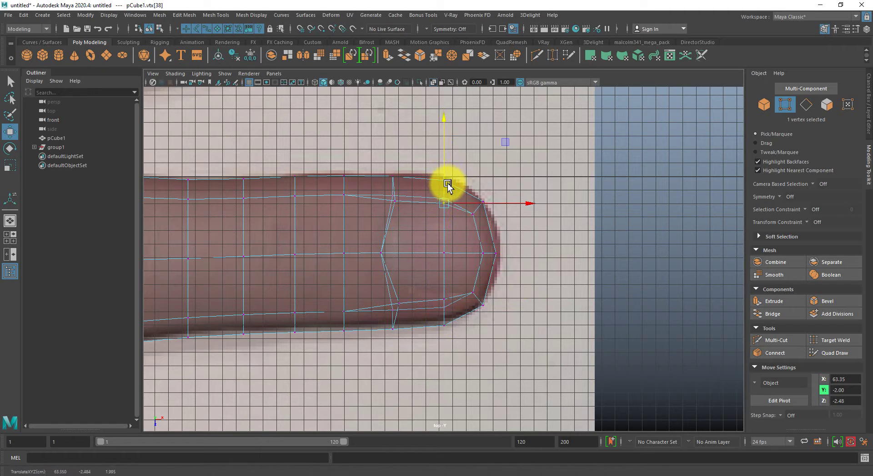
Extrude the four fingernail faces, scale the extrusion inward, and flatten its height
alt+right_drag(511, 290, 424, 272)
click(424, 272)
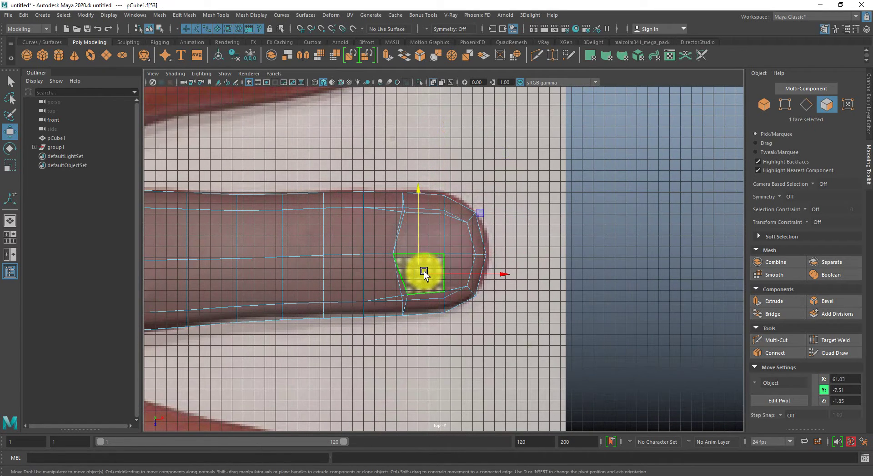
shift+click(432, 236)
shift+click(454, 237)
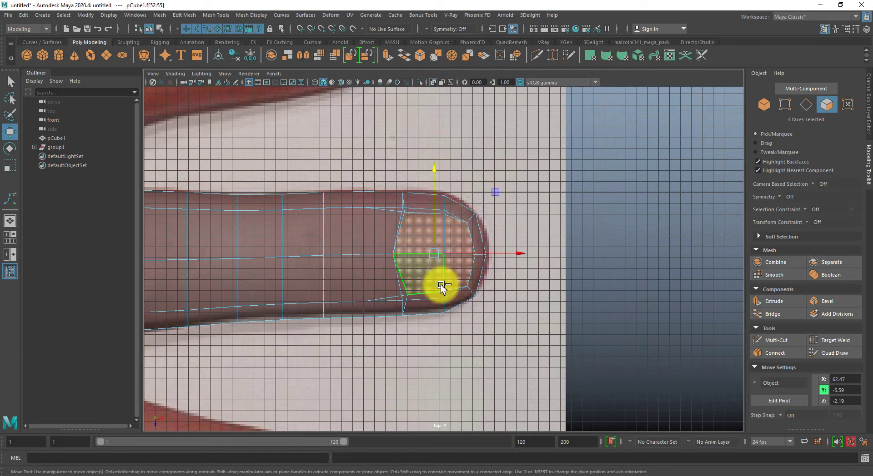
key(ctrl+e)
key(r)
drag(437, 258, 449, 230)
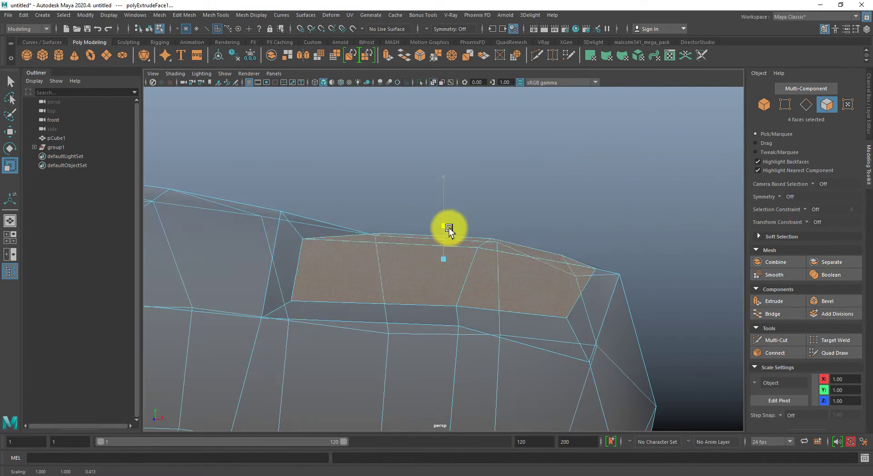
Sink the extruded nail faces below the surrounding surface and slightly lower the raised vertices at the nail's tip
key(w)
drag(446, 201, 445, 241)
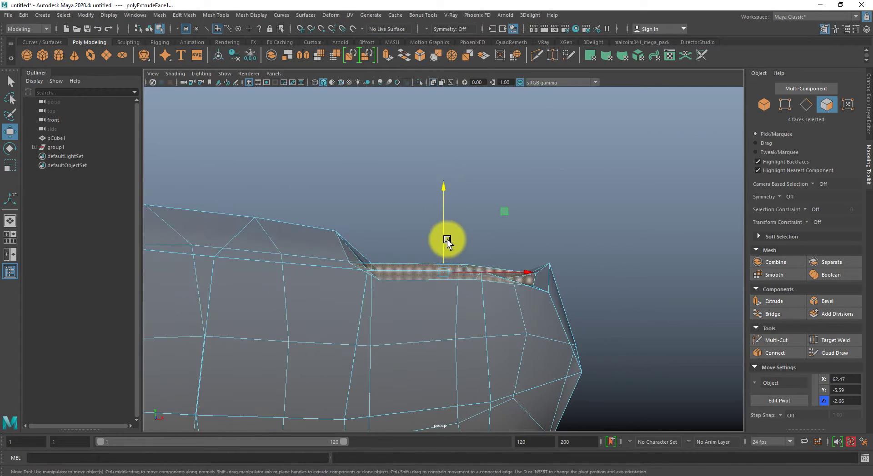
key(F9)
drag(548, 230, 551, 239)
alt+right_drag(440, 100, 330, 234)
alt+drag(329, 235, 551, 274)
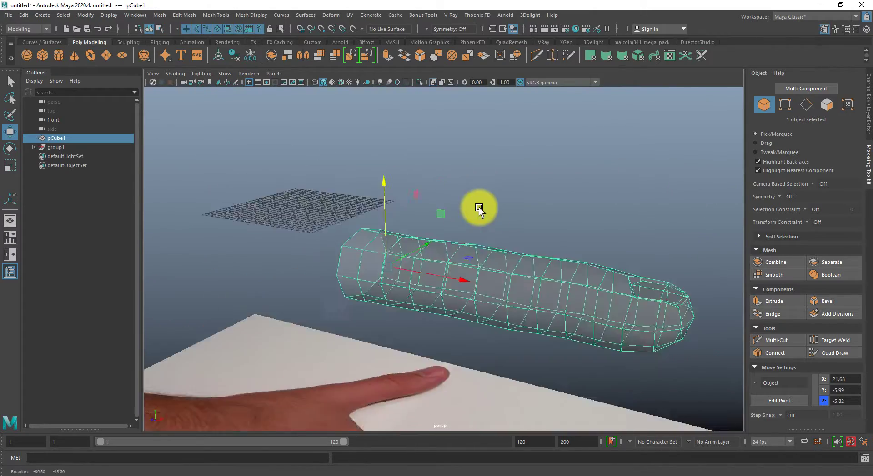
alt+drag(478, 208, 493, 206)
In the top view, slide the vertex loop behind the nail toward the fingertip to about X 57.53 and fit its side vertices to the photo
key(space)
key(space)
alt+middle_drag(389, 214, 550, 189)
key(F10)
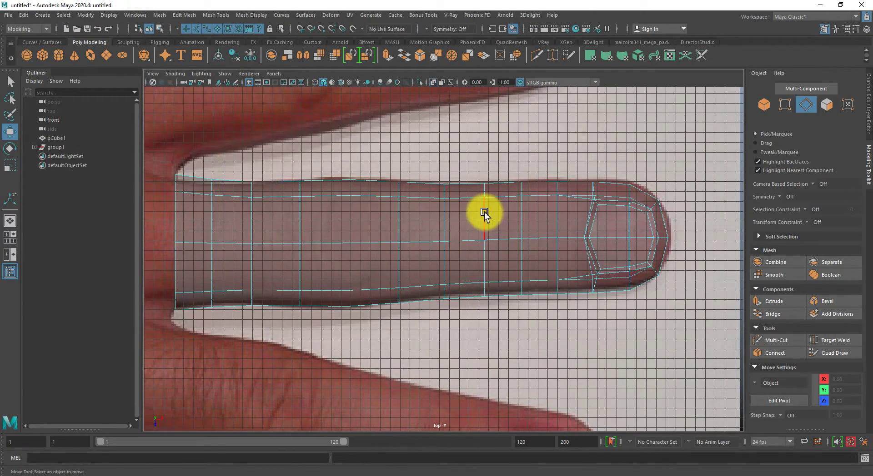
key(F9)
drag(541, 132, 565, 328)
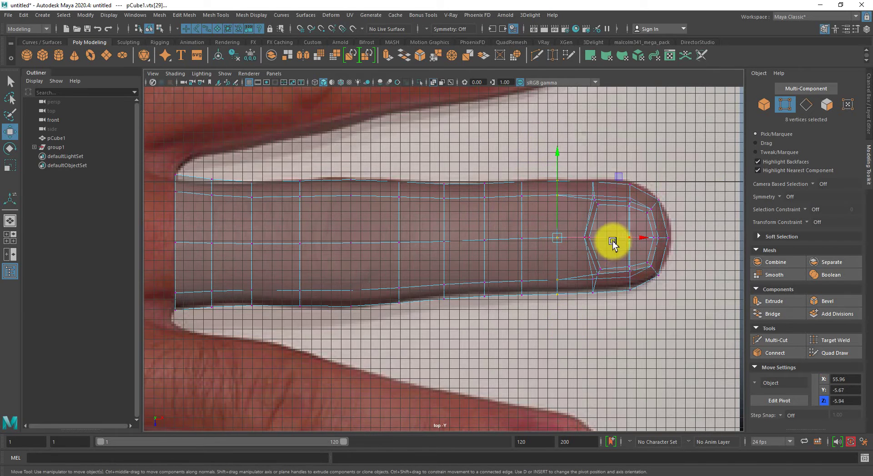
drag(612, 242, 641, 237)
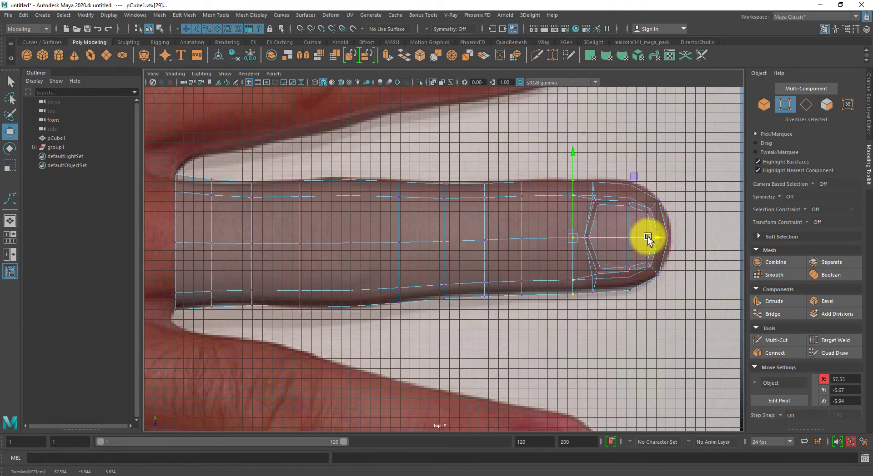
mouse_move(560, 269)
mouse_down()
mouse_move(584, 301)
mouse_move(574, 268)
mouse_up()
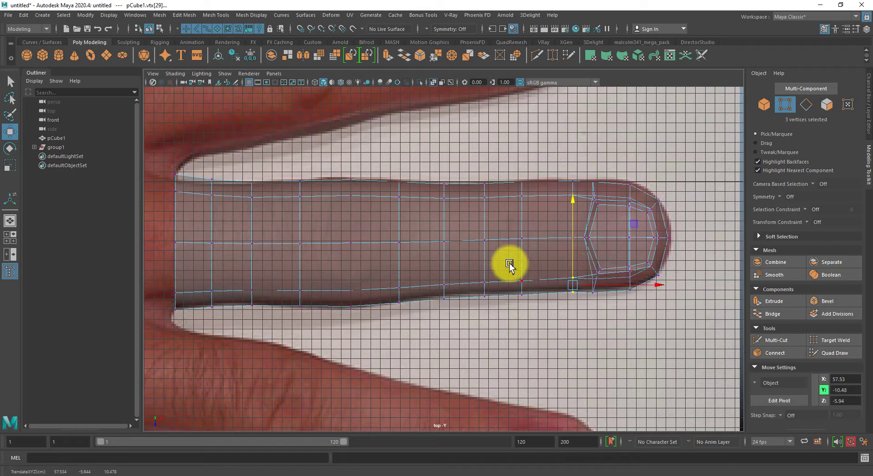
Select the second vertex loop behind the nail, then dismiss the mail notification and minimize the Mail window
click(497, 146)
click(513, 272)
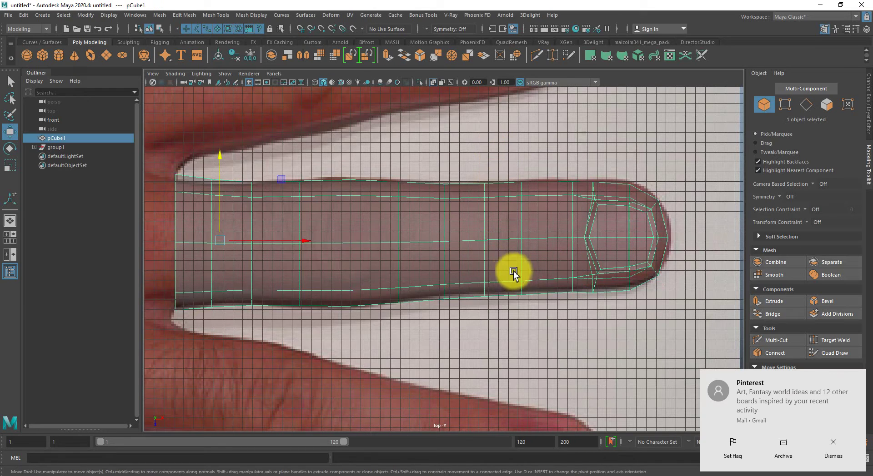
key(F9)
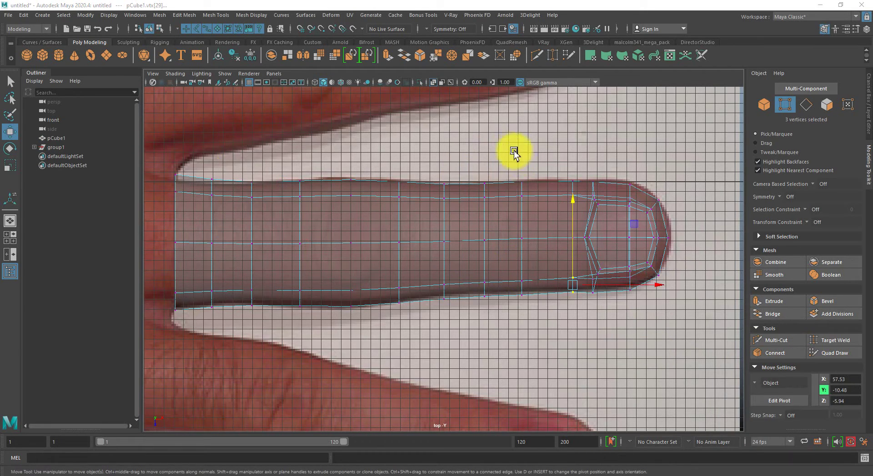
drag(514, 155, 547, 307)
click(859, 390)
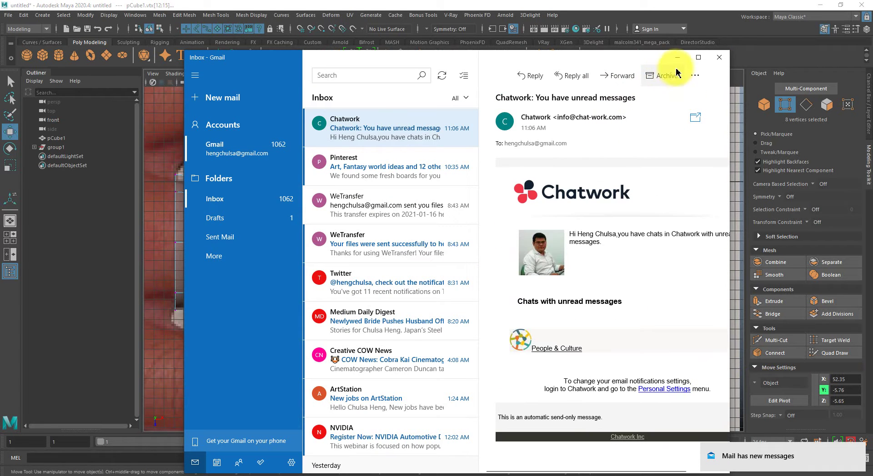
click(678, 58)
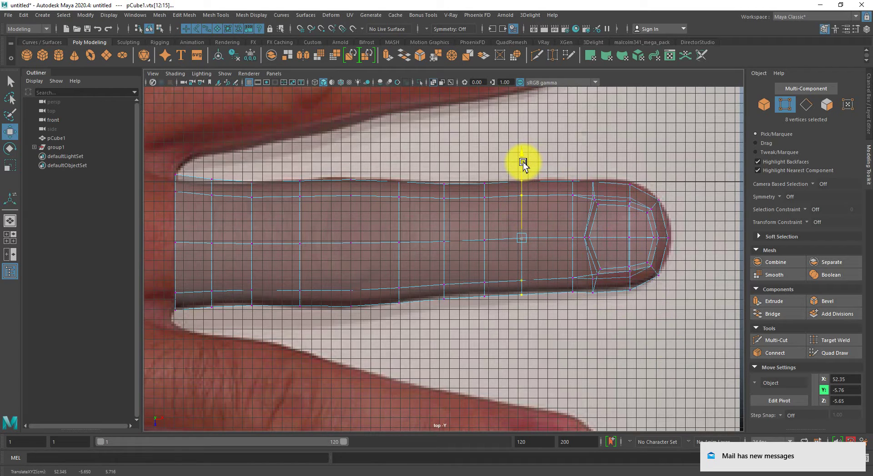
Scale the selected loop to the finger's width and slide the next loop toward the fingertip to about X 50.45
key(r)
drag(522, 164, 499, 325)
key(w)
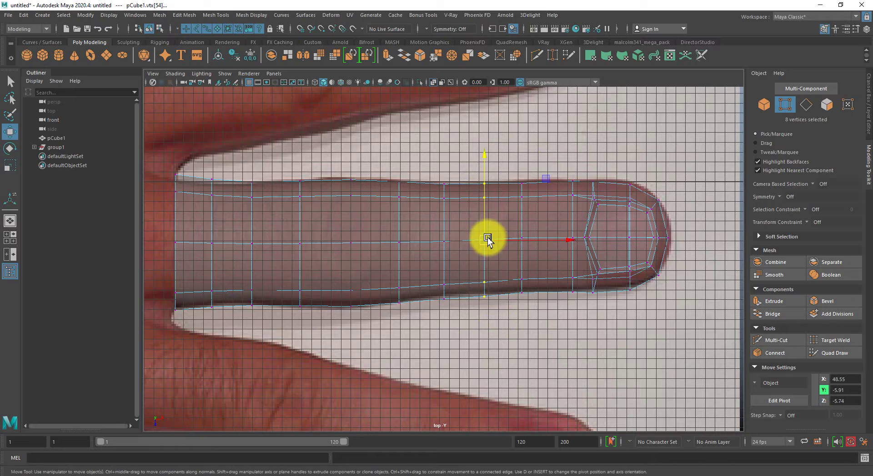
drag(485, 239, 507, 236)
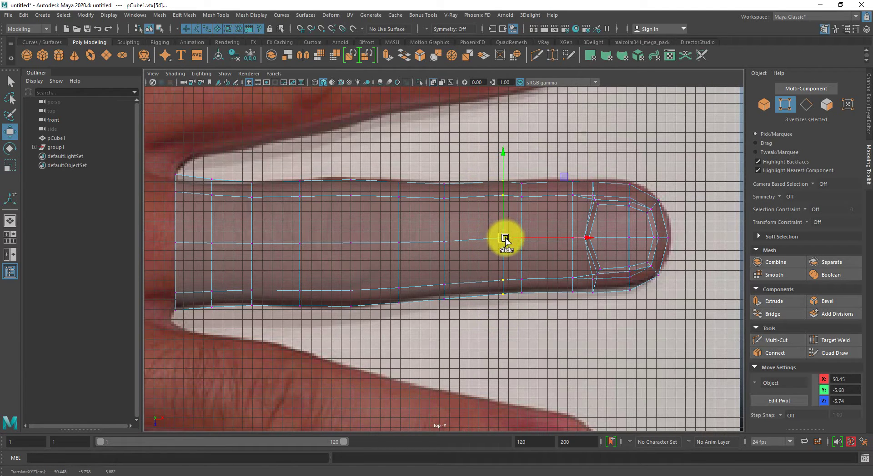
Insert an edge loop on the fingertip side of the joint's two close loops and slide the third loop from the base to about X 32.7
key(ctrl+shift+x)
alt+middle_drag(434, 232, 578, 234)
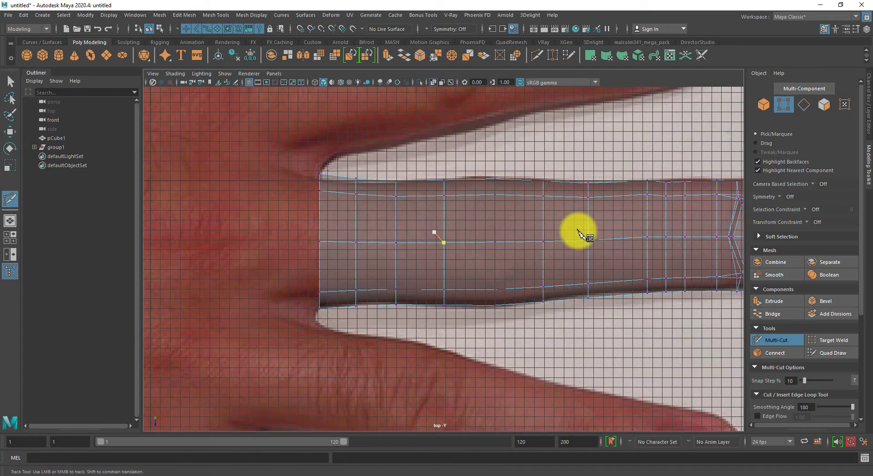
key(q)
drag(427, 150, 466, 337)
key(w)
drag(522, 243, 553, 241)
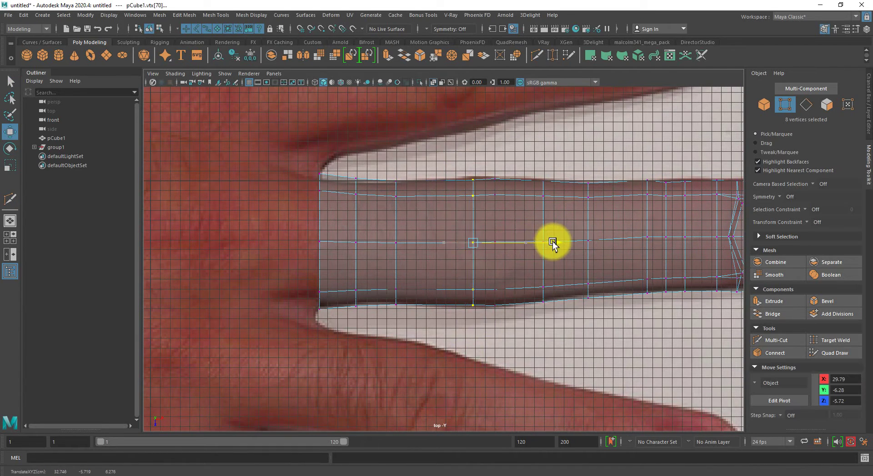
Slide the fourth loop from the base toward the hand to about X 37.21 and scale it to match the knuckle's width
drag(527, 148, 559, 330)
drag(624, 241, 590, 235)
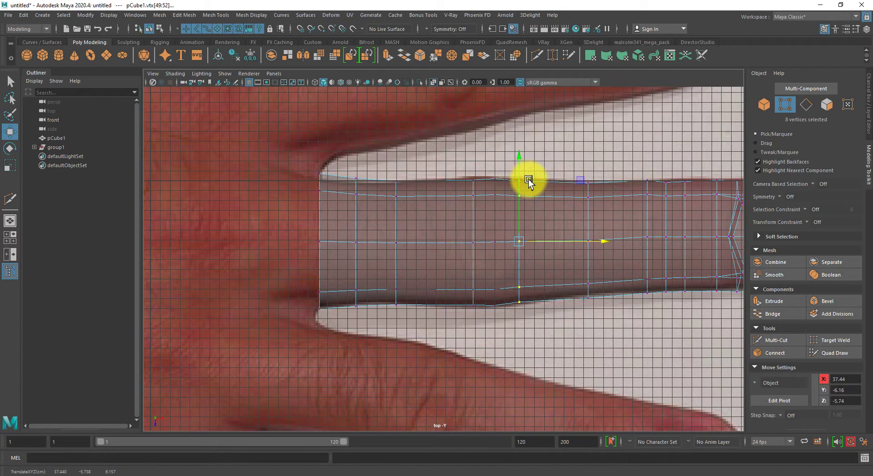
key(r)
drag(522, 162, 517, 160)
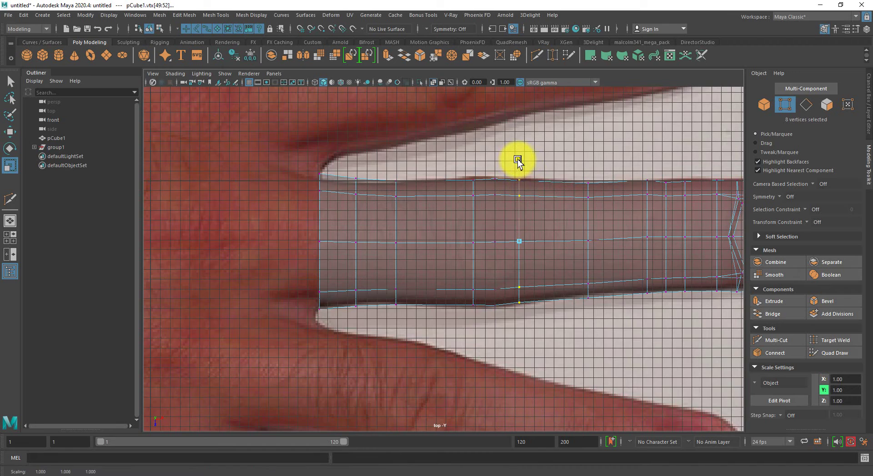
key(w)
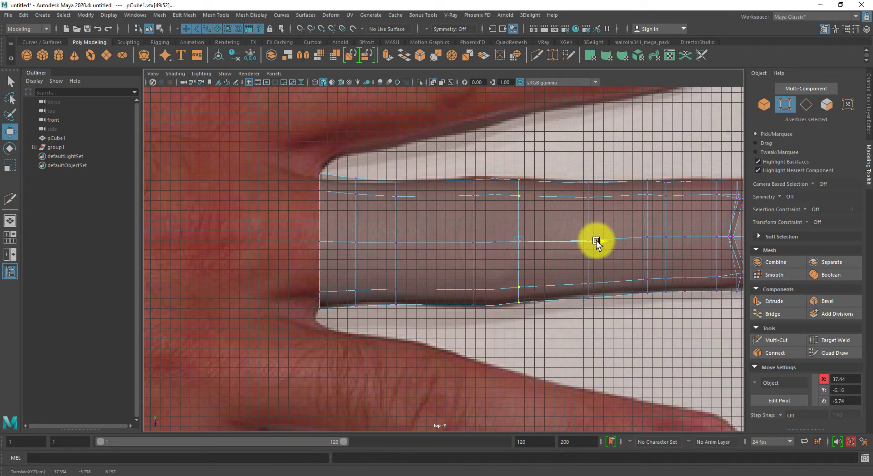
drag(596, 241, 595, 242)
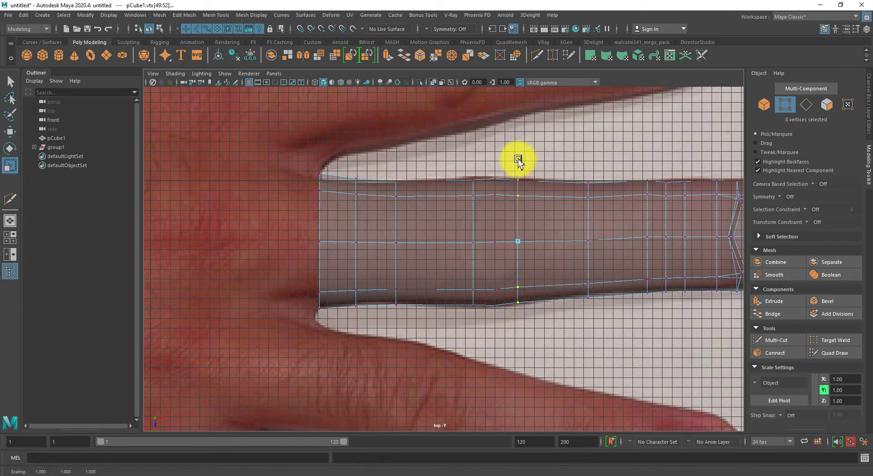
key(w)
drag(541, 239, 540, 239)
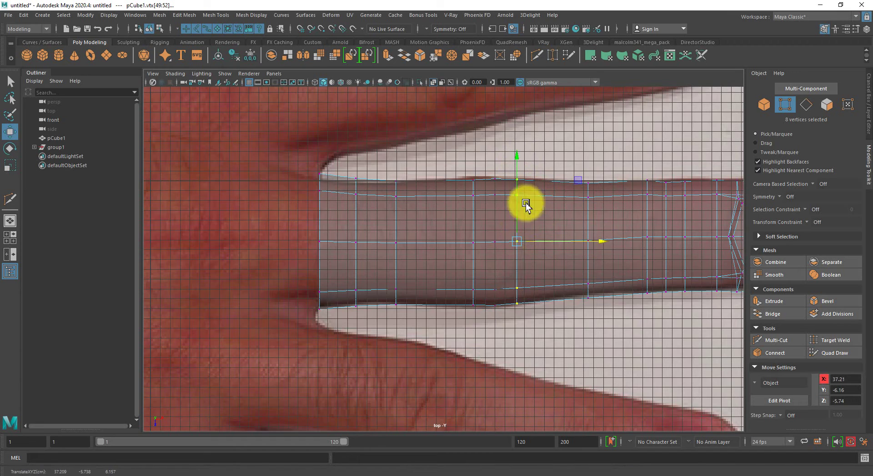
drag(516, 159, 516, 160)
Slide the second loop from the base to about X 26.23 and nudge the mid-finger loop to fit the photo outline
drag(378, 148, 423, 331)
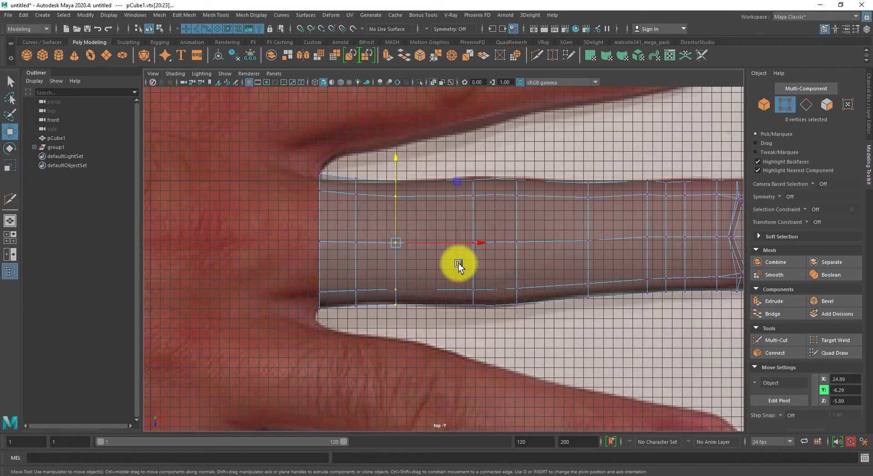
drag(478, 242, 483, 244)
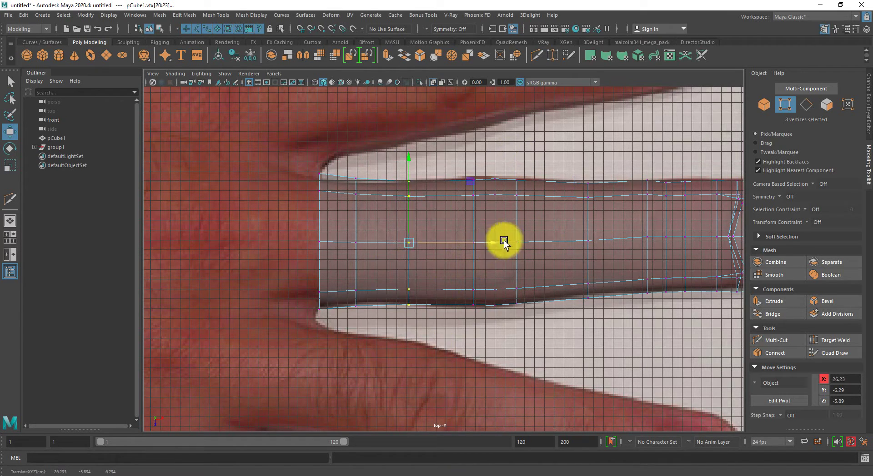
alt+middle_drag(504, 241, 400, 232)
drag(466, 170, 508, 363)
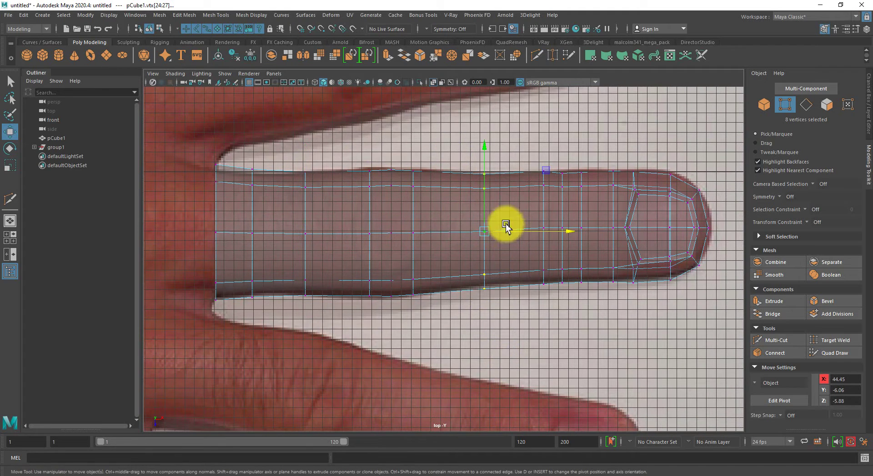
click(485, 232)
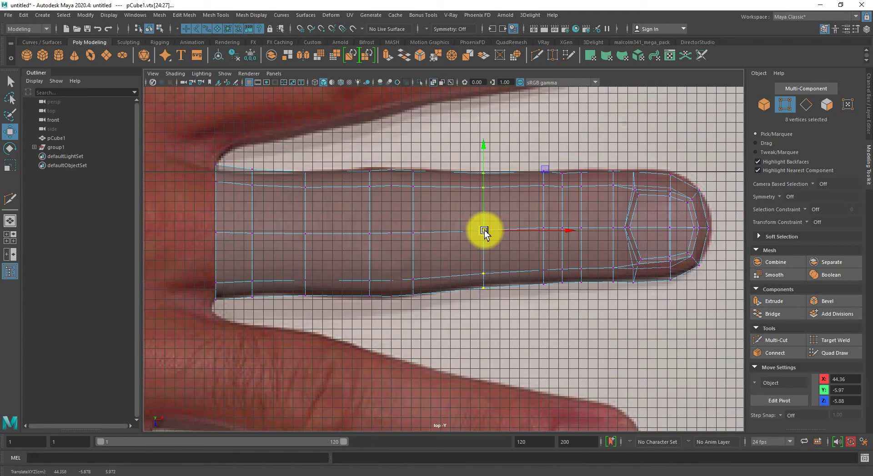
Insert an edge loop midway between the two knuckle loops and delete the inner edge loop nearest the finger's base
scroll(256, 222, up, 3)
double_click(346, 216)
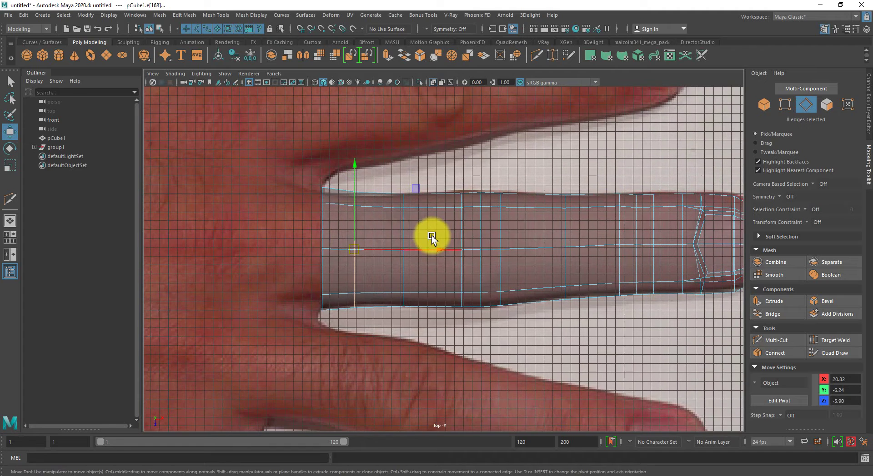
key(ctrl+Delete)
Slide the inner vertex loop nearest the finger's base to about X 25.83 and inspect the finger in the perspective view
right_drag(431, 237, 376, 223)
drag(368, 160, 439, 386)
drag(492, 256, 674, 290)
key(space)
key(space)
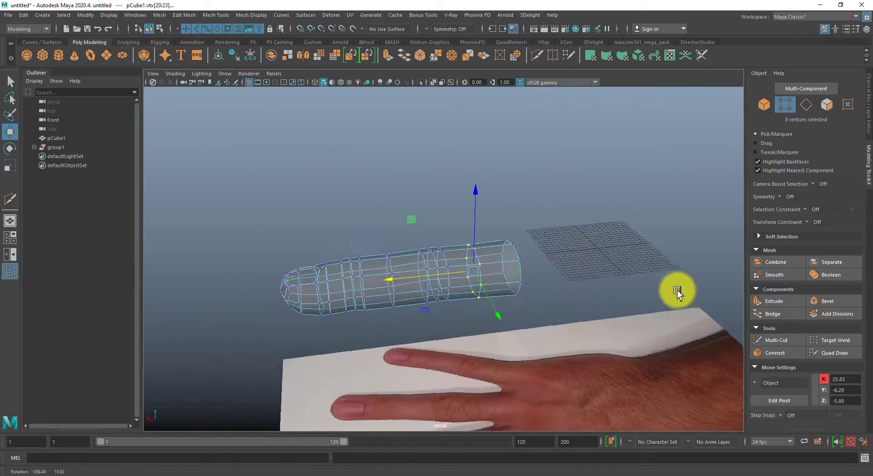
Turn off X-ray shading and examine the finger's edge loops and silhouette from several sides
alt+drag(512, 292, 504, 313)
click(435, 82)
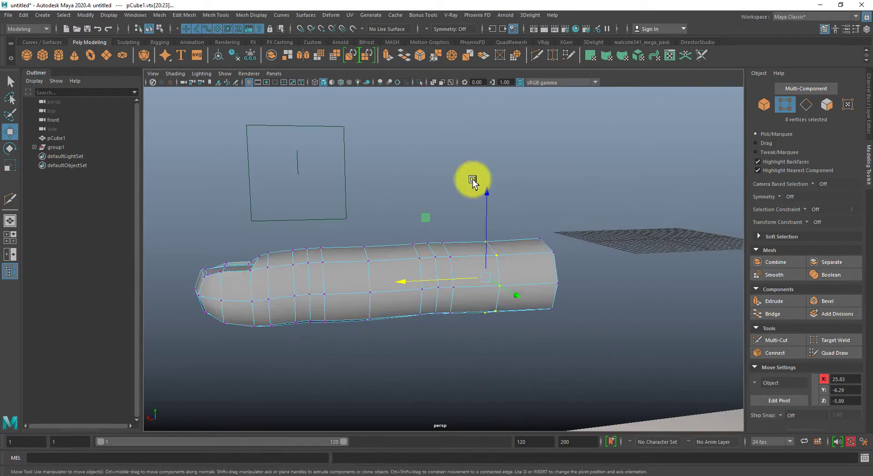
alt+drag(468, 179, 587, 282)
alt+middle_drag(586, 282, 487, 261)
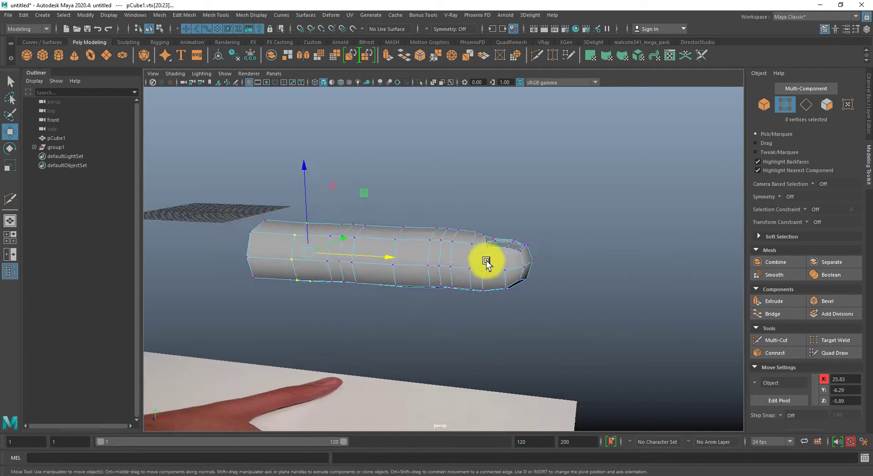
alt+right_drag(486, 261, 545, 304)
mouse_move(546, 304)
alt+mouse_down()
mouse_move(530, 304)
mouse_move(552, 305)
alt+mouse_up()
alt+middle_drag(425, 288, 544, 307)
alt+drag(399, 256, 413, 289)
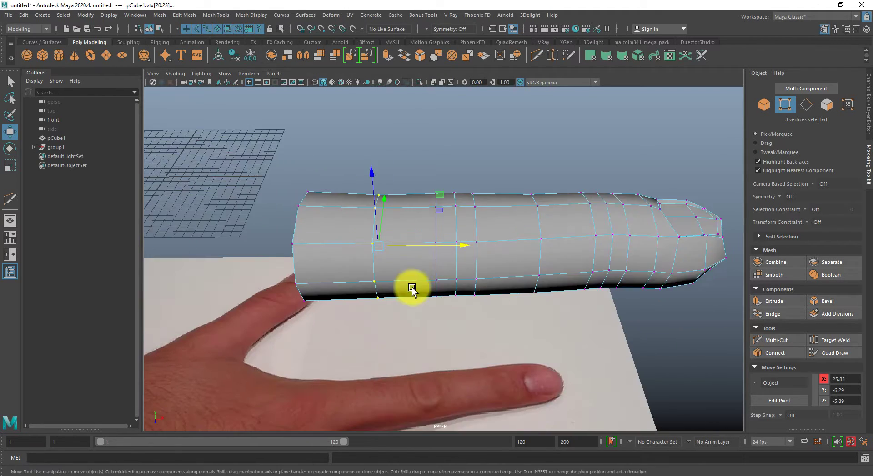
alt+middle_drag(413, 288, 490, 287)
Insert an edge loop close to the open base end of the finger and return to object selection
key(y)
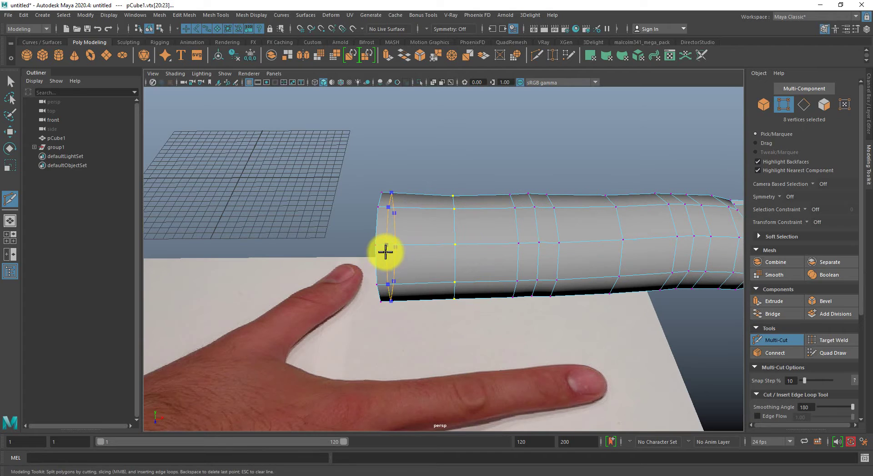
ctrl+click(390, 251)
key(q)
right_drag(390, 251, 450, 219)
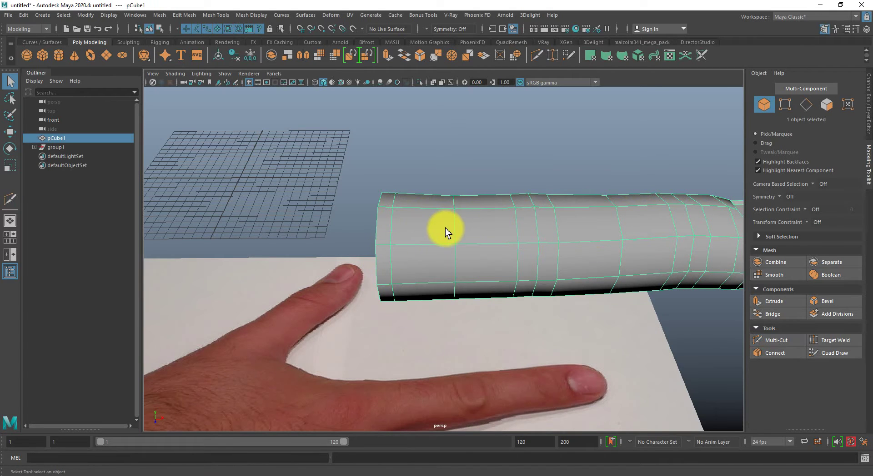
Save the scene as hand_00 in Maya Binary format in the Lessons folder on the Desktop
key(ctrl+shift+s)
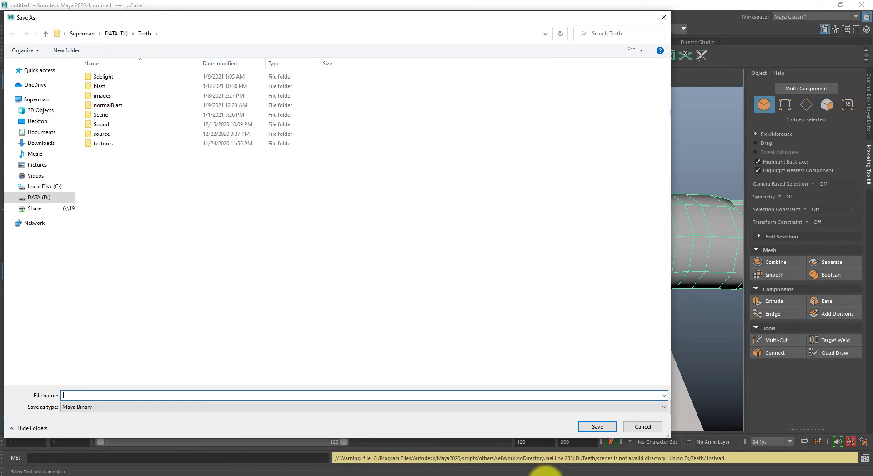
click(40, 121)
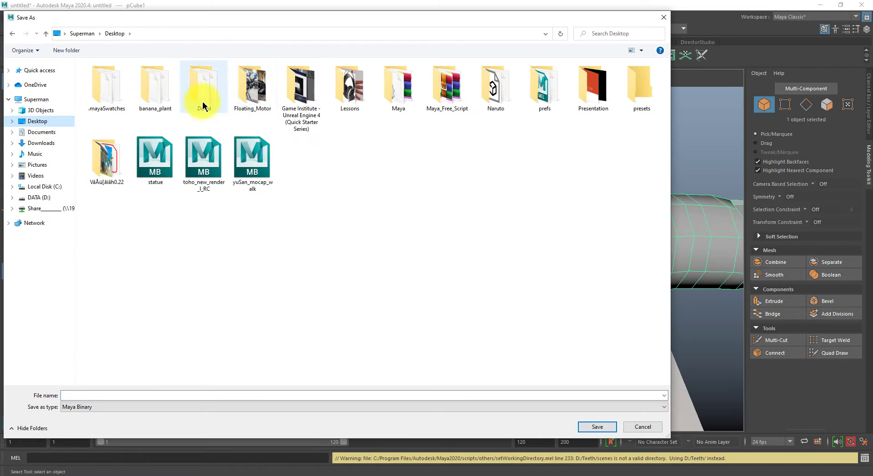
double_click(350, 88)
text(hand)
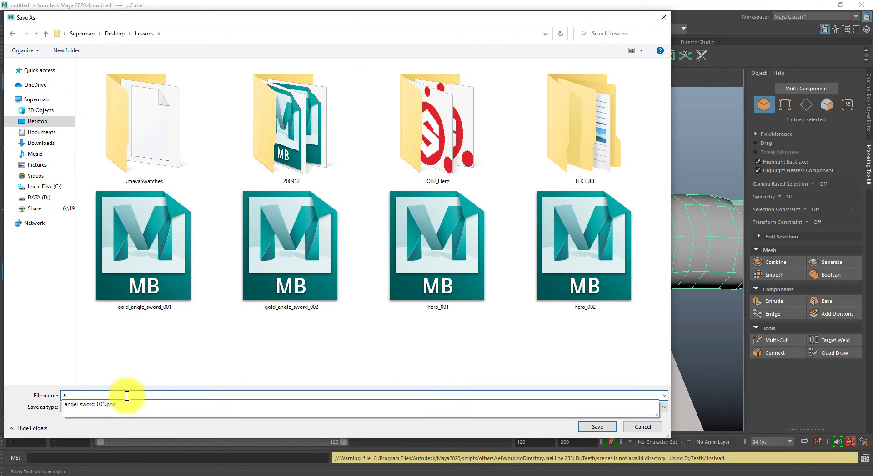
text(_)
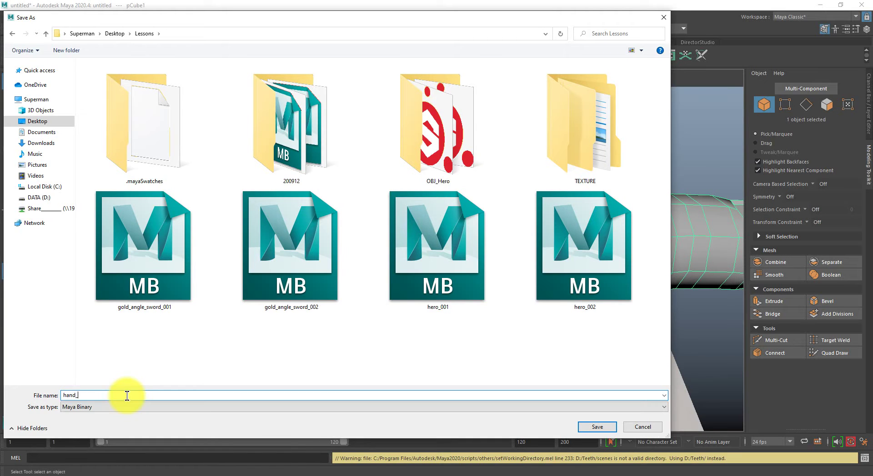
text(hand_00)
key(Return)
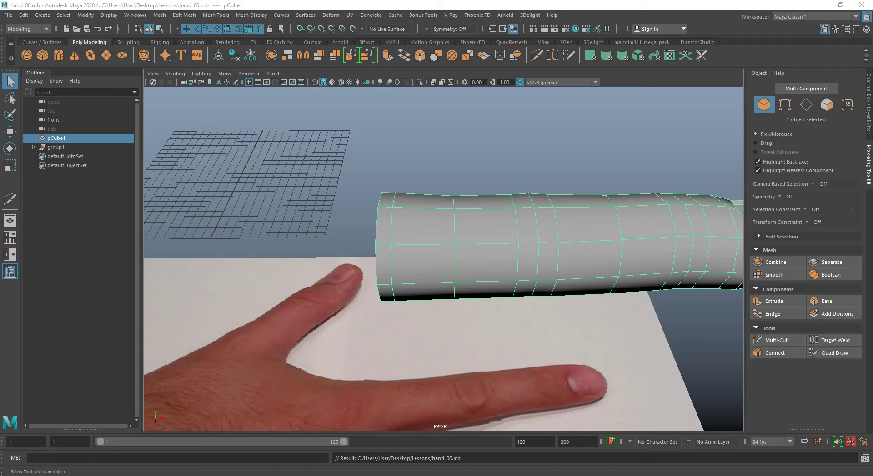
In the top view with X-ray shading on, duplicate the finger and move the copy onto the photo's ring finger
scroll(367, 249, down, 4)
key(space)
alt+drag(367, 249, 351, 236)
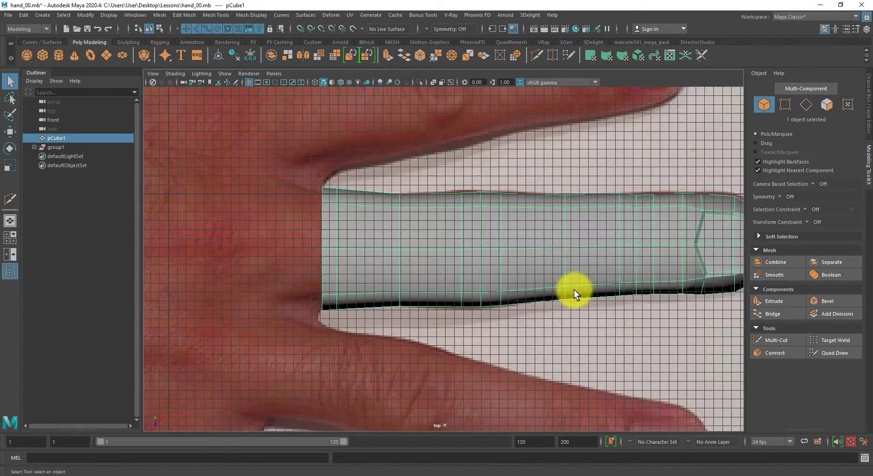
alt+right_drag(575, 294, 270, 234)
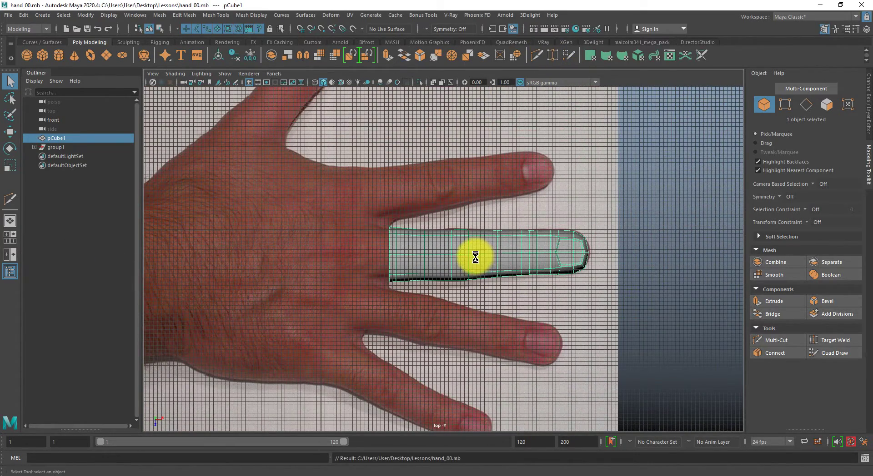
mouse_move(473, 255)
alt+right_down()
mouse_move(499, 295)
mouse_move(486, 284)
alt+right_up()
click(430, 80)
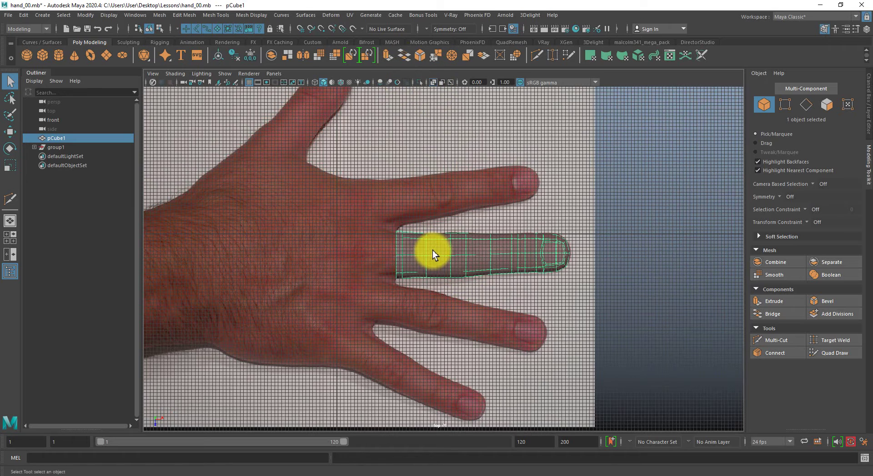
key(ctrl+d)
key(w)
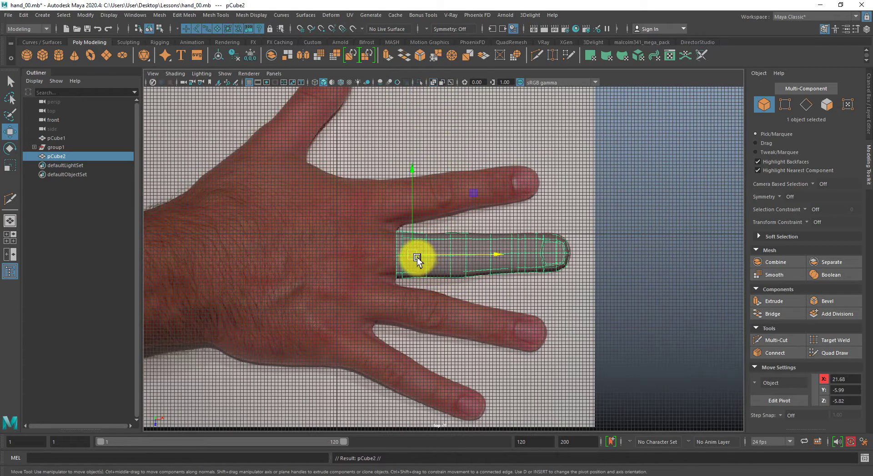
drag(417, 258, 399, 306)
Rotate the copy to about -12.2 degrees to follow the ring finger, and display wireframe over the shaded models
key(e)
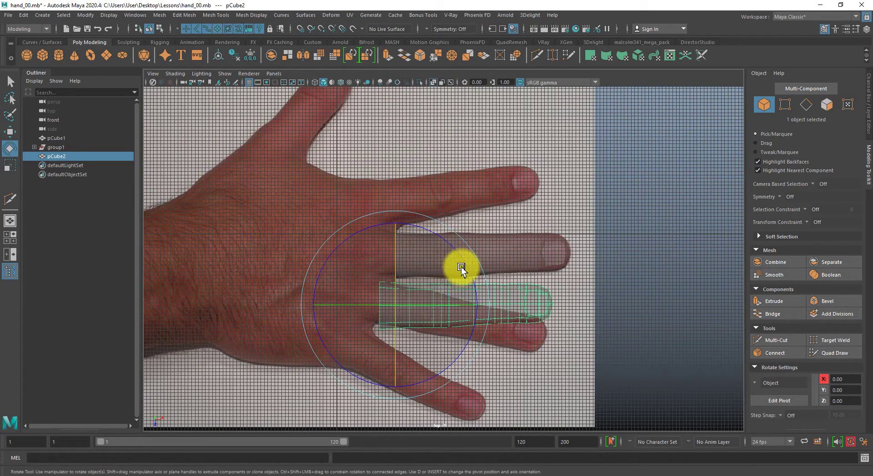
mouse_move(461, 268)
mouse_down()
mouse_move(470, 282)
mouse_move(473, 276)
mouse_up()
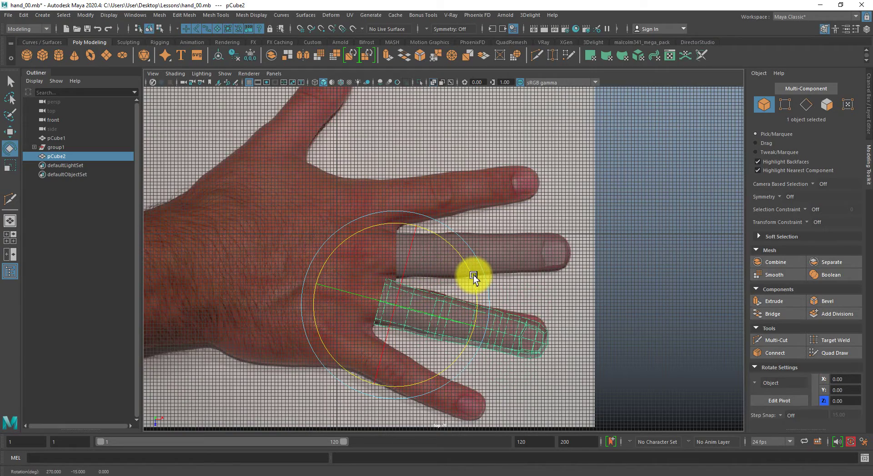
alt+middle_drag(470, 284, 466, 264)
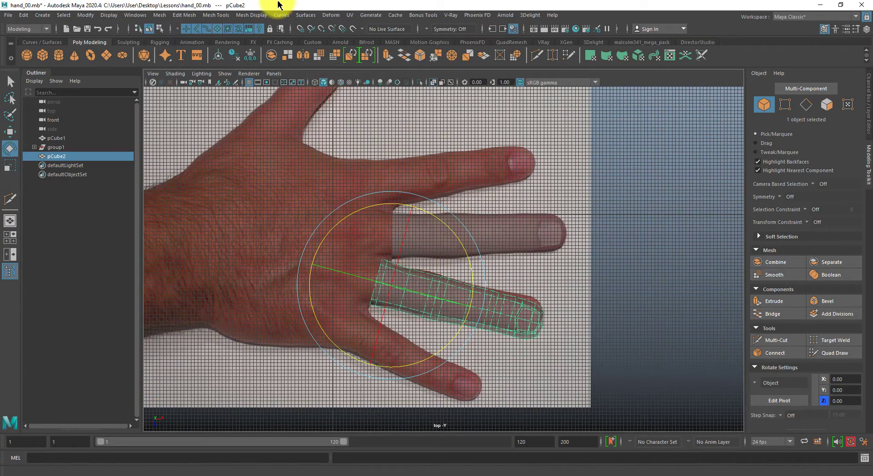
click(340, 82)
alt+middle_drag(404, 233, 387, 198)
alt+right_drag(387, 198, 473, 309)
middle_drag(539, 274, 539, 265)
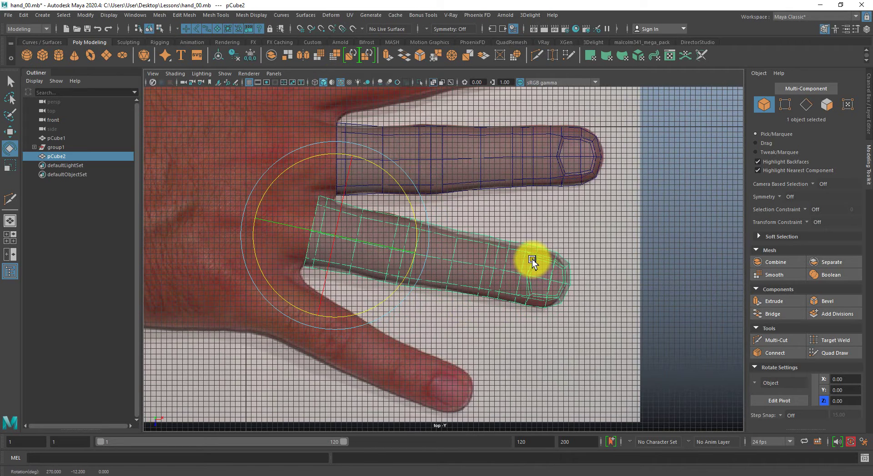
Scale the ring finger copy to about 11.18 and shift it to about X 20.79, Y -16.56 over the photo
key(r)
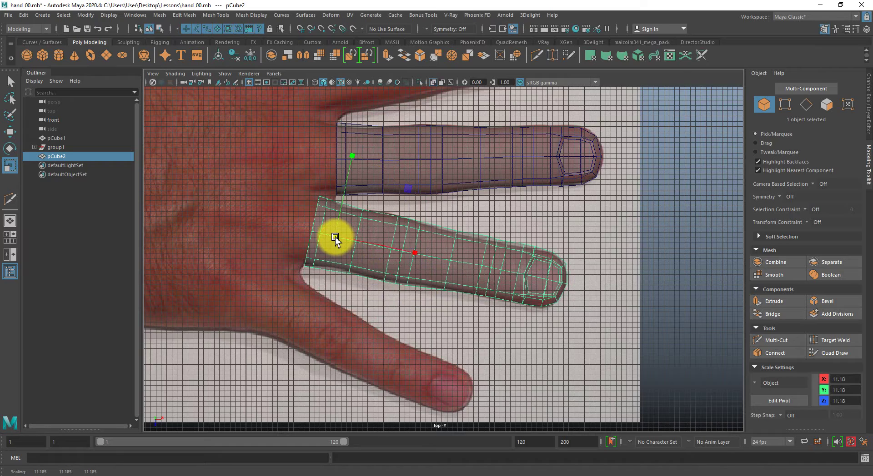
key(f)
key(F9)
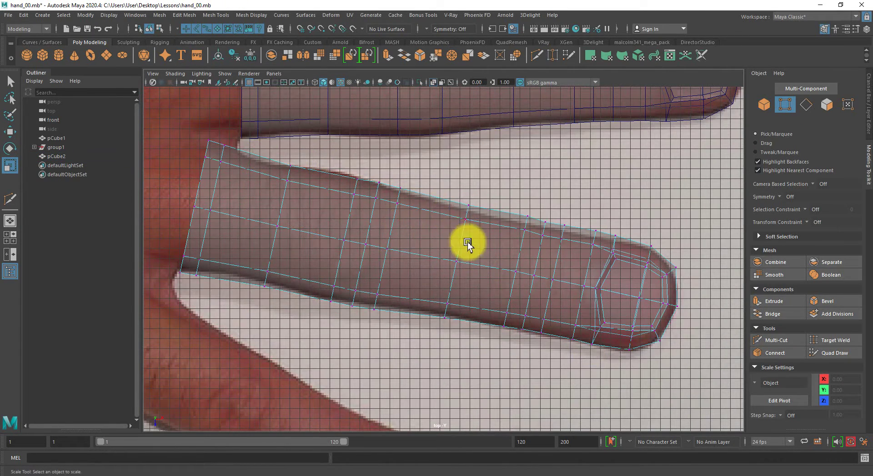
key(F8)
drag(258, 135, 254, 136)
key(w)
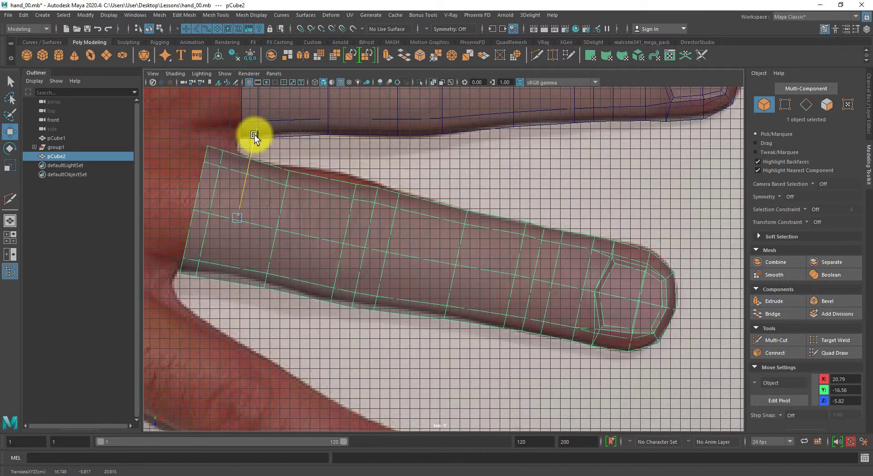
Move the 48 vertices in the base half of the ring finger toward the hand to fit the photo outline
key(F9)
drag(162, 122, 409, 359)
drag(293, 230, 279, 222)
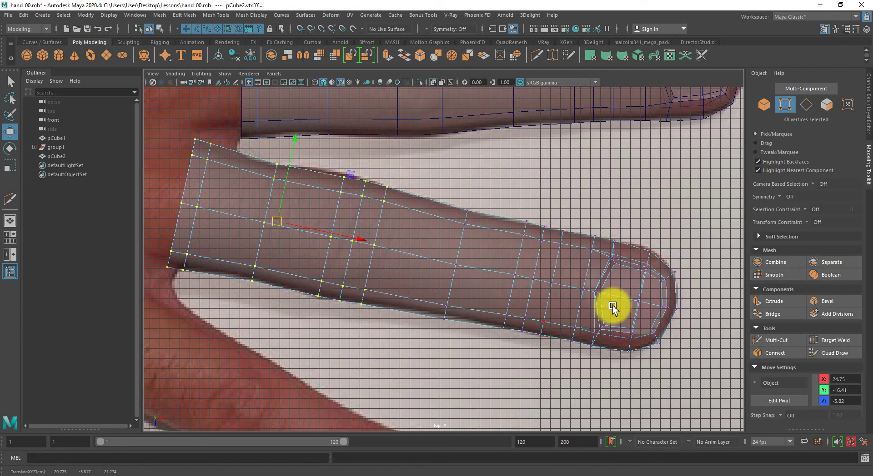
Slide the three vertex loops nearest the ring finger's base toward the fingertip
key(f)
drag(403, 176, 457, 336)
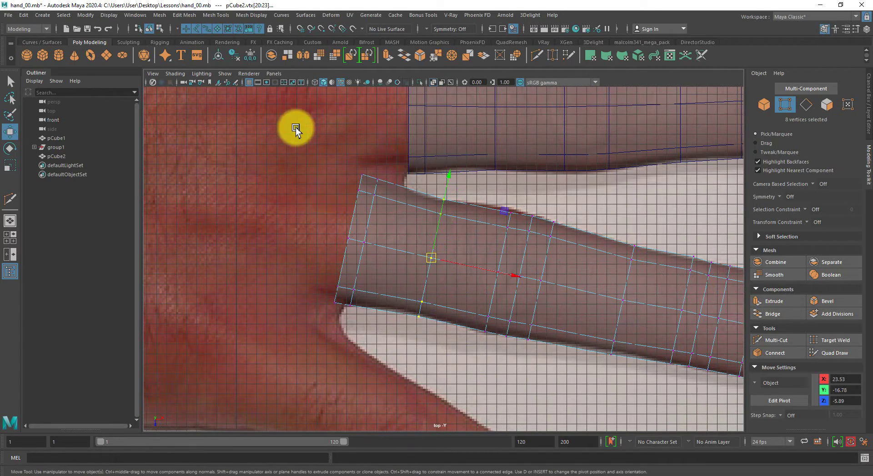
drag(296, 128, 455, 365)
drag(468, 259, 491, 269)
Scale down the two loops at the ring finger's base and shift them to about X 19.57, Y -16.68
drag(312, 157, 400, 337)
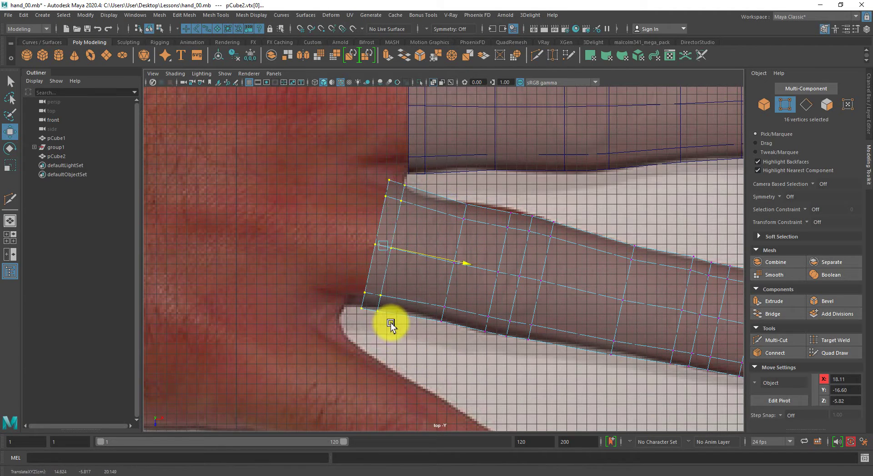
key(r)
mouse_move(385, 246)
mouse_down()
mouse_move(374, 243)
mouse_move(396, 247)
mouse_up()
key(w)
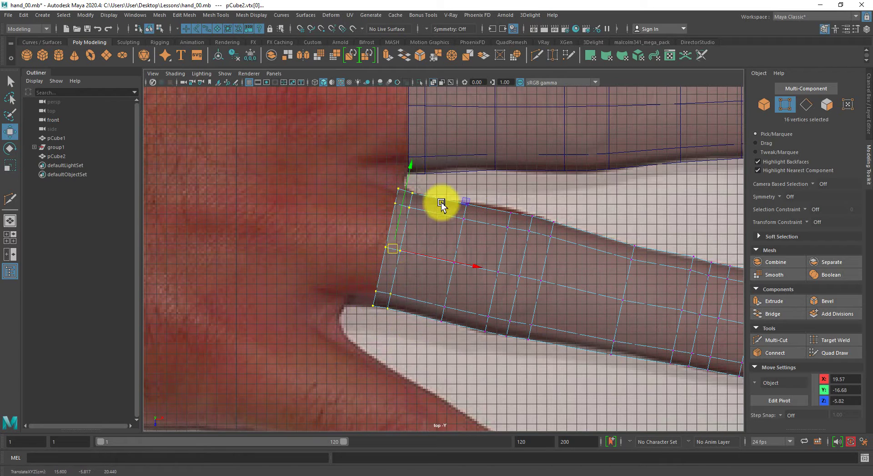
Narrow the third loop from the ring finger's base and slide it slightly toward the hand
drag(441, 179, 483, 377)
key(r)
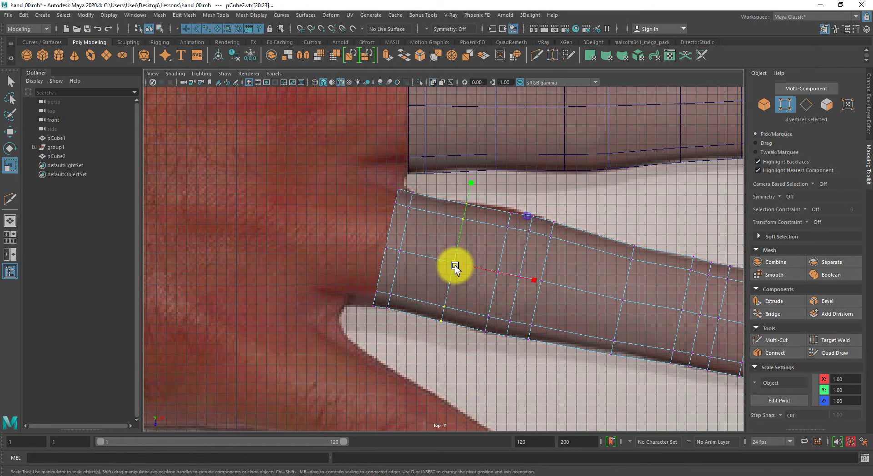
key(w)
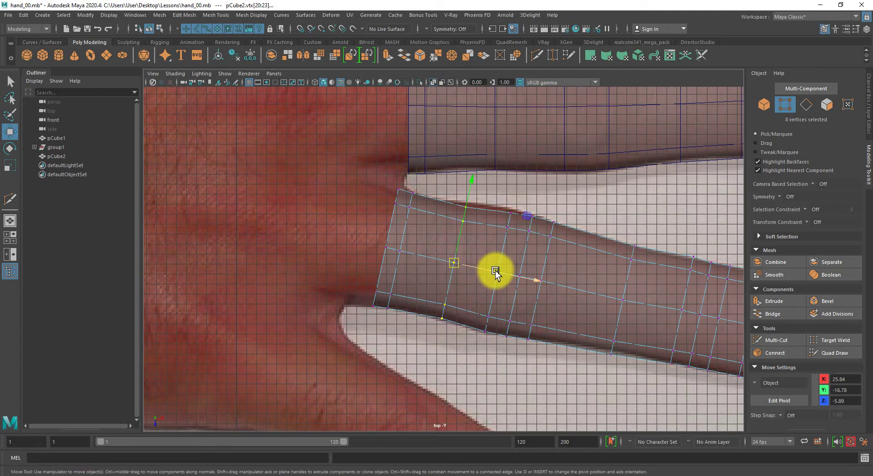
drag(497, 274, 489, 274)
Slide the ring finger's three knuckle loops to about X 32.00, and its mid-finger and outer joint loops toward the hand
drag(473, 197, 584, 403)
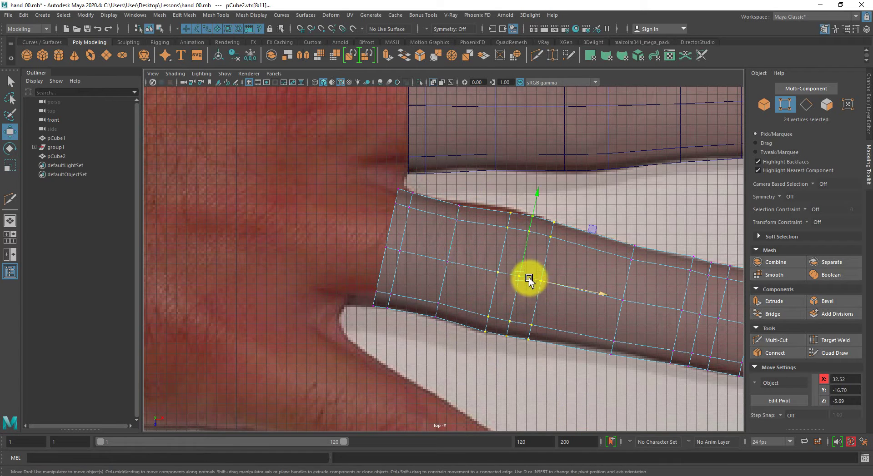
drag(529, 278, 520, 274)
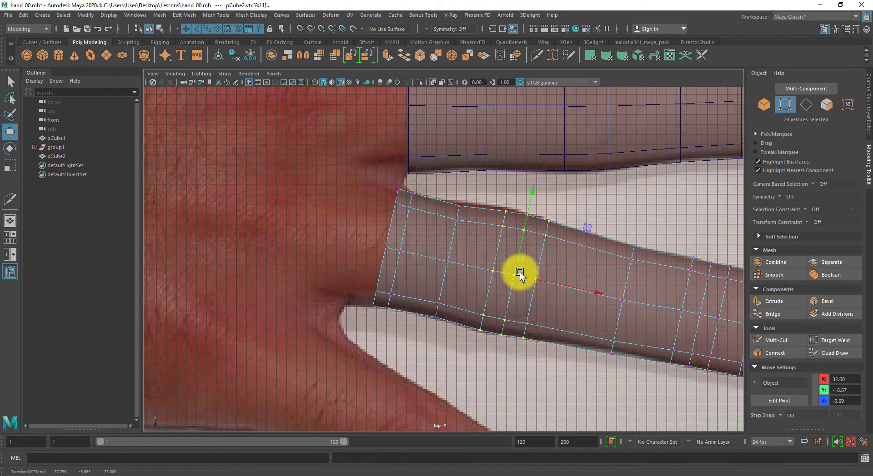
alt+middle_drag(633, 302, 460, 193)
drag(433, 138, 579, 359)
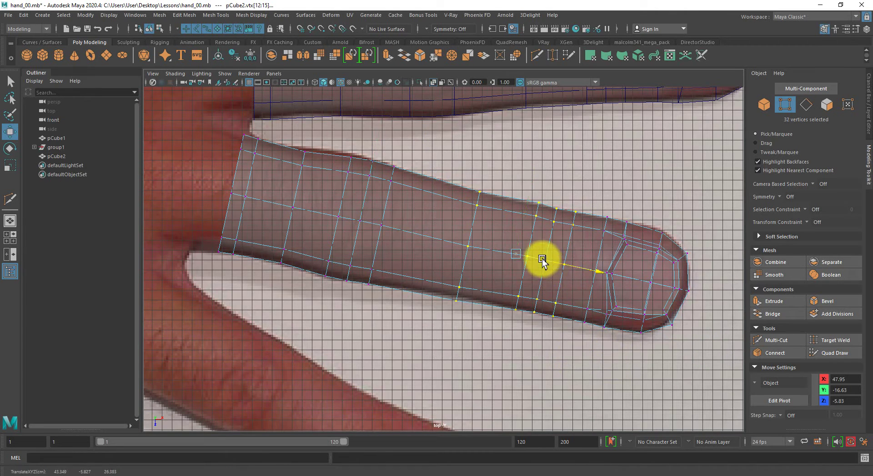
mouse_move(540, 257)
mouse_down()
mouse_move(469, 243)
mouse_move(528, 252)
mouse_up()
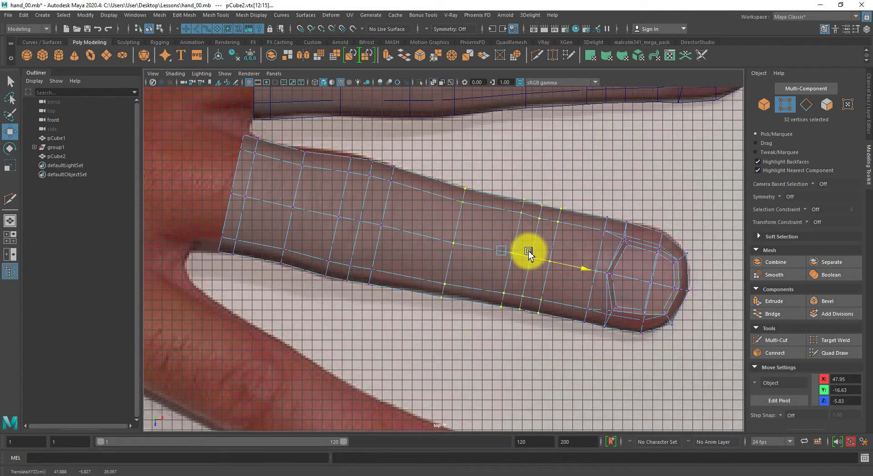
Nudge the knuckle loops' vertices on the little-finger side to the photo outline and return to object selection
alt+right_drag(536, 255, 446, 271)
drag(436, 229, 485, 233)
drag(432, 241, 477, 316)
drag(452, 273, 450, 274)
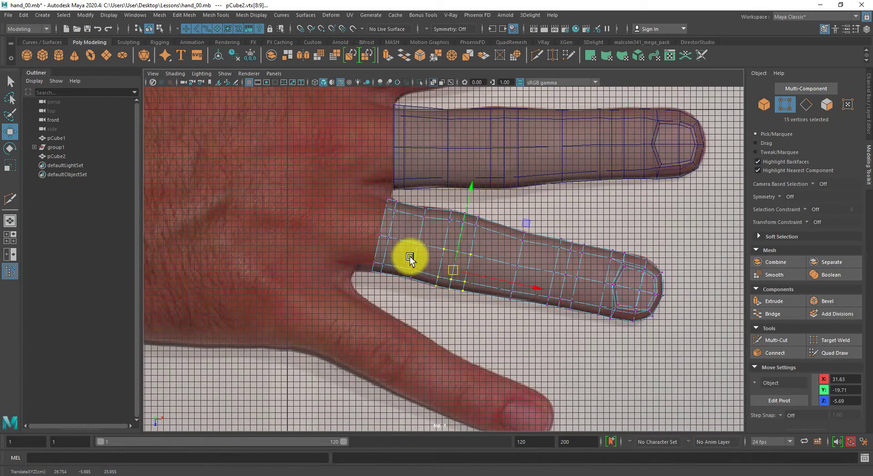
right_drag(411, 257, 445, 223)
Duplicate the ring finger model and move the copy to the base of the photo's little finger
alt+right_drag(581, 259, 272, 220)
alt+middle_drag(442, 245, 454, 321)
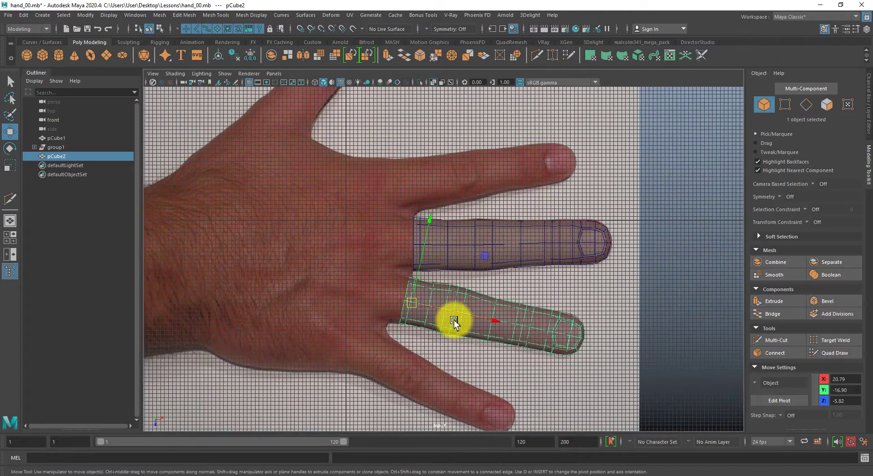
key(ctrl+d)
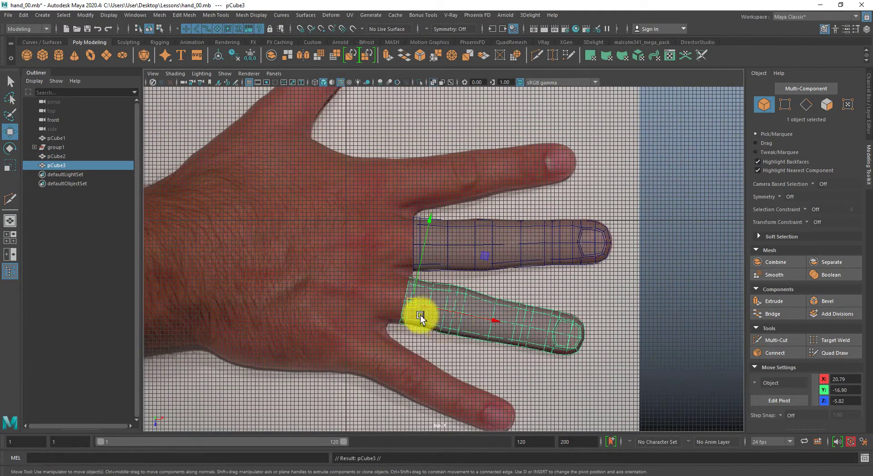
drag(413, 304, 370, 363)
alt+middle_drag(370, 364, 370, 284)
Rotate the new copy along the little finger, scale it down to match and reposition it over the photo
key(e)
drag(433, 249, 446, 274)
key(r)
mouse_move(367, 287)
mouse_down()
mouse_move(341, 286)
mouse_move(382, 281)
mouse_up()
key(w)
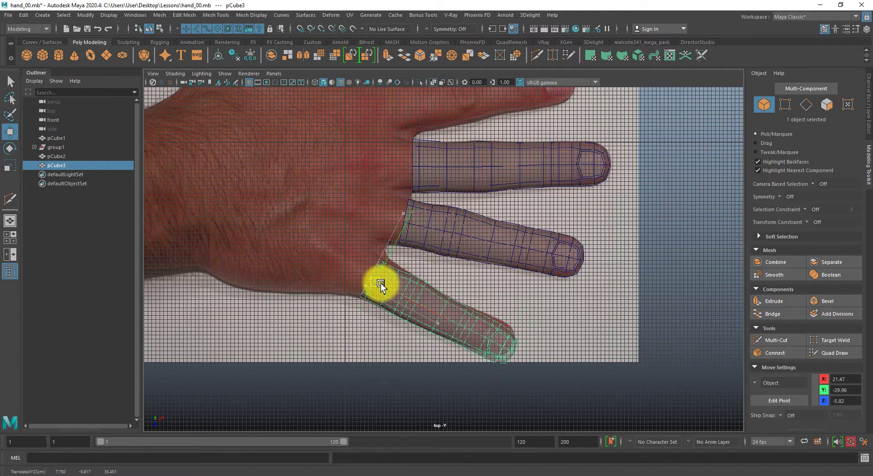
Reposition the little-finger copy and fine-tune its rotation to follow the photo's little finger
alt+right_drag(435, 197, 652, 354)
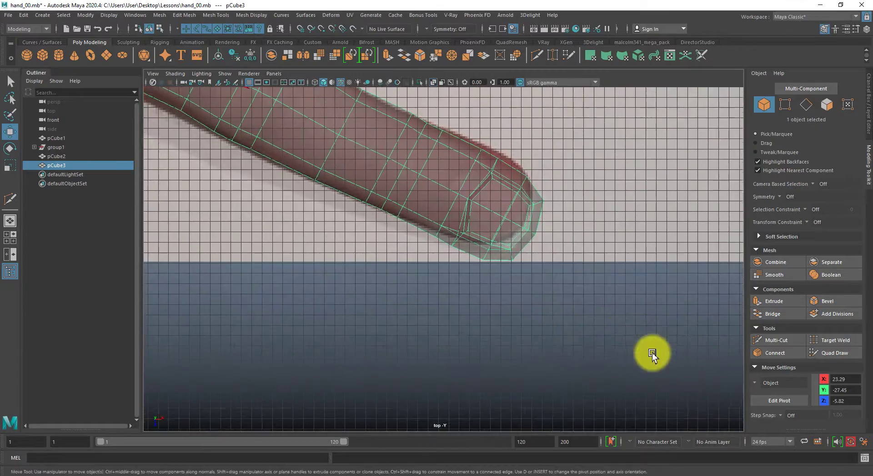
alt+middle_drag(511, 235, 532, 328)
alt+right_drag(533, 328, 493, 309)
alt+middle_drag(448, 267, 545, 332)
drag(329, 225, 319, 217)
key(e)
drag(400, 220, 401, 221)
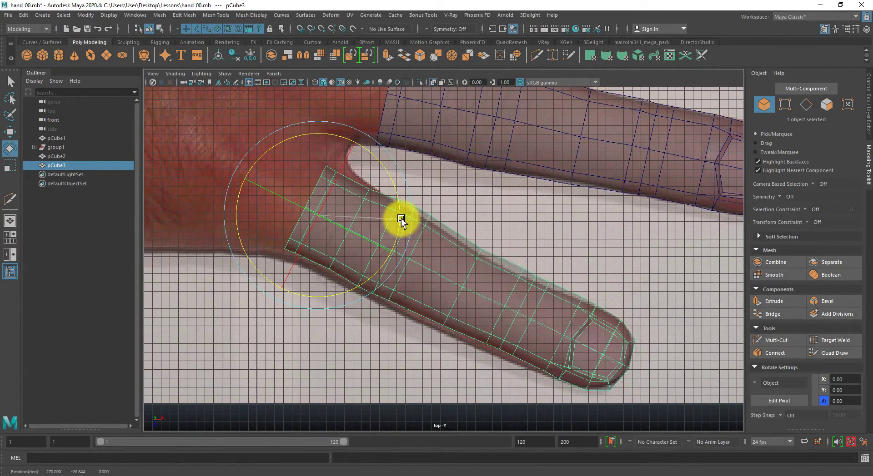
Scale the vertices of the little finger's outer half to about 0.92, shift them over the photo and return to object selection
right_drag(473, 296, 470, 295)
alt+middle_drag(519, 309, 454, 268)
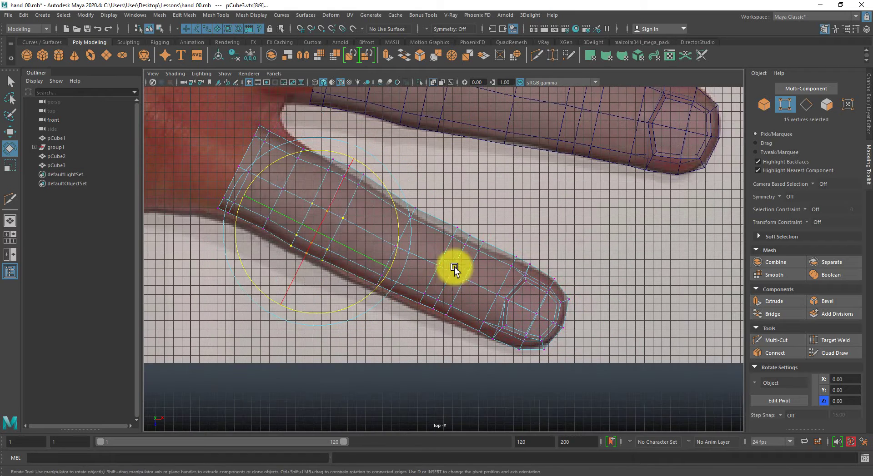
drag(467, 218, 620, 403)
key(q)
drag(473, 246, 666, 406)
key(w)
key(b)
drag(480, 305, 719, 334)
key(r)
drag(518, 312, 516, 300)
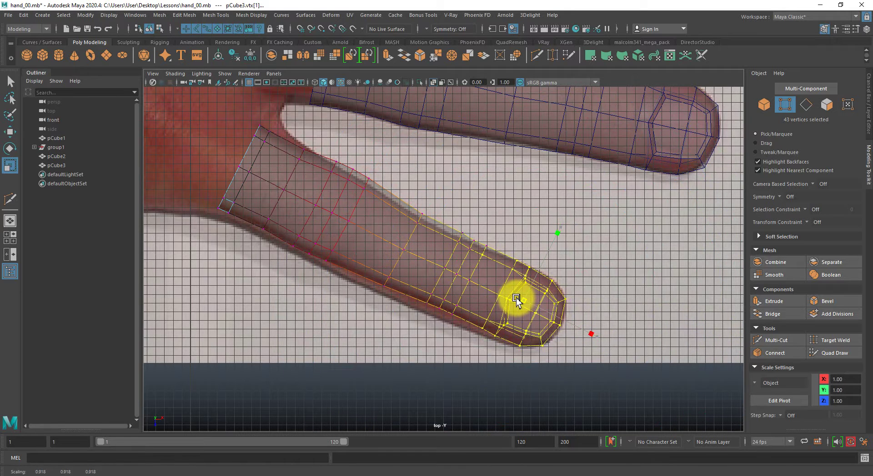
key(w)
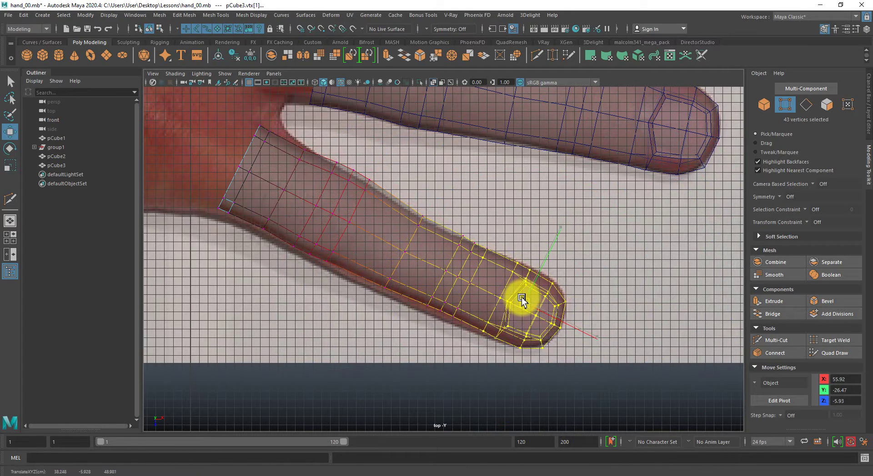
right_drag(376, 237, 402, 215)
Scale up the vertices of the little finger's base section slightly to match the photo's width
alt+right_drag(408, 251, 364, 250)
alt+middle_drag(397, 250, 436, 273)
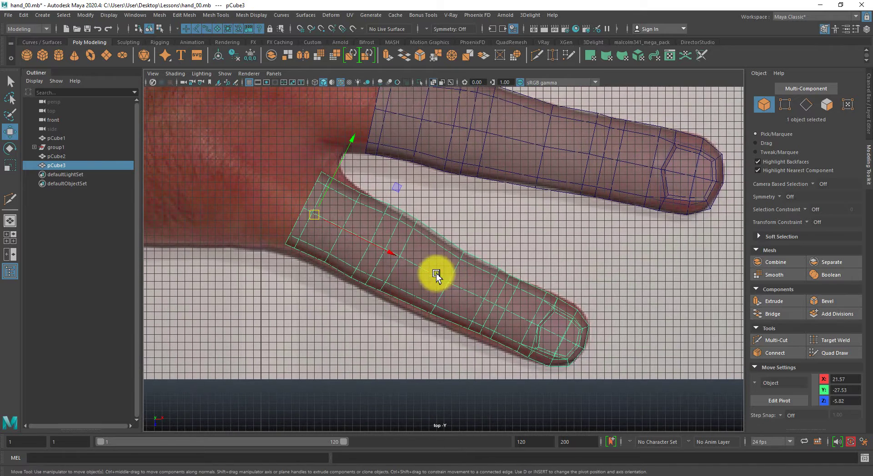
right_drag(344, 247, 314, 238)
drag(241, 149, 353, 292)
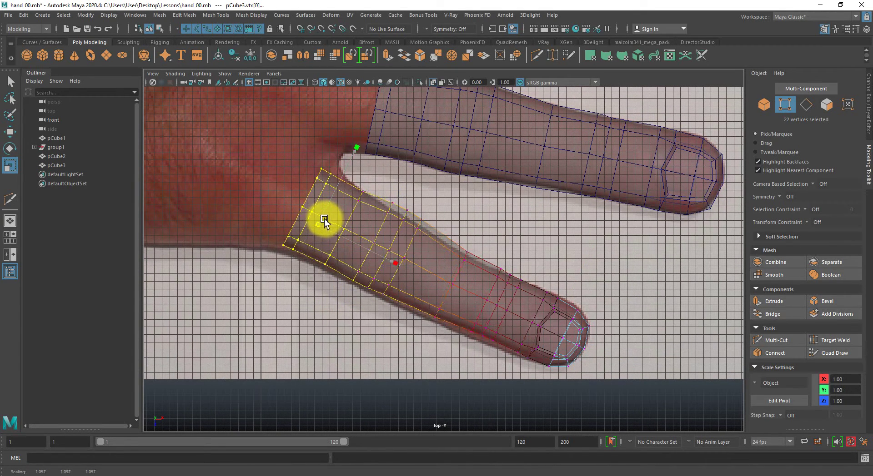
key(r)
Move the little finger's knuckle vertices on the ring-finger side to the photo outline
key(q)
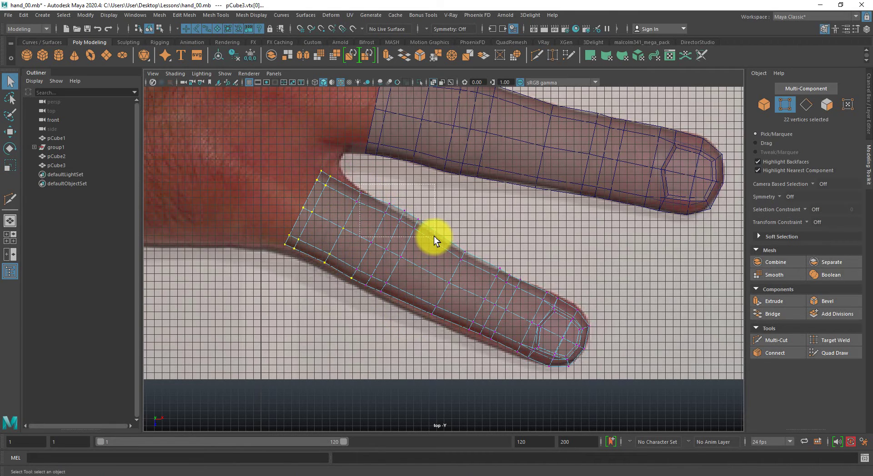
drag(433, 236, 411, 223)
key(w)
click(408, 205)
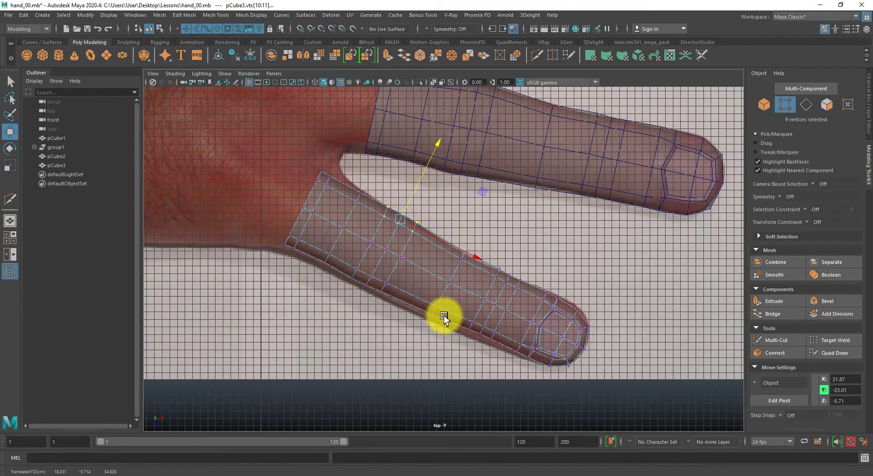
Nudge the little finger's outer-side vertices near the fingertip and both sides of its mid-finger loop onto the photo outline
alt+middle_drag(450, 310, 426, 242)
drag(435, 245, 495, 287)
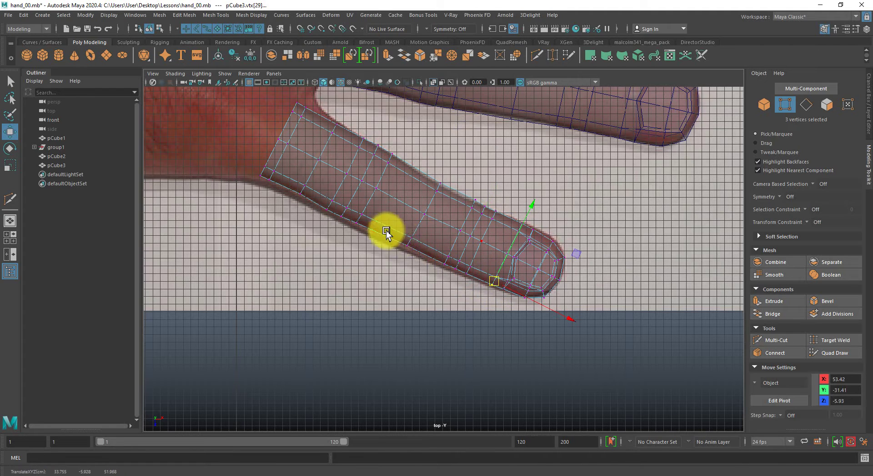
alt+right_drag(386, 230, 409, 274)
drag(389, 221, 404, 243)
drag(404, 137, 439, 179)
Fit the little finger's base corner and adjacent loop vertices on the ring-finger side to the photo outline
alt+middle_drag(346, 171, 412, 283)
drag(321, 175, 351, 187)
drag(355, 235, 383, 219)
Move the outer-side vertices of the little finger's knuckle loops and the loop nearest the base to the photo outline
alt+middle_drag(397, 328, 419, 274)
drag(420, 255, 432, 274)
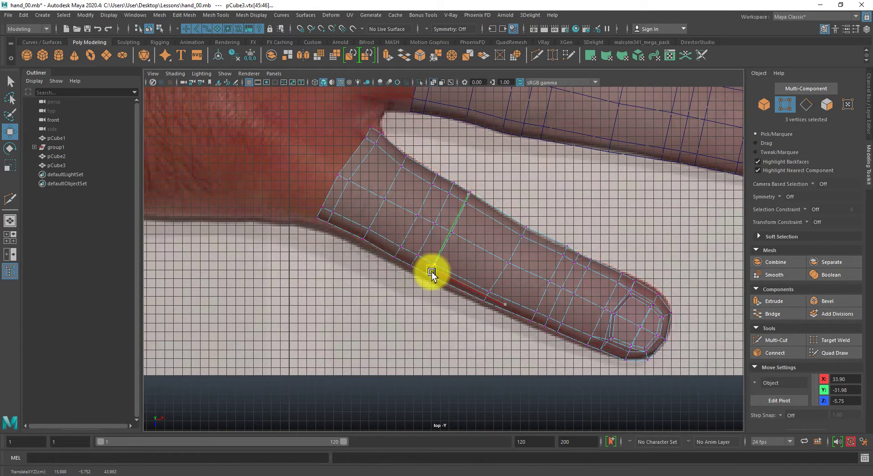
drag(380, 237, 425, 274)
middle_drag(420, 274, 417, 277)
drag(345, 216, 386, 262)
middle_drag(377, 258, 373, 260)
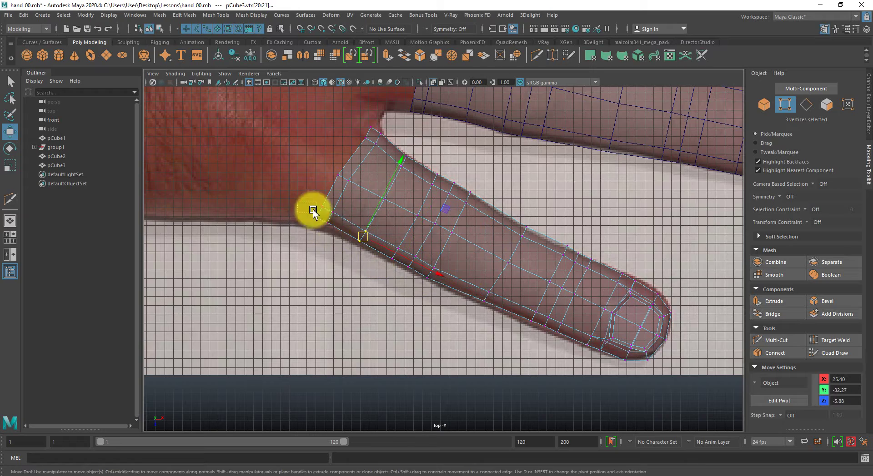
Shift the little finger's outer base corner onto the photo outline and adjust the middle vertices of its base edge
drag(312, 206, 350, 239)
middle_drag(334, 241, 331, 246)
drag(326, 165, 373, 204)
middle_drag(373, 204, 375, 204)
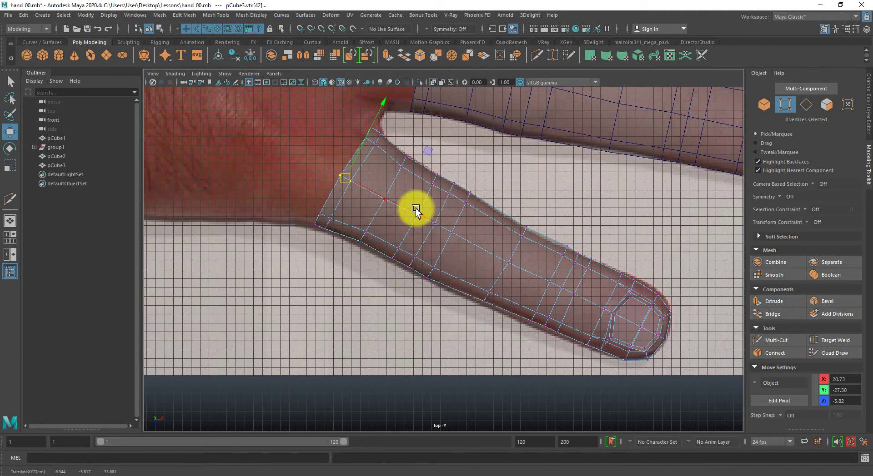
Duplicate the middle finger model and move the copy to the base of the photo's index finger
alt+right_drag(416, 208, 405, 218)
alt+middle_drag(520, 293, 471, 294)
scroll(471, 297, down, 2)
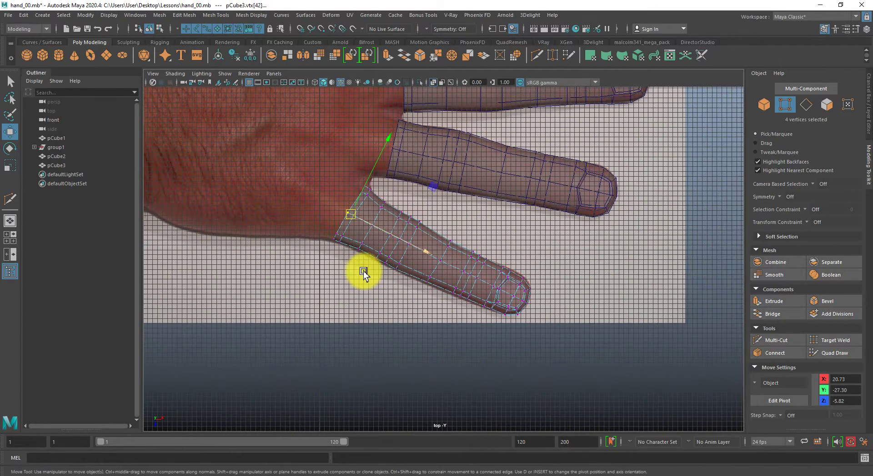
alt+middle_drag(414, 191, 404, 343)
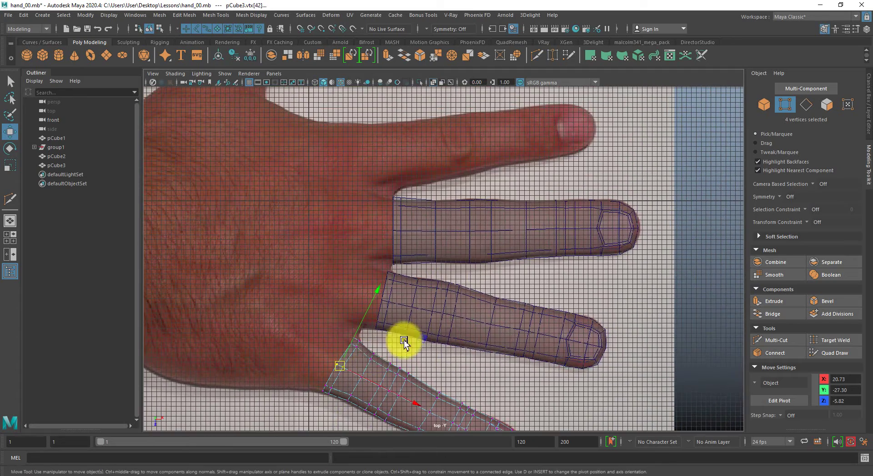
scroll(409, 321, down, 1)
click(470, 238)
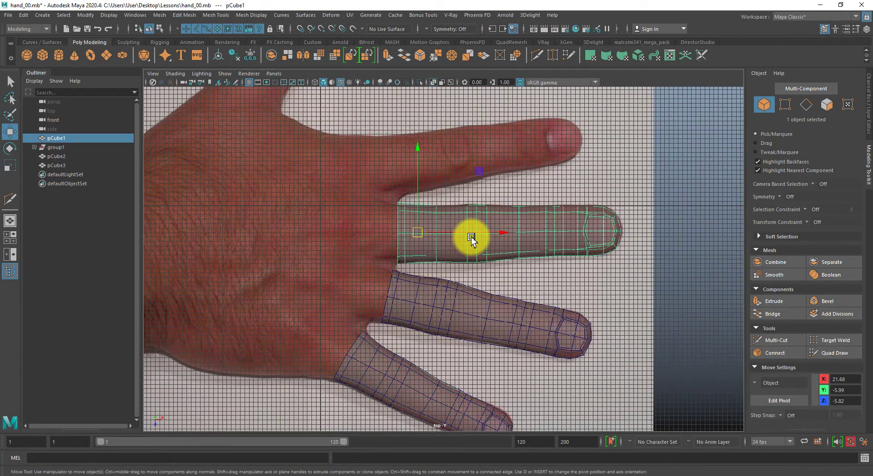
key(ctrl+d)
drag(417, 233, 396, 168)
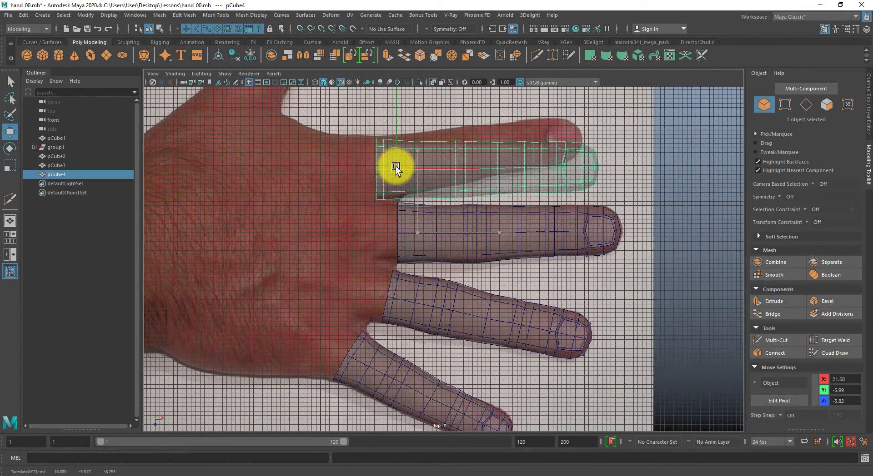
Rotate the new copy along the index finger, scale it down slightly and reposition it over the photo
key(e)
drag(445, 228, 461, 218)
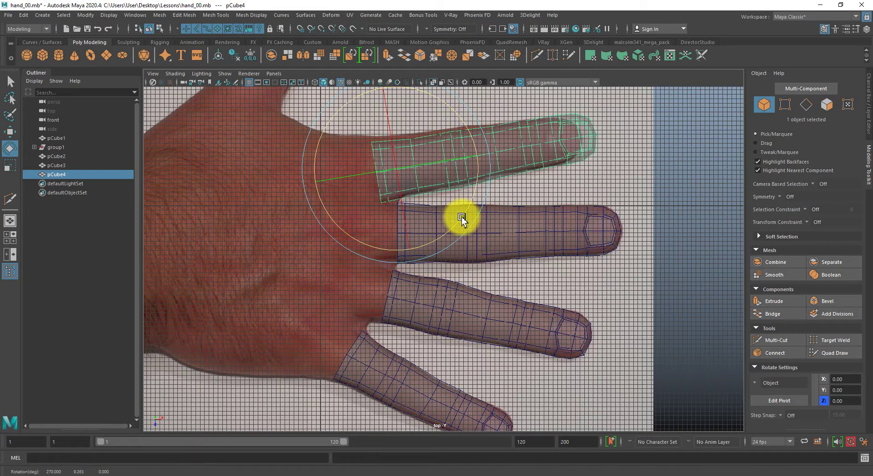
key(r)
mouse_move(396, 169)
mouse_down()
mouse_move(388, 170)
mouse_move(405, 164)
mouse_up()
key(w)
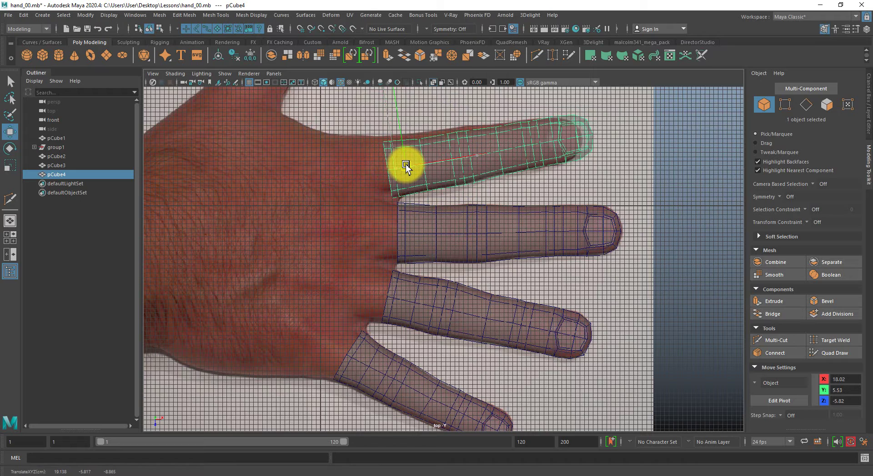
Shorten the index-finger copy along its length, then fine-tune its position and rotation over the photo
key(r)
drag(485, 153, 488, 185)
key(e)
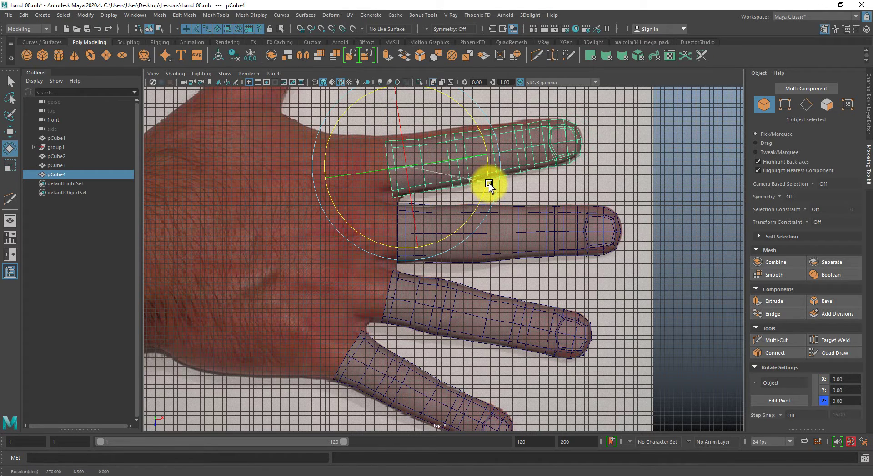
key(w)
drag(399, 156, 402, 140)
key(e)
drag(480, 197, 481, 199)
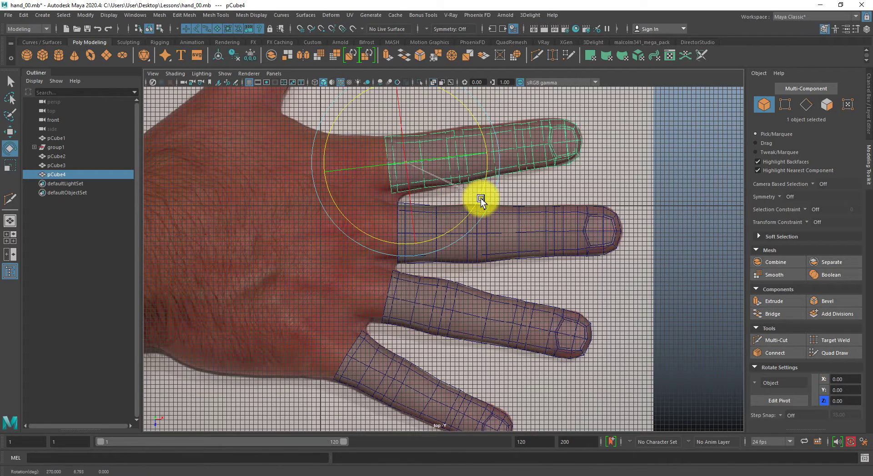
key(q)
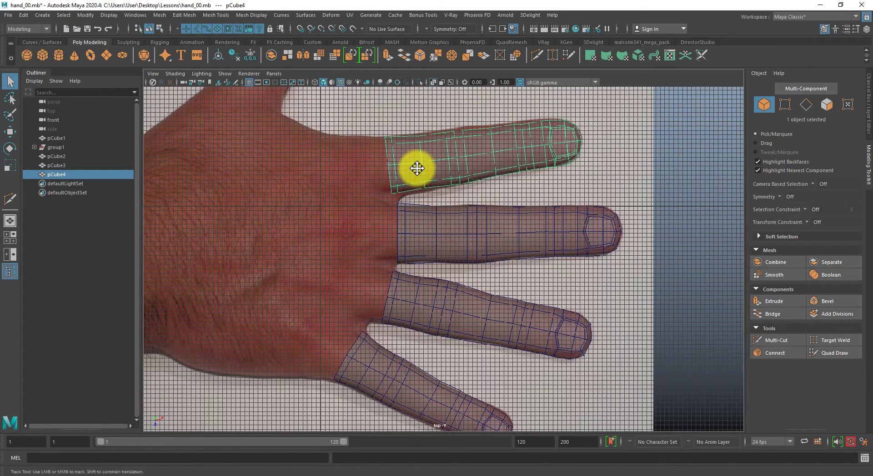
Move the index finger's knuckle, lower loop and base corner vertices on the thumb side to the photo outline
alt+middle_drag(417, 170, 415, 206)
alt+right_drag(416, 207, 470, 224)
alt+middle_drag(470, 225, 465, 309)
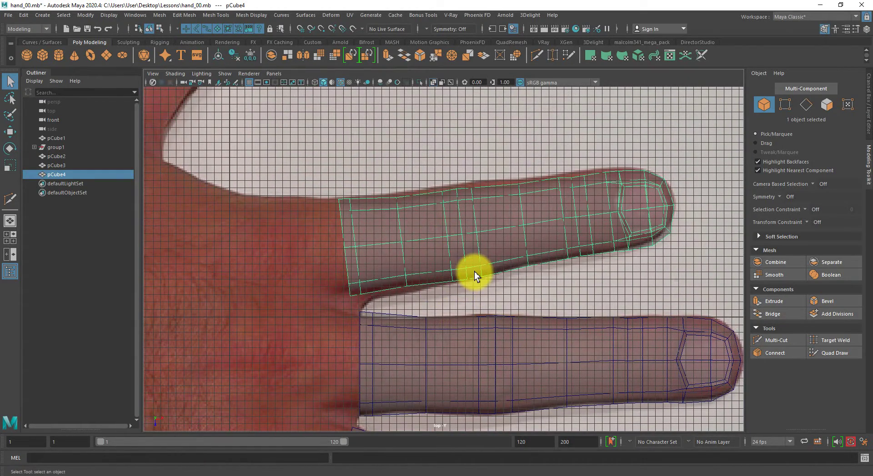
right_drag(483, 250, 449, 183)
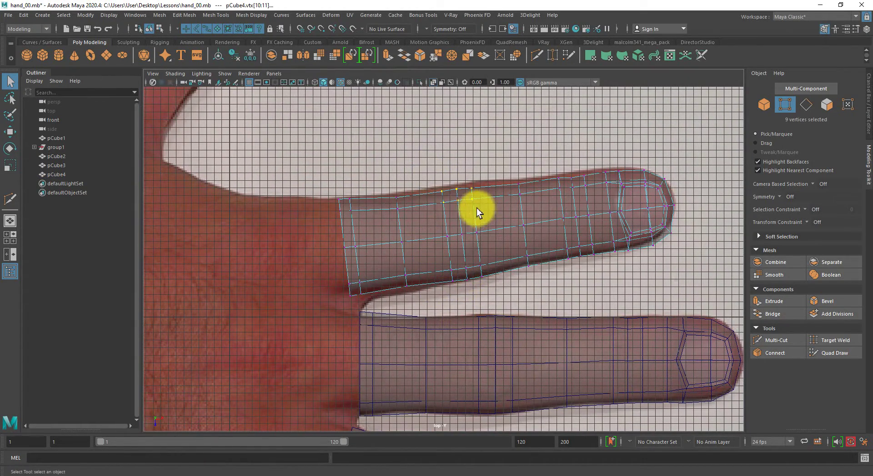
key(w)
drag(455, 179, 453, 173)
mouse_move(380, 185)
mouse_down()
mouse_move(417, 214)
mouse_move(394, 185)
mouse_up()
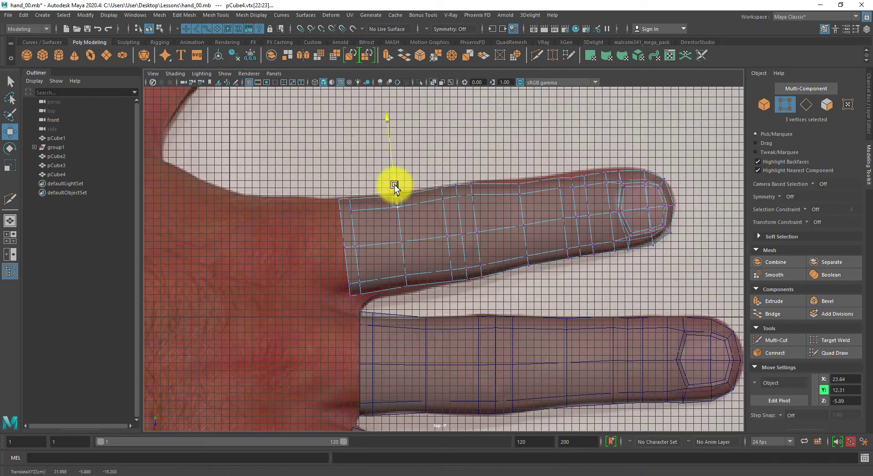
mouse_move(334, 194)
mouse_down()
mouse_move(362, 214)
mouse_move(340, 187)
mouse_up()
Move the index finger's base corner vertices on the middle-finger side to the photo outline and rotate them to fit
drag(346, 279, 361, 298)
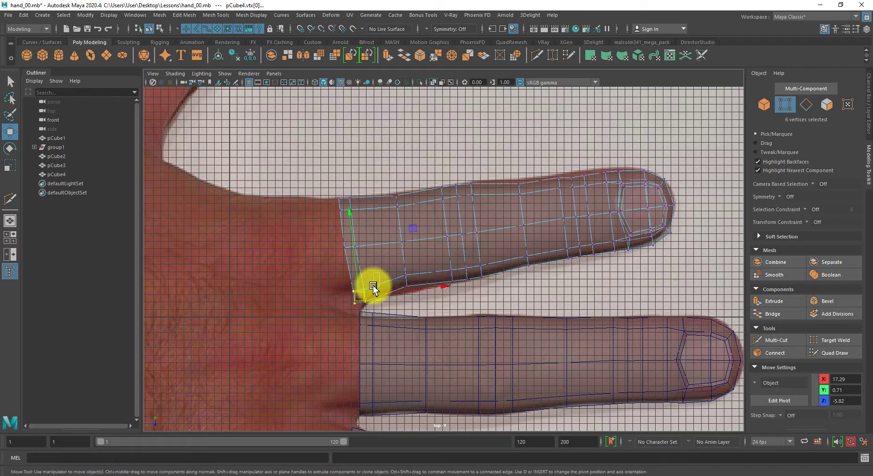
ctrl+click(354, 304)
key(e)
click(216, 264)
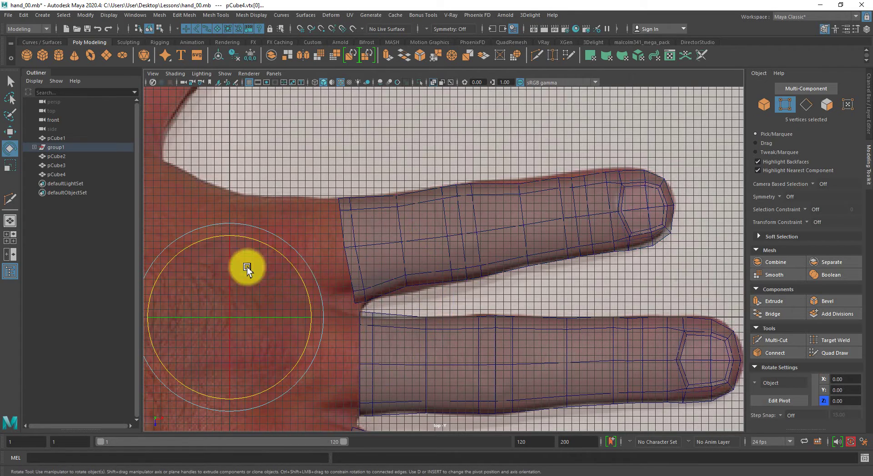
click(396, 278)
key(q)
right_drag(364, 277, 326, 280)
drag(325, 281, 332, 287)
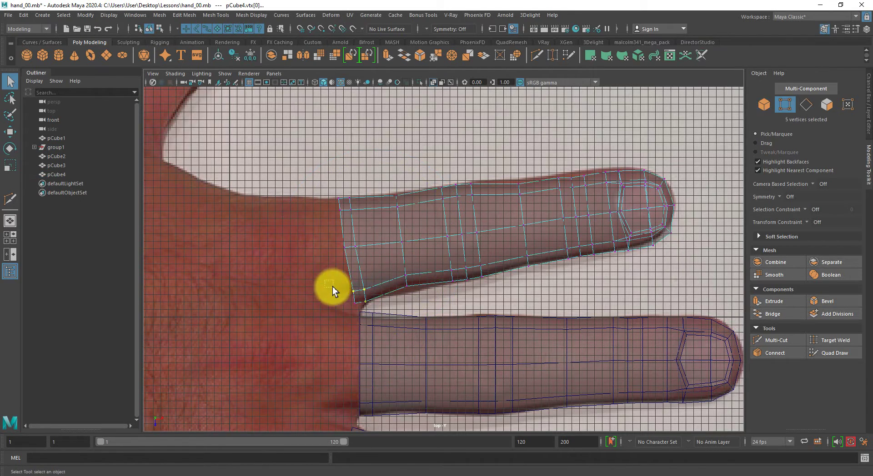
key(e)
drag(375, 306, 366, 293)
Fit the index finger's lower loop on the middle-finger side and its mid-finger loop on the thumb side to the outline
key(w)
drag(386, 260, 406, 285)
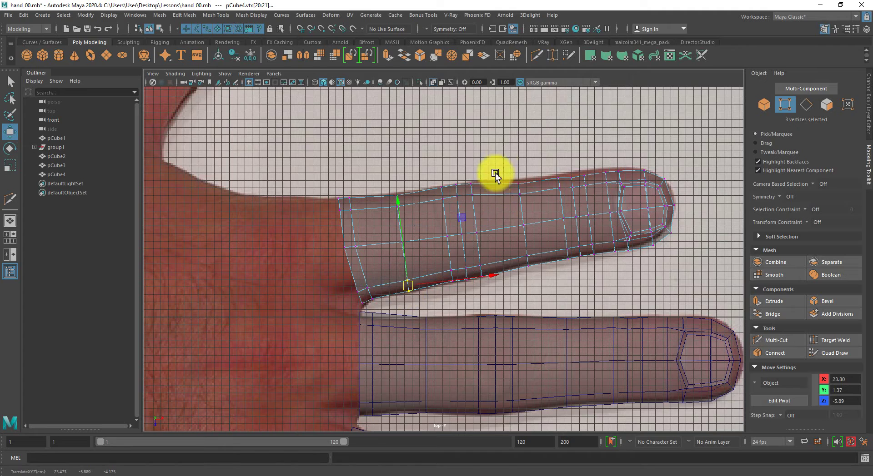
drag(495, 174, 522, 187)
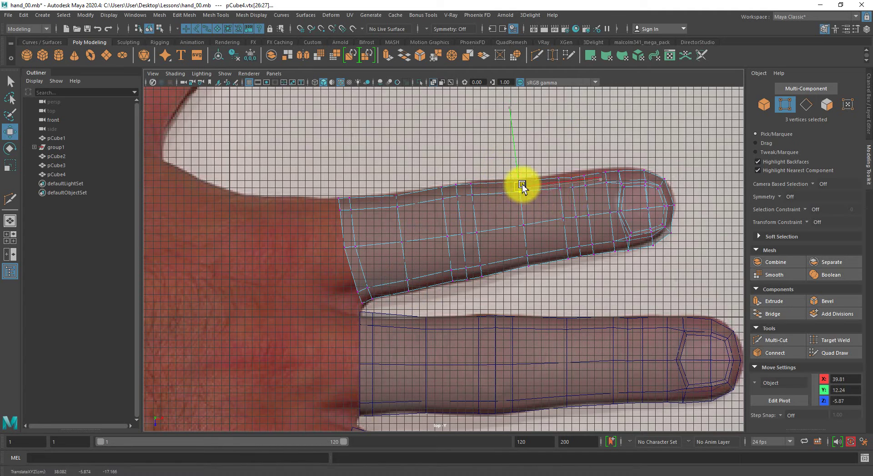
Rotate and shift the index finger's outer section over the photo, and fit its outer joint vertices on the thumb side to the outline
drag(551, 150, 724, 296)
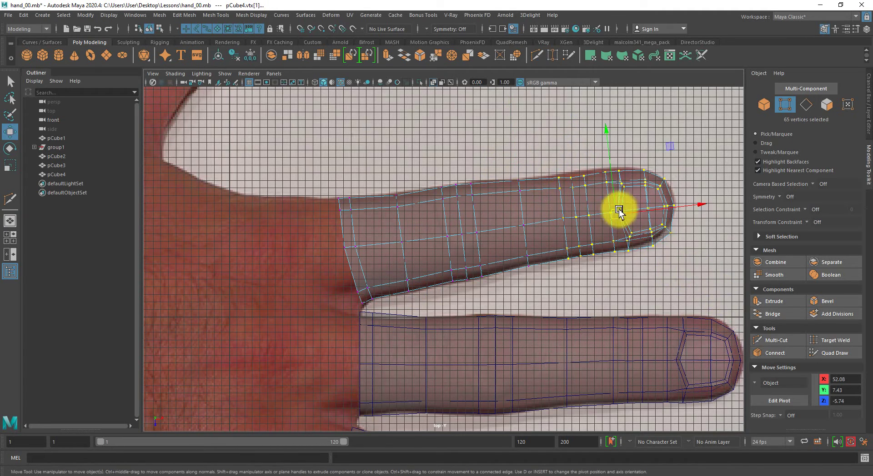
key(e)
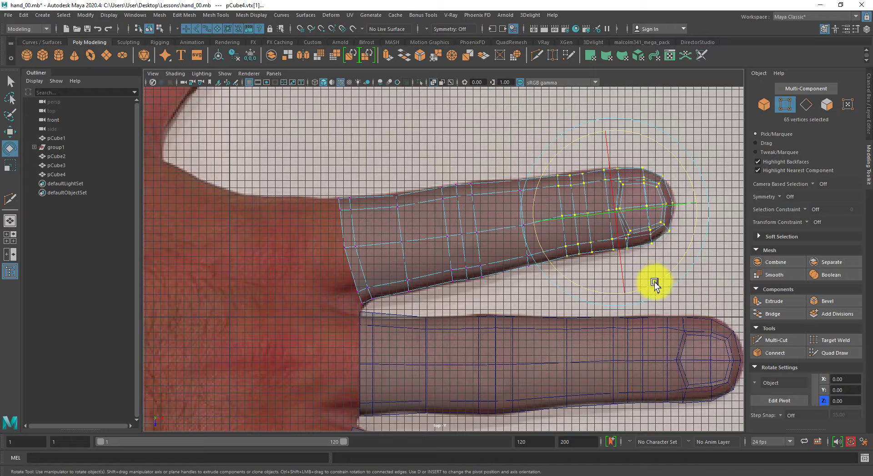
key(w)
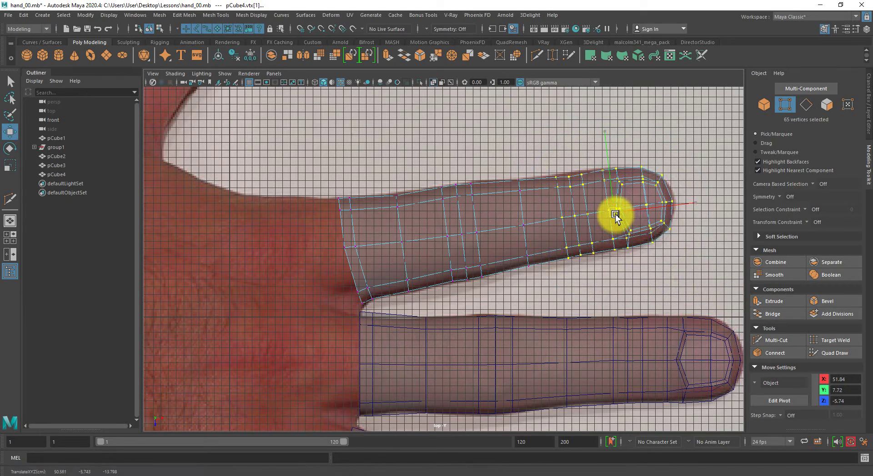
drag(616, 213, 618, 213)
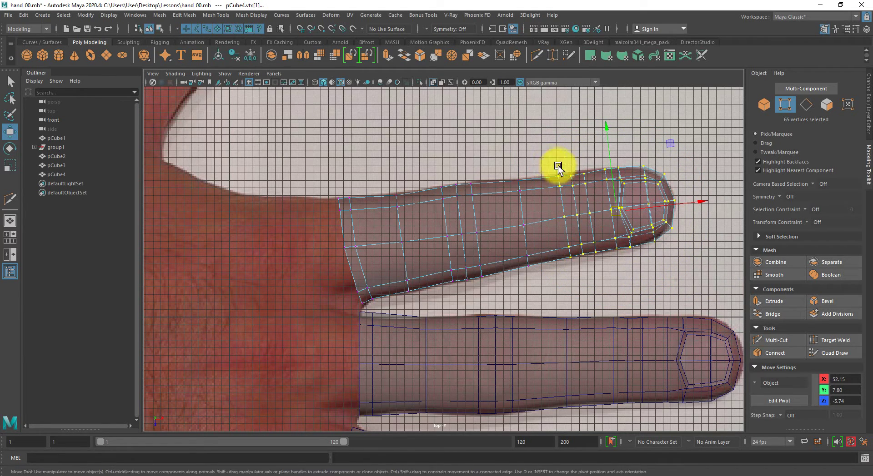
drag(552, 163, 572, 174)
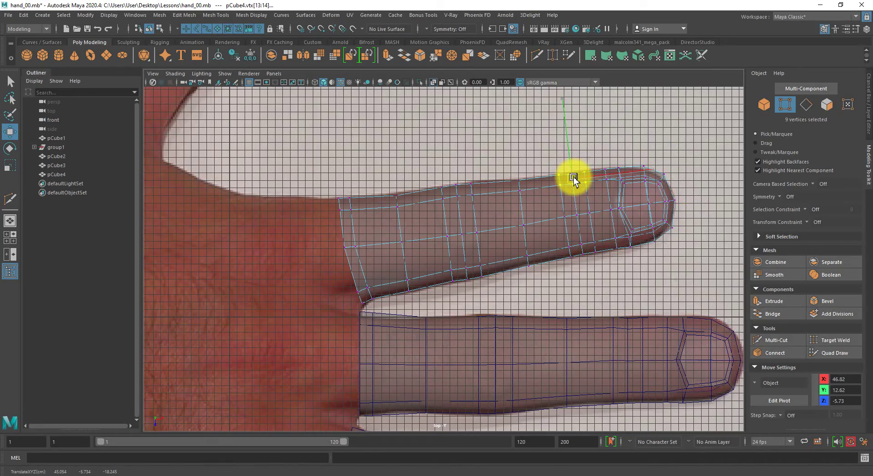
Leave vertex editing on the index finger and save the hand scene
scroll(214, 267, down, 6)
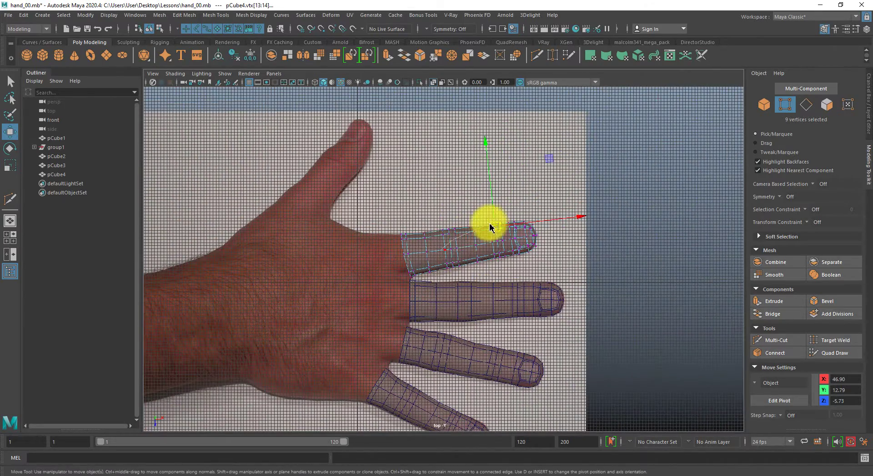
key(F8)
alt+right_drag(489, 225, 377, 252)
alt+middle_drag(378, 252, 462, 272)
alt+right_drag(462, 273, 542, 331)
key(ctrl+s)
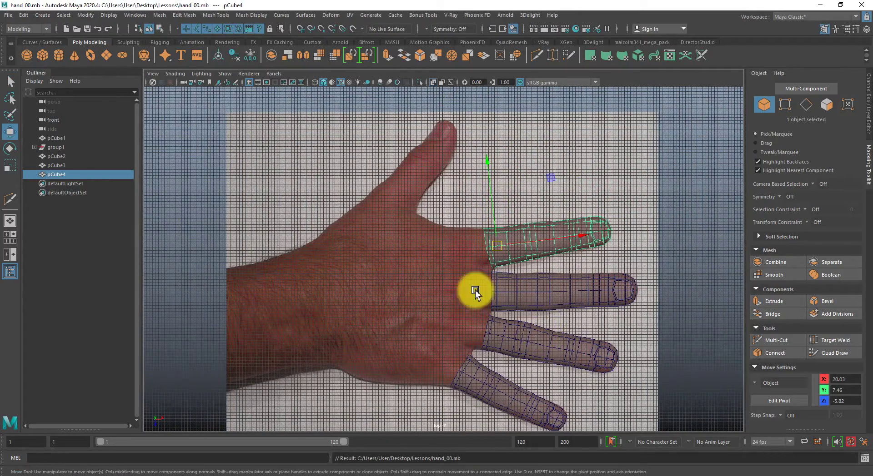
Create a polygon cube, place it beside the thumb in the photo and rotate it 45° to the thumb's direction
click(42, 55)
scroll(454, 291, down, 1)
drag(446, 276, 399, 179)
key(r)
key(e)
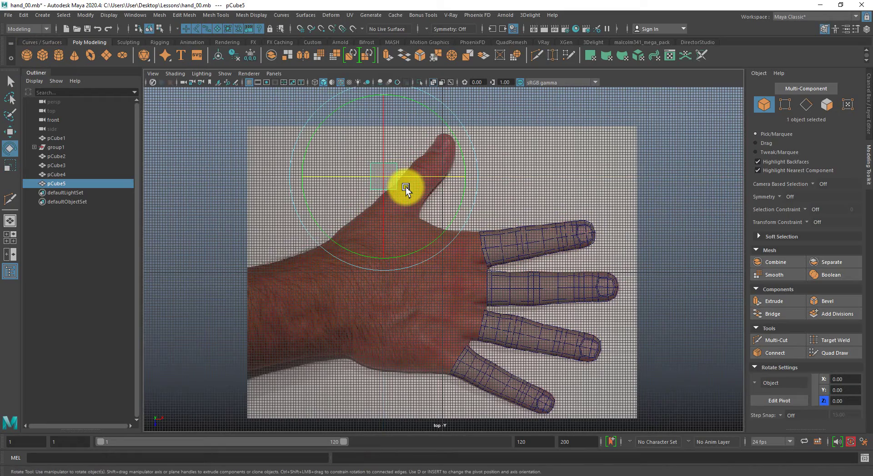
alt+middle_drag(406, 188, 396, 240)
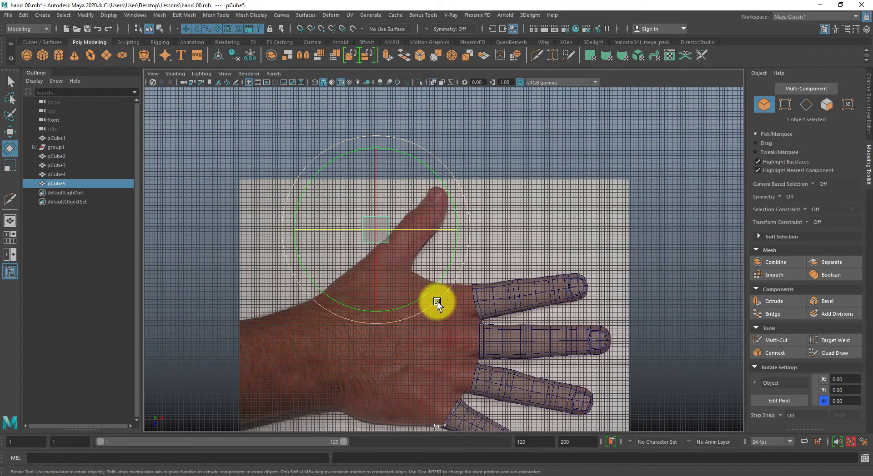
drag(437, 296, 408, 262)
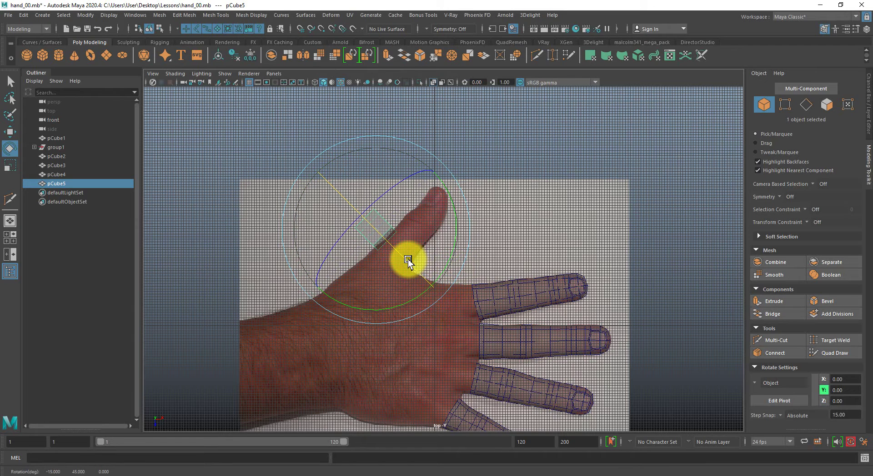
Move, scale and slightly rotate the cube so it covers the base of the photo's thumb
key(w)
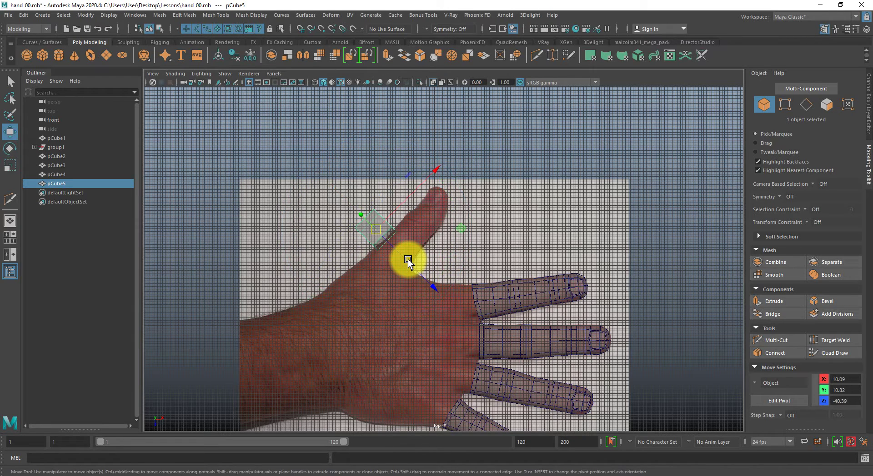
mouse_move(393, 252)
mouse_down()
mouse_move(427, 265)
mouse_move(380, 245)
mouse_move(406, 259)
mouse_up()
key(r)
scroll(443, 257, up, 2)
key(w)
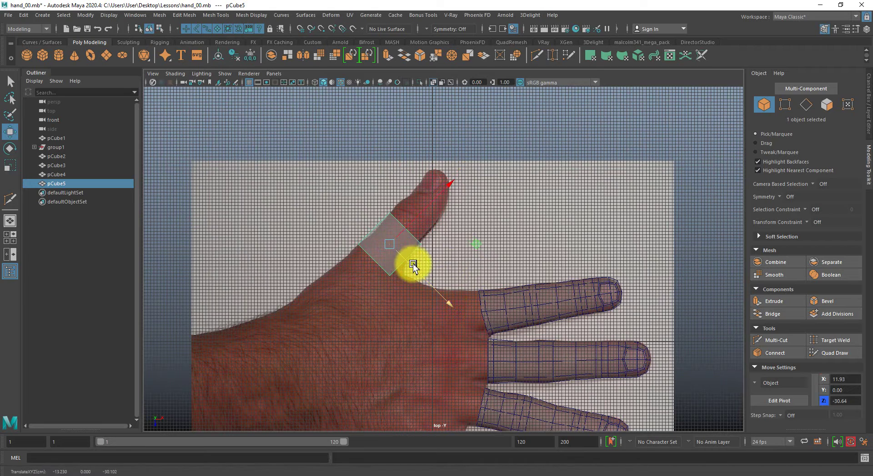
key(e)
key(q)
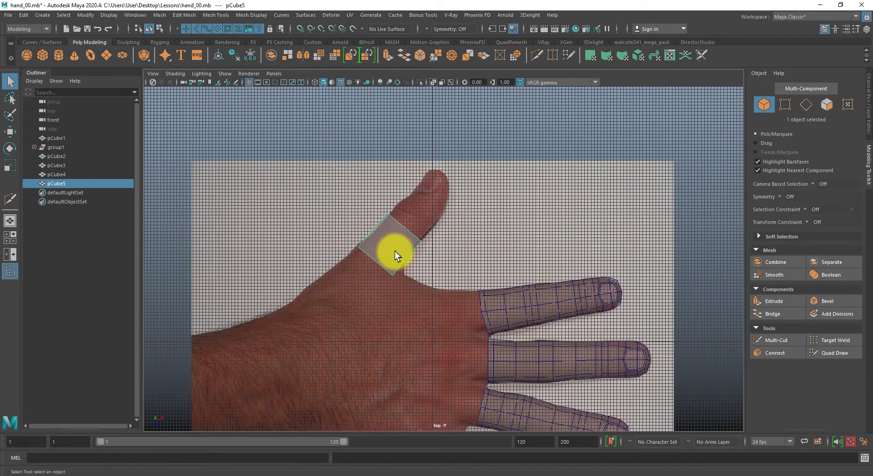
Stretch the cube's outer end vertices along its length up to the thumb tip
key(F9)
key(w)
drag(424, 230, 469, 156)
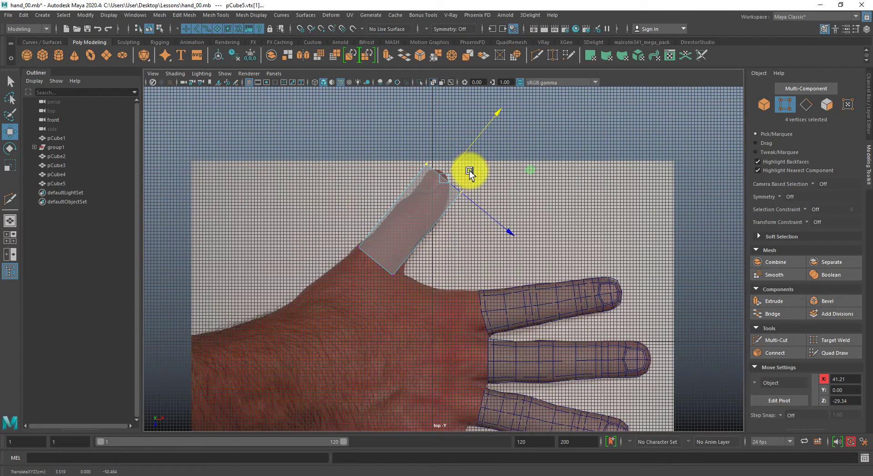
Cut two edge loops across the thumb block, one near the middle and one closer to the tip
key(ctrl+shift+x)
scroll(474, 299, up, 4)
alt+middle_drag(417, 206, 417, 260)
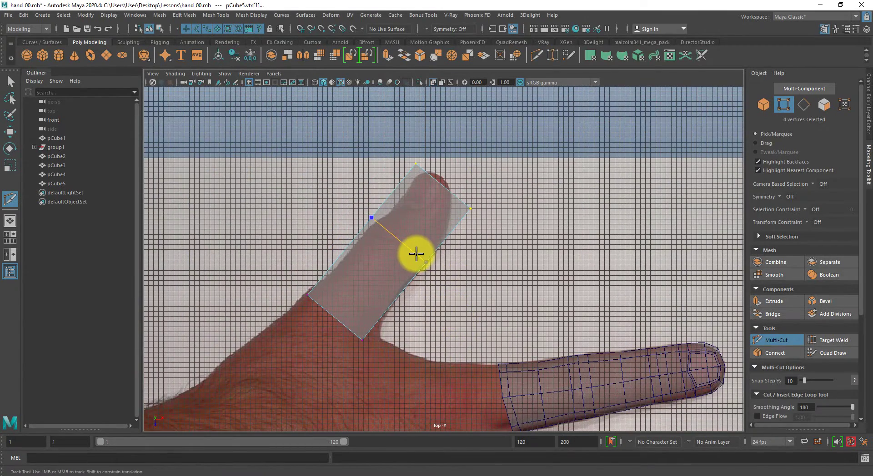
ctrl+click(414, 257)
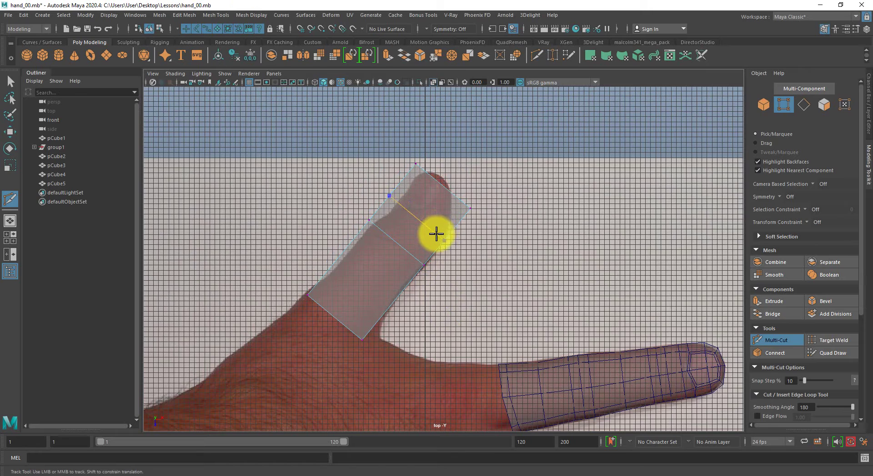
key(ctrl+z)
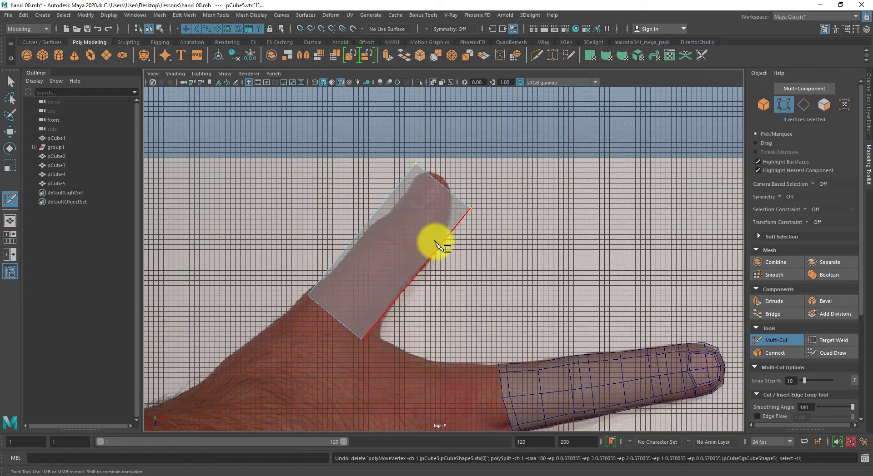
ctrl+click(411, 264)
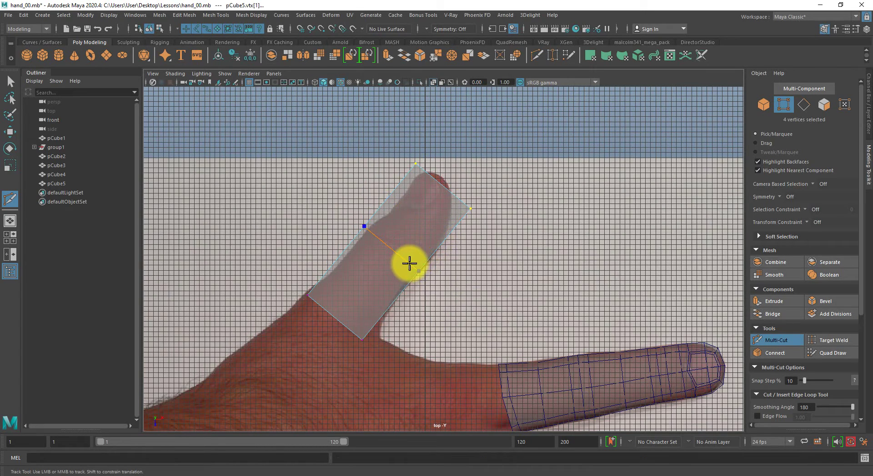
click(436, 226)
Adjust the thumb block's tip and outer loop lengthwise, and move its inner base corner to the photo outline
key(q)
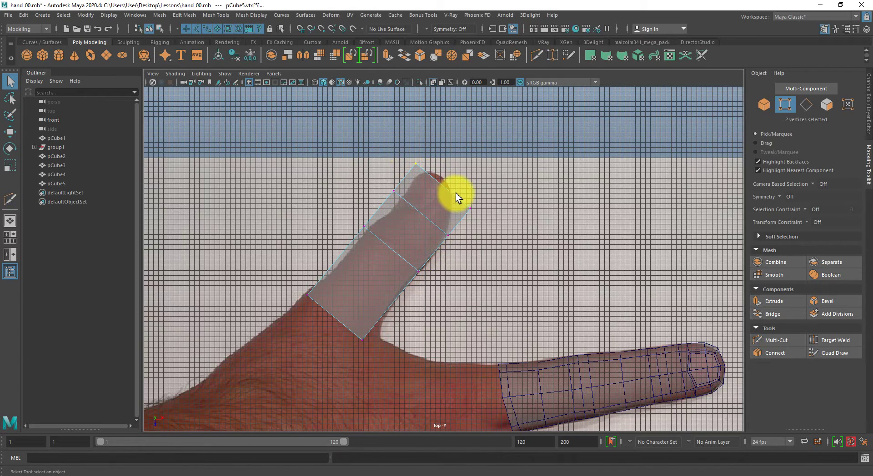
shift+drag(457, 193, 493, 214)
key(w)
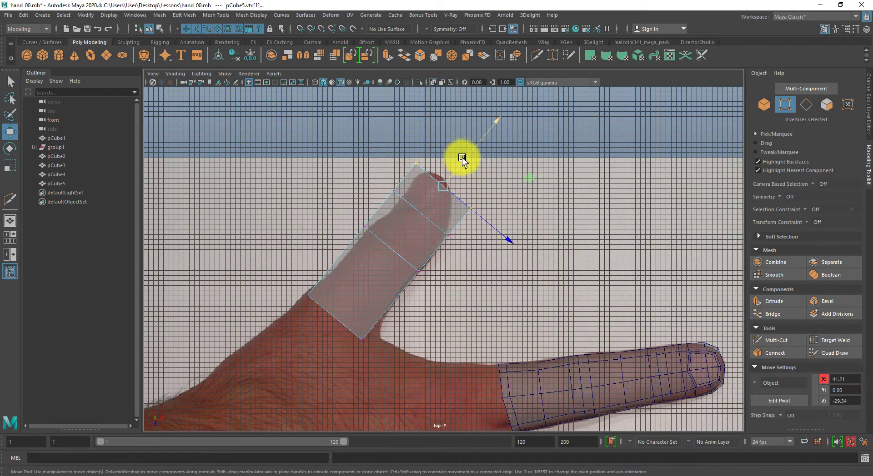
drag(465, 157, 475, 156)
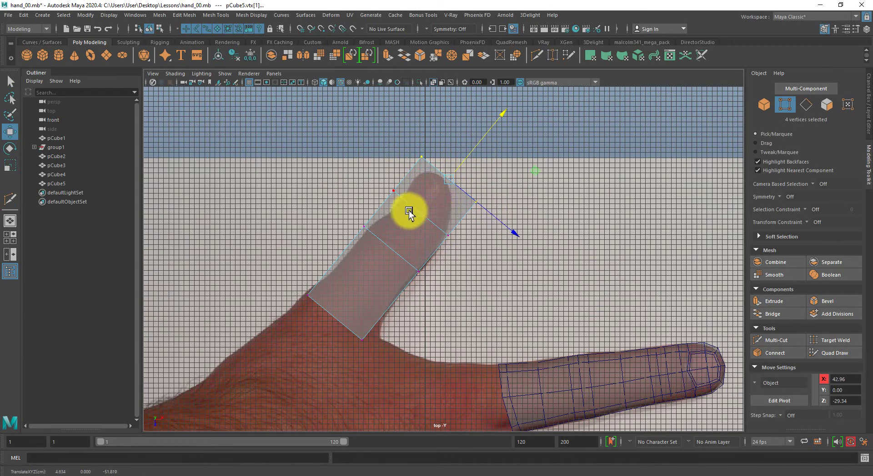
drag(377, 172, 459, 242)
drag(434, 205, 434, 206)
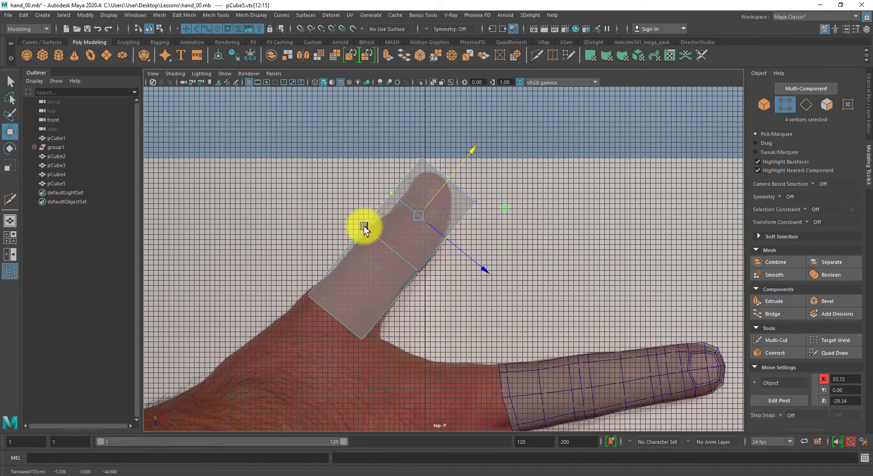
drag(345, 321, 371, 336)
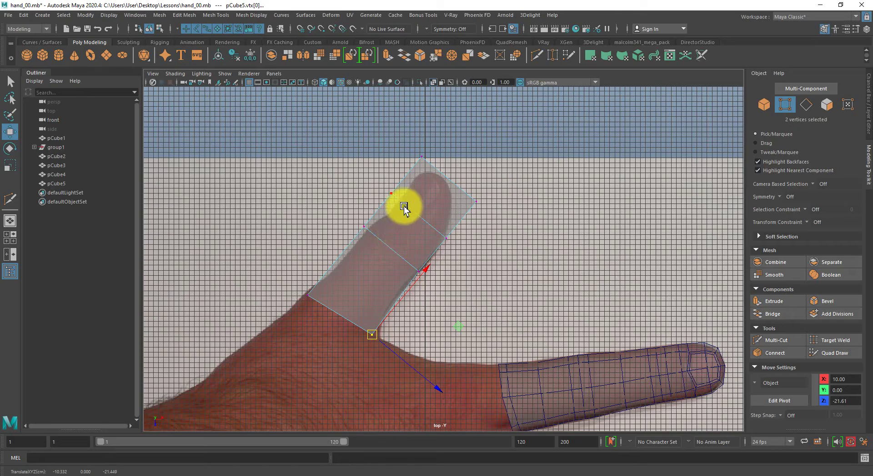
Delete the end face at the base of the thumb block in the perspective view
key(space)
drag(403, 206, 404, 181)
alt+drag(406, 222, 377, 175)
right_drag(353, 227, 361, 245)
click(362, 235)
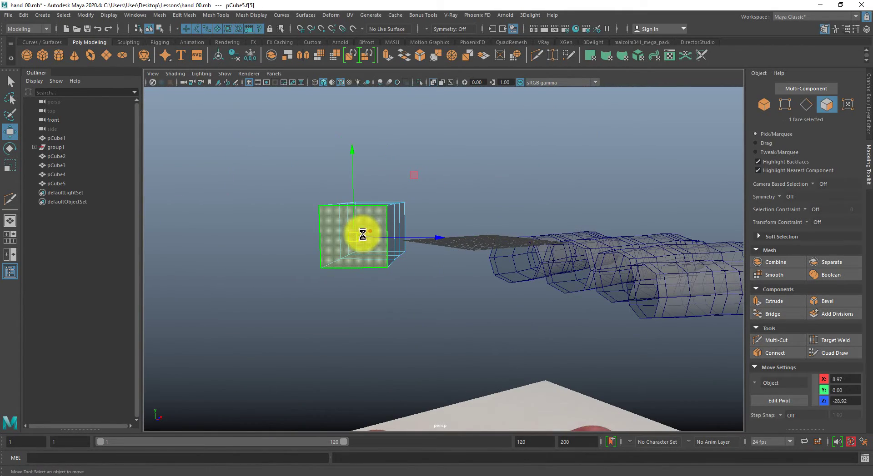
key(Delete)
Insert an edge loop midway along the thumb's base section and another between the two existing loops
alt+right_drag(561, 313, 476, 266)
mouse_move(477, 266)
alt+mouse_down()
mouse_move(567, 265)
mouse_move(481, 266)
alt+mouse_up()
alt+drag(393, 240, 458, 301)
key(ctrl+shift+x)
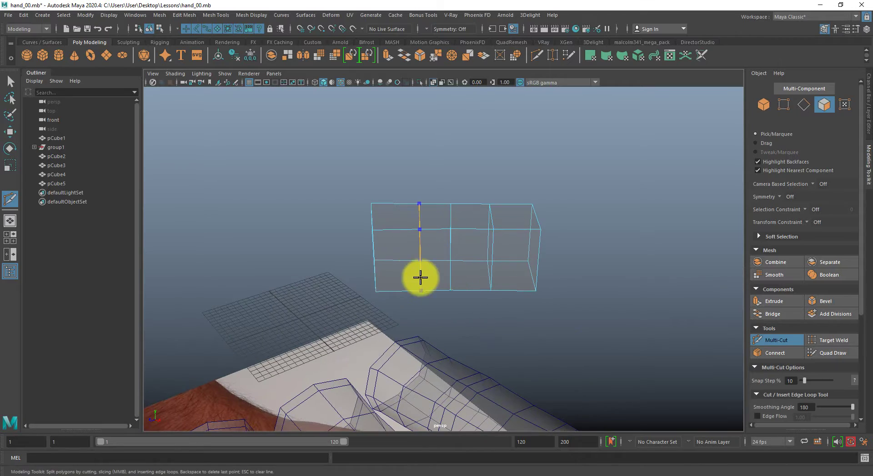
ctrl+shift+click(410, 251)
mouse_move(476, 250)
alt+mouse_down()
mouse_move(498, 306)
mouse_move(503, 273)
mouse_move(477, 254)
mouse_move(487, 250)
alt+mouse_up()
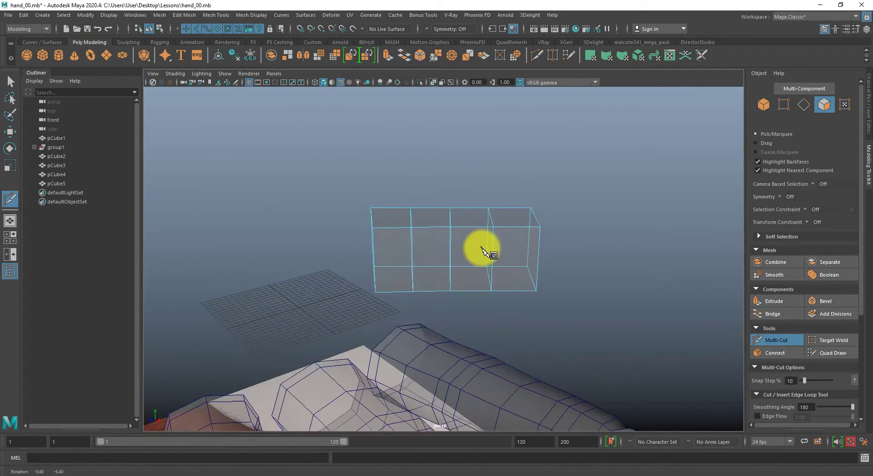
ctrl+click(472, 226)
Raise the thumb's underside vertices on the two loops flanking the newly cut joint loop
key(q)
click(435, 273)
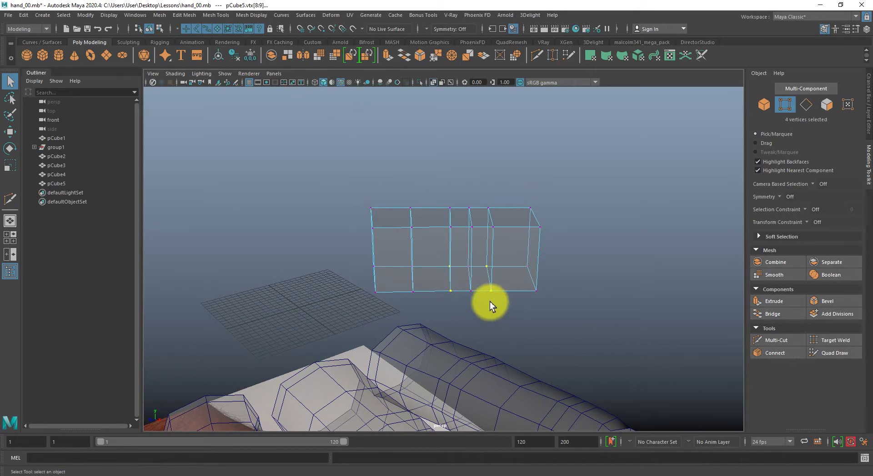
key(w)
drag(470, 224, 470, 215)
Taper the thumb tip by raising its underside and lowering its top vertices, and raise the joint loop's top vertices
alt+drag(523, 273, 510, 260)
drag(509, 260, 569, 319)
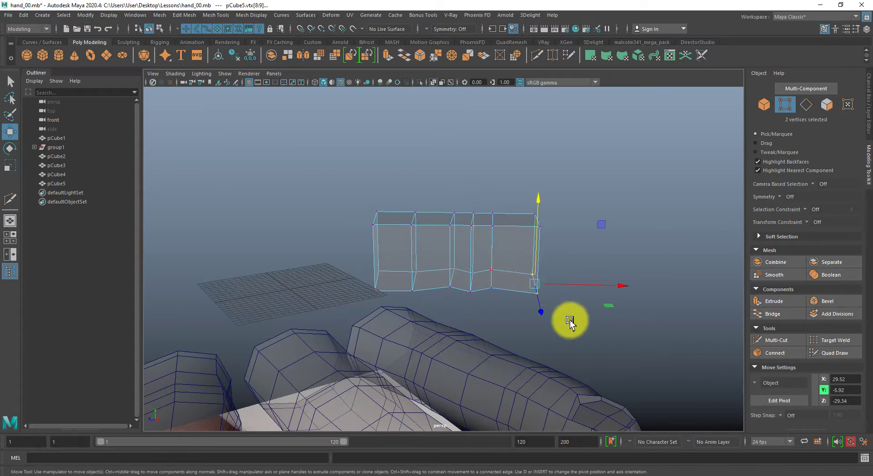
drag(538, 250, 554, 230)
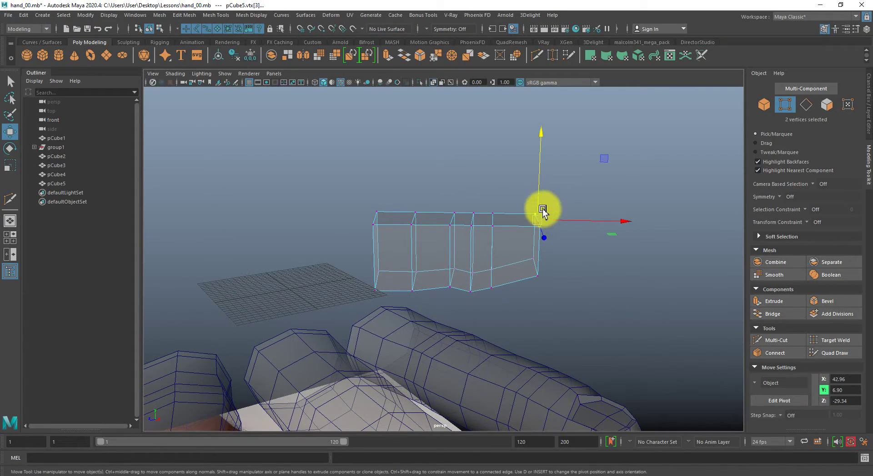
drag(539, 200, 538, 204)
alt+drag(405, 257, 425, 237)
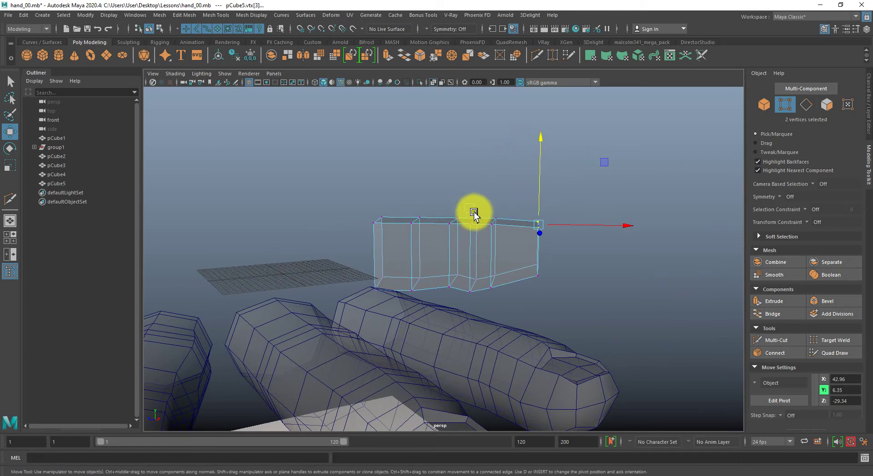
mouse_move(474, 213)
mouse_down()
mouse_move(482, 236)
mouse_move(473, 197)
mouse_up()
Smooth the whole thumb mesh with one division
alt+drag(473, 198, 402, 268)
right_drag(402, 266, 403, 282)
alt+drag(403, 282, 412, 301)
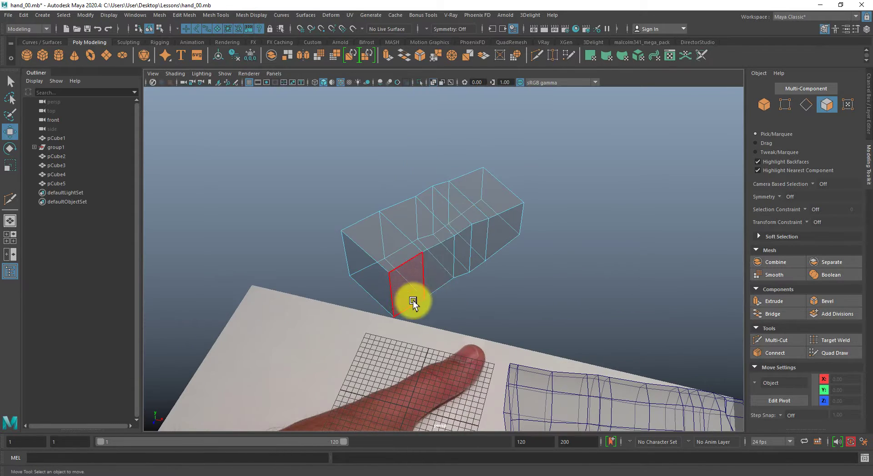
right_drag(413, 301, 464, 214)
alt+drag(499, 216, 451, 206)
shift+right_click(478, 212)
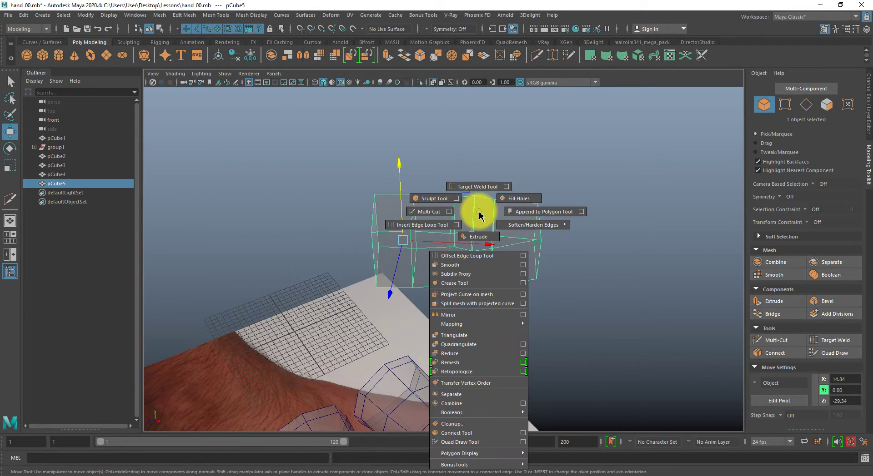
click(468, 264)
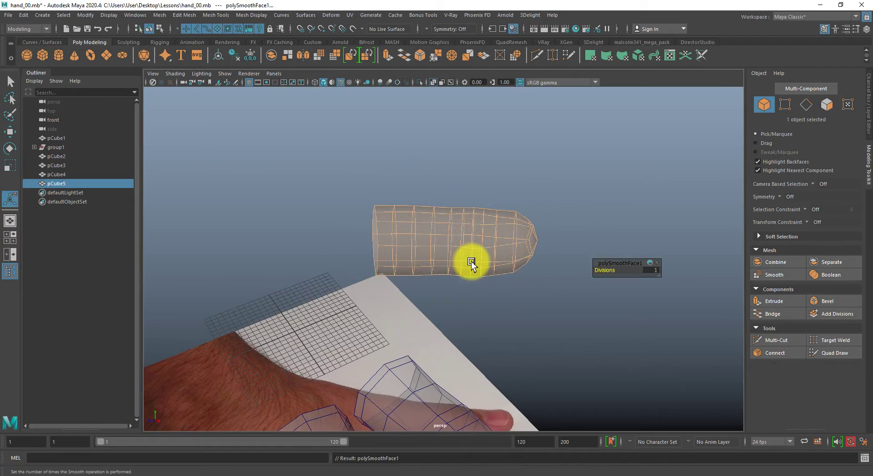
alt+drag(472, 260, 402, 259)
key(q)
In the top view, narrow the thumb's outer section by scaling an edge loop with soft selection, falloff radius about 11.4
click(481, 234)
key(space)
alt+middle_drag(404, 243, 408, 263)
alt+right_drag(408, 263, 501, 348)
alt+middle_drag(432, 238, 451, 280)
alt+middle_drag(381, 318, 472, 228)
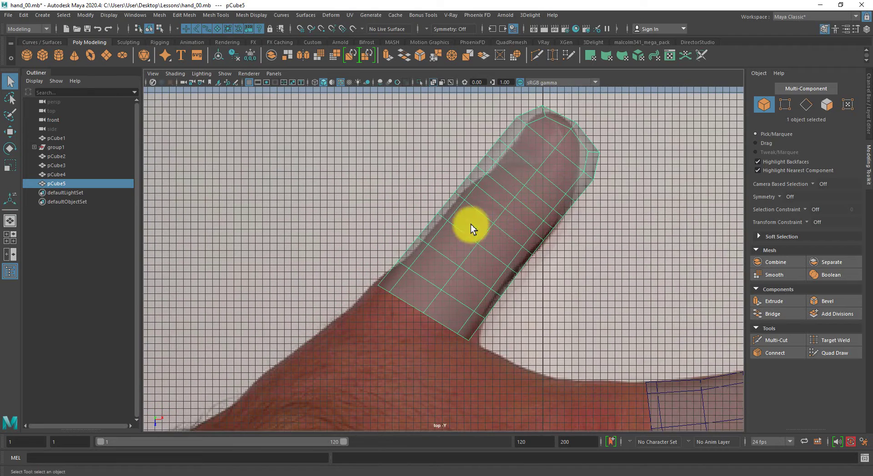
key(F10)
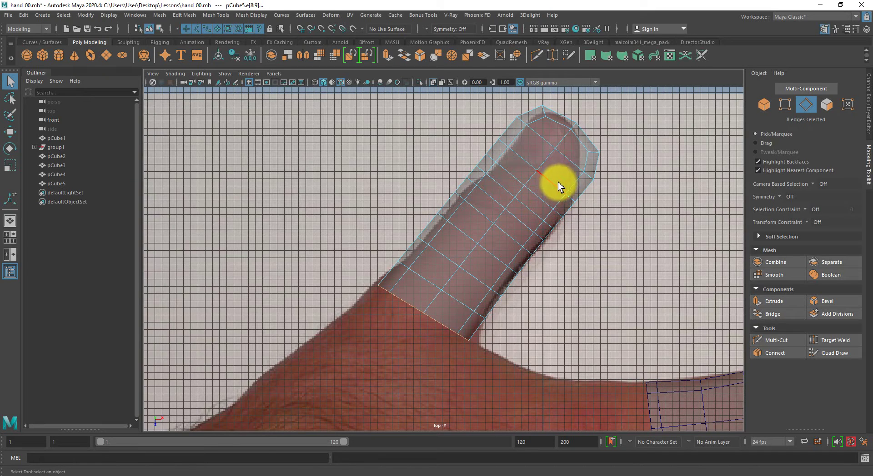
key(b)
drag(556, 206, 629, 213)
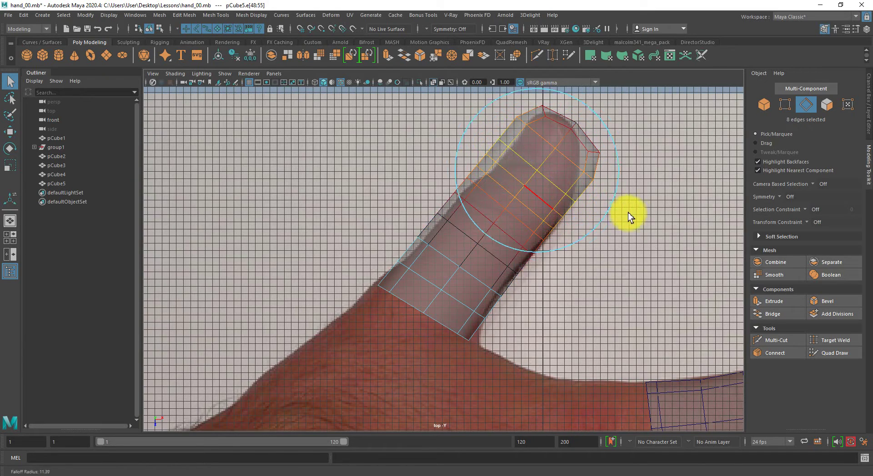
key(r)
drag(539, 167, 537, 169)
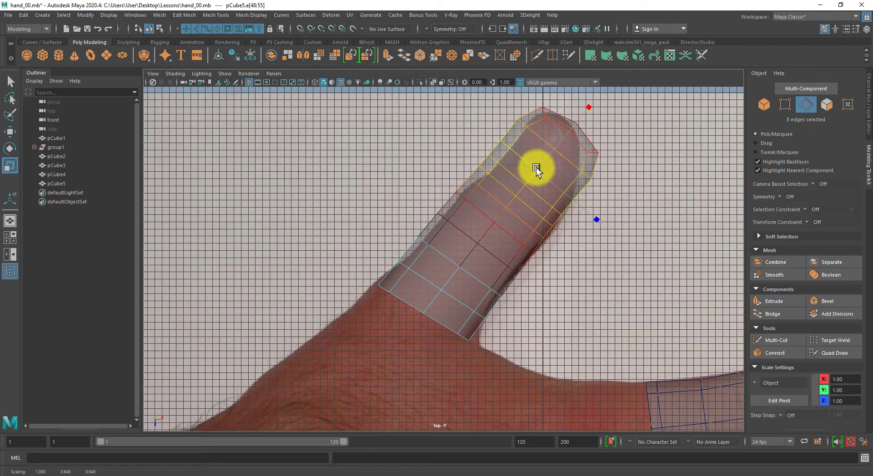
alt+middle_drag(536, 168, 503, 266)
key(b)
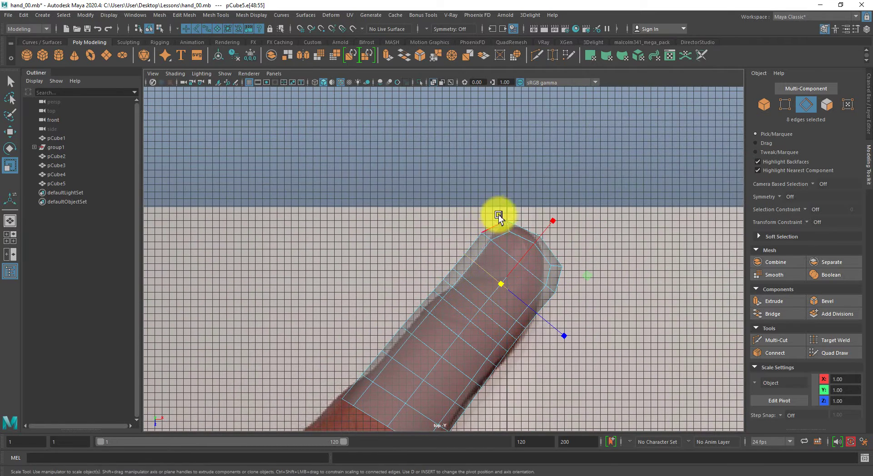
Select the six vertices at the thumb's outermost tip in the top view and move them slightly outward along the thumb's length
key(F9)
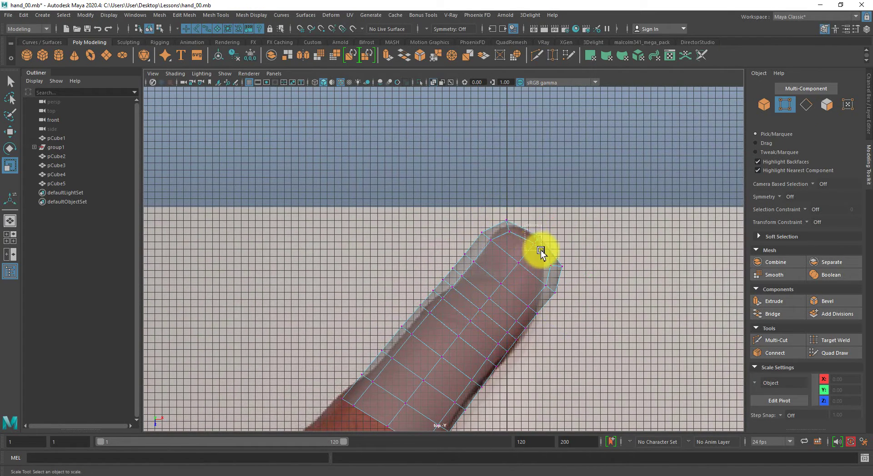
drag(540, 251, 575, 248)
key(w)
shift+drag(500, 215, 518, 238)
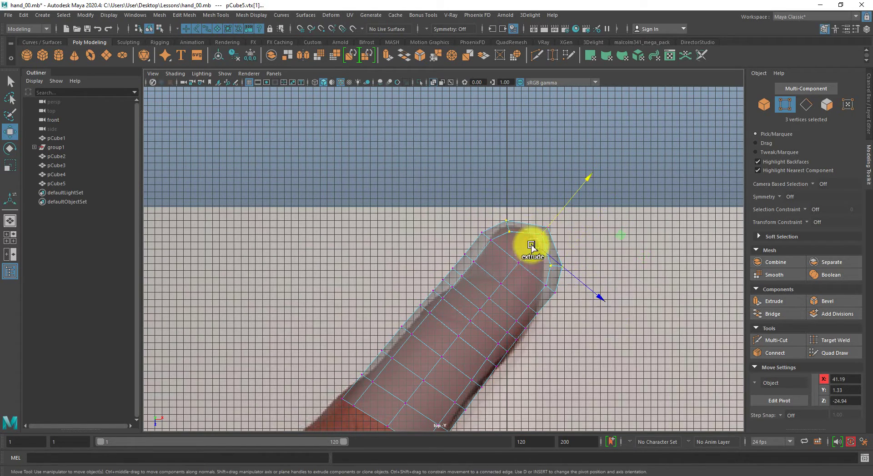
middle_drag(527, 253, 531, 249)
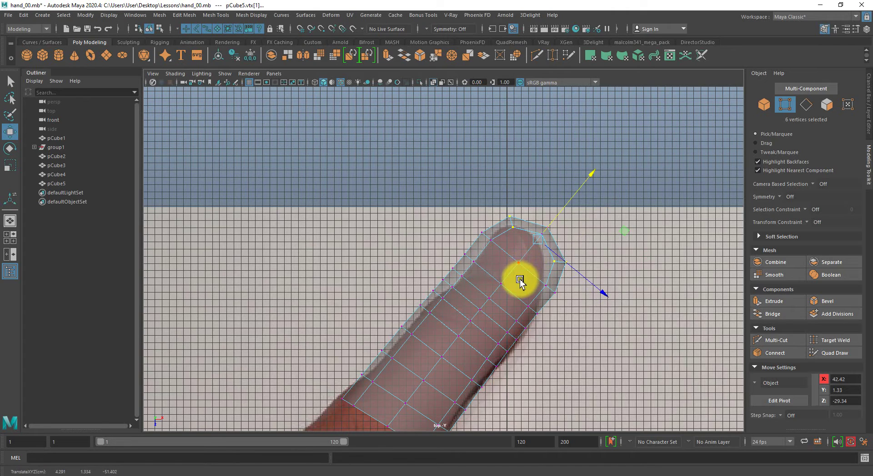
alt+right_drag(520, 280, 489, 282)
Scale the edge loop behind the thumb's nail area with soft selection, falloff radius about 11.1, to fit the photo
key(F10)
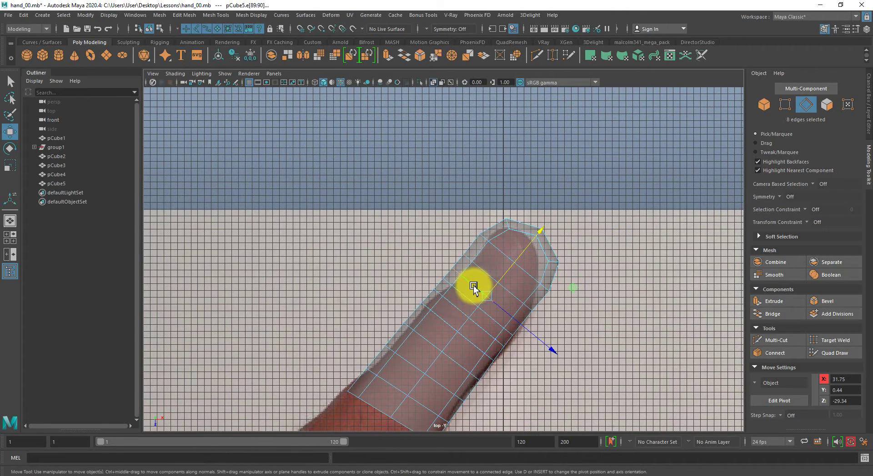
key(b)
drag(479, 294, 553, 309)
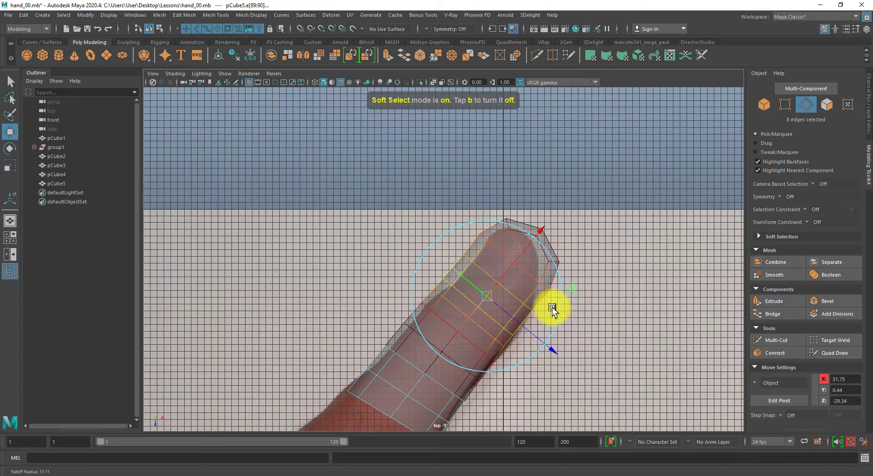
key(r)
drag(490, 308, 485, 296)
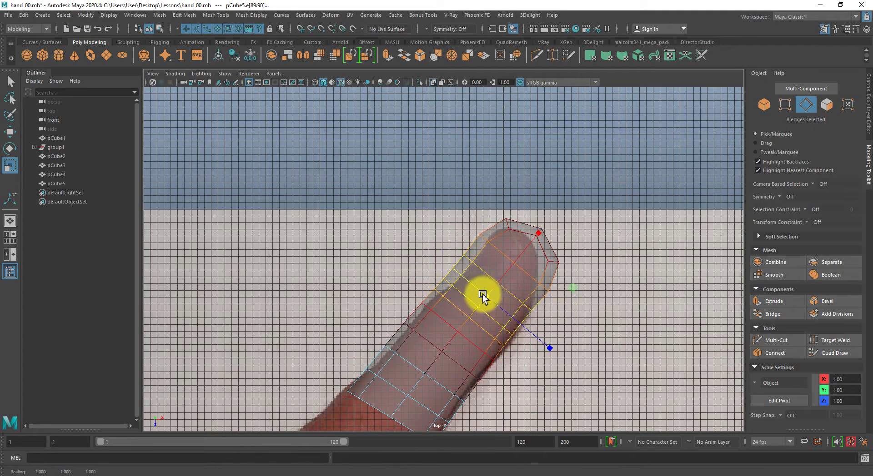
Scale the edge loop in the thumb's lower section and the open base loop with soft selection to fit the photo outline
alt+middle_drag(463, 326, 480, 236)
double_click(461, 294)
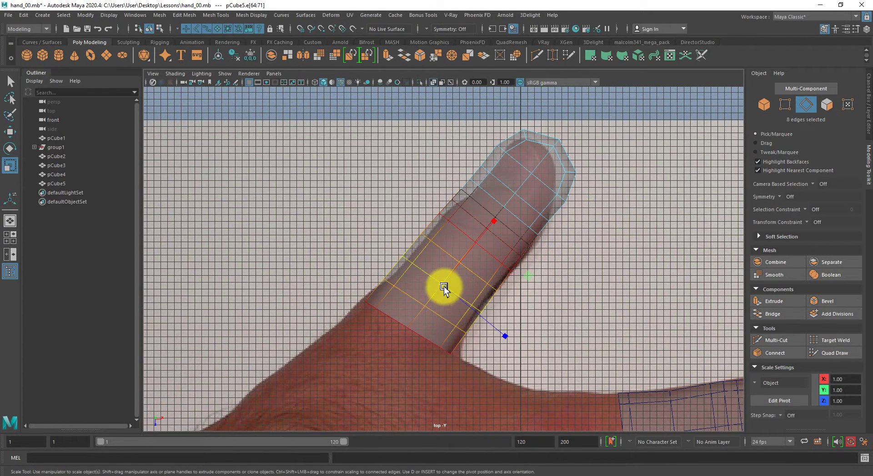
drag(444, 287, 437, 282)
double_click(429, 340)
middle_drag(528, 338, 573, 329)
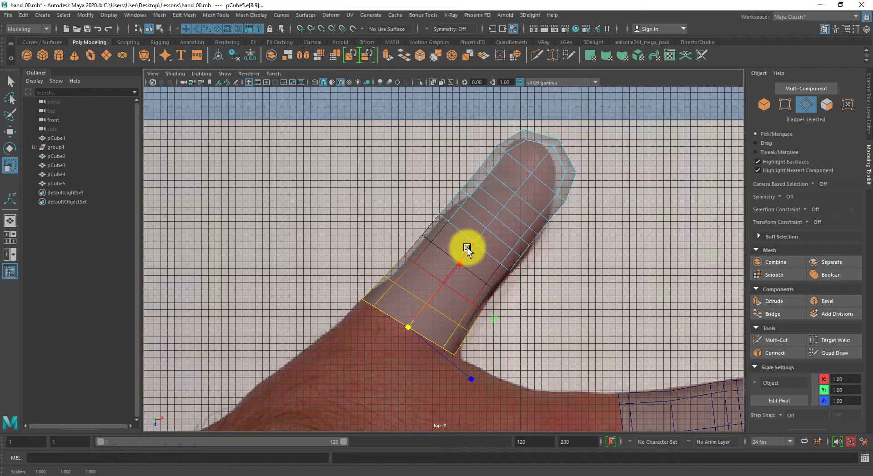
Turn off X-ray shading, turn off soft selection, and remove two surplus edge loops from the thumb's lower section, collapsing an edge ring
alt+drag(467, 249, 506, 267)
click(433, 83)
mouse_move(423, 191)
alt+mouse_down()
mouse_move(389, 229)
mouse_move(497, 286)
mouse_move(456, 332)
alt+mouse_up()
alt+drag(372, 218, 331, 209)
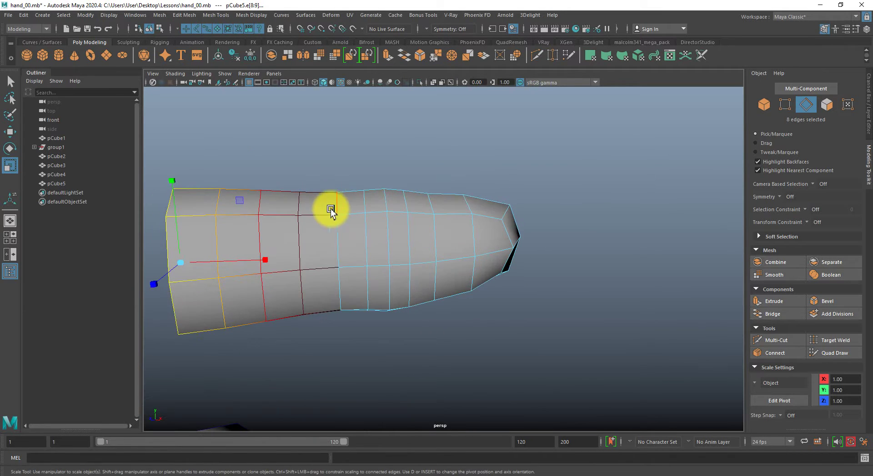
click(316, 216)
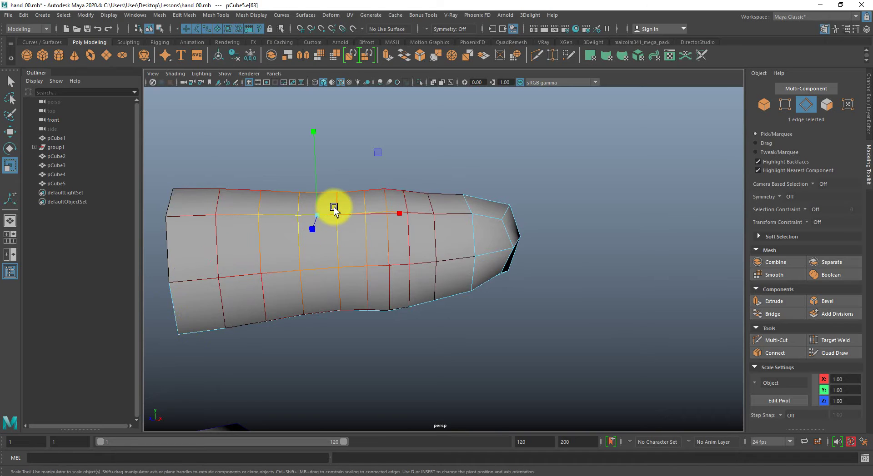
double_click(369, 196)
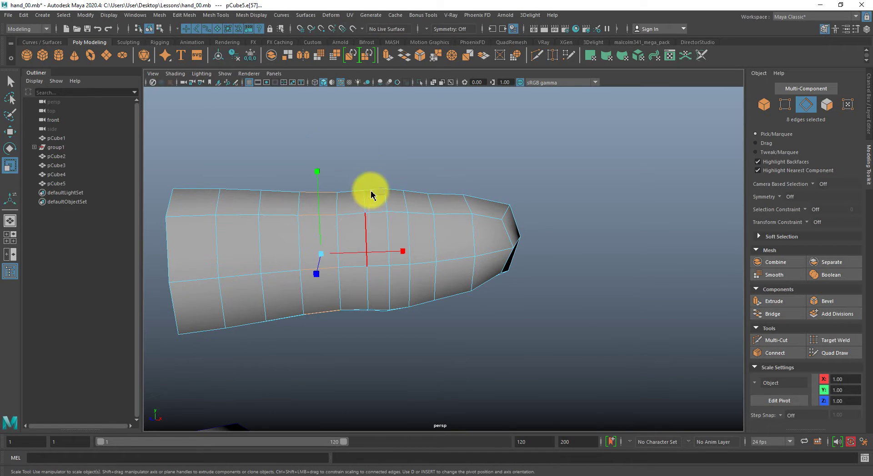
shift+right_drag(373, 164, 410, 165)
alt+drag(335, 220, 361, 235)
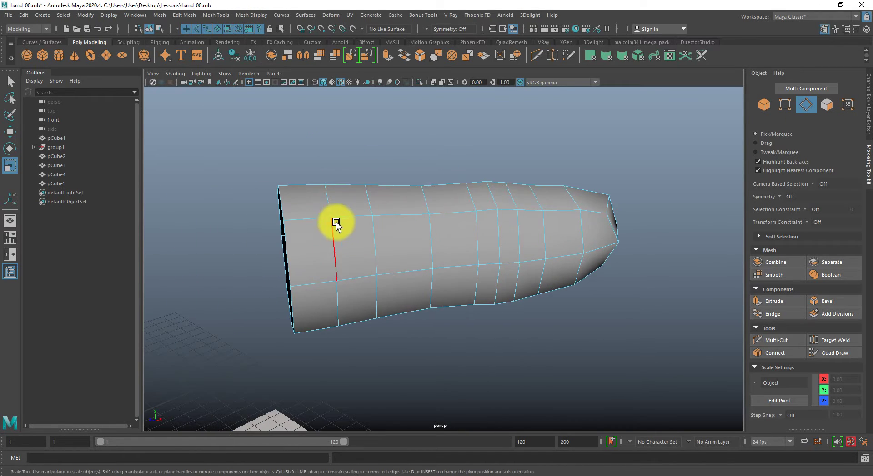
key(g)
alt+middle_drag(485, 229, 415, 249)
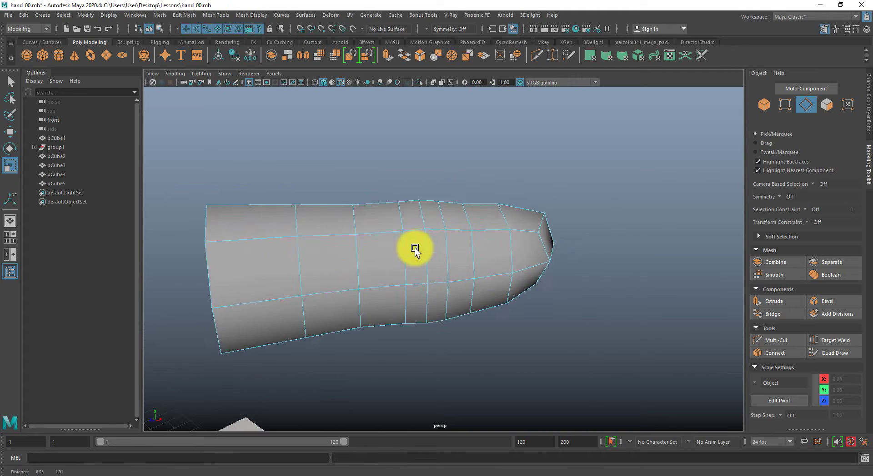
Select the four top faces that form the nail area at the thumb tip in the top view
alt+drag(432, 310, 325, 293)
key(space)
alt+middle_drag(429, 261, 330, 339)
alt+right_drag(331, 339, 411, 364)
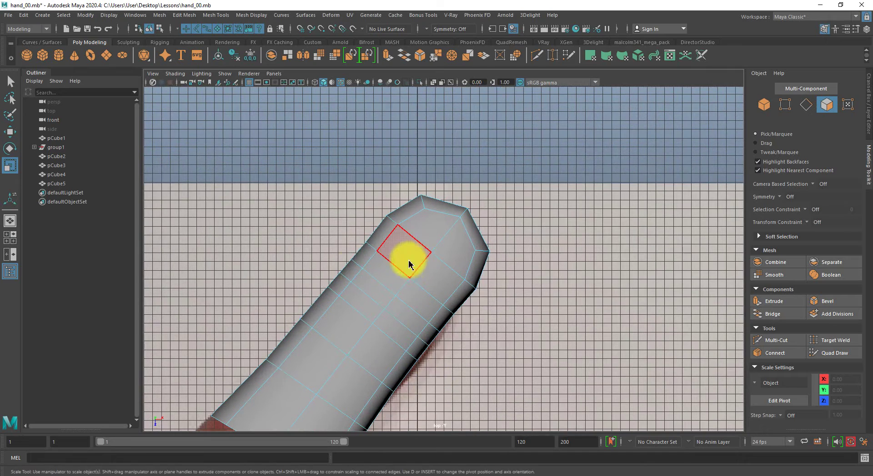
right_drag(410, 261, 378, 260)
click(399, 250)
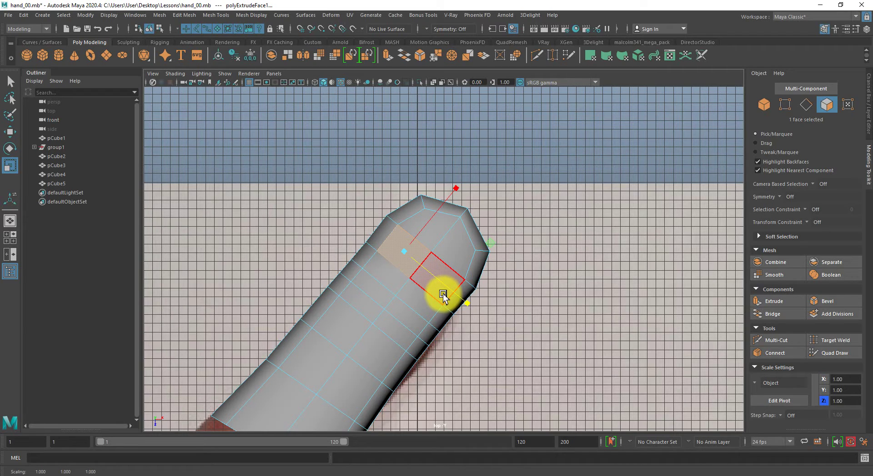
shift+click(446, 269)
shift+click(450, 243)
shift+click(403, 229)
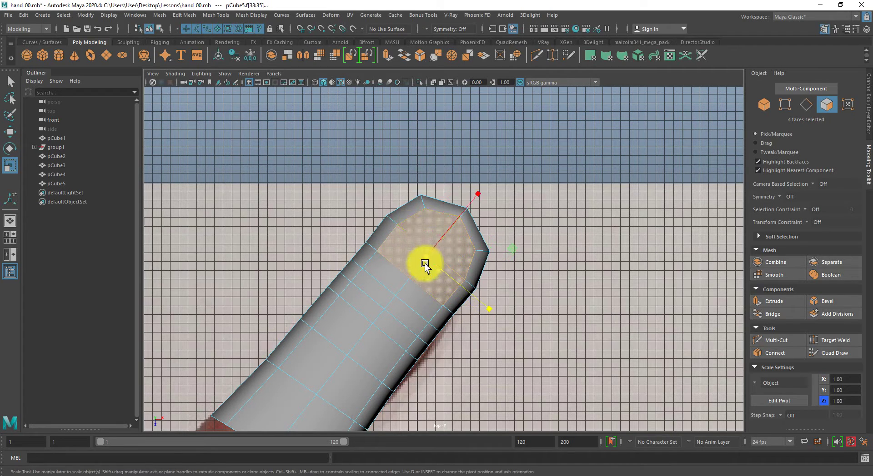
click(489, 309)
Scale the two outer vertices at the base of the nail area slightly apart and adjust their position
right_drag(431, 293, 377, 285)
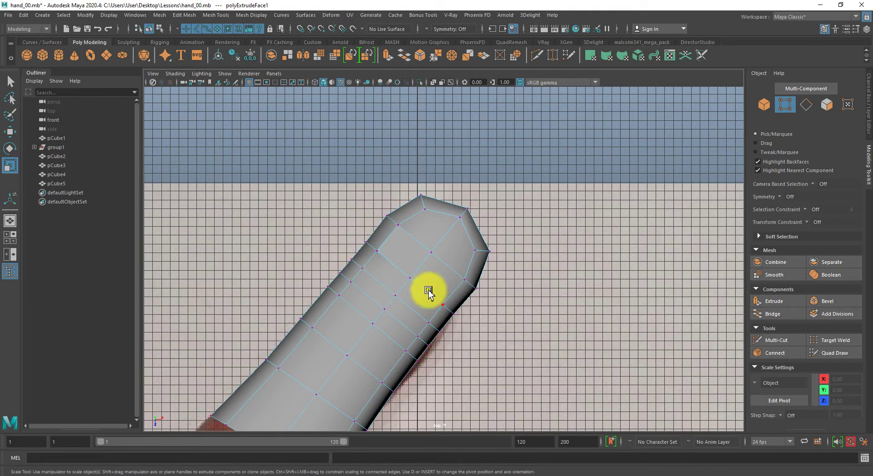
click(440, 304)
shift+click(379, 252)
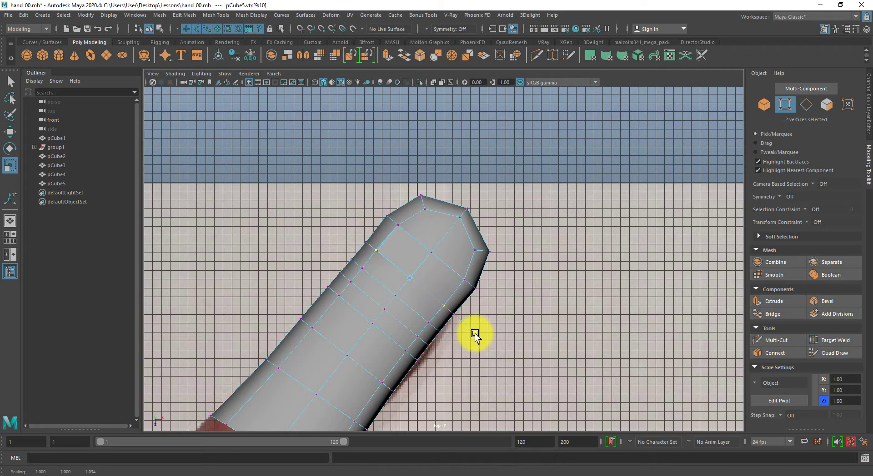
alt+drag(426, 285, 446, 318)
key(w)
mouse_move(411, 287)
mouse_down()
mouse_move(401, 272)
mouse_move(409, 270)
mouse_up()
Delete the upper side face beside the nail area and fill the resulting hole with a new face
alt+drag(421, 218, 438, 280)
key(F11)
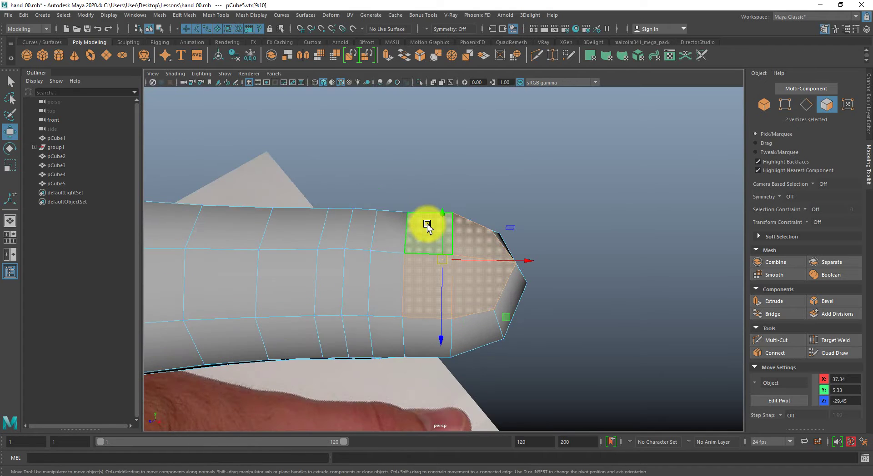
key(Delete)
key(F10)
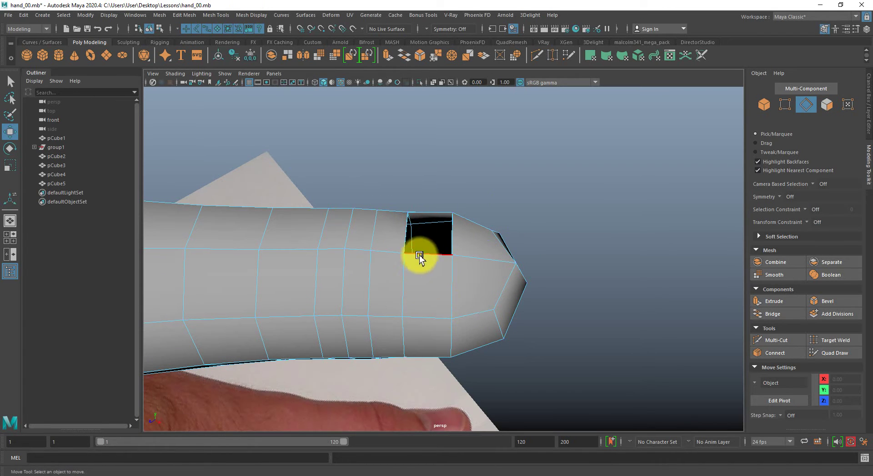
click(422, 254)
shift+right_drag(508, 231, 507, 355)
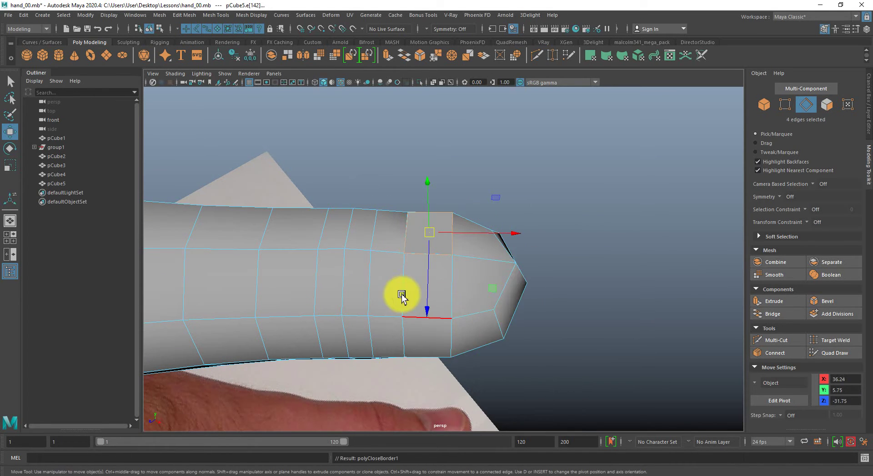
Return the thumb to object mode and soften its edges
alt+drag(402, 294, 423, 266)
key(F8)
shift+right_drag(448, 229, 526, 230)
click(622, 244)
alt+drag(622, 245, 470, 311)
alt+drag(408, 322, 453, 298)
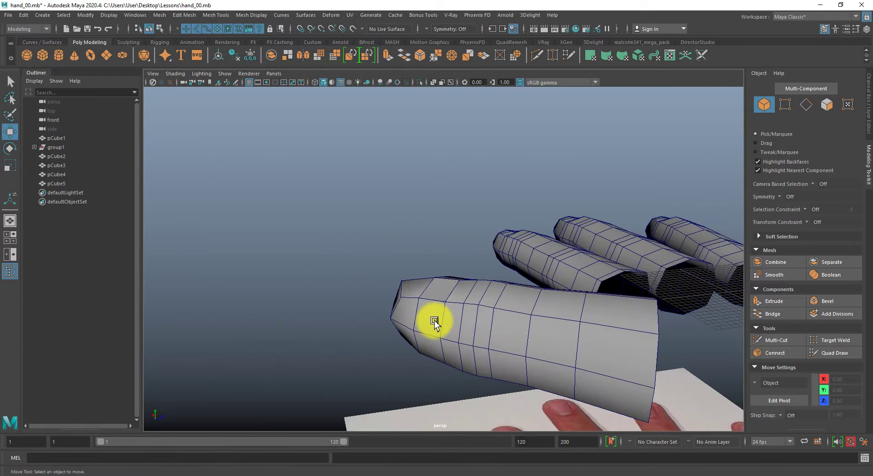
Delete the side face directly below the refilled one on the thumb's outer side to open up the tip's interior
click(436, 321)
key(F11)
click(430, 318)
key(Delete)
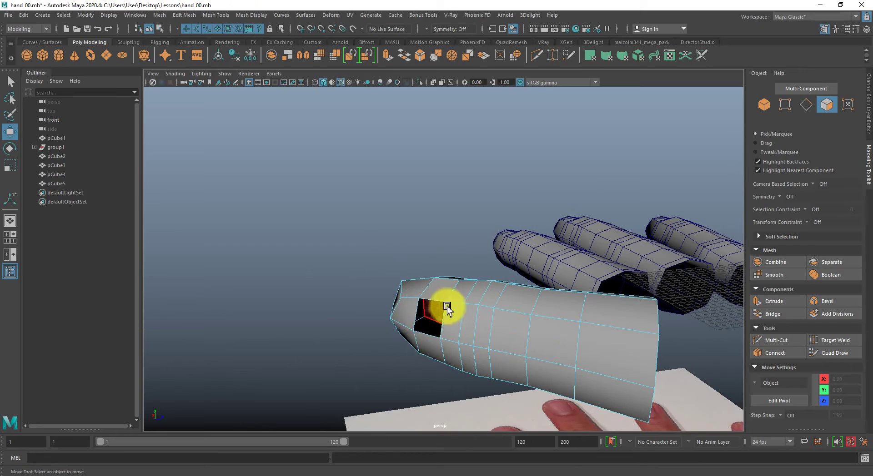
right_drag(450, 305, 486, 346)
alt+drag(487, 346, 403, 404)
key(F11)
Undo the accidental face move and narrow the selection to the overlapping faces beside the thumb's nail area
click(413, 282)
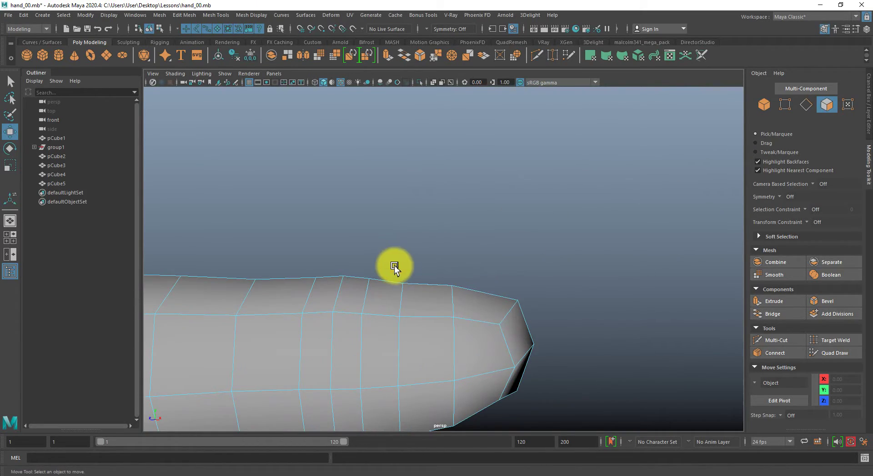
drag(394, 266, 476, 299)
drag(493, 259, 508, 329)
key(ctrl+z)
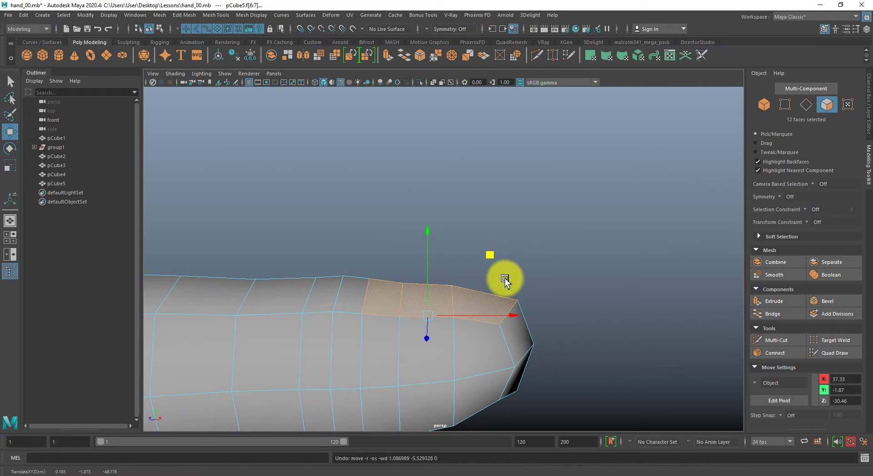
ctrl+drag(516, 251, 481, 364)
alt+drag(414, 325, 405, 354)
ctrl+drag(341, 201, 388, 291)
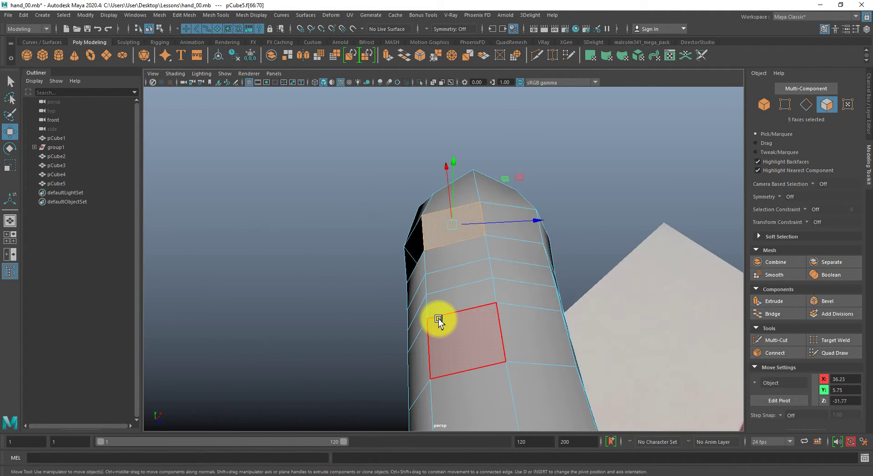
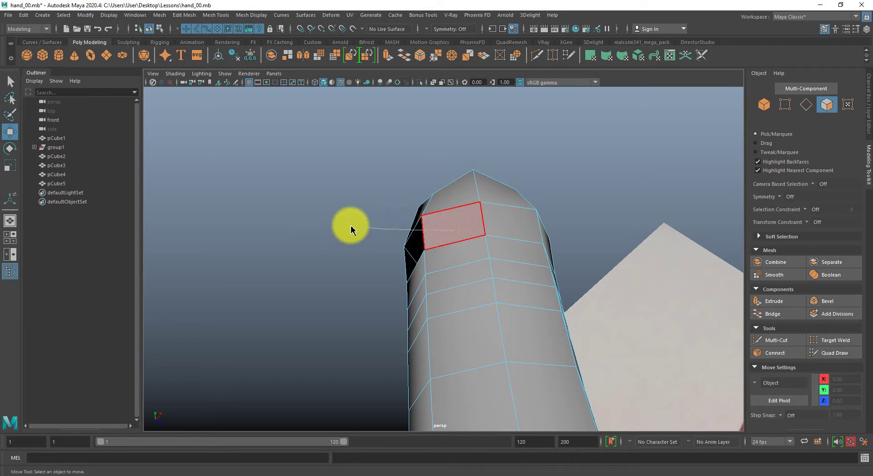
Select the vertices across the thumb's outer section and merge the overlapping ones
key(F9)
shift+right_drag(488, 245, 503, 181)
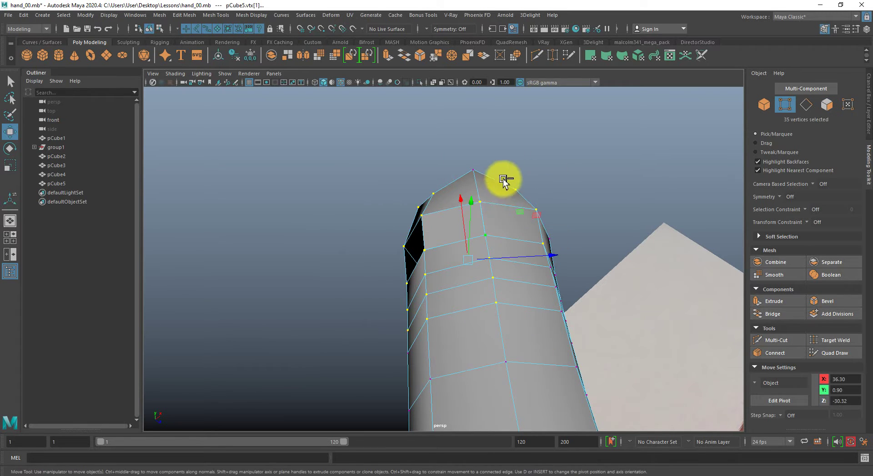
alt+drag(386, 277, 403, 267)
key(q)
key(F10)
shift+right_drag(456, 229, 360, 315)
Delete the leftover duplicate faces near the tip from inside the thumb
alt+drag(361, 318, 319, 274)
key(F11)
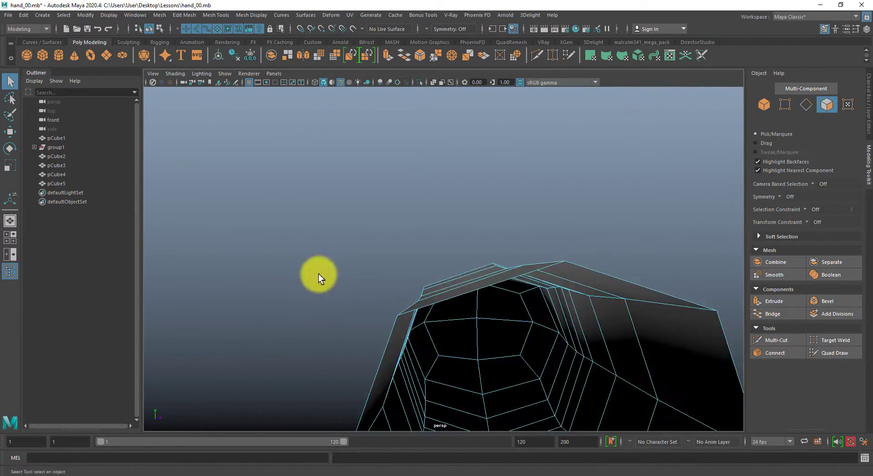
alt+right_drag(318, 274, 443, 331)
drag(458, 311, 484, 333)
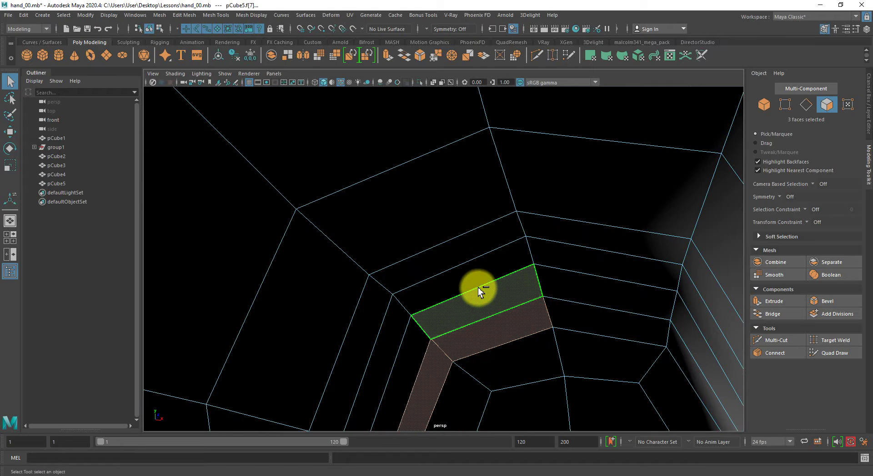
ctrl+drag(506, 266, 507, 266)
click(518, 381)
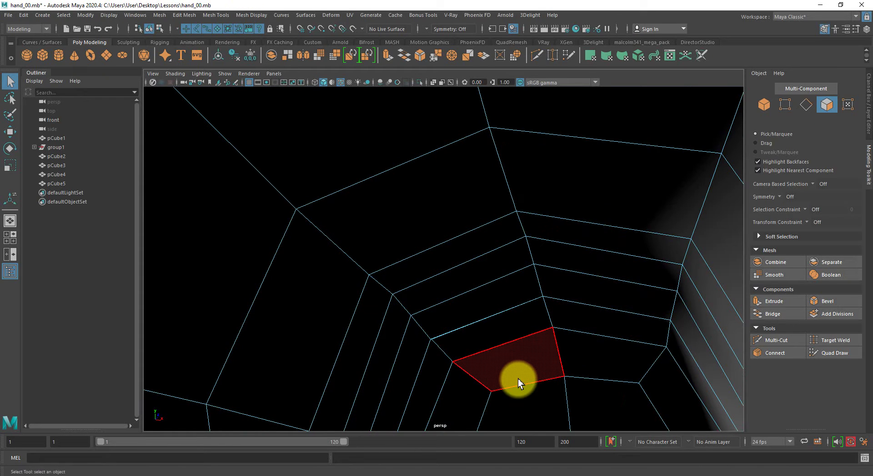
key(Delete)
Select the 12 vertices around the repaired area in wireframe display and merge them with a 0.001 distance threshold
key(4)
alt+drag(537, 366, 350, 299)
right_drag(415, 284, 361, 283)
drag(409, 222, 504, 300)
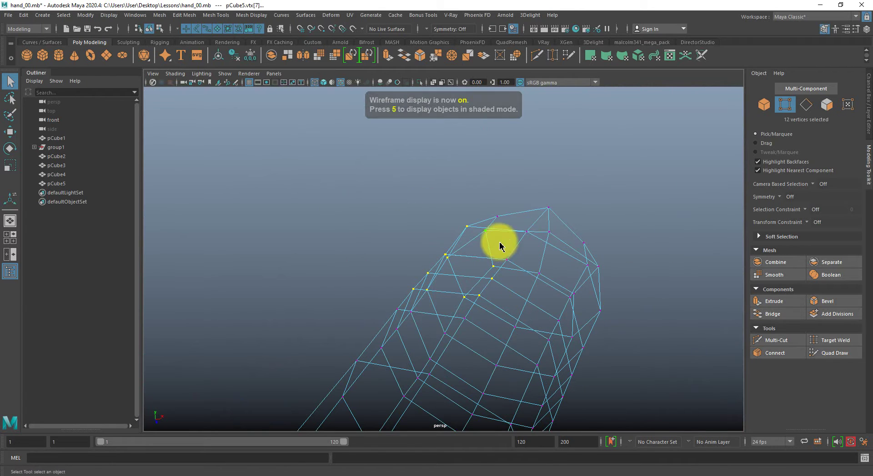
shift+right_drag(499, 242, 545, 191)
key(5)
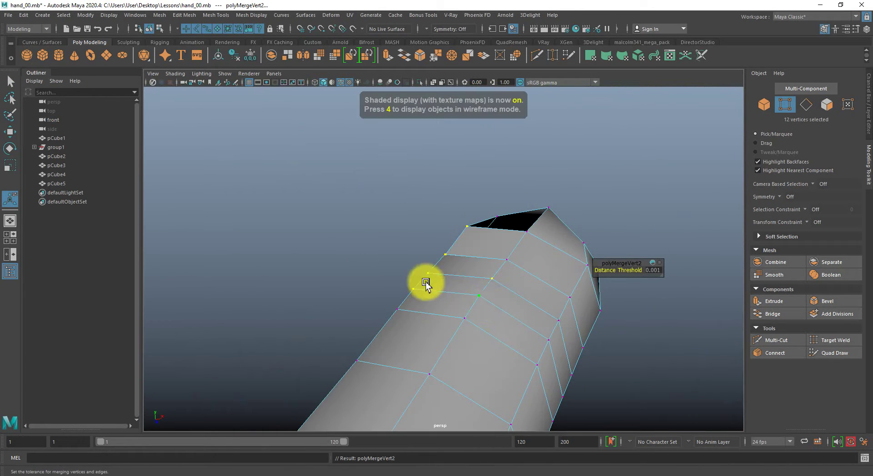
Select a border edge of the open hole at the side of the thumb tip and fill the hole
mouse_move(423, 284)
alt+mouse_down()
mouse_move(428, 324)
mouse_move(377, 336)
alt+mouse_up()
key(q)
right_drag(377, 336, 377, 309)
click(333, 295)
shift+right_drag(429, 253, 427, 359)
Soften the edges of the whole thumb after the hole repair
key(F8)
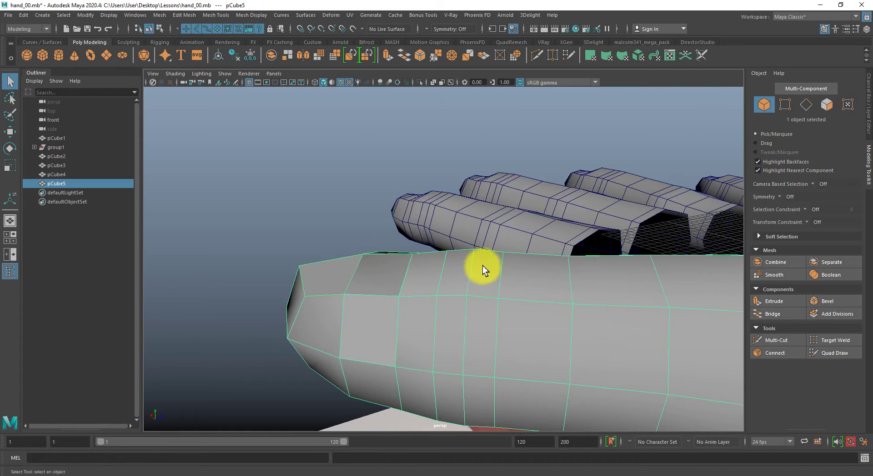
shift+right_drag(465, 229, 545, 235)
alt+drag(525, 252, 304, 284)
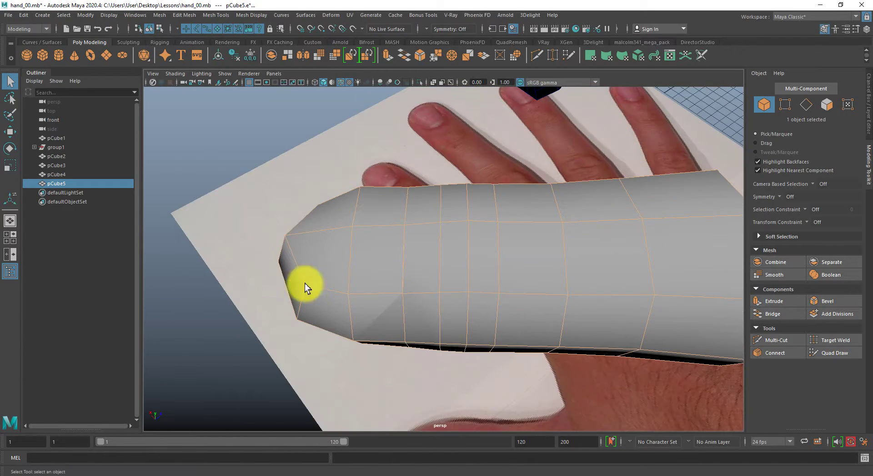
Delete the distorted face on the side of the thumb tip
alt+drag(371, 343, 410, 274)
key(F11)
alt+drag(357, 343, 315, 321)
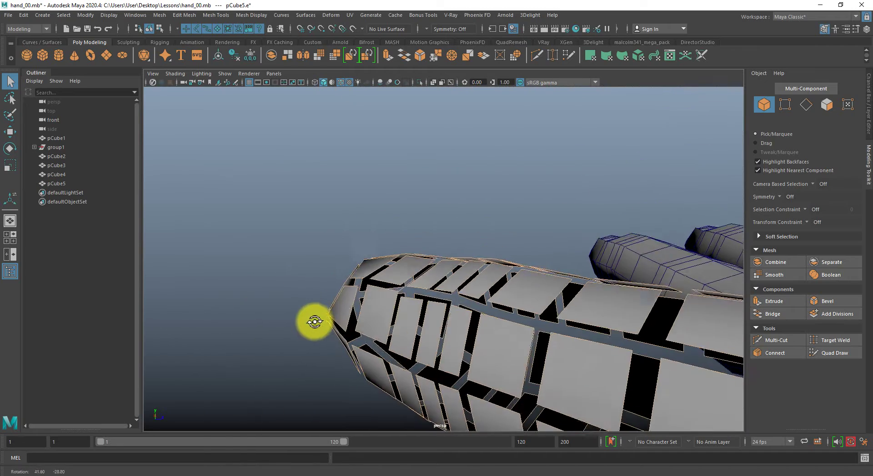
click(379, 318)
key(Delete)
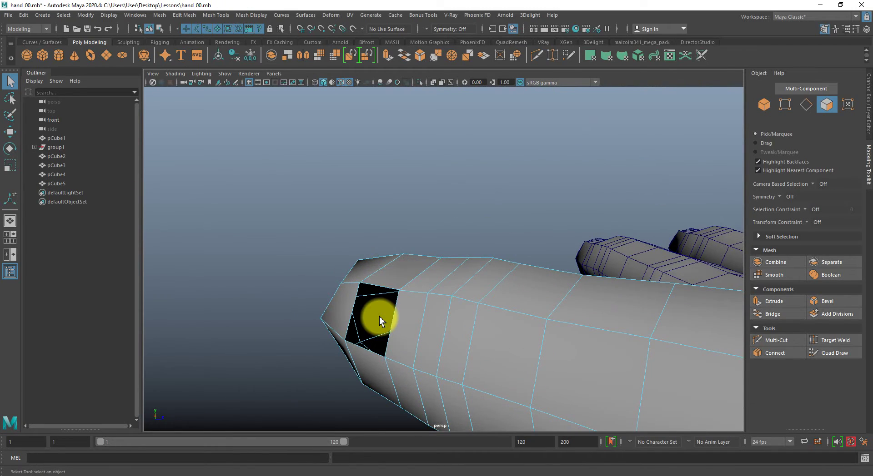
Select a border edge of the opening at the side of the thumb tip and fill the hole with a new face
alt+drag(409, 307, 436, 304)
shift+right_drag(452, 245, 512, 210)
key(F10)
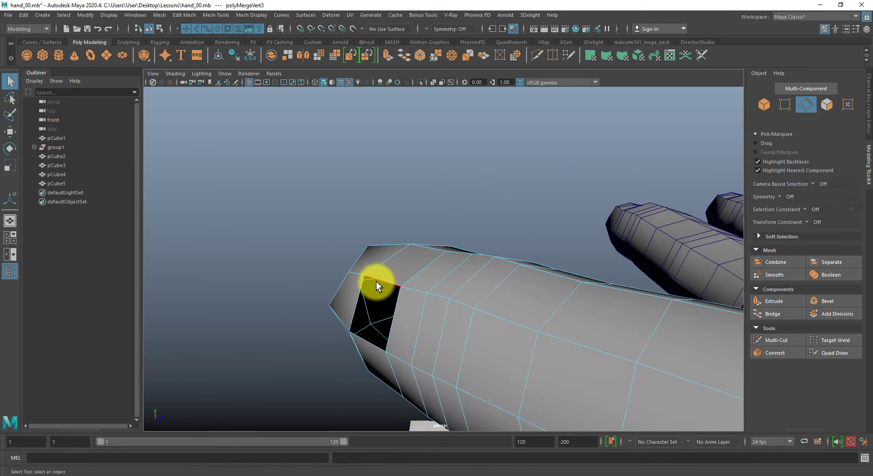
click(379, 281)
shift+right_drag(428, 255, 426, 381)
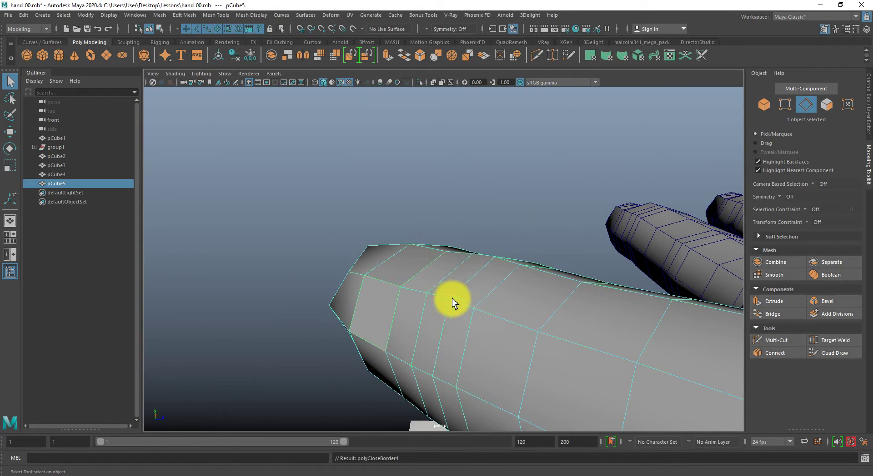
Soften the edges of the whole thumb in object mode and deselect it
key(F8)
shift+right_drag(449, 229, 530, 223)
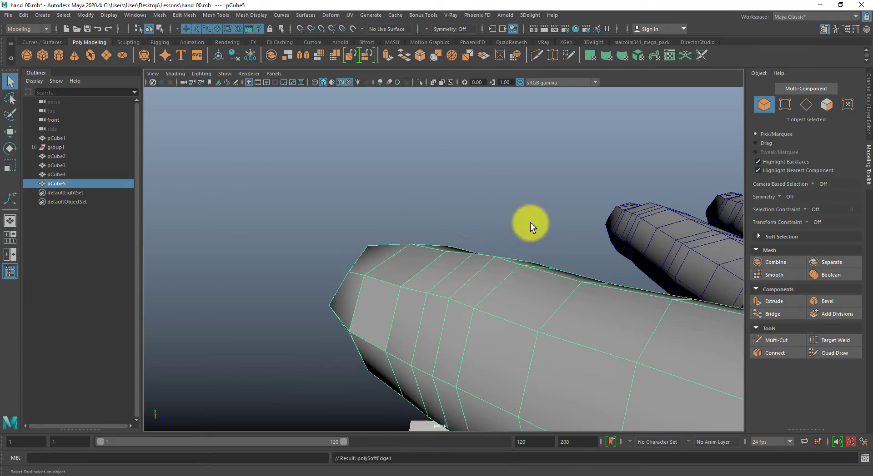
click(551, 233)
Delete the two adjoining faces with the misrouted edge on the other side of the thumb tip
alt+drag(550, 234, 388, 343)
key(F11)
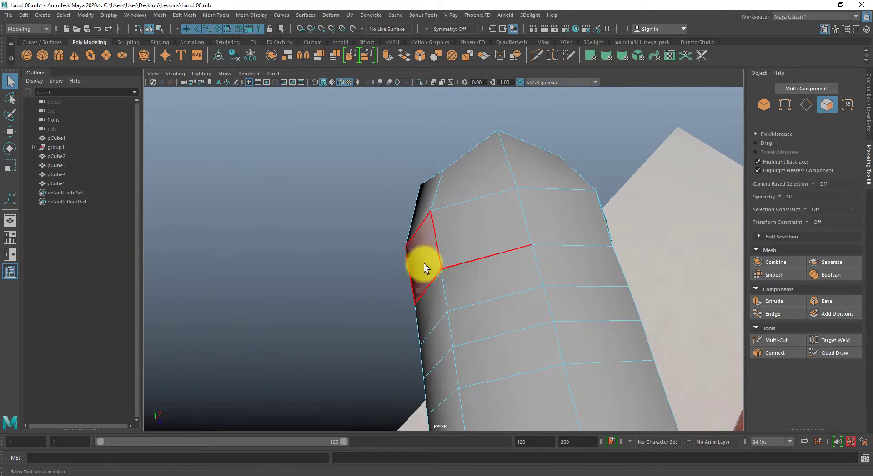
click(419, 254)
shift+click(459, 257)
key(Delete)
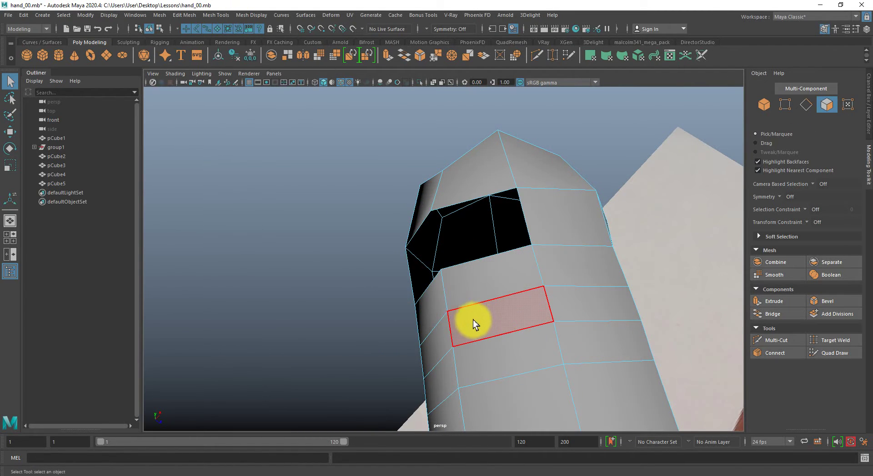
Select the border of the new opening near the thumb tip and fill the hole
alt+drag(424, 302, 491, 287)
right_drag(493, 268, 464, 301)
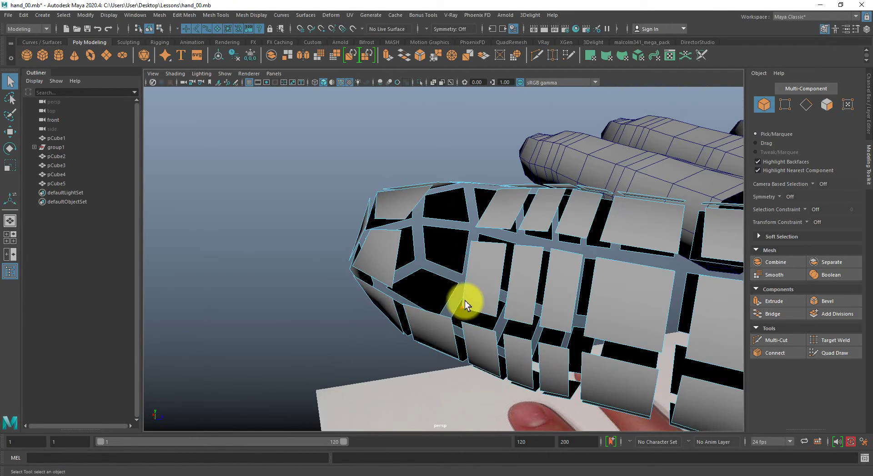
key(F10)
double_click(464, 268)
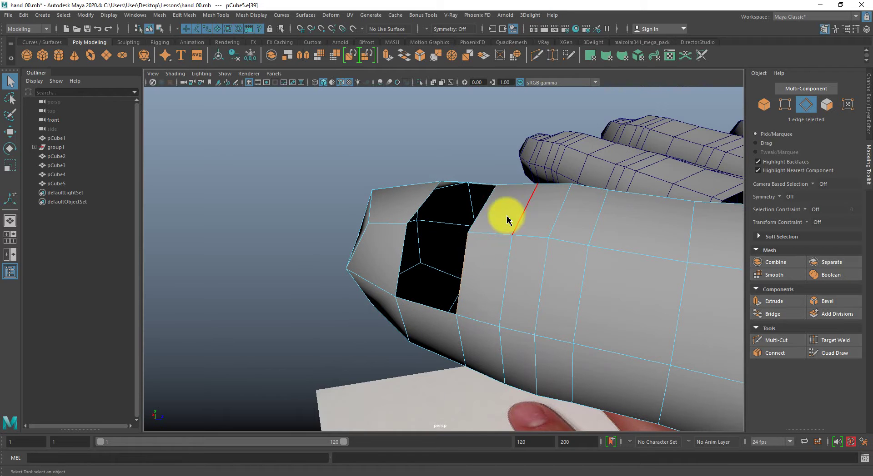
shift+right_drag(507, 219, 493, 332)
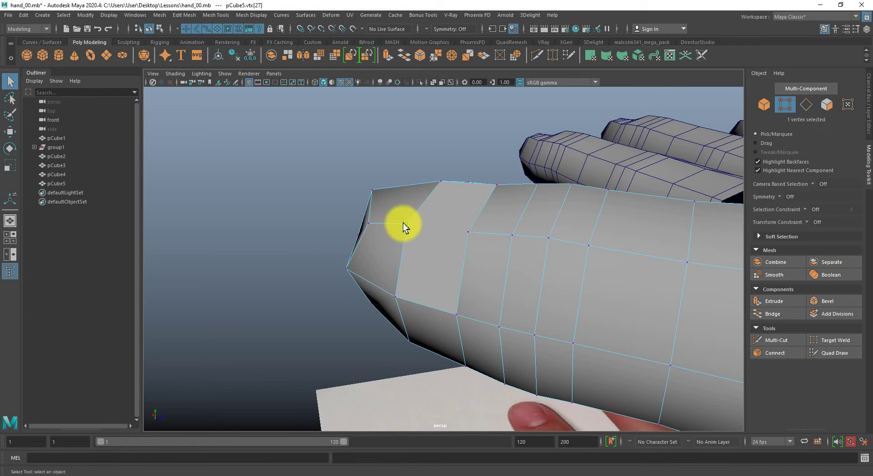
Connect the two opposite vertices across the filled face to restore the edge flow, and soften the thumb's edges
shift+click(471, 231)
shift+right_drag(475, 190, 493, 211)
key(q)
shift+right_drag(514, 181, 546, 186)
click(493, 157)
Shift the two outer vertices behind the nail area toward the thumb tip and adjust the two edges between them
alt+drag(586, 221, 259, 295)
key(F9)
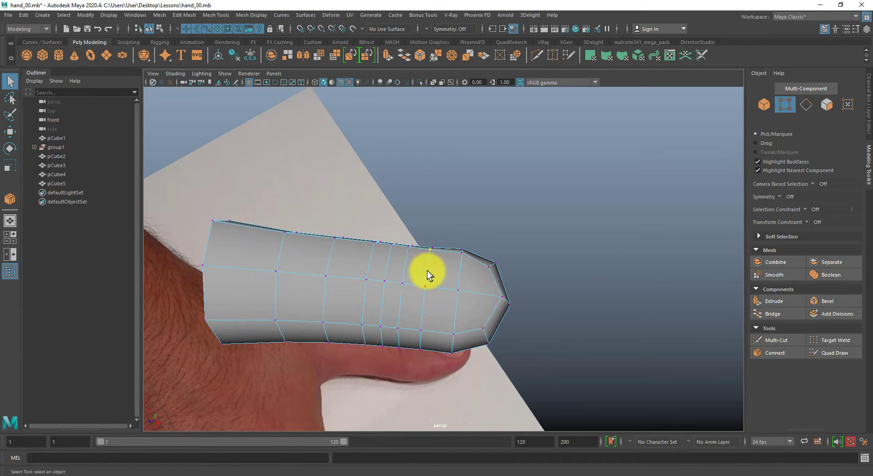
key(w)
drag(474, 298, 487, 296)
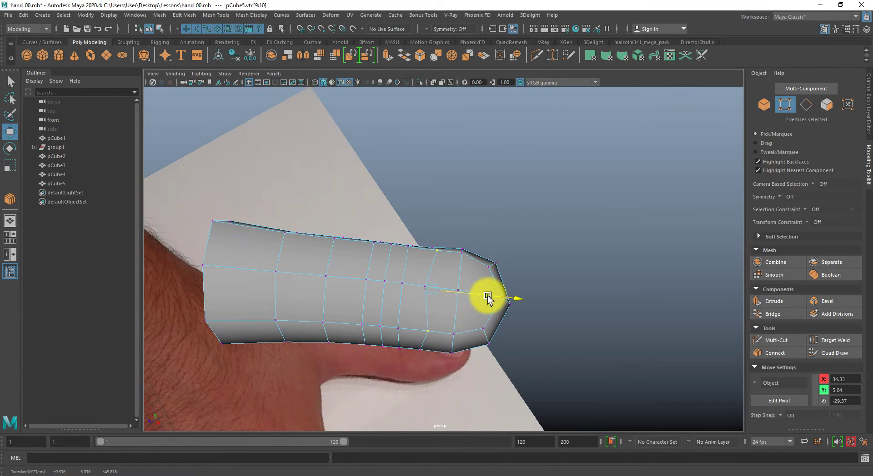
click(432, 309)
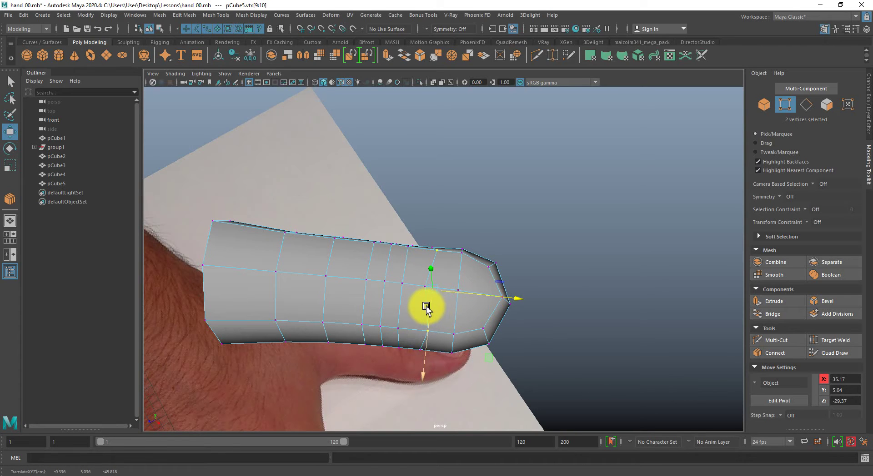
right_drag(426, 308, 421, 284)
click(424, 304)
shift+click(427, 276)
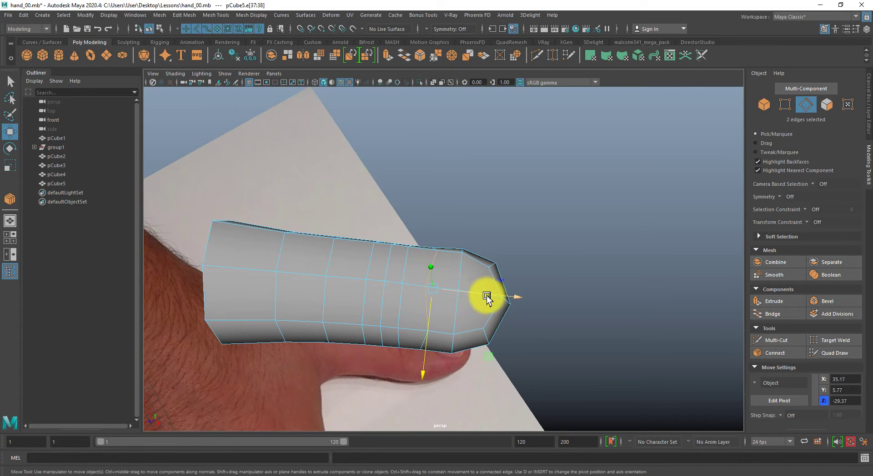
Select the four nail faces on top of the thumb tip, extrude them, sink them slightly into the thumb and scale them inward
key(F11)
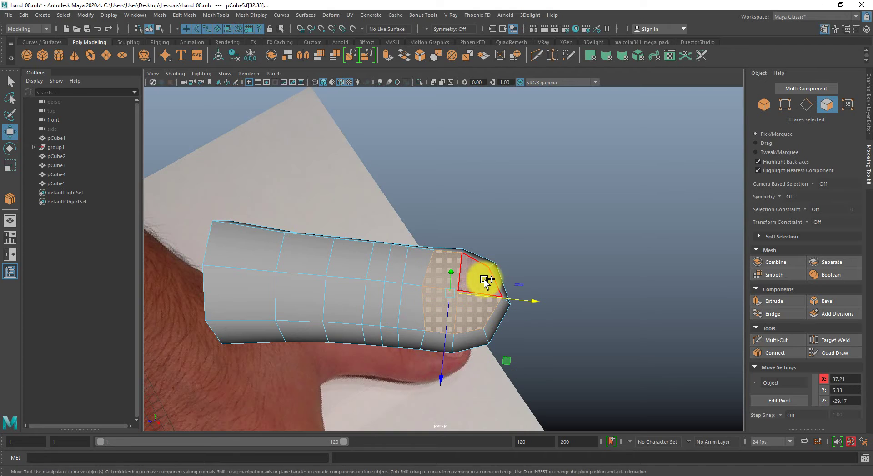
alt+drag(453, 345, 447, 329)
key(r)
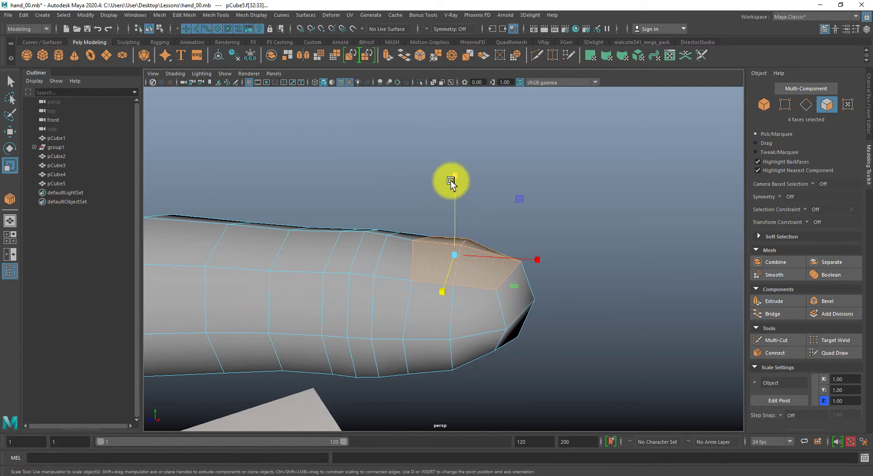
drag(456, 181, 454, 181)
key(ctrl+e)
key(w)
key(r)
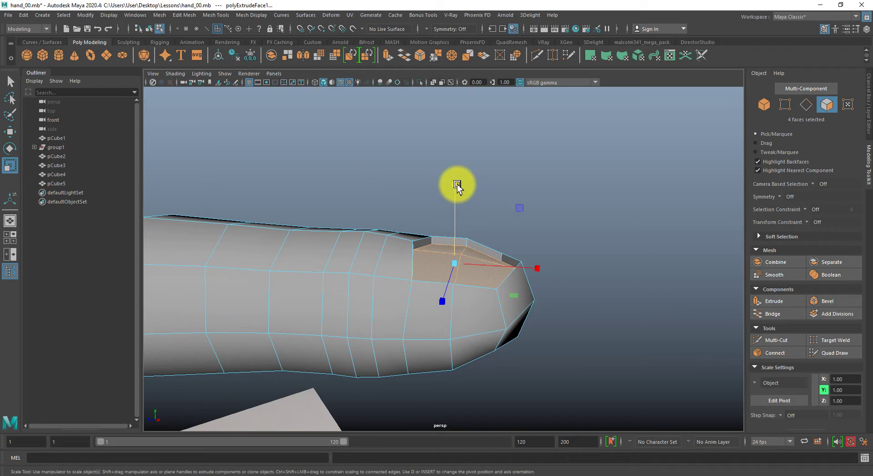
drag(454, 258, 437, 256)
Extrude the four nail faces again, raise them slightly to form the nail, and soften the thumb's edges
key(ctrl+e)
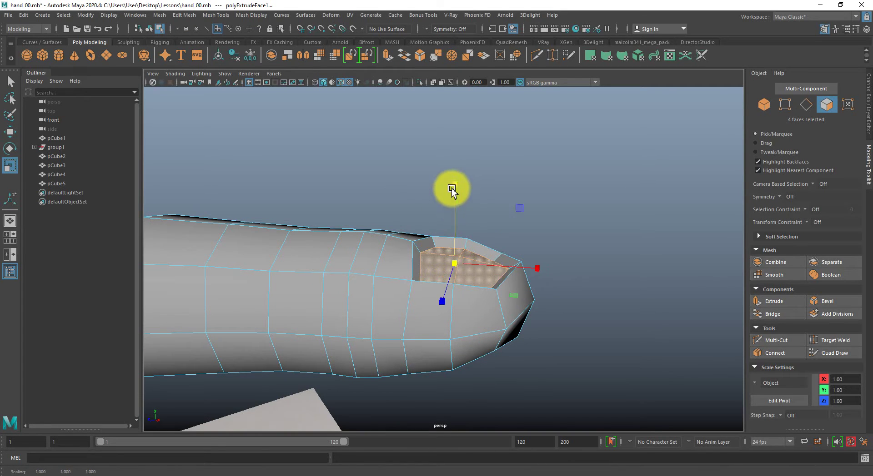
key(w)
drag(456, 213, 456, 205)
scroll(359, 258, down, 3)
shift+right_drag(403, 228, 486, 225)
key(r)
click(533, 209)
Select the three vertices under the thumb tip and move them down with soft selection to make the finger pad fuller
alt+drag(534, 208, 479, 285)
right_drag(479, 285, 422, 287)
alt+drag(422, 286, 455, 295)
drag(456, 295, 461, 314)
key(w)
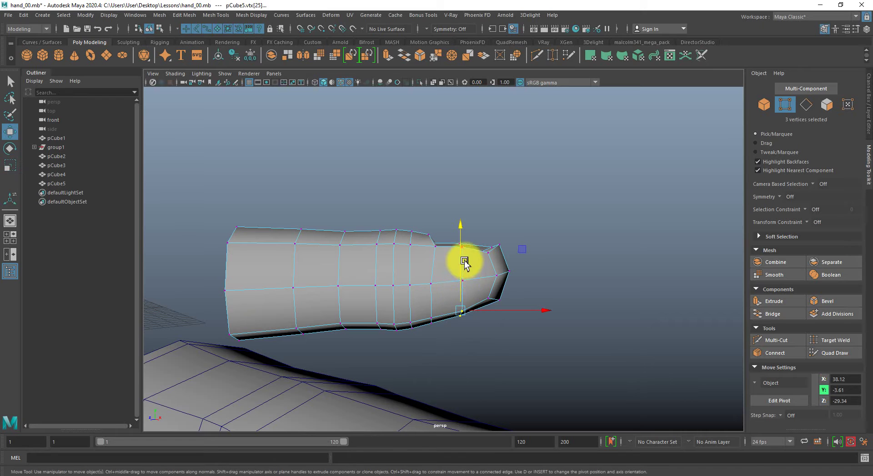
key(b)
drag(467, 229, 329, 303)
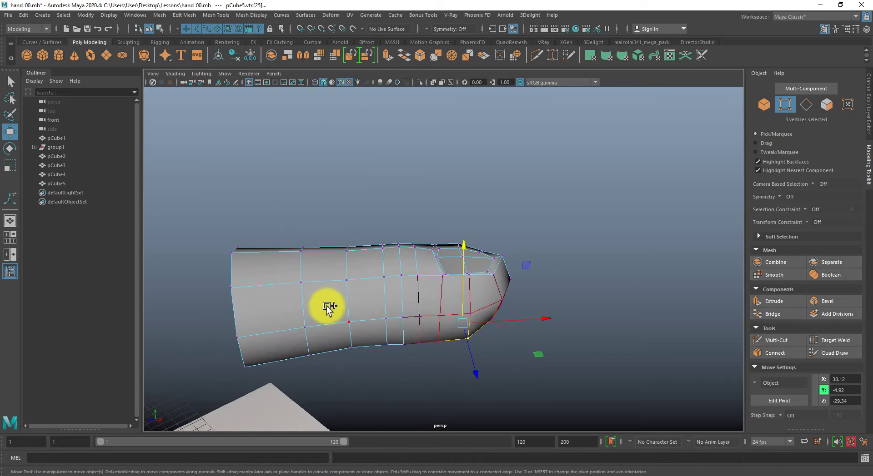
Insert an edge loop close to the open base end of the thumb and return to object mode
key(ctrl+shift+x)
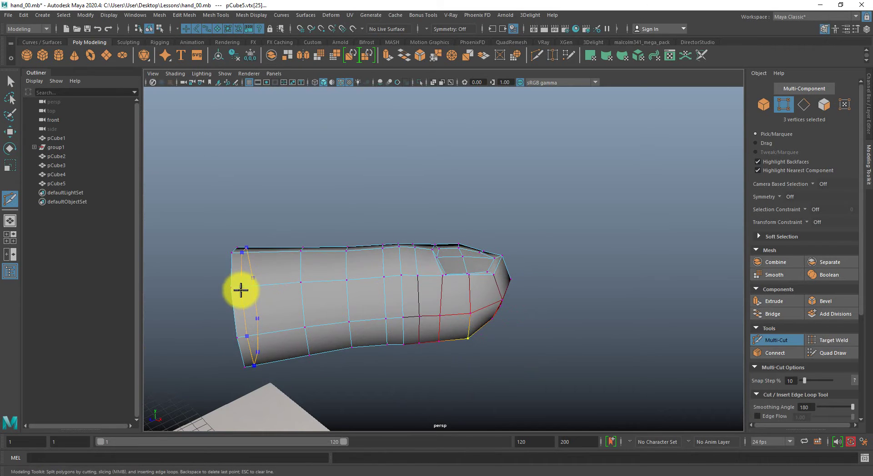
key(q)
right_drag(301, 289, 405, 252)
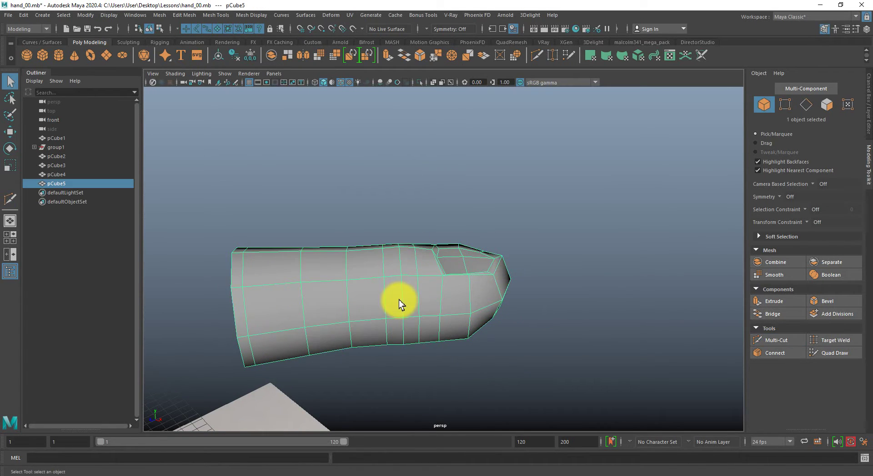
Turn on X-ray shading in the top view and roll the thumb about its long axis
alt+drag(470, 299, 367, 347)
key(space)
key(e)
click(433, 82)
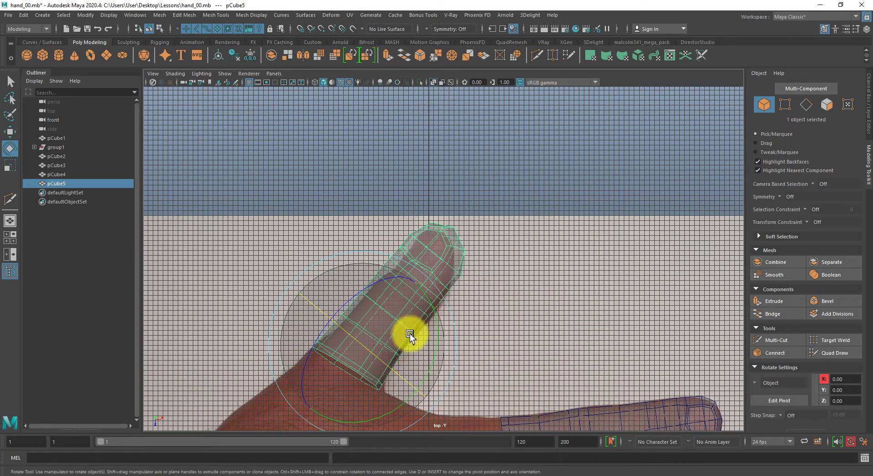
drag(395, 373, 391, 368)
Lower the whole thumb toward the level of the other fingers in the perspective view
key(space)
drag(461, 347, 632, 230)
key(w)
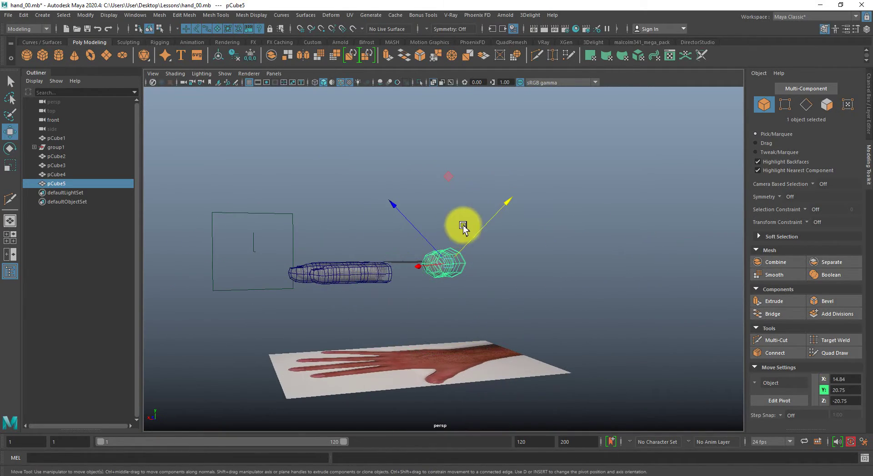
key(w)
drag(446, 184, 438, 206)
Rotate the thumb in the top view to align it with the thumb in the photo
mouse_move(384, 255)
alt+mouse_down()
mouse_move(452, 273)
mouse_move(464, 331)
mouse_move(446, 339)
mouse_move(448, 324)
mouse_move(264, 323)
mouse_move(230, 336)
mouse_move(228, 379)
mouse_move(266, 365)
mouse_move(226, 366)
alt+mouse_up()
key(e)
key(space)
alt+right_drag(381, 347, 353, 315)
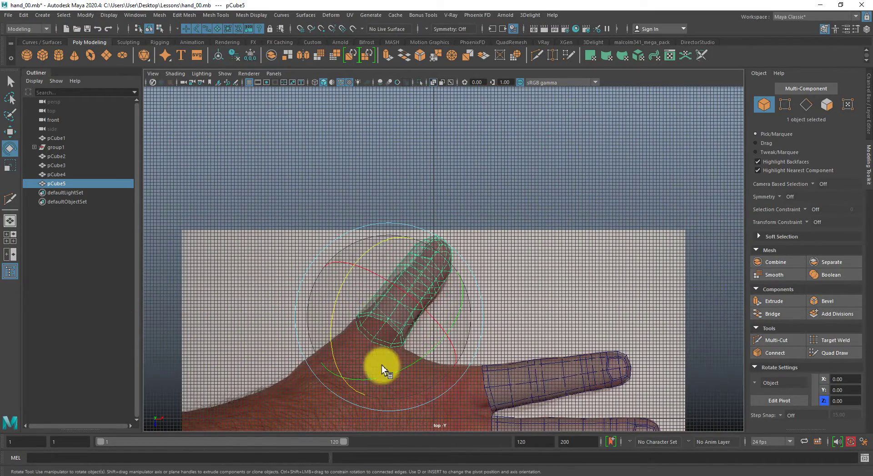
Rotate the thumb mesh to align it with the thumb in the hand reference image, then deselect it
drag(350, 386, 343, 382)
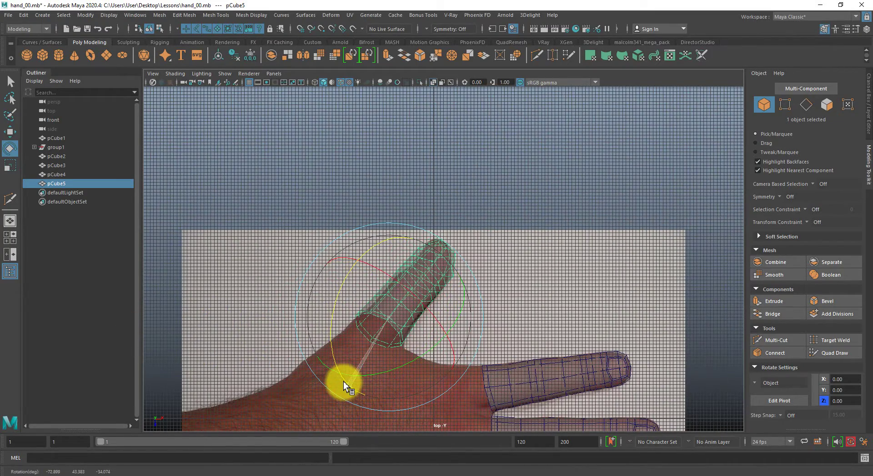
click(472, 189)
alt+right_drag(374, 242, 574, 356)
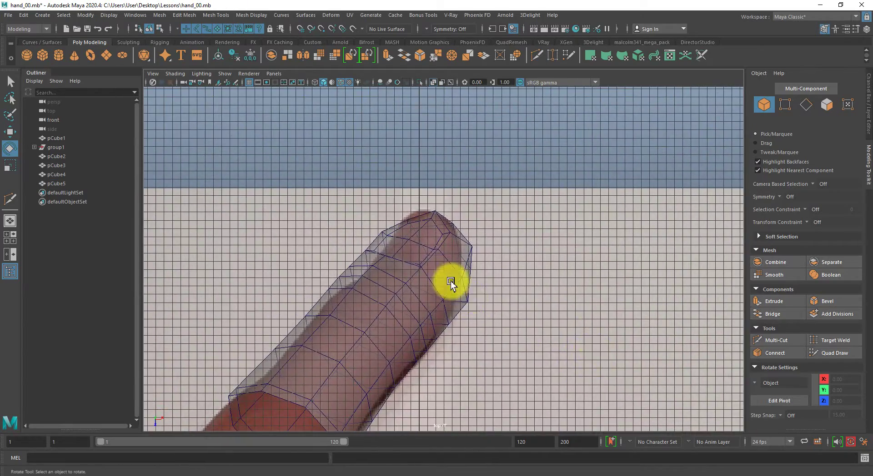
In perspective view, tilt the upper fingertip vertices of the thumb mesh slightly and raise them to reshape the nail side
key(space)
drag(451, 282, 530, 264)
alt+right_drag(530, 264, 487, 259)
alt+drag(487, 259, 449, 280)
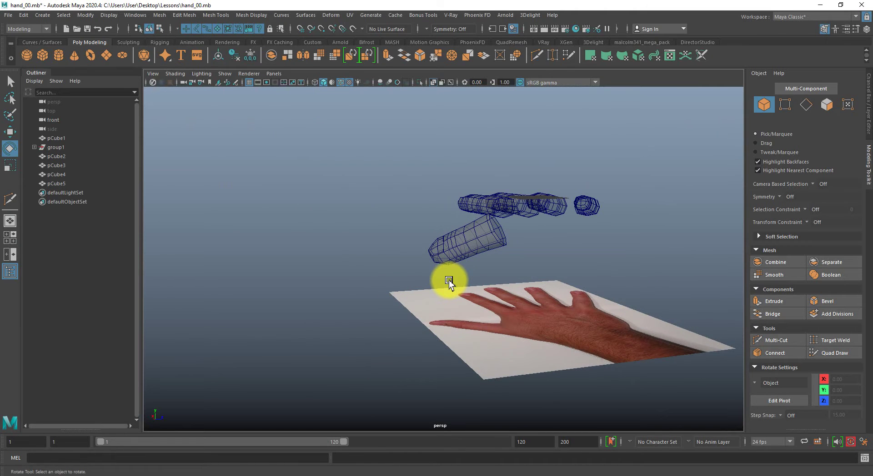
alt+drag(448, 281, 431, 258)
alt+right_drag(431, 258, 545, 258)
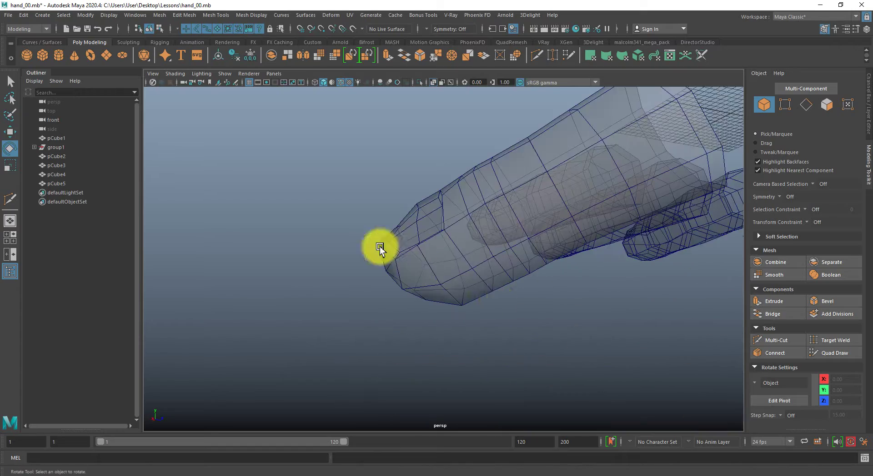
alt+drag(380, 250, 564, 262)
click(469, 265)
alt+drag(427, 254, 434, 284)
right_drag(429, 261, 399, 255)
drag(430, 217, 544, 296)
key(w)
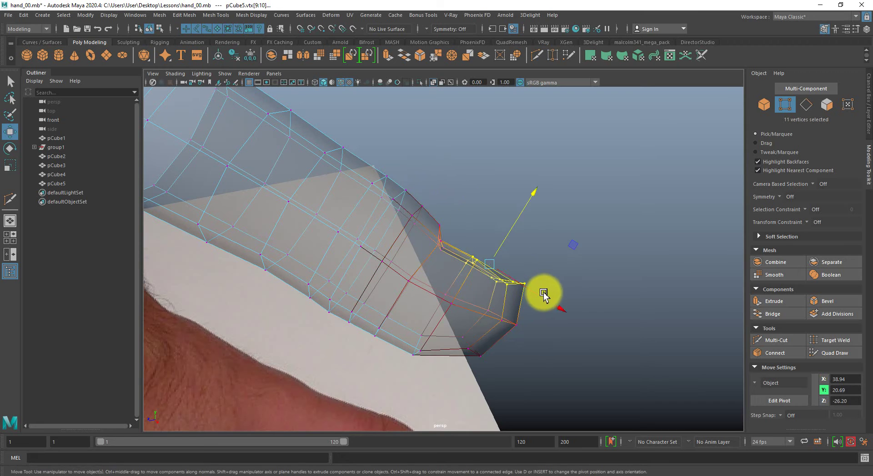
key(e)
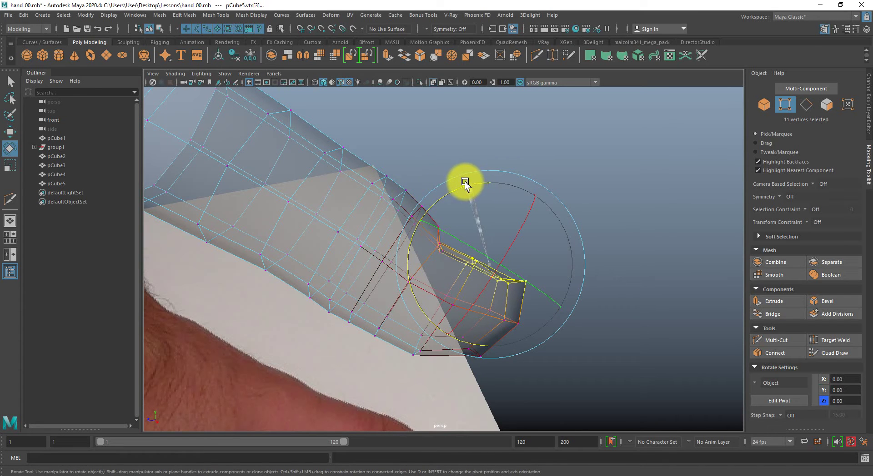
key(w)
drag(478, 195, 537, 196)
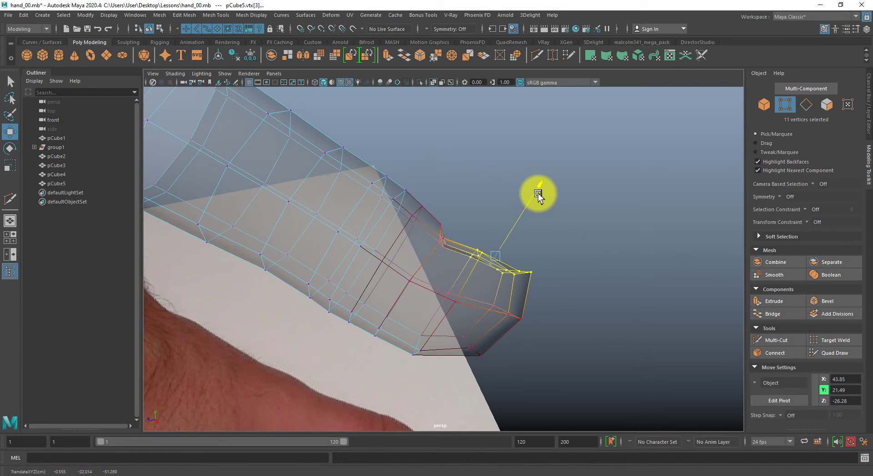
Reposition the thumb's underside vertices at the tip and middle joint to shape the finger pad
alt+middle_drag(470, 336, 479, 294)
drag(463, 280, 504, 326)
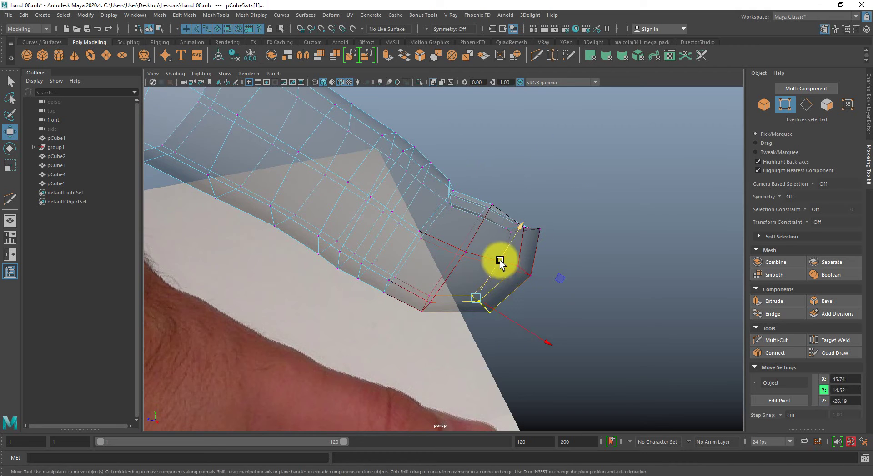
drag(499, 260, 503, 254)
drag(416, 287, 442, 331)
middle_drag(442, 332, 443, 317)
alt+middle_drag(346, 271, 400, 293)
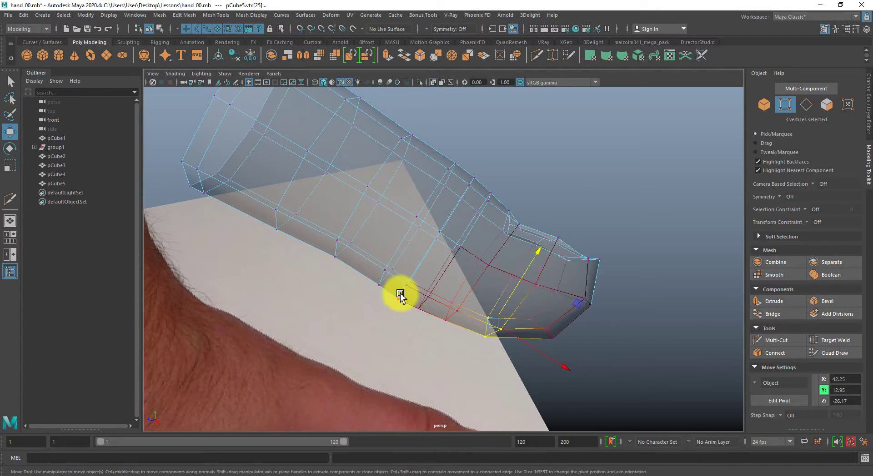
drag(410, 304, 417, 294)
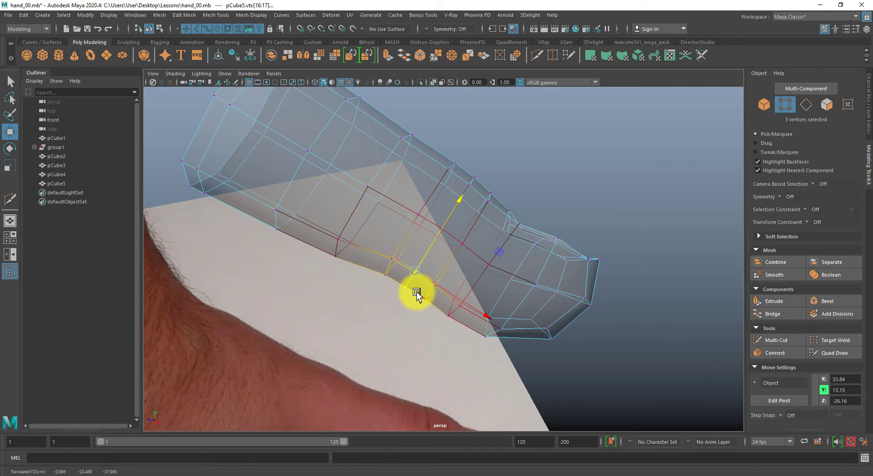
Scale the edge loop near the thumb's tip slightly, then return the thumb to object selection
scroll(401, 259, down, 6)
alt+drag(460, 265, 307, 274)
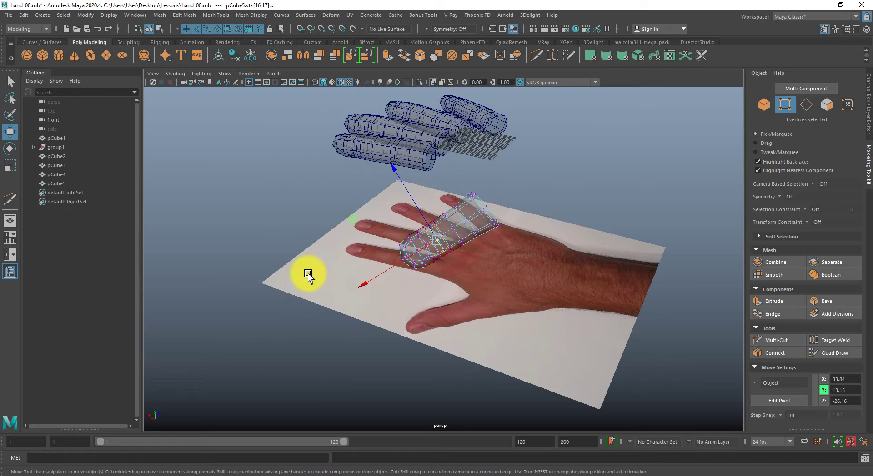
key(f)
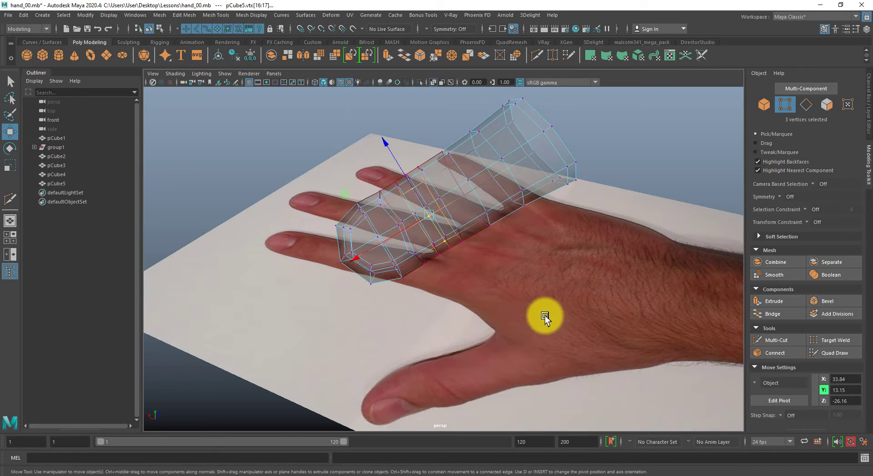
key(F10)
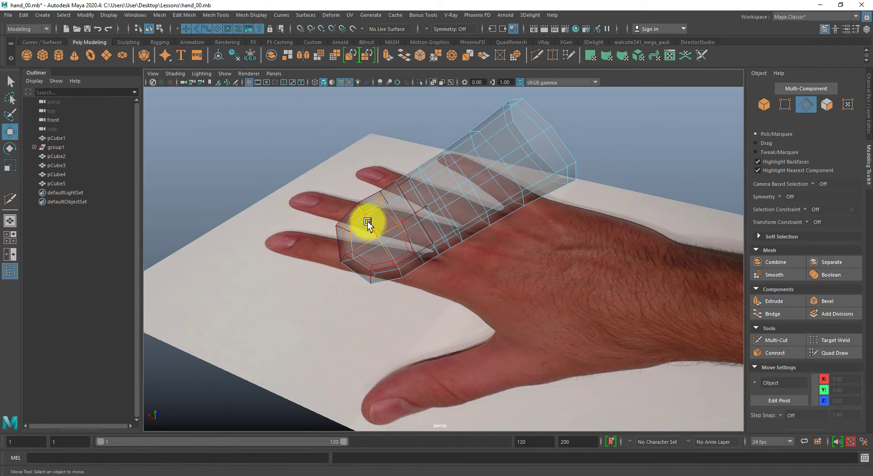
double_click(372, 228)
key(r)
drag(337, 171, 342, 176)
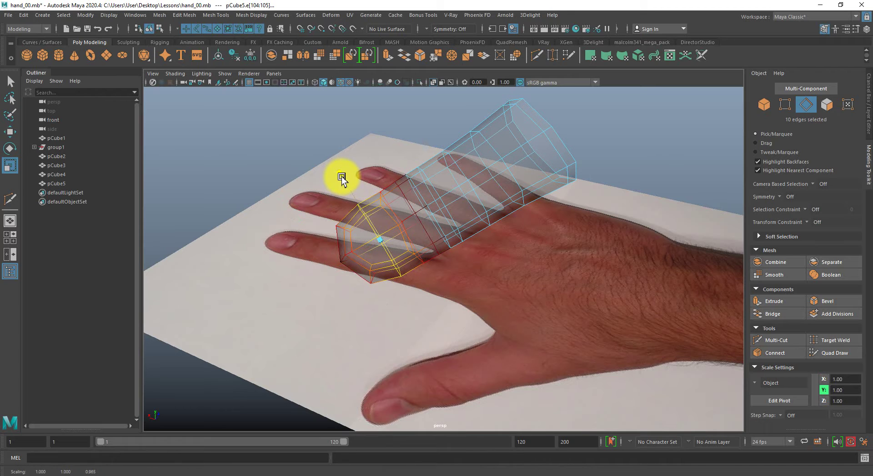
right_drag(527, 150, 545, 129)
scroll(606, 129, down, 2)
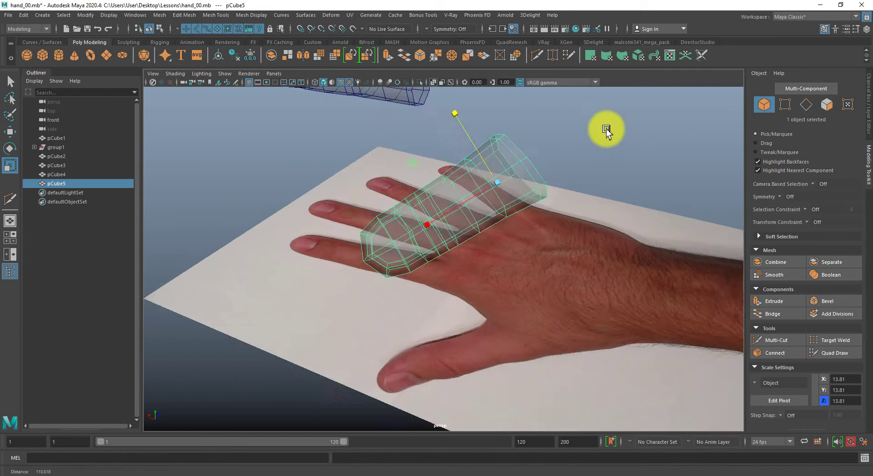
scroll(606, 129, down, 4)
In top view, create a polygon cube, move it over the palm and scale it uniformly to about 50.15
key(space)
key(space)
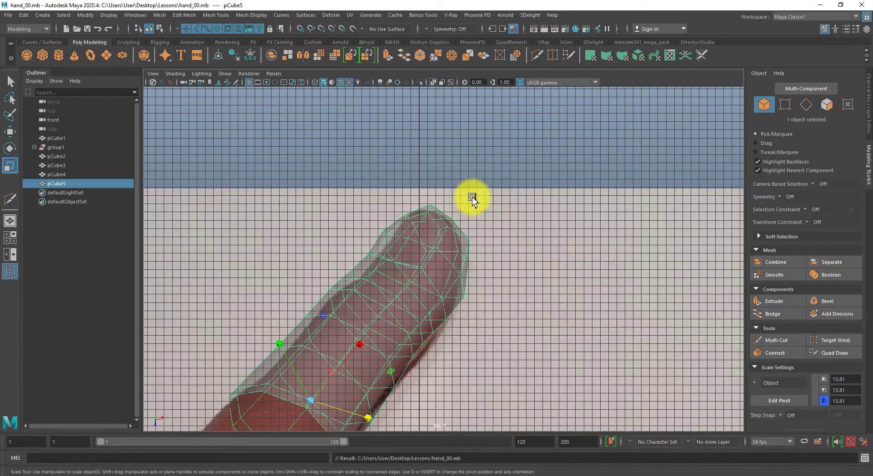
scroll(472, 197, down, 10)
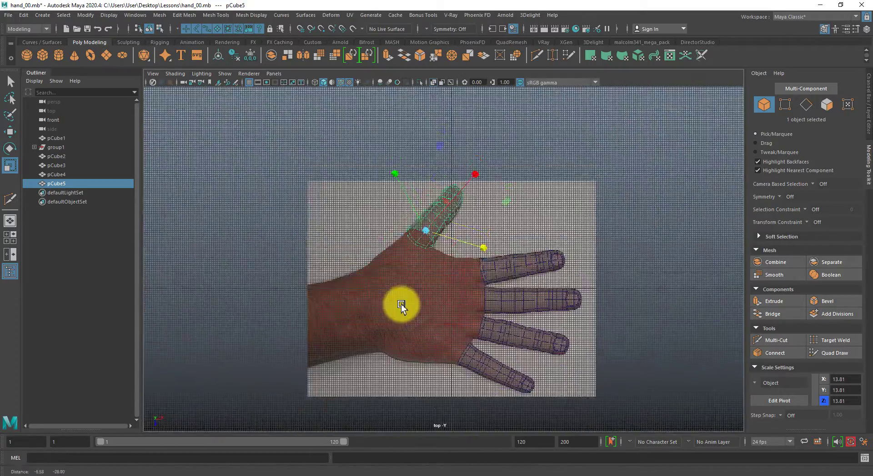
alt+middle_drag(401, 304, 409, 272)
alt+right_drag(409, 272, 451, 342)
click(43, 55)
scroll(398, 292, down, 2)
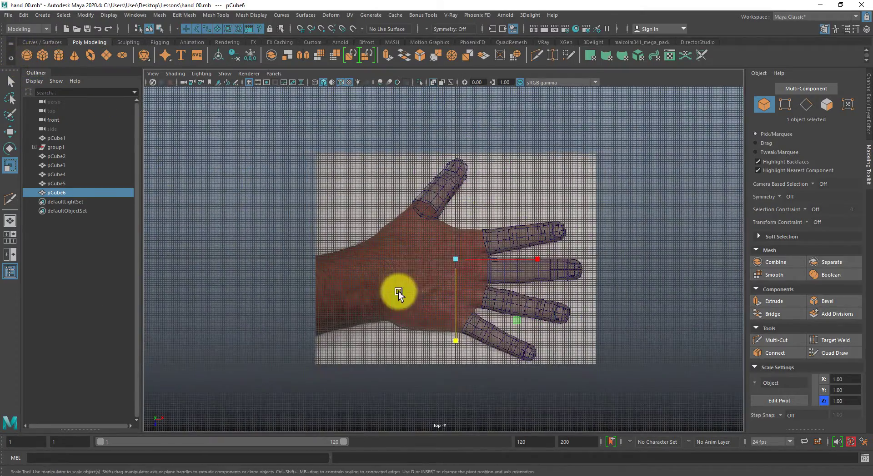
key(w)
drag(456, 259, 419, 274)
key(r)
key(w)
Move the cube's four corner vertex pairs in top view to match the palm outline between the wrist and knuckles
right_drag(436, 293, 403, 292)
mouse_move(450, 320)
mouse_down()
mouse_move(478, 339)
mouse_move(461, 331)
mouse_up()
drag(450, 222, 468, 248)
drag(459, 233, 472, 233)
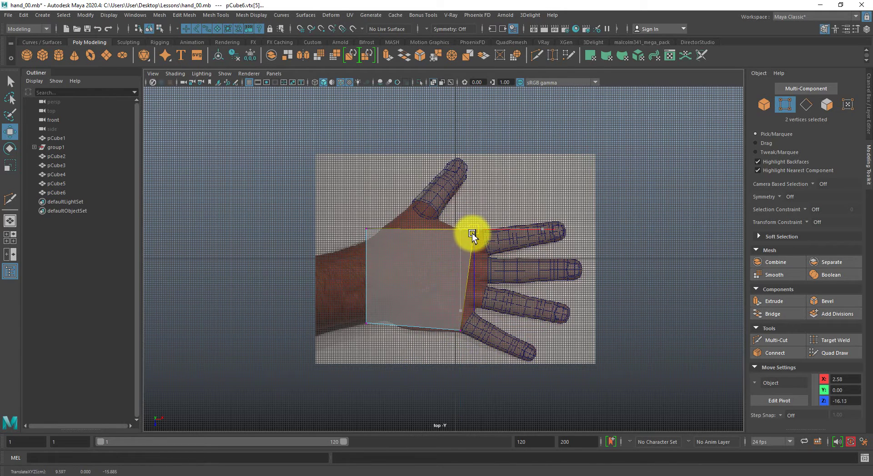
drag(349, 219, 369, 235)
click(366, 323)
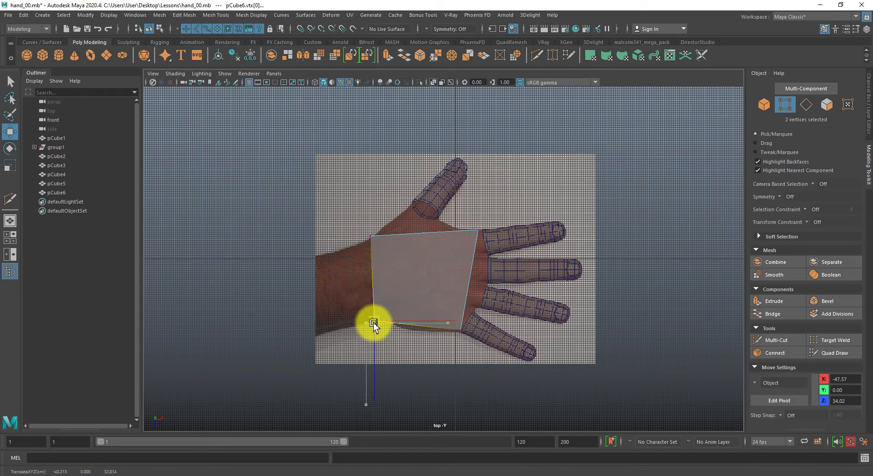
drag(373, 323, 371, 323)
key(ctrl+shift+x)
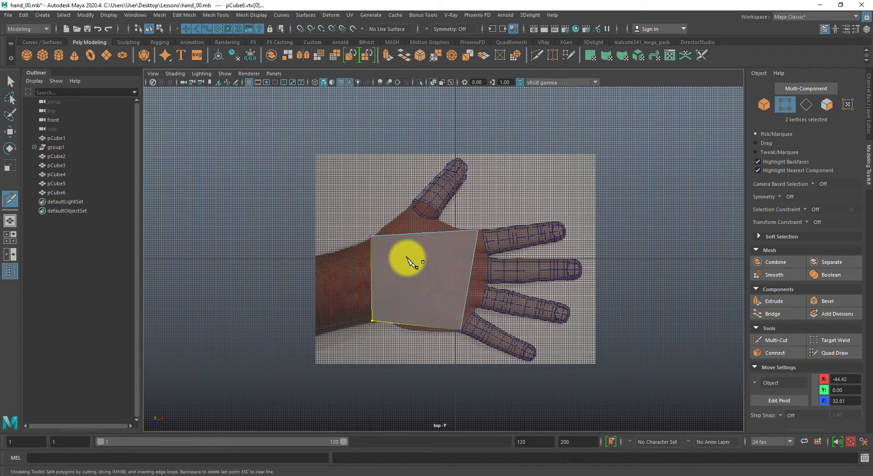
key(q)
In perspective view, flatten the palm box to a vertical scale of about 13.82 and set its height level with the fingers
key(space)
drag(423, 278, 415, 215)
alt+drag(415, 218, 483, 255)
alt+middle_drag(404, 154, 406, 195)
key(r)
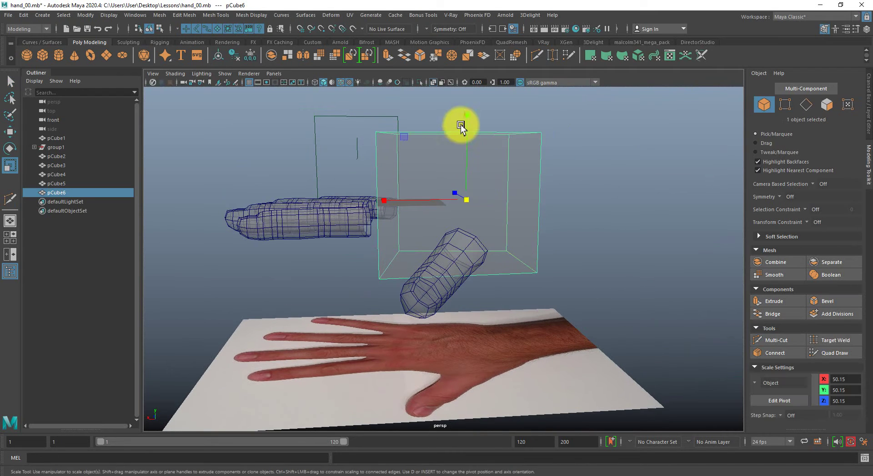
drag(462, 124, 468, 168)
key(w)
alt+drag(422, 220, 416, 214)
key(super)
text(r)
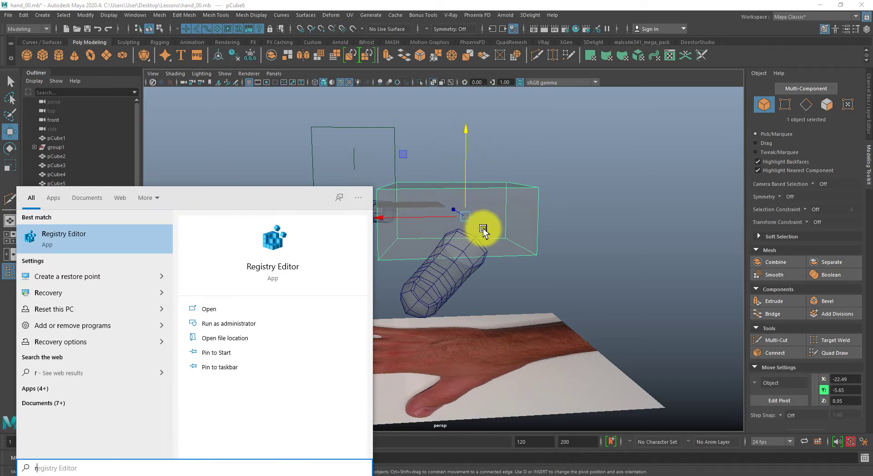
alt+right_drag(483, 229, 454, 219)
key(r)
drag(462, 140, 468, 177)
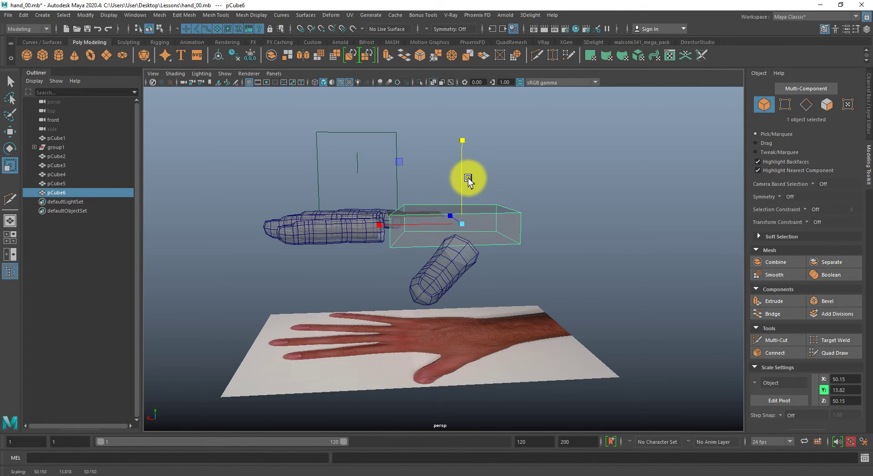
Lower the two bottom vertices at the palm box's wrist end and adjust the height of its four top vertices
key(w)
right_drag(493, 225, 476, 225)
drag(482, 228, 543, 285)
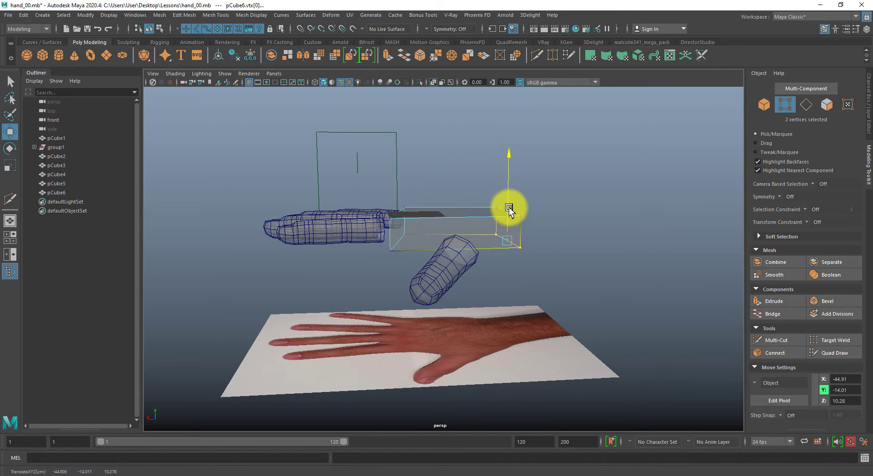
alt+drag(509, 218, 210, 198)
key(super)
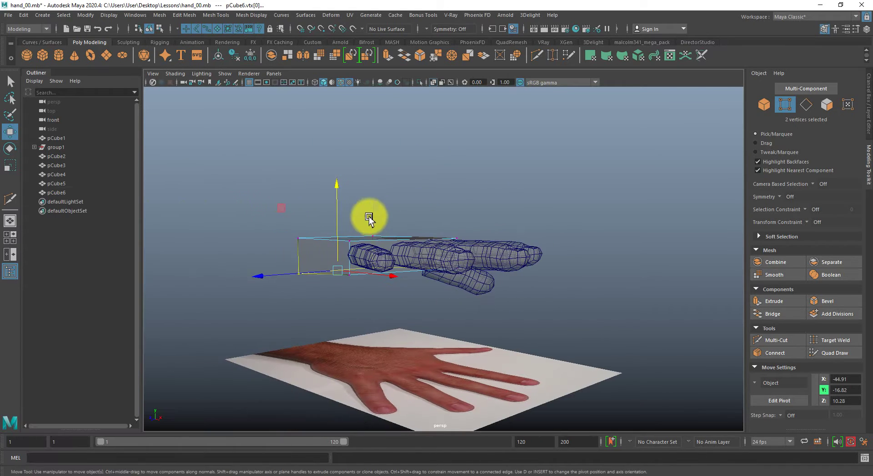
drag(284, 189, 502, 265)
drag(369, 198, 370, 199)
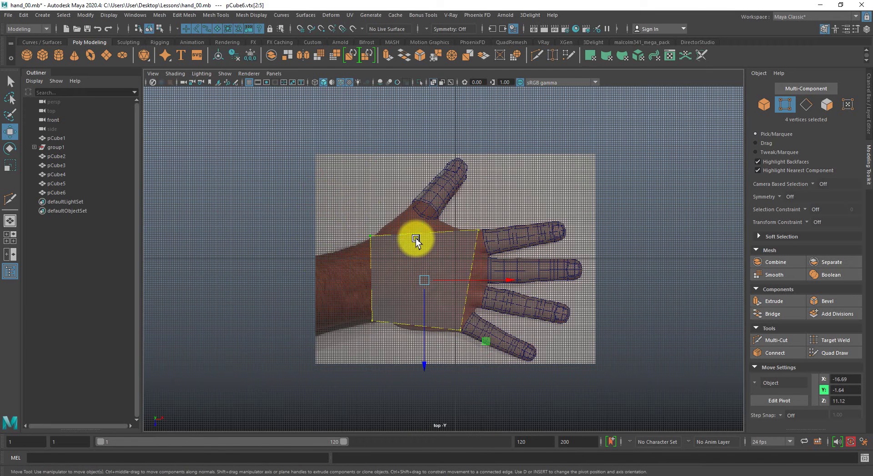
In top view, use Multi-Cut to insert one edge loop across and one along the palm box
key(y)
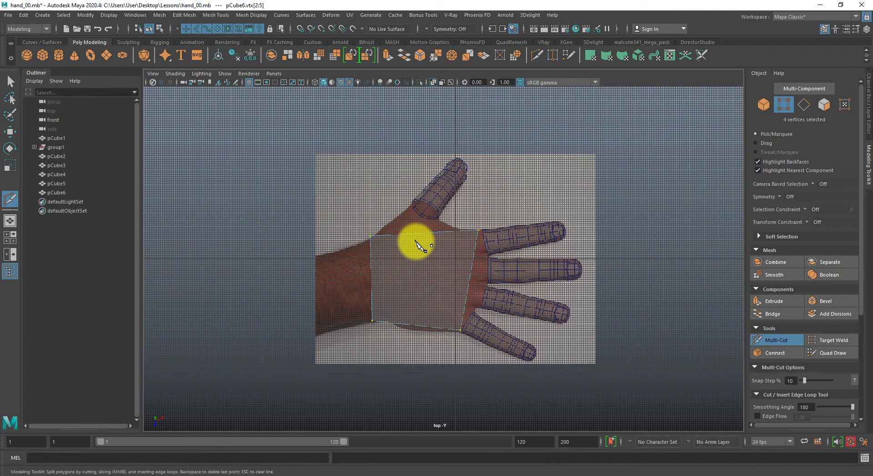
ctrl+click(416, 233)
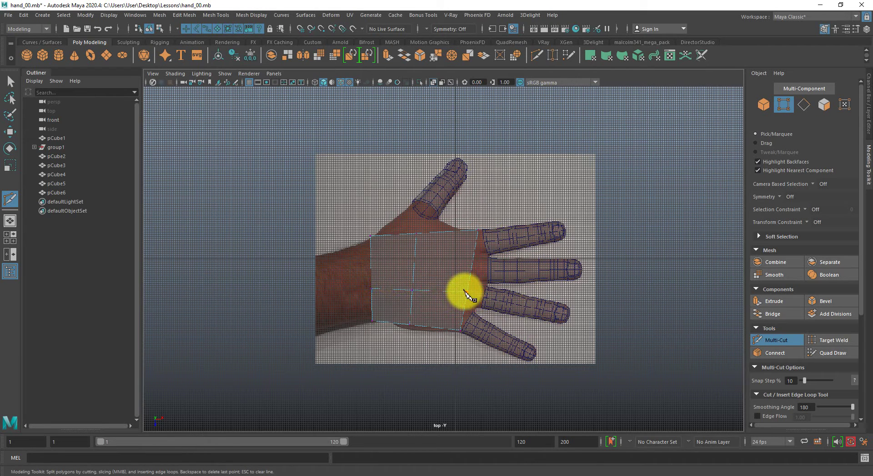
click(467, 291)
key(q)
Move the new knuckle-edge vertices toward the fingers to about X 10.76 and the new thumb-side vertices out to the thumb's base
key(w)
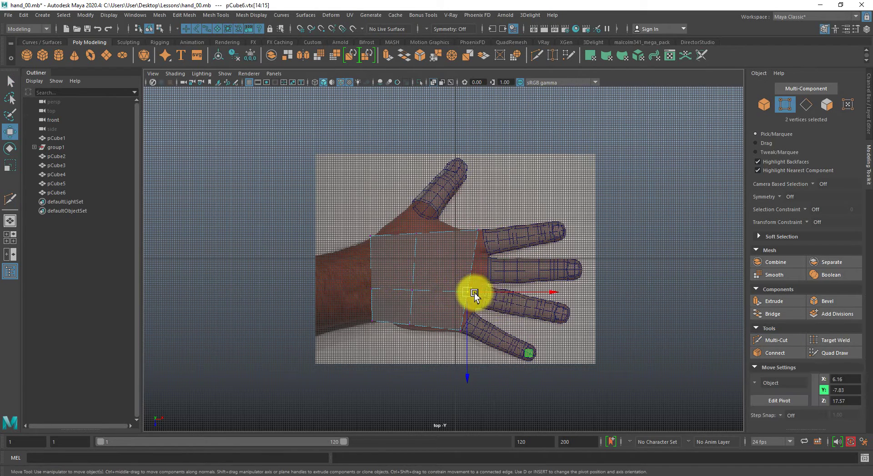
drag(473, 294, 483, 298)
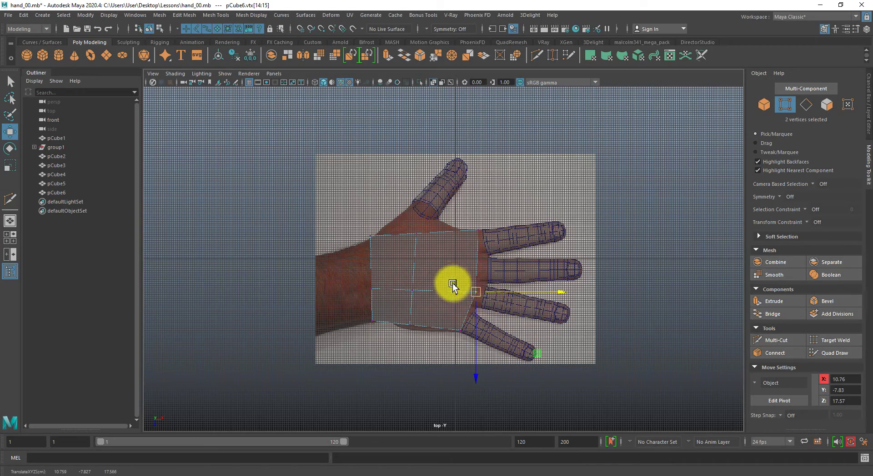
scroll(451, 284, up, 4)
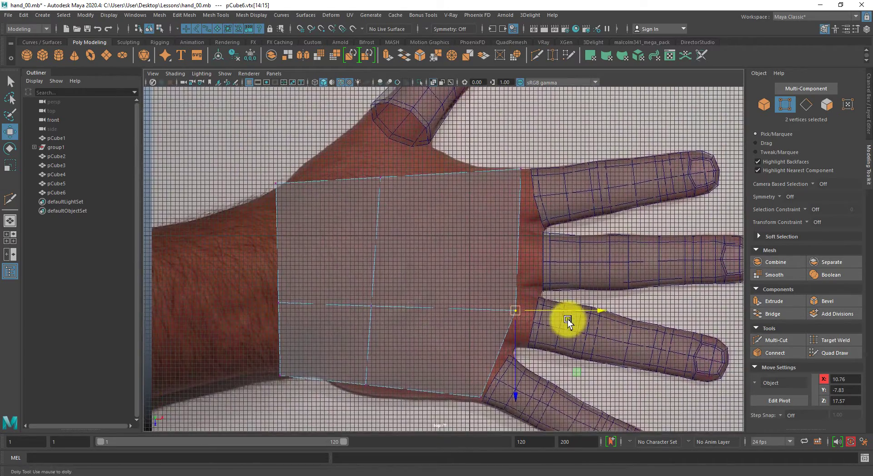
alt+right_drag(568, 320, 626, 391)
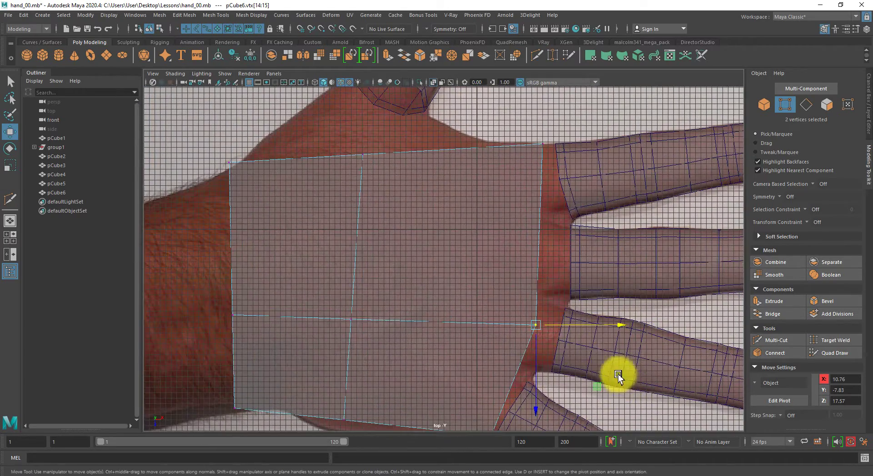
drag(301, 125, 391, 199)
alt+middle_drag(362, 188, 378, 250)
drag(381, 218, 433, 188)
Adjust the thumb-side wrist corner vertices and move the middle vertices on the little-finger side outward to the palm outline
alt+middle_drag(266, 249, 306, 253)
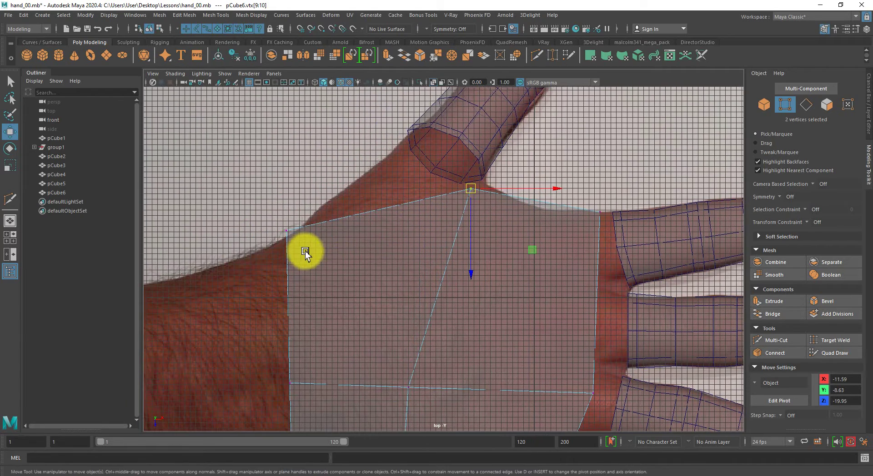
alt+right_drag(370, 255, 313, 255)
click(303, 233)
drag(302, 232, 306, 232)
alt+middle_drag(295, 291, 320, 185)
drag(296, 215, 448, 382)
drag(434, 354, 429, 366)
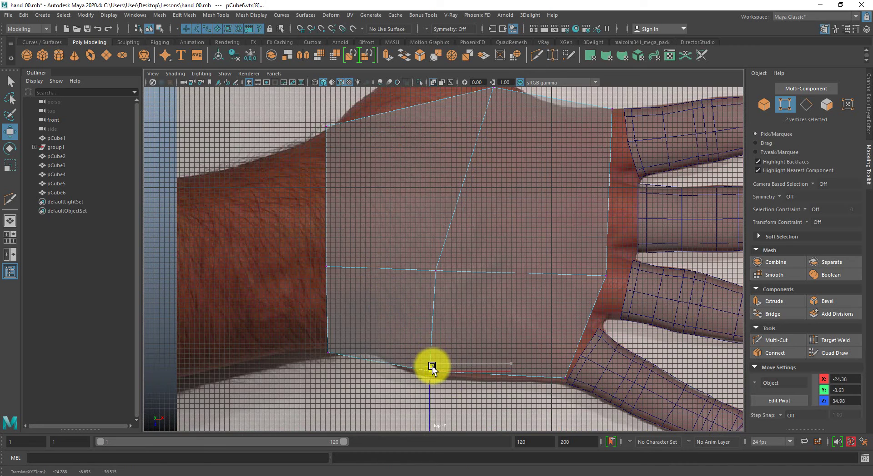
Move the palm's little-finger corner vertices to about X 2.58, Z 38.71, and raise its middle underside vertices to about Y -10.22
click(567, 381)
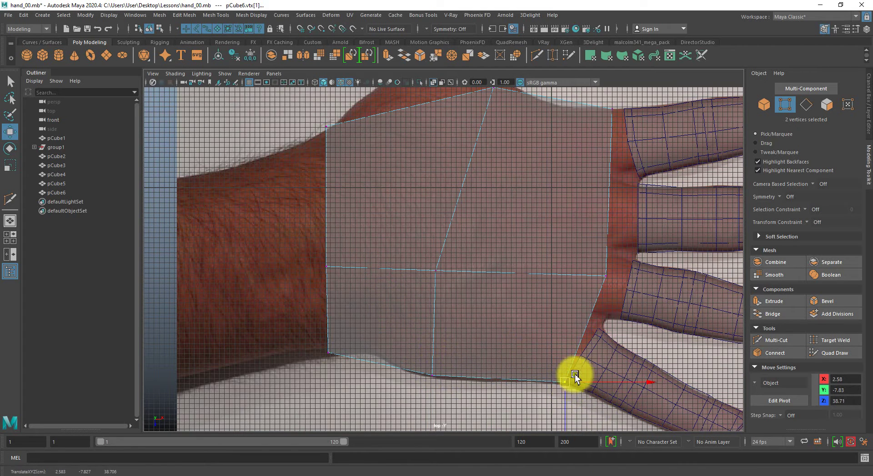
alt+middle_drag(546, 275, 427, 294)
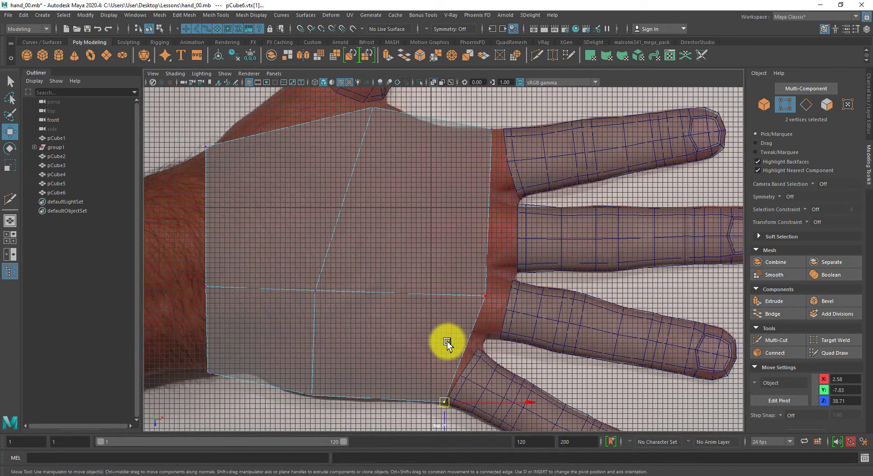
key(space)
drag(444, 326, 511, 329)
alt+middle_drag(495, 293, 471, 302)
alt+drag(471, 302, 479, 228)
drag(417, 270, 435, 307)
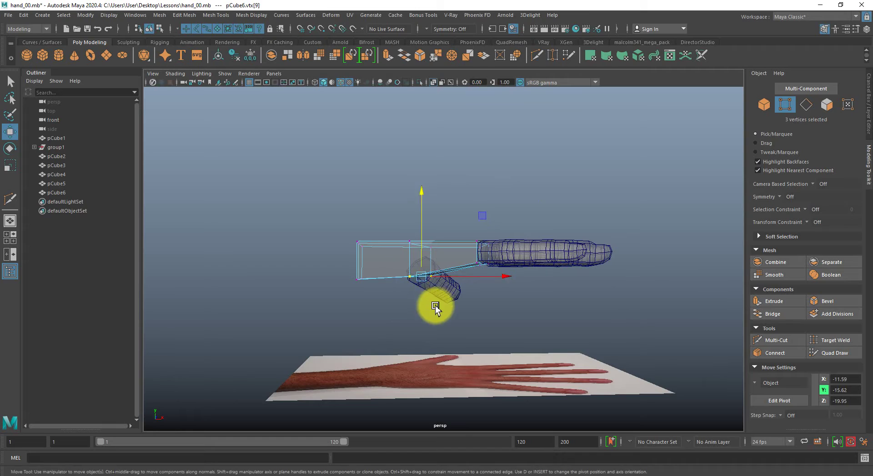
middle_drag(435, 307, 434, 295)
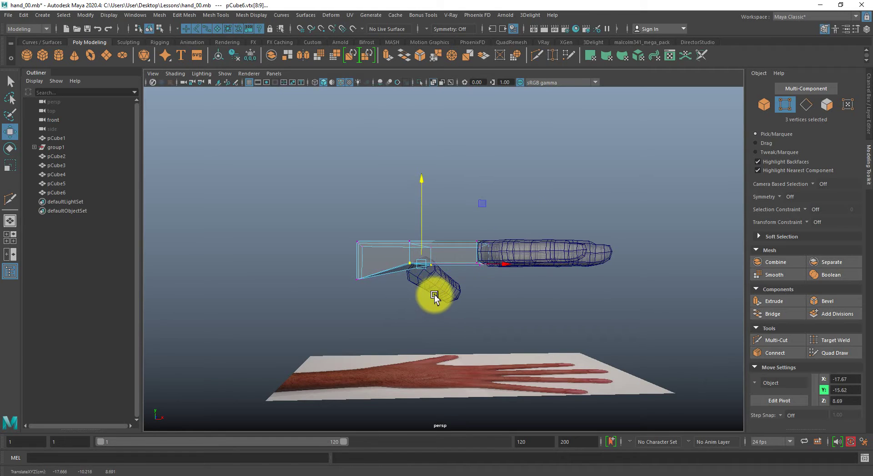
alt+drag(434, 295, 403, 320)
In top view, use Multi-Cut to insert two lengthwise edge loops in the thumb-side half of the palm
key(space)
scroll(487, 290, down, 1)
alt+middle_drag(485, 278, 464, 333)
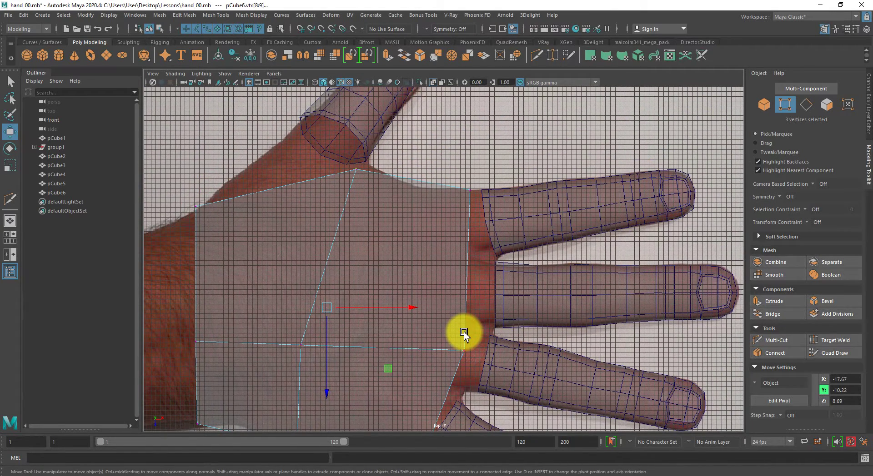
key(ctrl+shift+x)
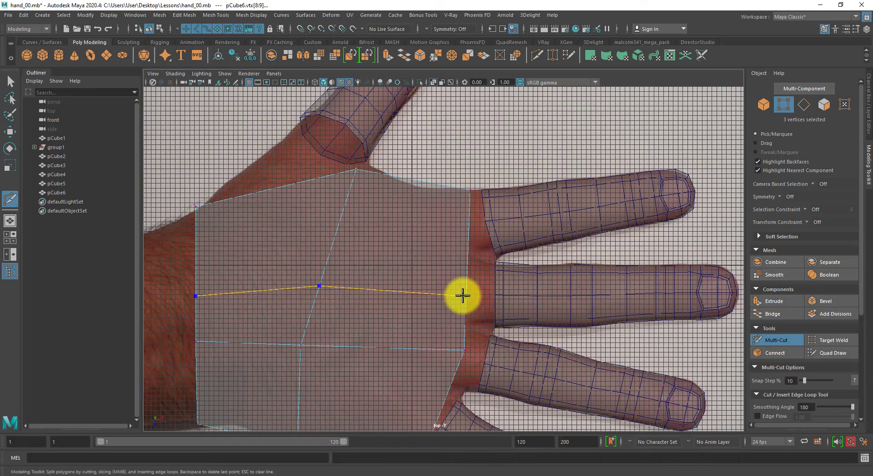
click(468, 222)
key(q)
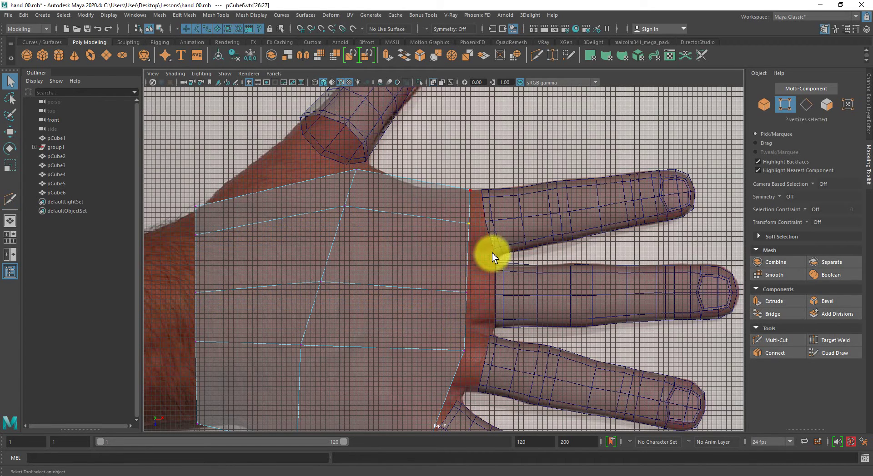
Move the knuckle-edge vertices toward the index, middle and ring finger bases, placing the ring-finger pair at about X 14.43
key(w)
drag(466, 222, 480, 222)
drag(442, 287, 485, 300)
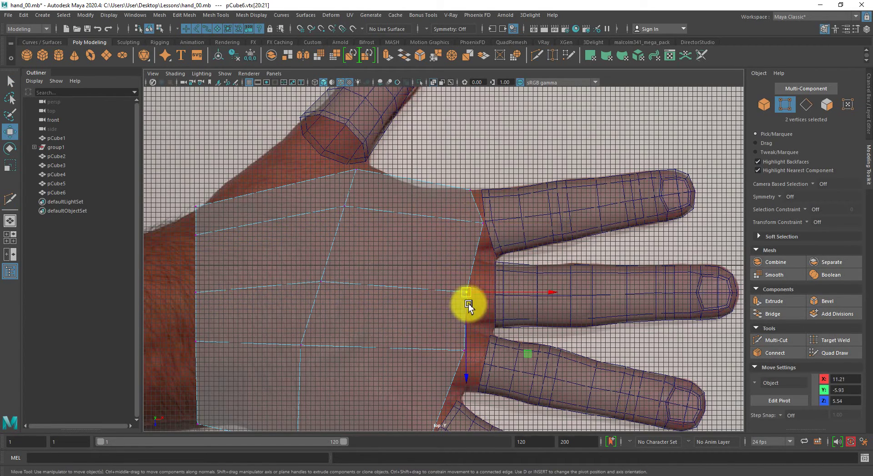
middle_drag(468, 307, 495, 244)
drag(445, 244, 481, 279)
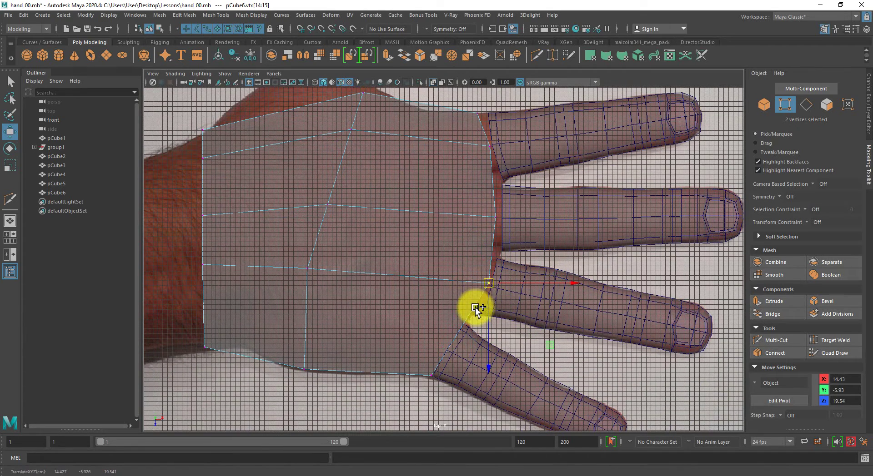
Insert one more lengthwise Multi-Cut edge loop along the palm's little-finger side
key(ctrl+shift+x)
click(445, 346)
key(Return)
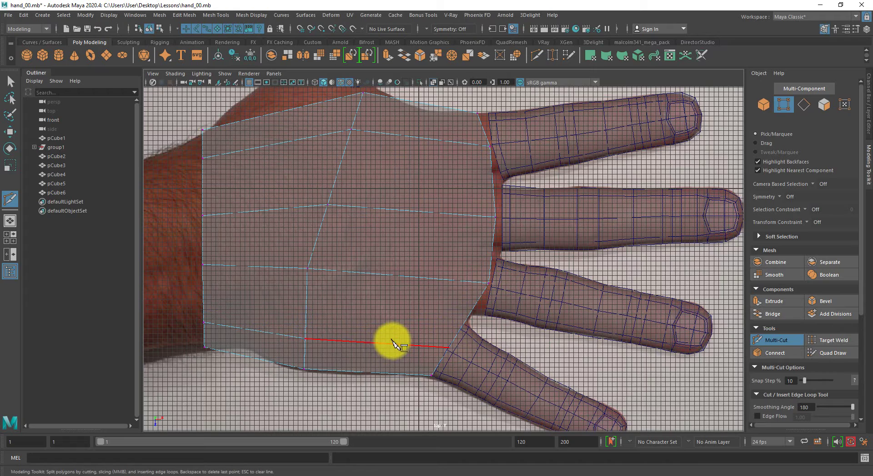
key(q)
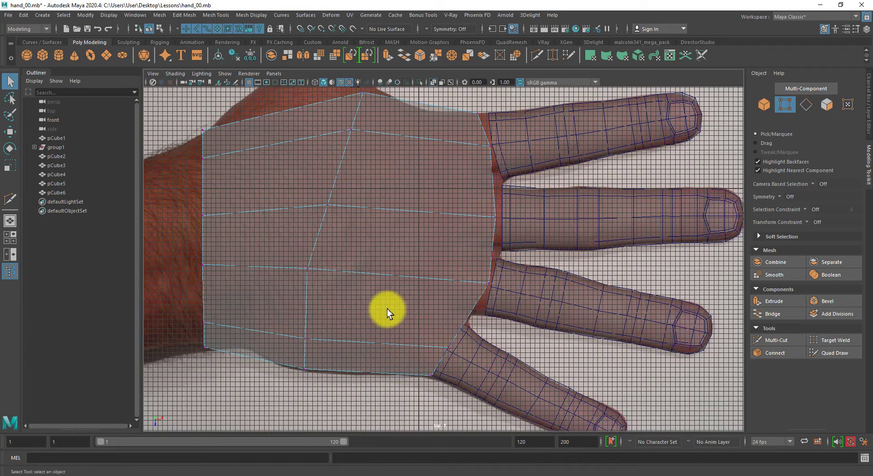
Isolate the four finger meshes together with the hand reference image
click(483, 356)
shift+click(541, 282)
shift+click(541, 214)
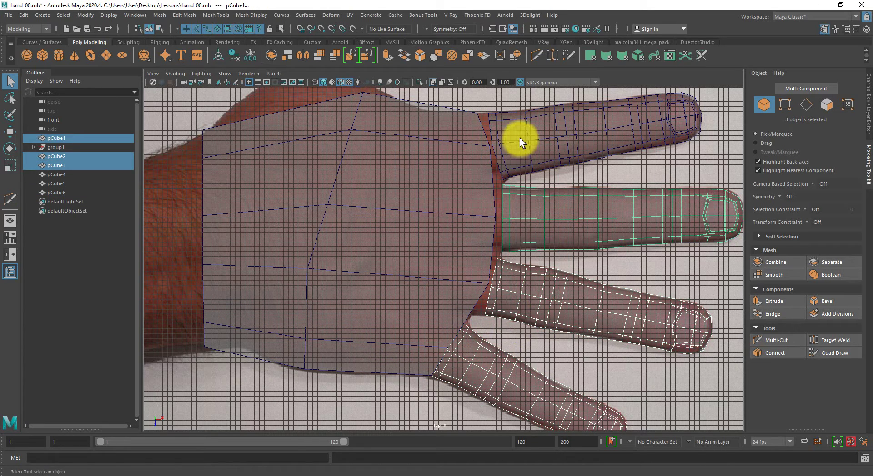
shift+click(519, 138)
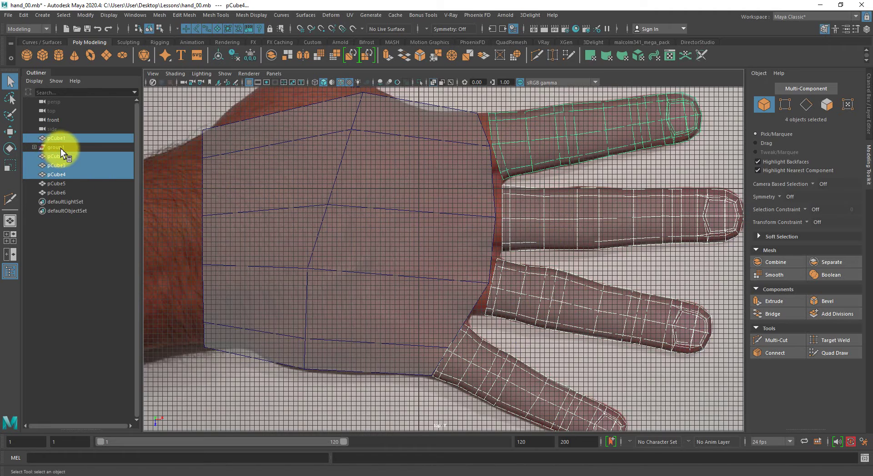
shift+click(176, 221)
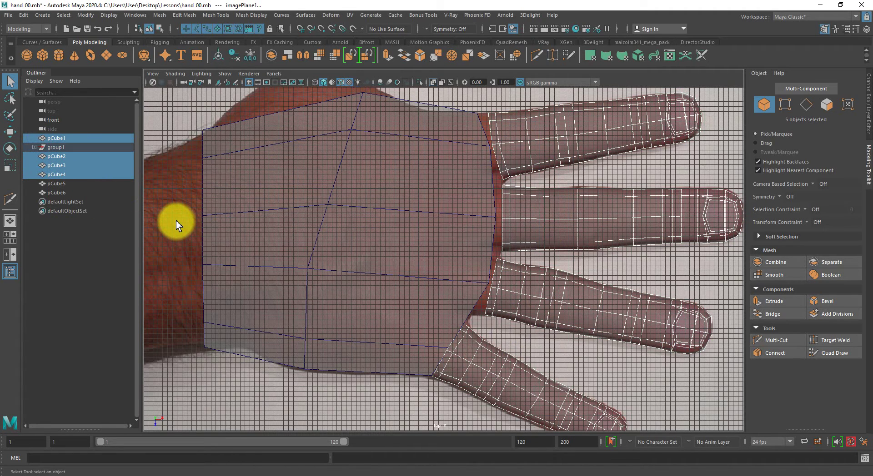
key(ctrl+1)
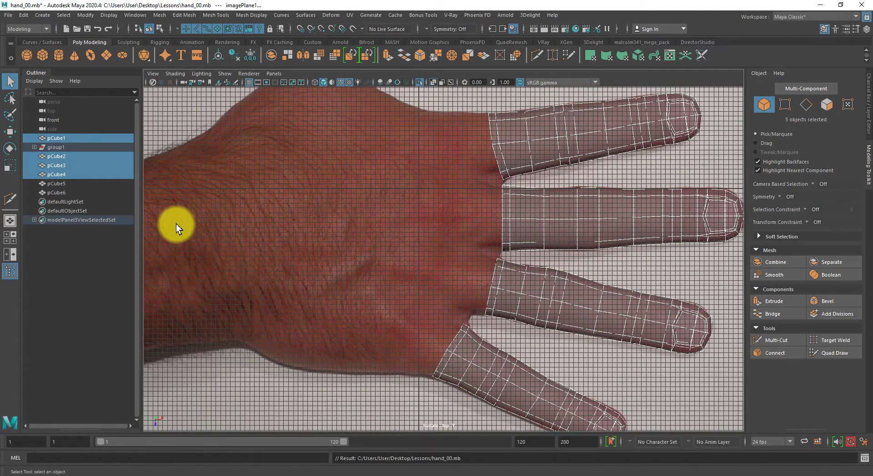
Combine the ring and middle finger meshes into one object
alt+middle_drag(369, 285, 357, 218)
scroll(505, 221, up, 2)
alt+middle_drag(505, 222, 505, 294)
click(523, 310)
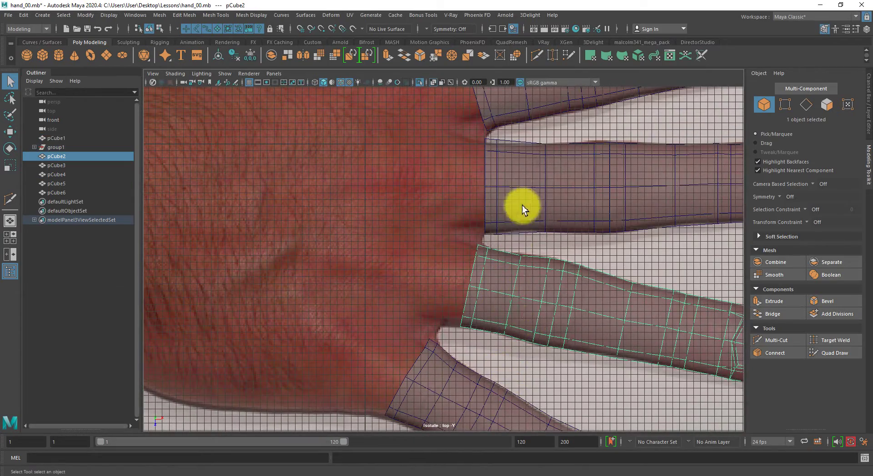
shift+click(522, 205)
shift+right_drag(627, 171, 610, 354)
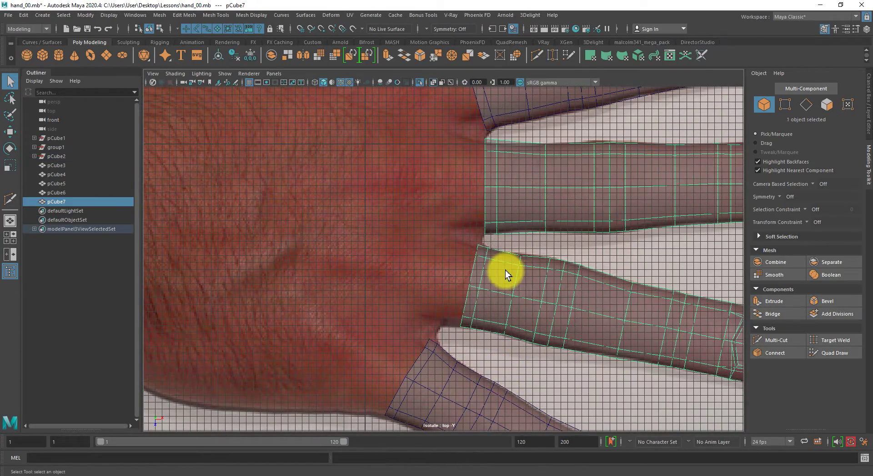
Select the two open base edges of the ring finger that face the middle finger
alt+middle_drag(495, 252, 451, 274)
scroll(452, 274, up, 1)
key(space)
mouse_move(456, 335)
mouse_down()
mouse_move(458, 321)
mouse_move(443, 341)
mouse_up()
alt+middle_drag(443, 341, 463, 308)
alt+drag(463, 308, 497, 362)
alt+right_drag(497, 362, 483, 323)
alt+drag(482, 323, 454, 255)
key(F10)
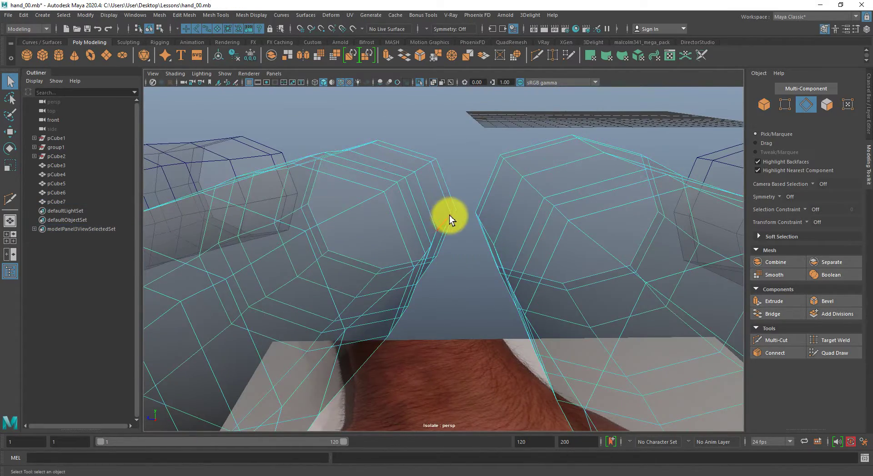
click(452, 222)
alt+drag(452, 222, 464, 182)
key(space)
alt+middle_drag(428, 260, 444, 269)
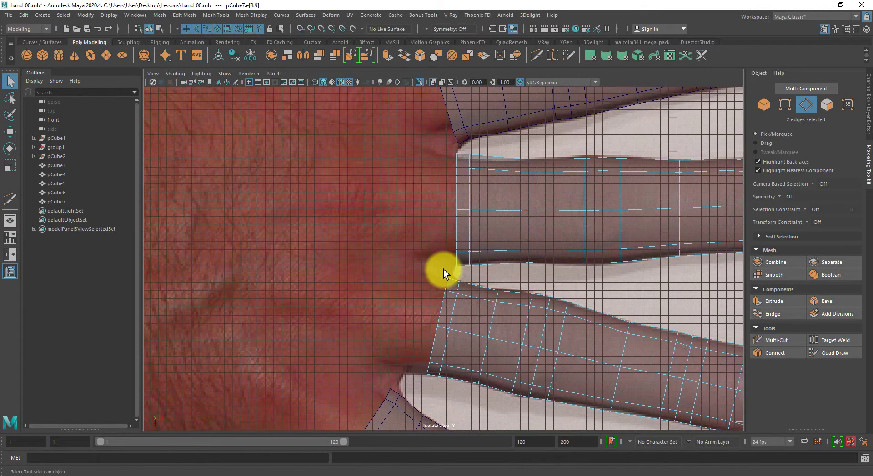
key(e)
key(w)
drag(456, 283, 427, 276)
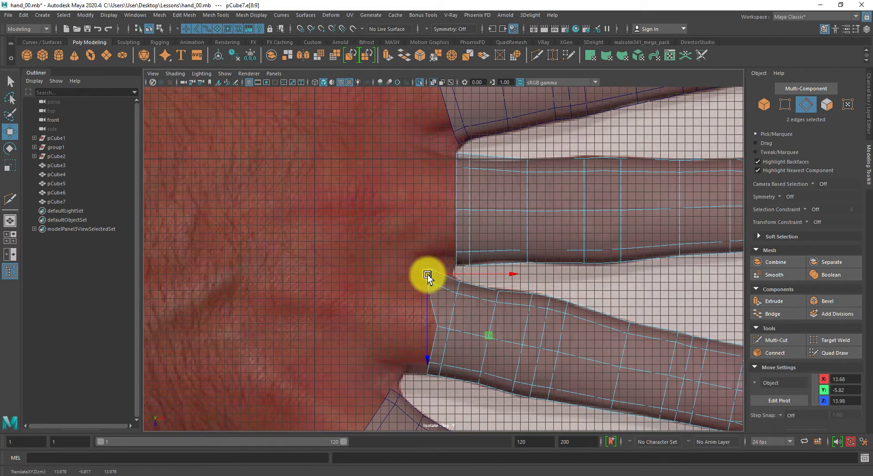
Extrude the facing base edges of the ring and middle fingers toward the palm
key(ctrl+e)
drag(454, 288, 430, 282)
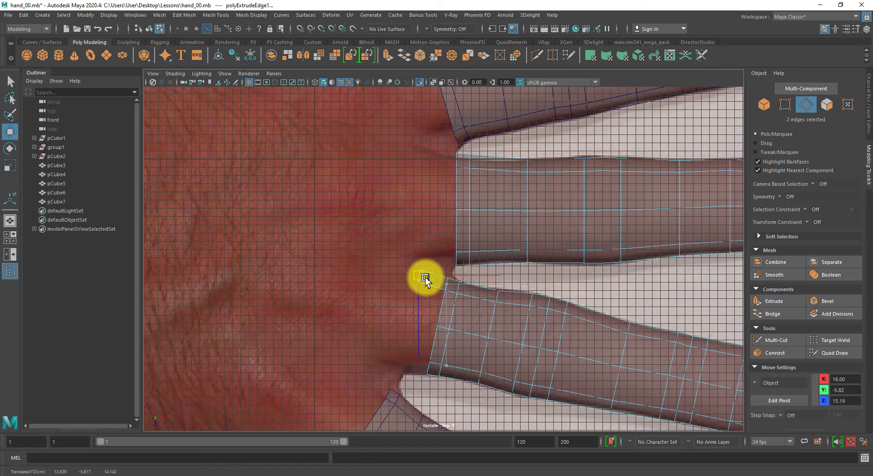
shift+click(524, 231)
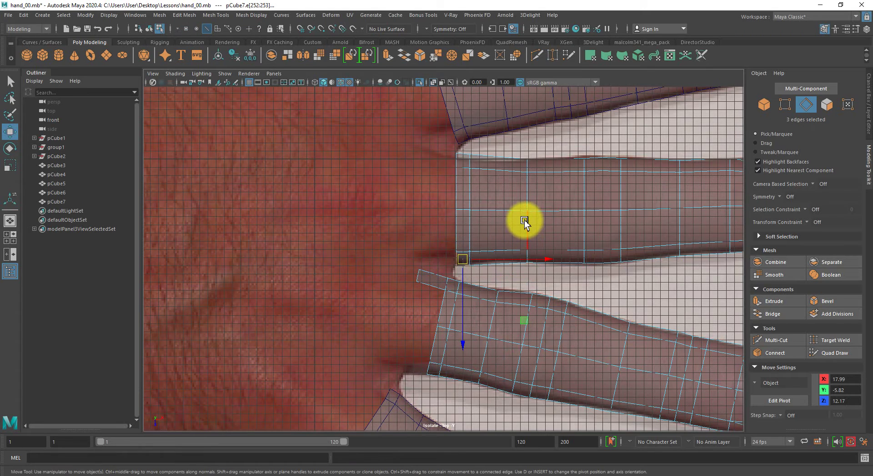
ctrl+drag(524, 221, 428, 223)
key(ctrl+e)
Bevel the shared middle edge of each extruded finger strip with a fraction of 0.5
key(space)
alt+drag(491, 278, 441, 258)
shift+click(418, 249)
click(416, 244)
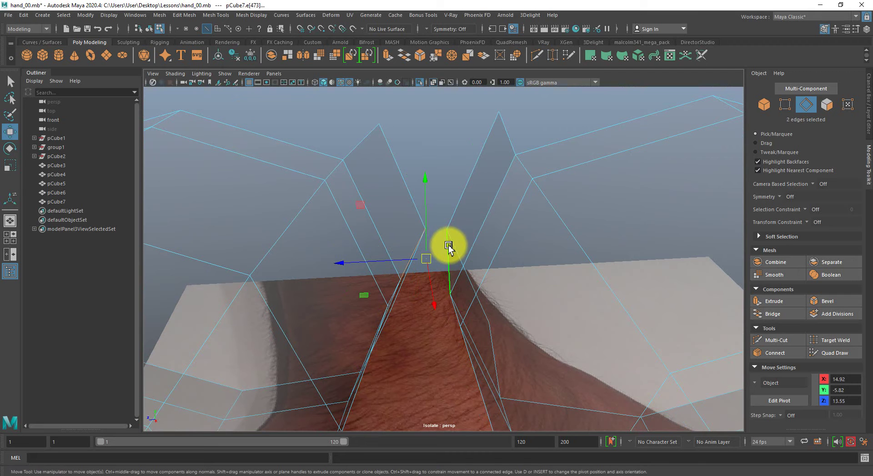
key(ctrl+b)
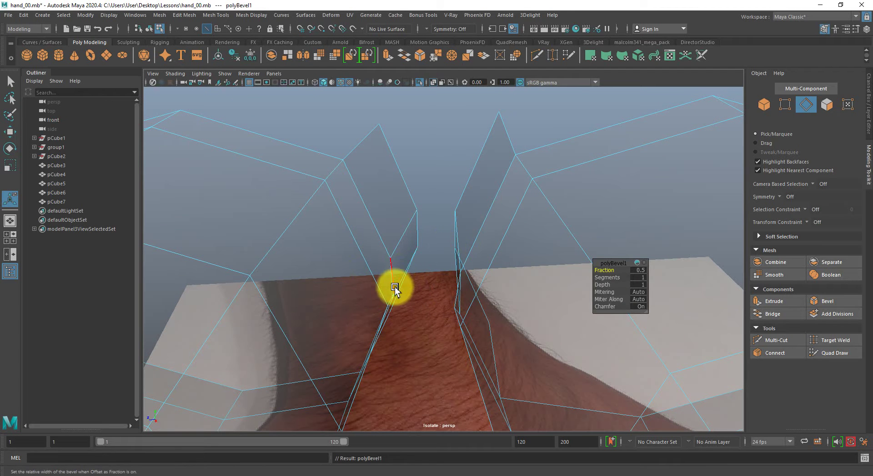
Merge the three beveled vertices on the finger rim of each extruded strip
alt+drag(394, 288, 361, 266)
key(q)
key(F9)
drag(364, 221, 391, 284)
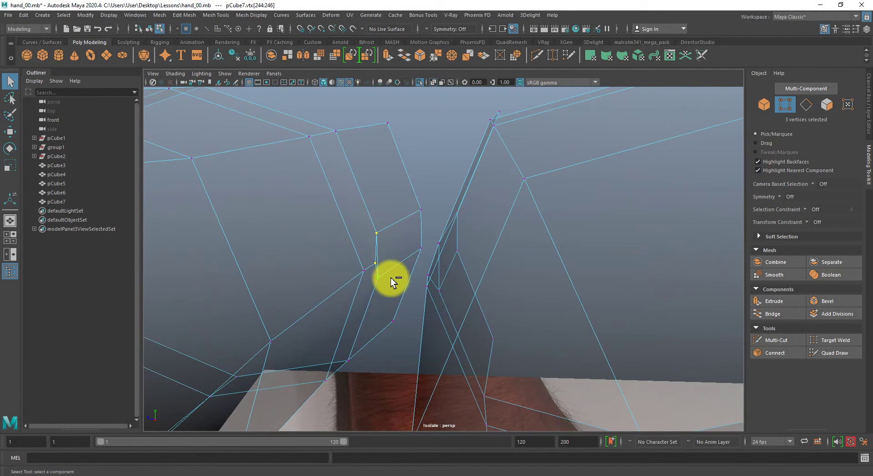
shift+right_drag(390, 278, 396, 195)
alt+drag(418, 267, 466, 272)
drag(484, 239, 503, 304)
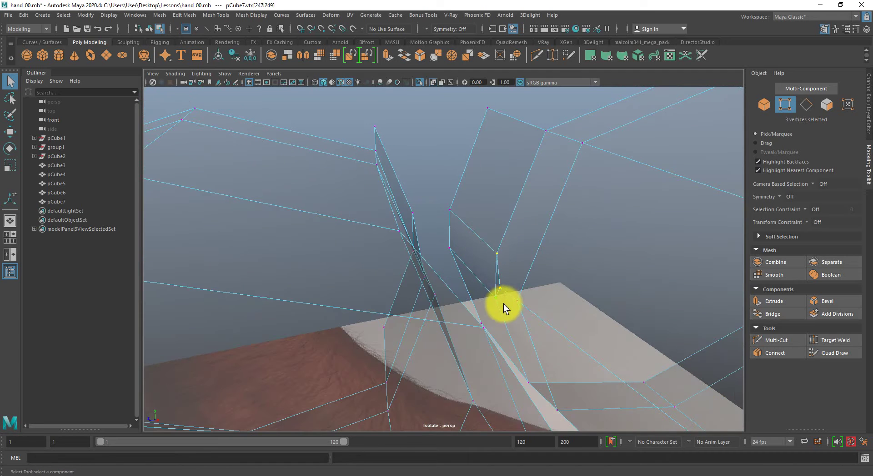
shift+right_drag(504, 304, 498, 200)
Delete the small triangular face left by the bevel on each finger strip
mouse_move(475, 227)
alt+mouse_down()
mouse_move(443, 252)
mouse_move(397, 250)
mouse_move(410, 241)
alt+mouse_up()
right_drag(410, 242, 417, 264)
click(415, 241)
alt+drag(415, 241, 452, 244)
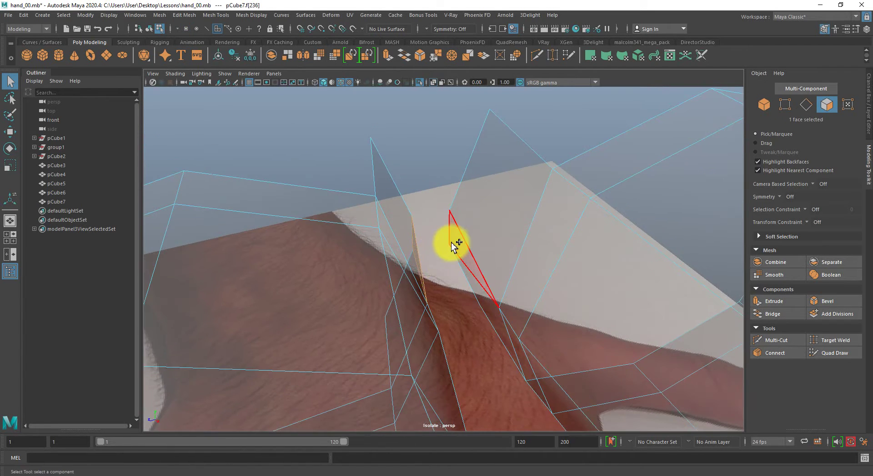
key(Delete)
Bridge two pairs of facing edges between the finger strips to form the web between ring and middle finger
alt+drag(423, 268, 456, 265)
shift+click(501, 238)
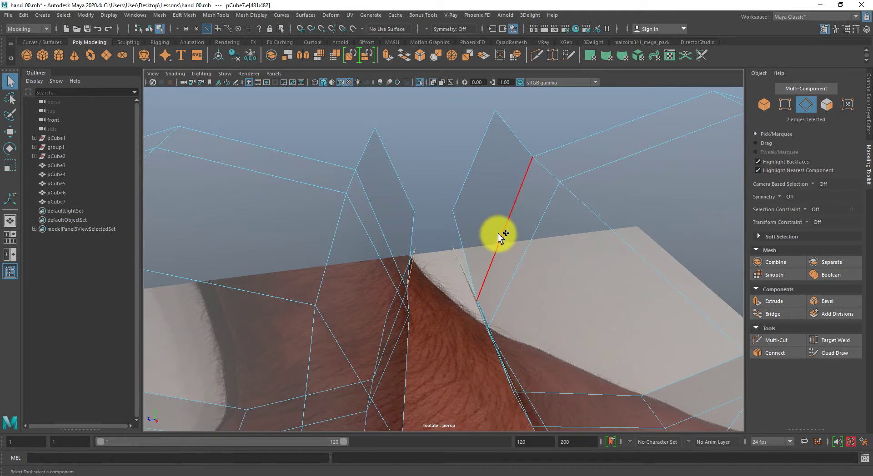
shift+right_drag(500, 238, 498, 345)
alt+drag(498, 344, 411, 227)
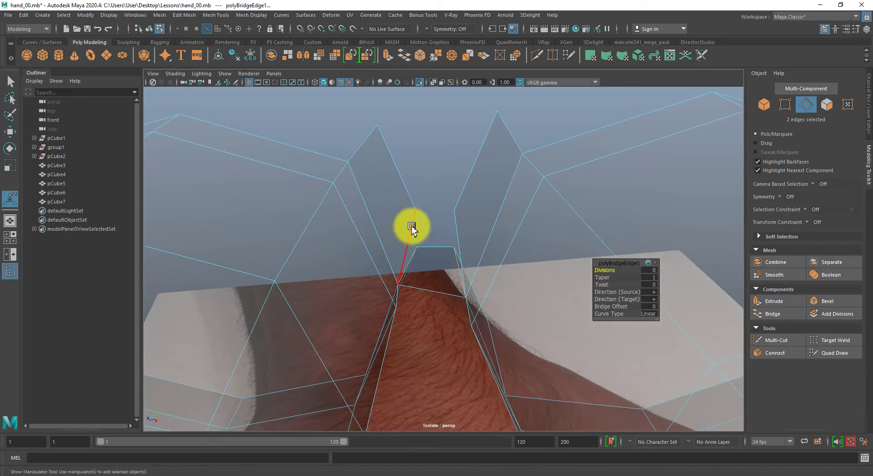
click(454, 224)
key(f)
key(g)
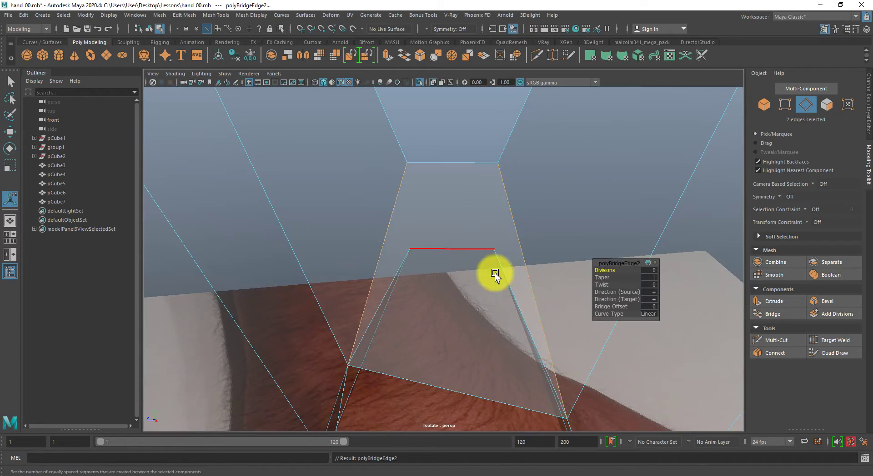
In top view, reposition the web's two finger-side vertices to follow the crease between the fingers
alt+right_drag(495, 273, 448, 266)
key(space)
drag(449, 267, 359, 259)
alt+right_drag(360, 259, 616, 338)
alt+right_drag(452, 327, 539, 332)
key(q)
right_drag(415, 299, 382, 299)
click(457, 309)
key(w)
drag(460, 314, 467, 306)
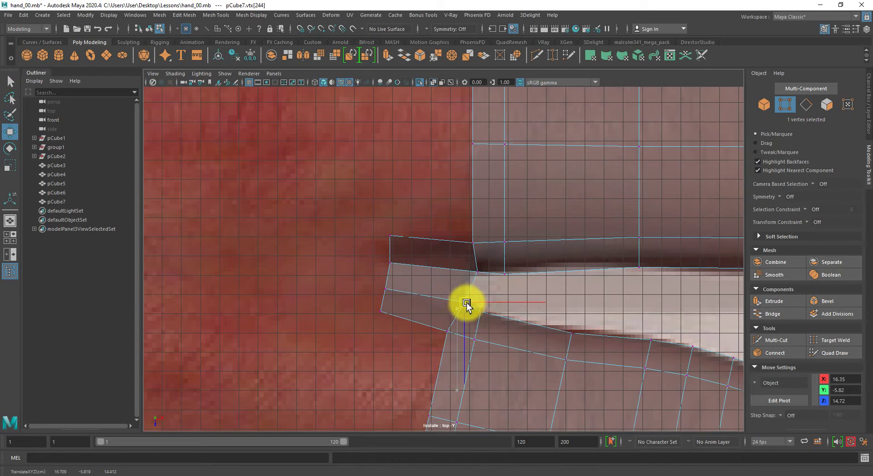
click(477, 273)
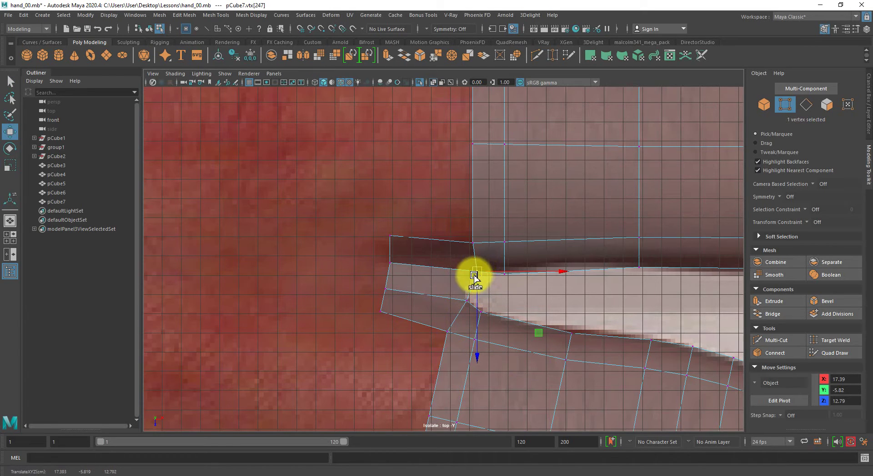
Cut an edge loop through the middle of the web and move its crease vertex to about X 16.73, Z 13.51
key(ctrl+shift+x)
click(467, 285)
key(q)
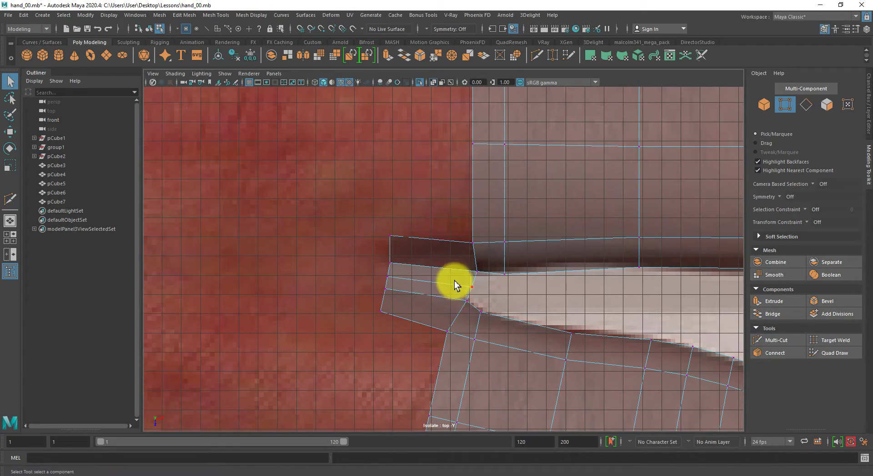
key(w)
drag(471, 287, 464, 286)
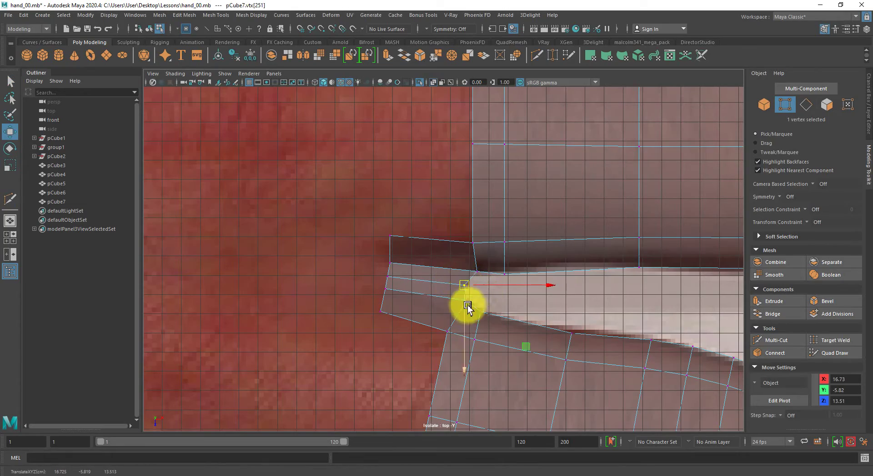
In perspective view, raise the web's two upper side vertices above its centre vertex to about Y -4.73
scroll(489, 314, down, 1)
alt+middle_drag(423, 314, 460, 313)
key(space)
drag(463, 284, 467, 226)
alt+drag(472, 255, 412, 293)
key(q)
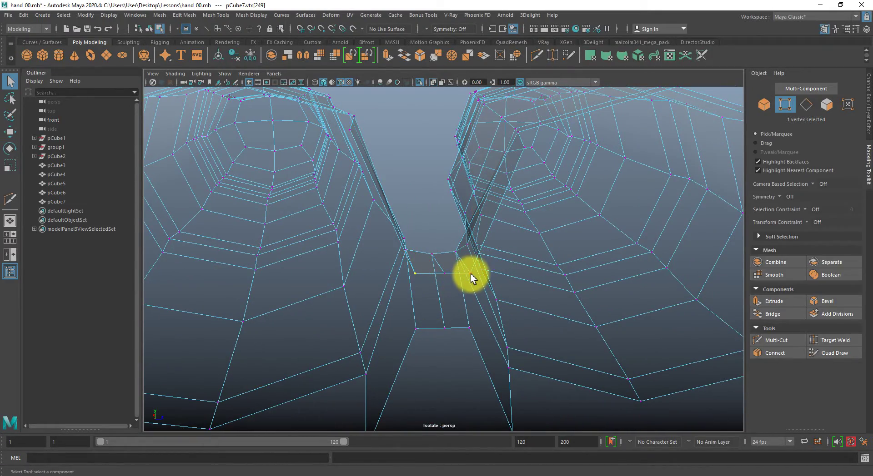
key(w)
drag(444, 218, 439, 201)
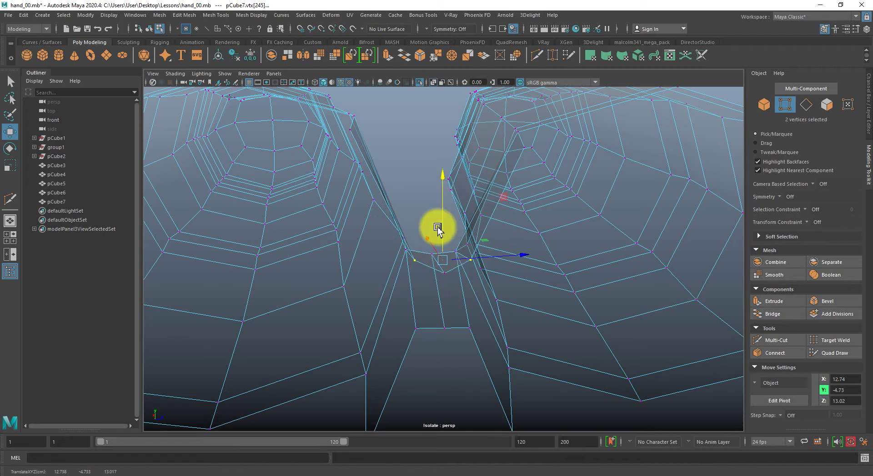
Lower the web's two lower side vertices below the centre vertex to about Y -7.32
drag(396, 306, 434, 347)
drag(458, 303, 476, 350)
key(ctrl+z)
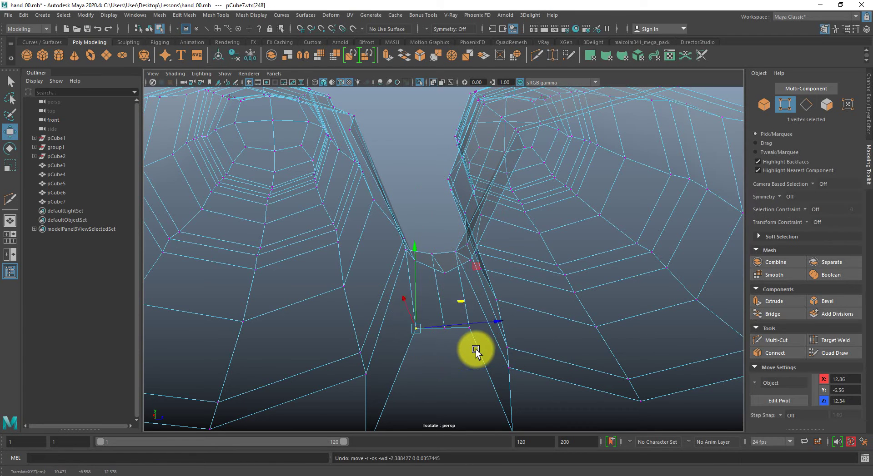
key(q)
shift+drag(463, 317, 476, 338)
key(w)
drag(441, 247, 443, 253)
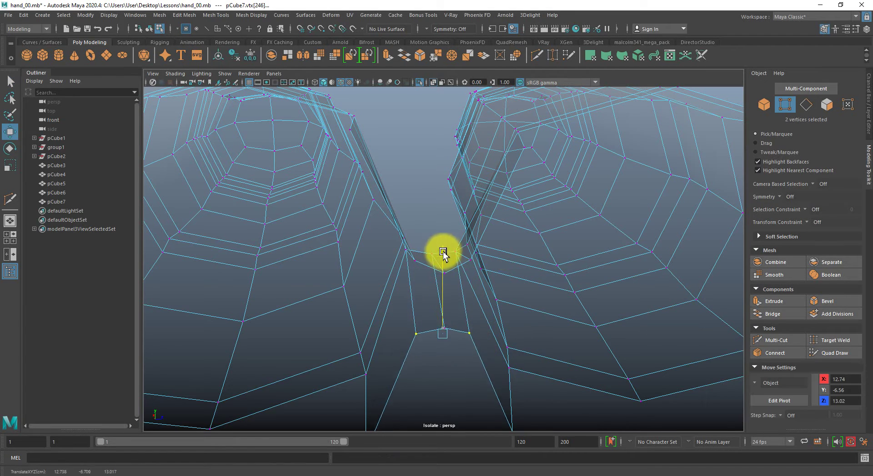
middle_drag(445, 268, 445, 268)
alt+drag(487, 306, 337, 326)
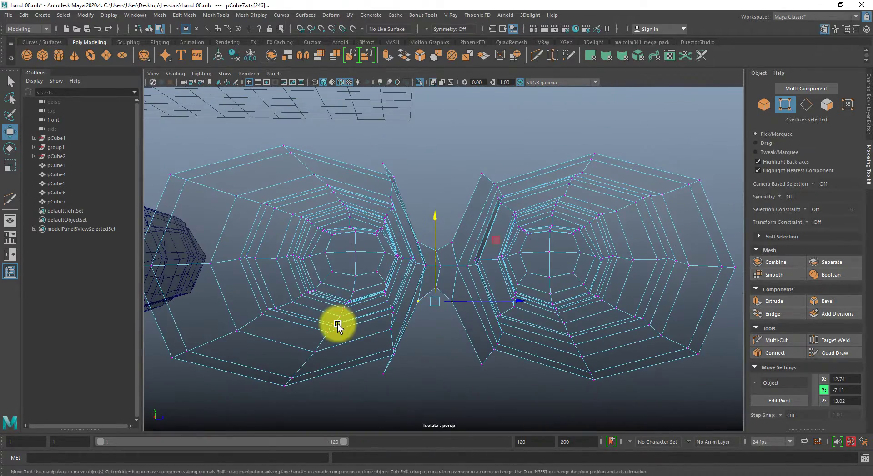
alt+drag(406, 264, 423, 391)
alt+right_drag(423, 392, 376, 317)
In top view, move the ten vertices at the web's palm end to about X 12.45, Z 12.74 and narrow that end
key(space)
key(space)
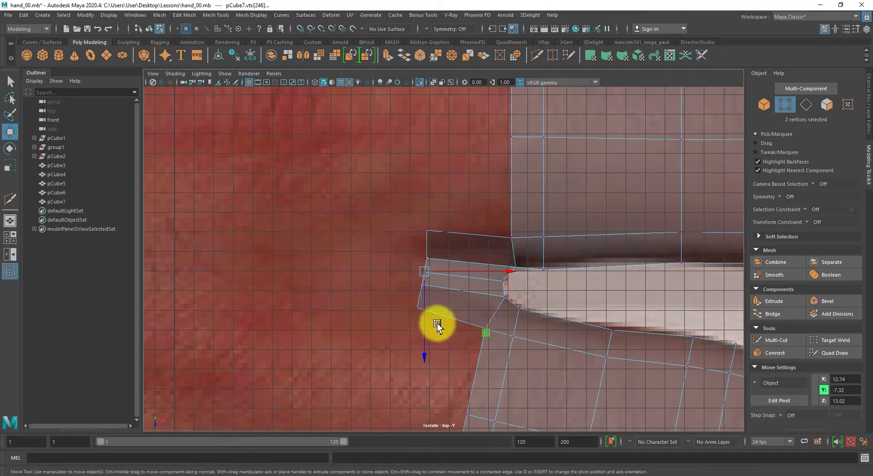
drag(351, 215, 468, 327)
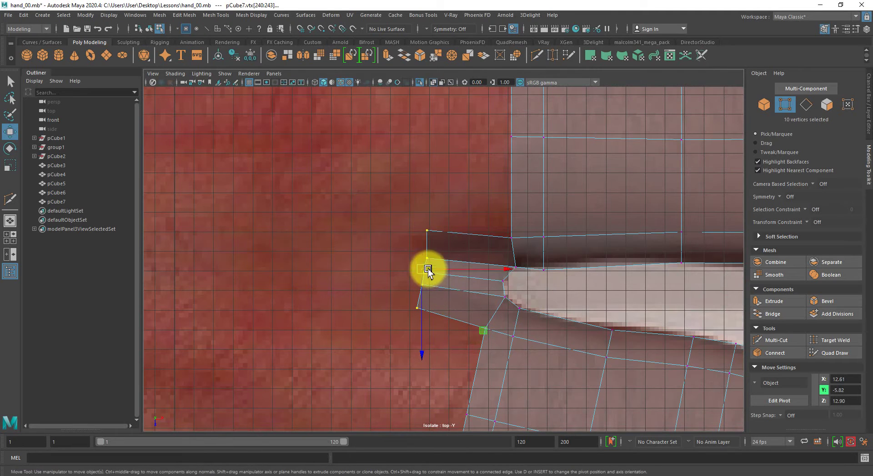
mouse_move(428, 269)
mouse_down()
mouse_move(501, 286)
mouse_move(385, 258)
mouse_move(419, 263)
mouse_up()
key(r)
key(w)
scroll(414, 271, down, 6)
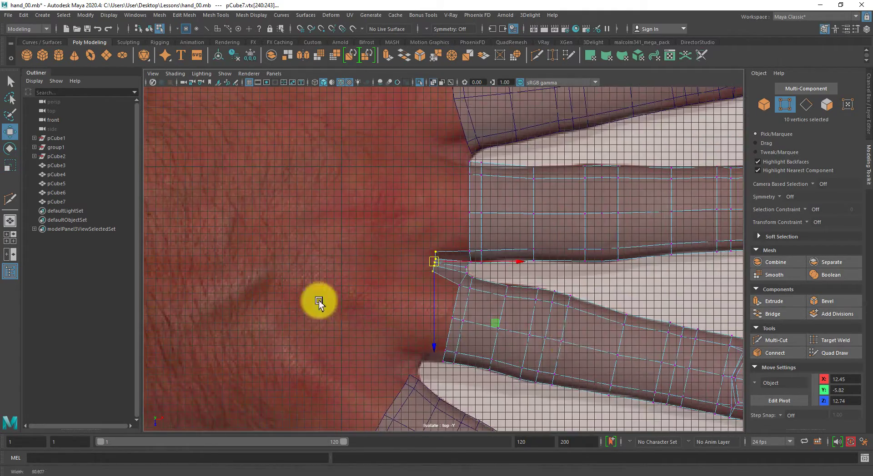
Shift the ring finger's base vertices towards the palm, placing the outer corner near X 11.04, Z 25.31 and the middle near X 13.12, Z 19.72
scroll(511, 269, up, 3)
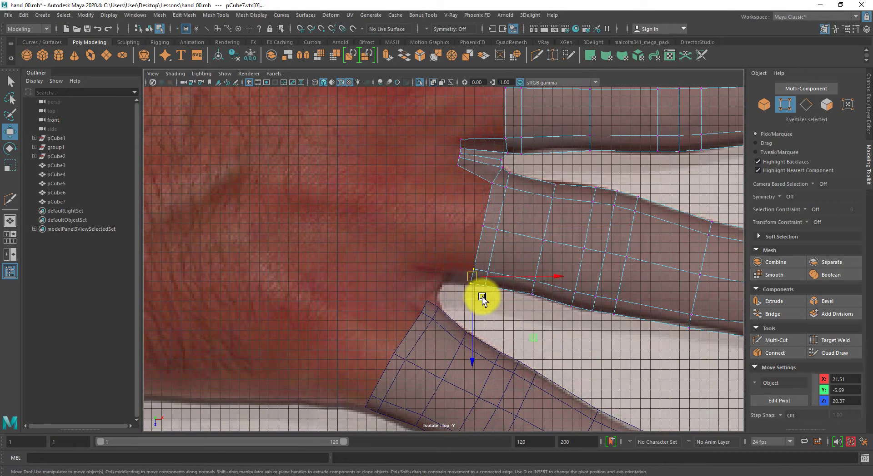
drag(477, 279, 448, 271)
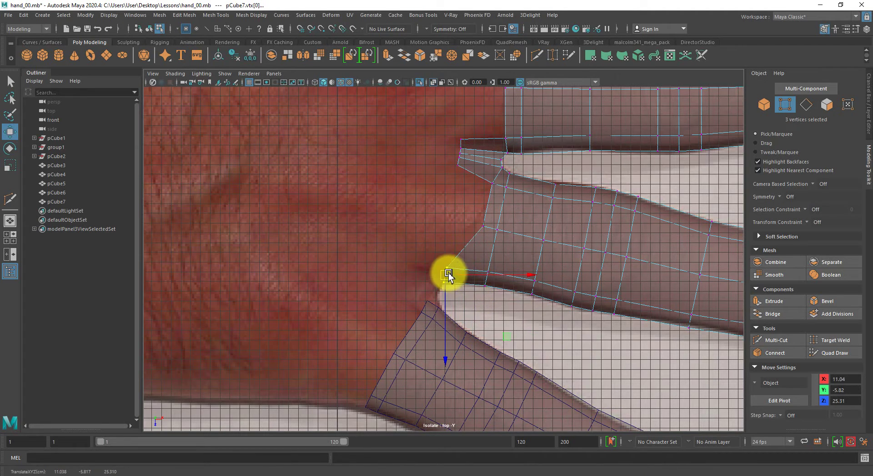
drag(456, 215, 489, 233)
drag(483, 226, 474, 222)
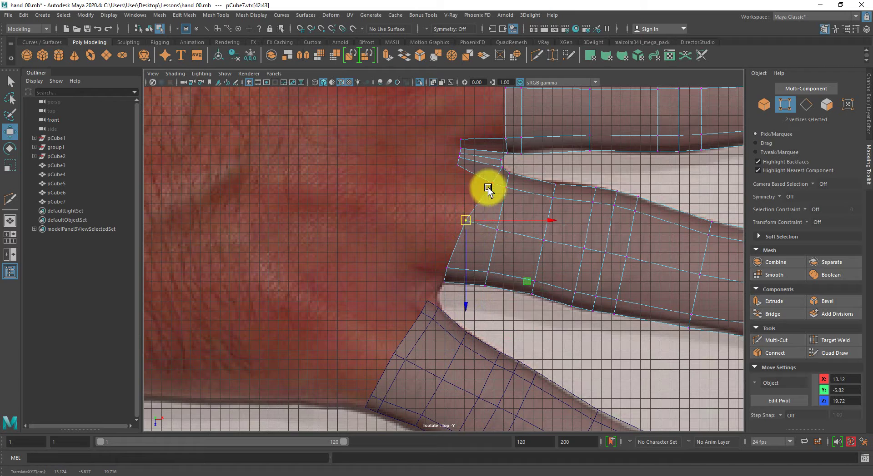
mouse_move(488, 187)
mouse_down()
mouse_move(496, 180)
mouse_move(489, 182)
mouse_up()
Move and rotate the six vertices at the little finger's inner base corner to fit the crease, at about X 22.23, Y -21.71
alt+middle_drag(443, 293, 468, 227)
scroll(468, 227, up, 1)
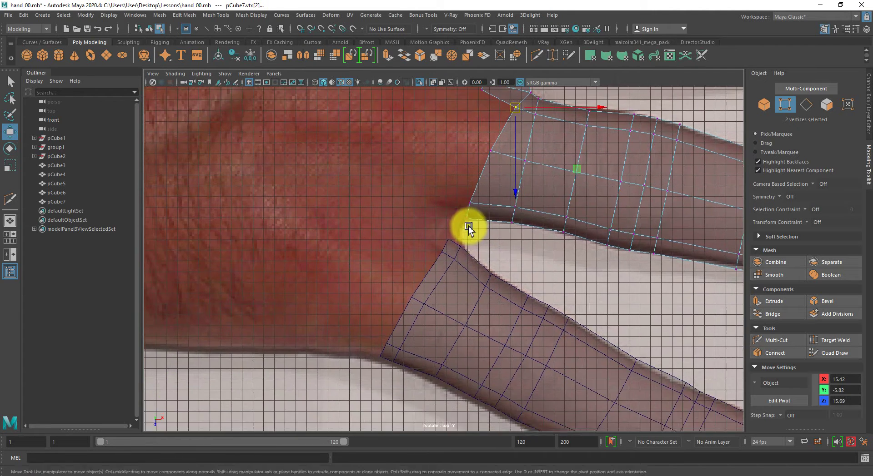
scroll(468, 227, up, 3)
click(471, 284)
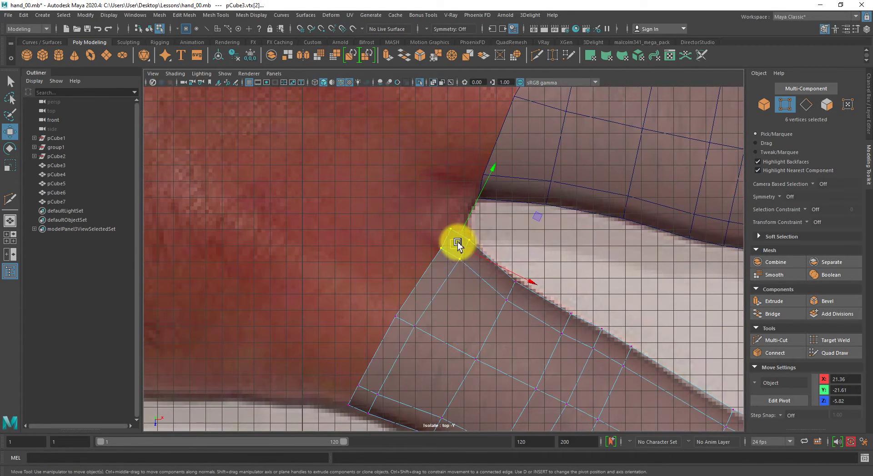
drag(457, 244, 474, 260)
key(e)
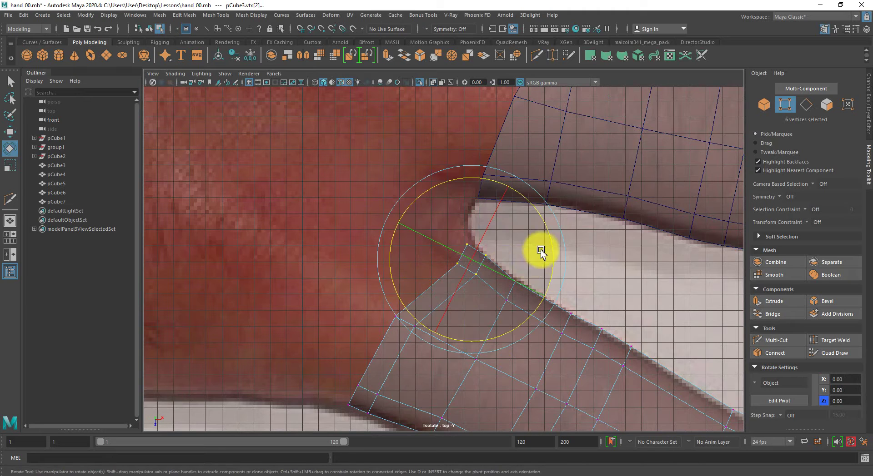
key(q)
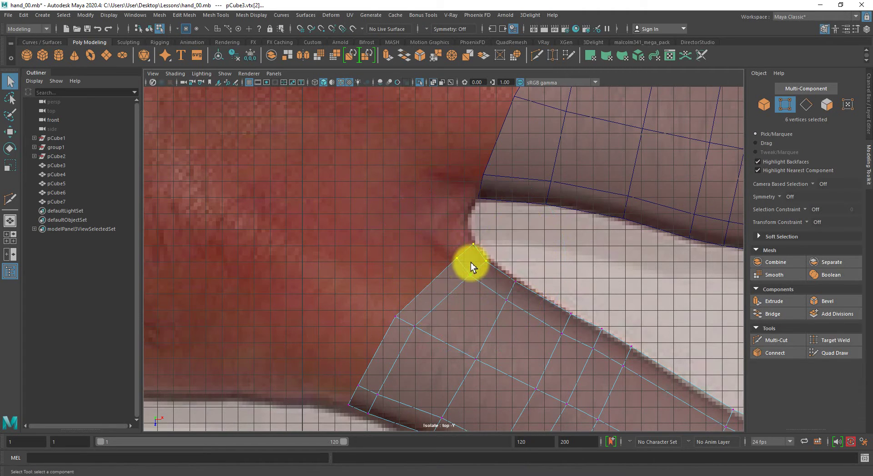
key(w)
drag(471, 259, 473, 254)
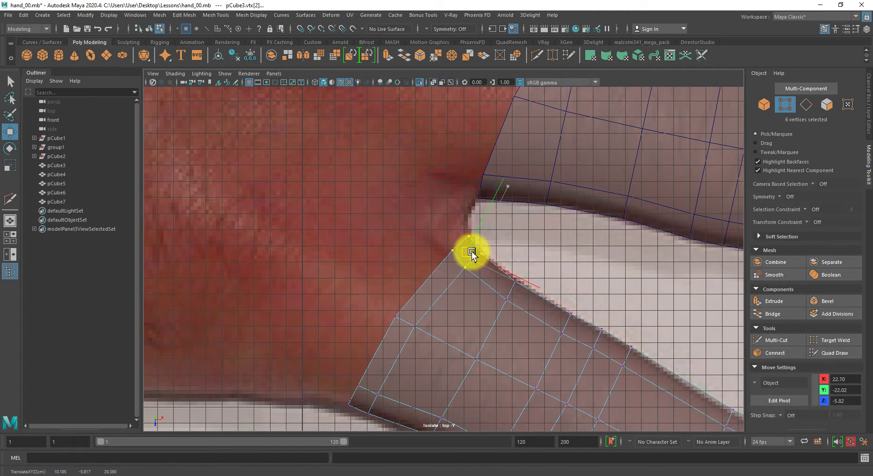
Adjust the little finger's outer-edge vertices near the base and the end knuckle to match the photo outline
alt+right_drag(517, 292, 423, 298)
alt+middle_drag(423, 298, 445, 184)
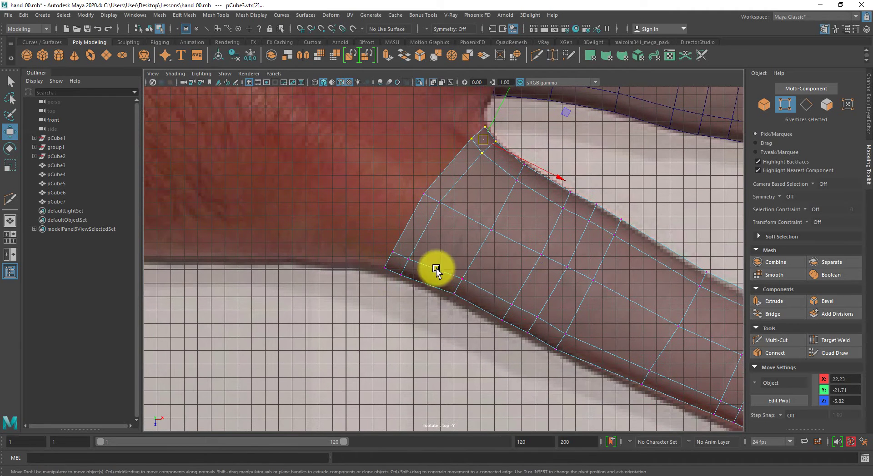
drag(459, 295, 459, 295)
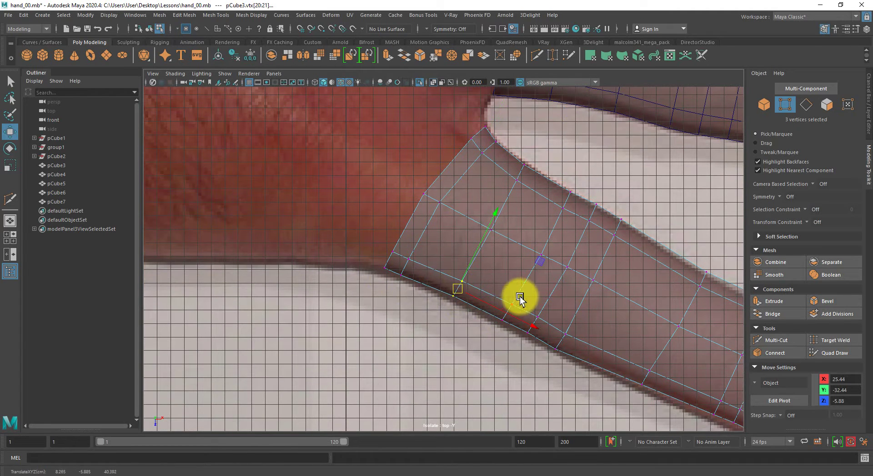
drag(520, 298, 534, 328)
alt+middle_drag(580, 312, 379, 217)
alt+middle_drag(509, 208, 470, 158)
drag(470, 137, 721, 370)
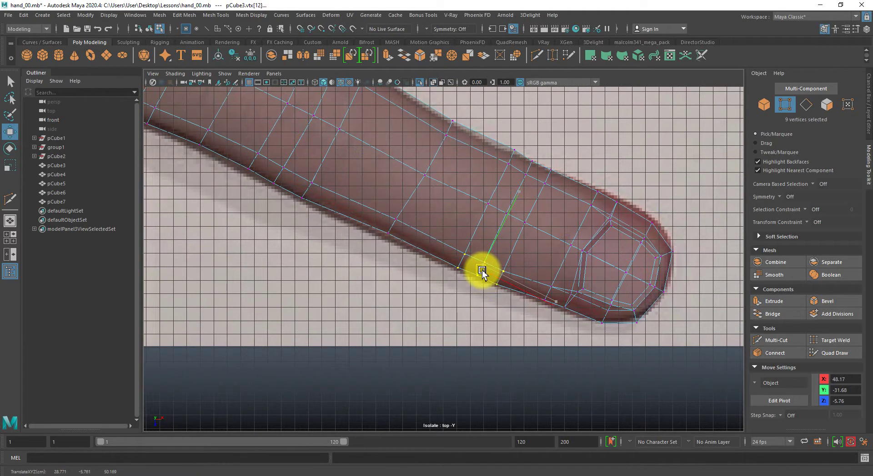
Fit the twelve inner-edge vertices near the little finger's end knuckle and the eight fingertip corner vertices to the photo outline
alt+middle_drag(497, 175, 462, 230)
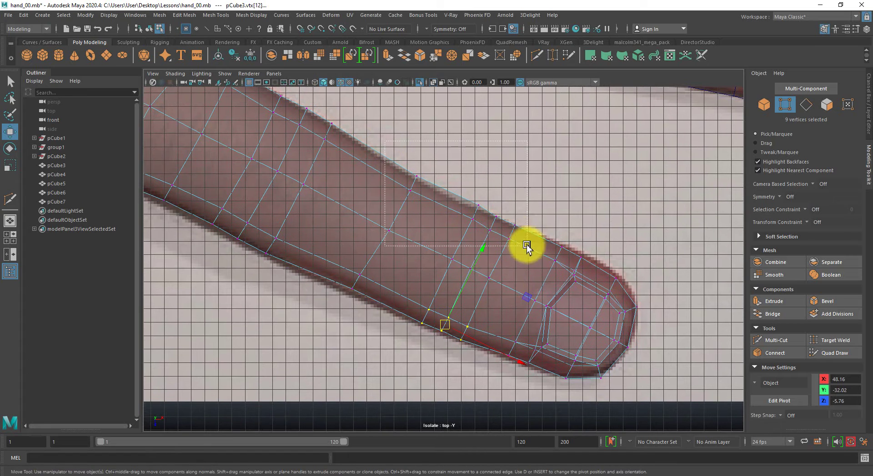
drag(526, 246, 523, 260)
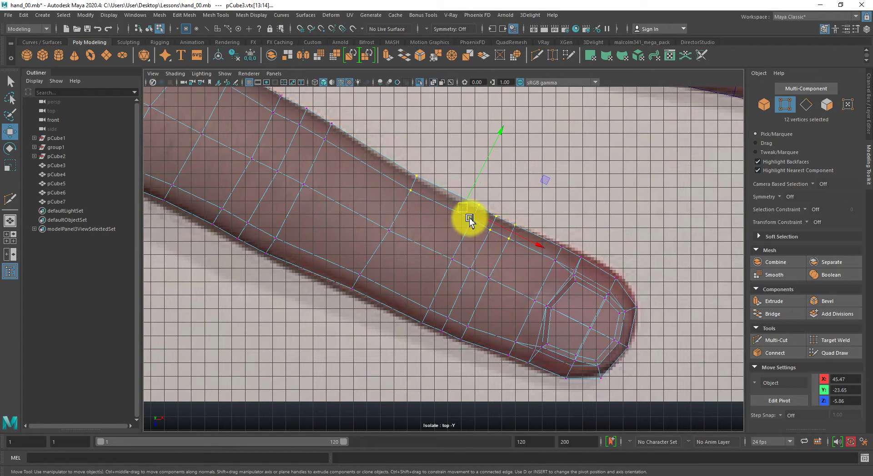
drag(472, 189, 473, 188)
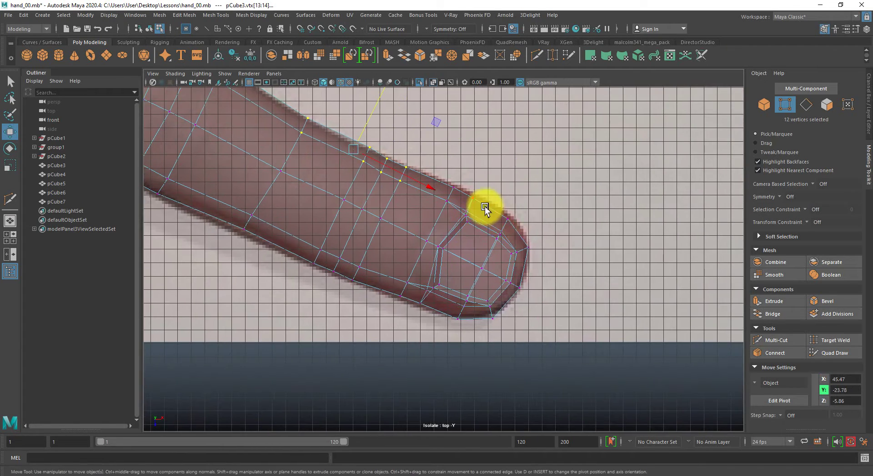
drag(512, 241, 516, 237)
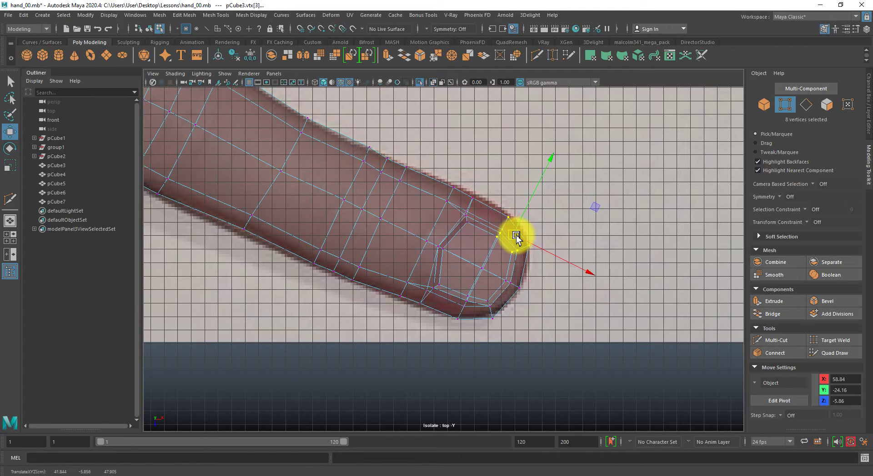
Align the middle finger's base corner vertices on both sides with the finger edges in the photo
alt+right_drag(564, 253, 168, 191)
alt+middle_drag(462, 181, 512, 230)
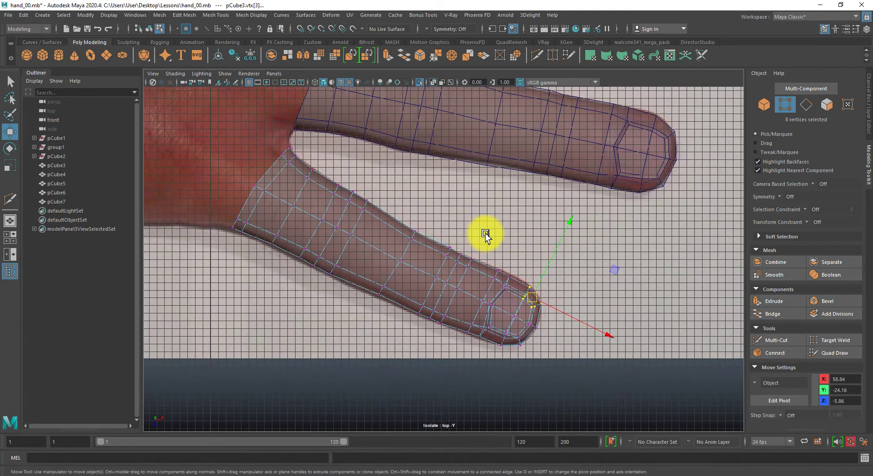
alt+right_drag(496, 233, 513, 181)
alt+middle_drag(512, 181, 530, 311)
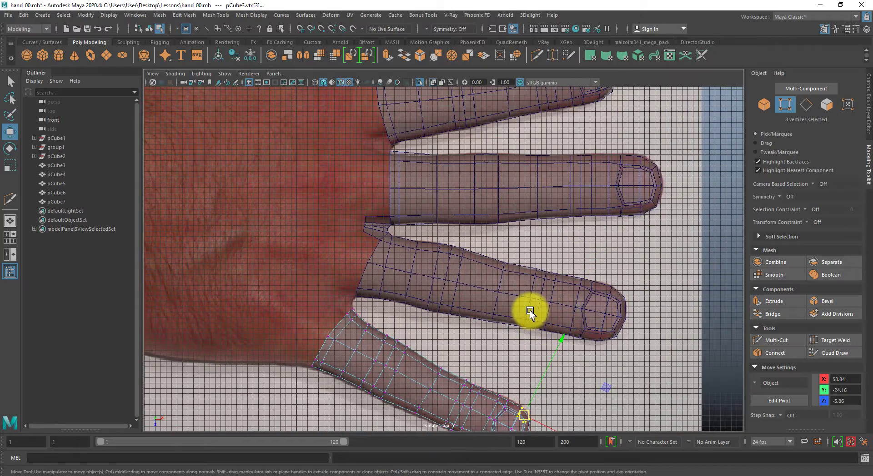
alt+middle_drag(438, 268, 479, 264)
alt+right_drag(422, 279, 543, 334)
alt+middle_drag(467, 165, 483, 306)
scroll(466, 283, up, 4)
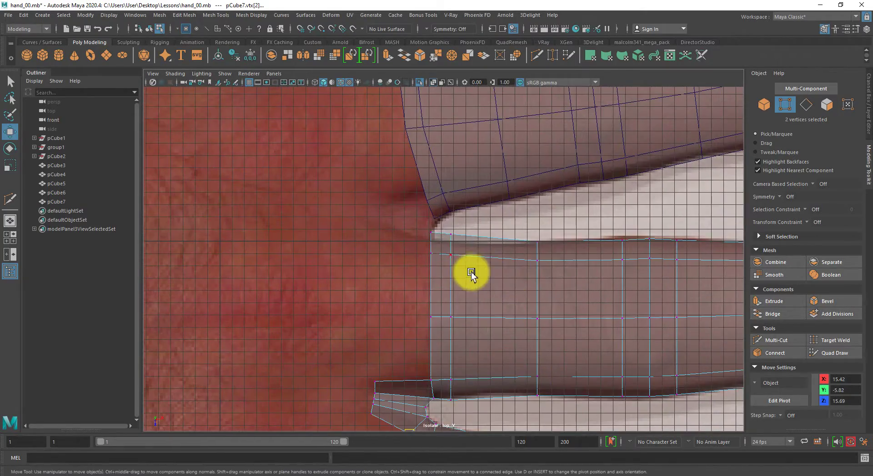
drag(389, 223, 440, 253)
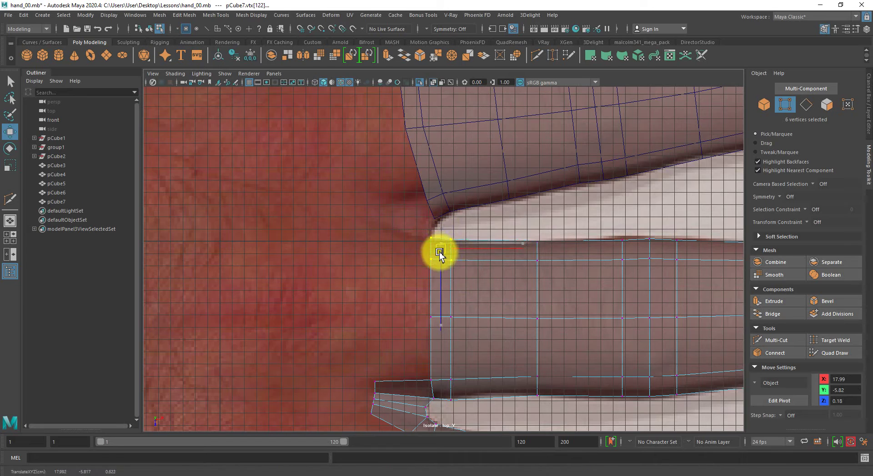
drag(447, 390, 451, 404)
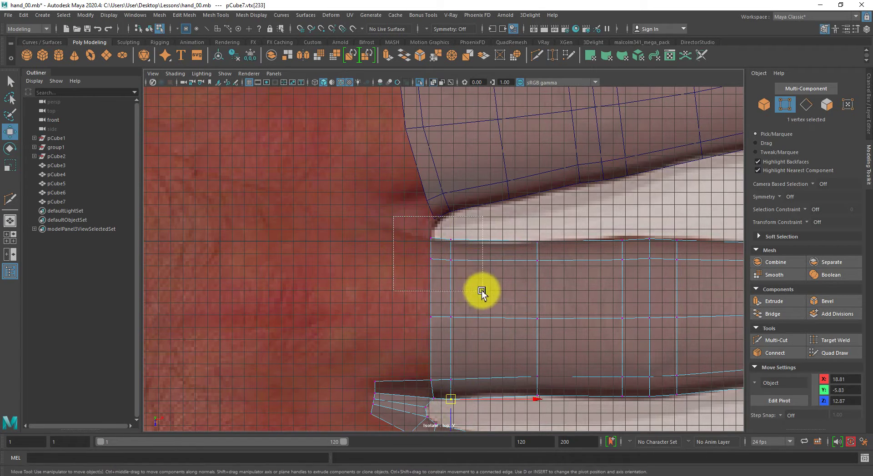
key(ctrl+z)
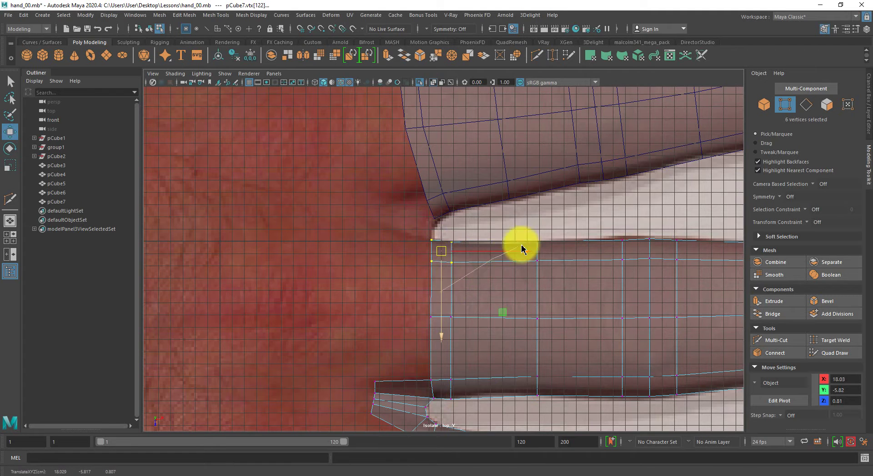
Combine the middle and index finger meshes into one object
key(F8)
shift+click(559, 163)
shift+right_drag(567, 156, 563, 346)
scroll(465, 261, up, 1)
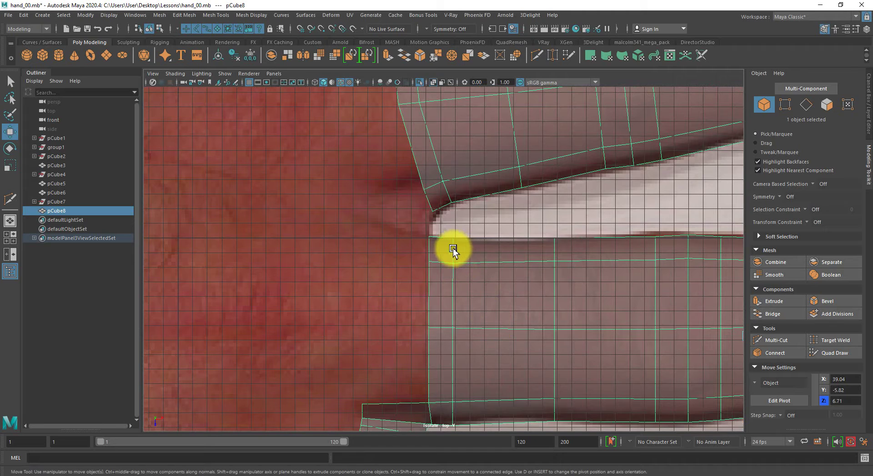
Extrude the four facing border edges at the middle and index finger bases towards the palm
right_drag(427, 148, 427, 147)
double_click(439, 235)
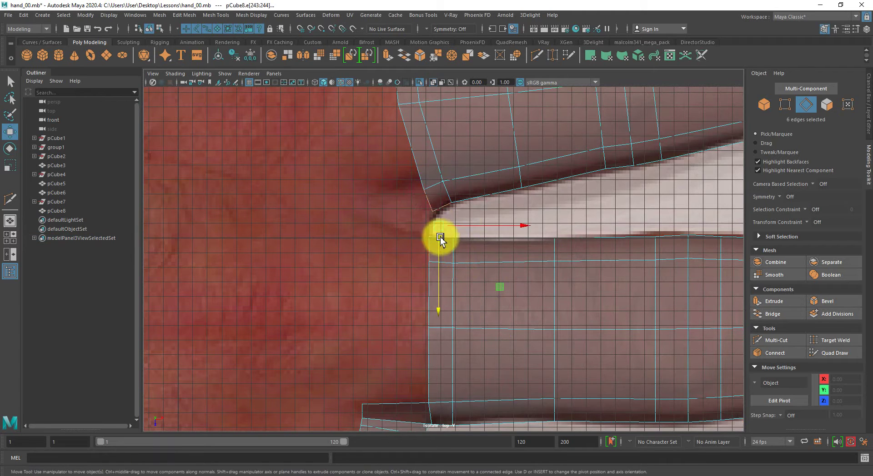
drag(515, 162, 445, 283)
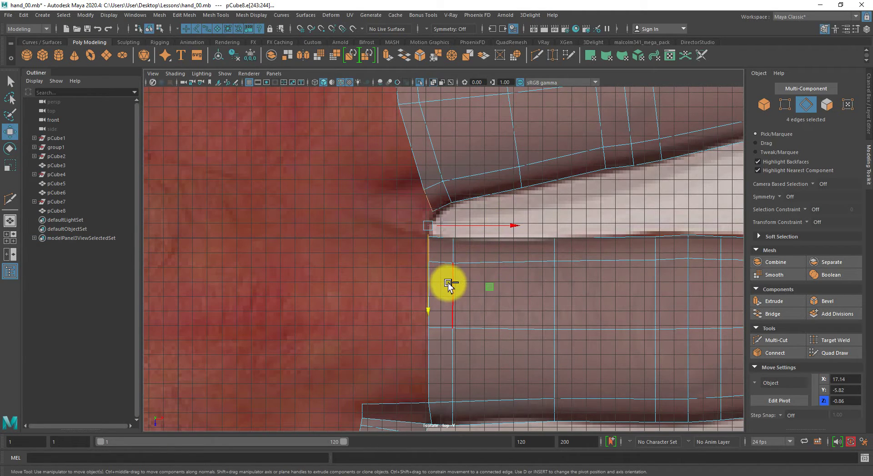
key(ctrl+e)
key(w)
drag(428, 225, 380, 203)
In perspective view, bevel the middle edge of each extruded strip between the middle and index fingers and switch to vertex selection
key(space)
alt+right_drag(610, 246, 478, 273)
alt+drag(477, 273, 454, 272)
click(490, 252)
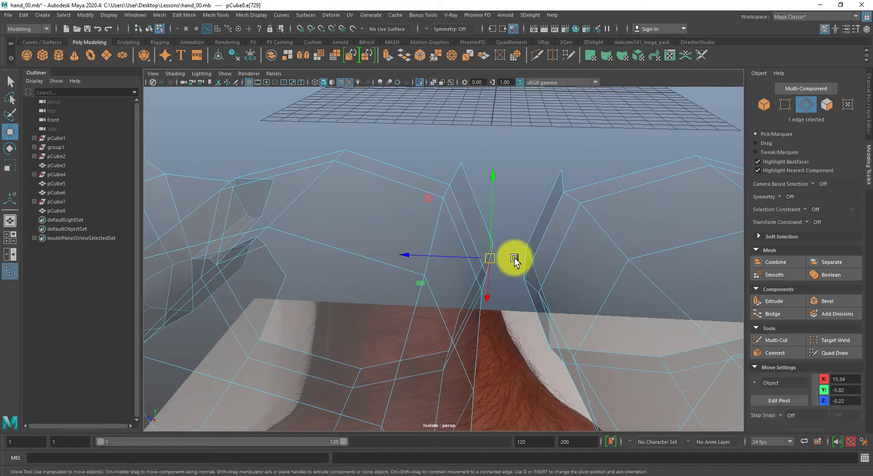
alt+drag(506, 262, 525, 261)
shift+click(529, 256)
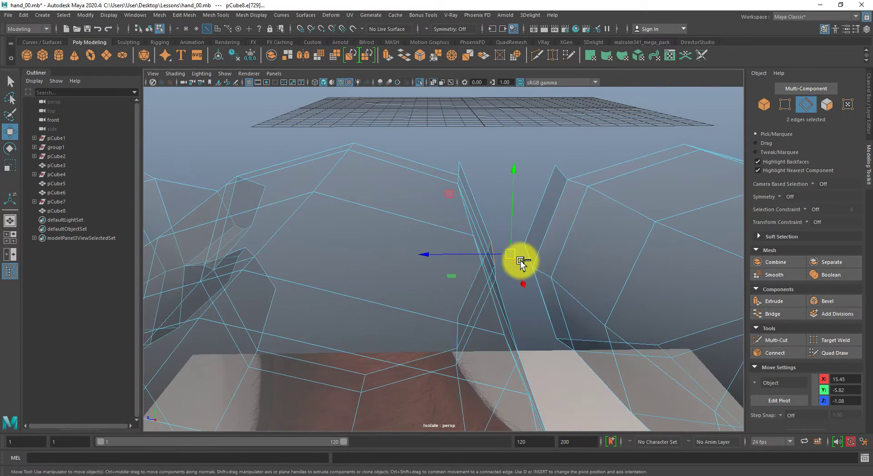
key(ctrl+b)
key(q)
key(F9)
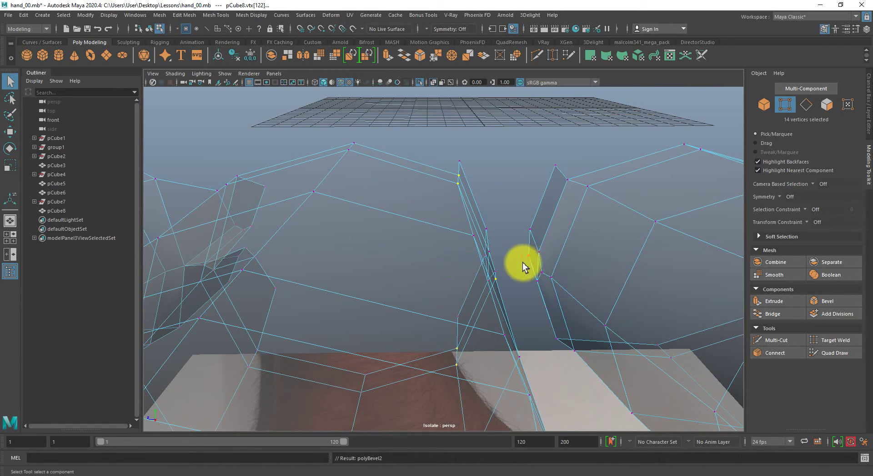
Bridge the facing inner edges of the extruded strips between the middle and index fingers, with one division
alt+drag(522, 263, 545, 266)
click(455, 234)
click(469, 270)
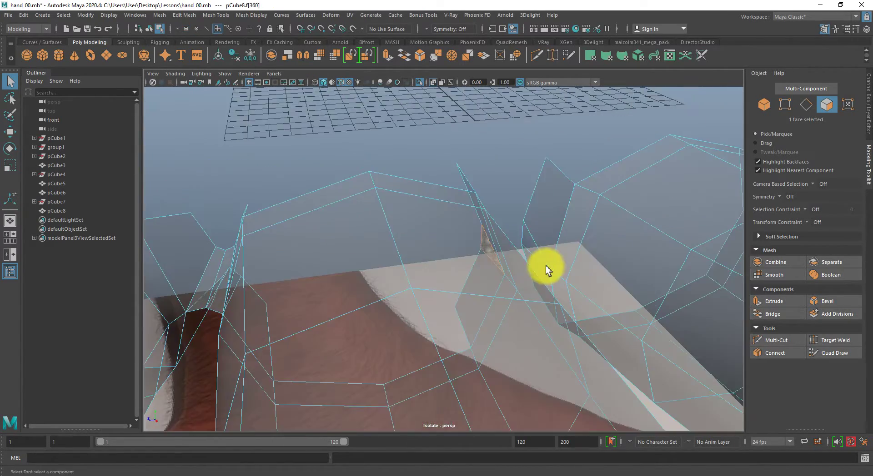
click(520, 242)
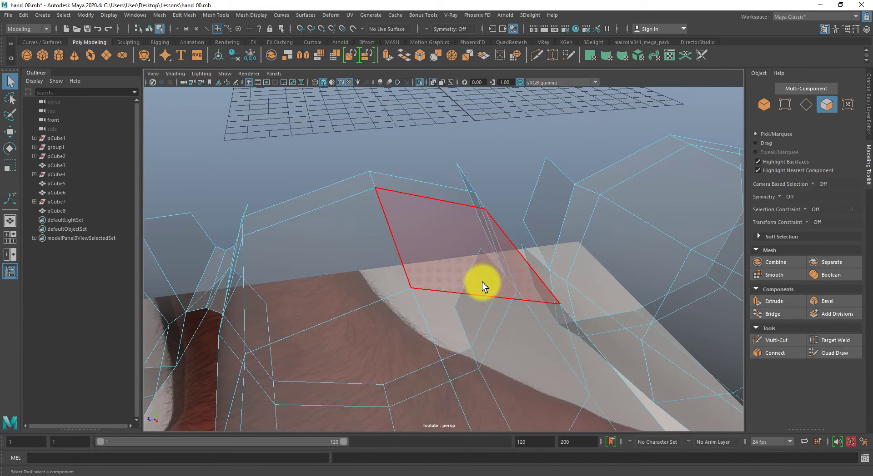
alt+drag(482, 282, 445, 276)
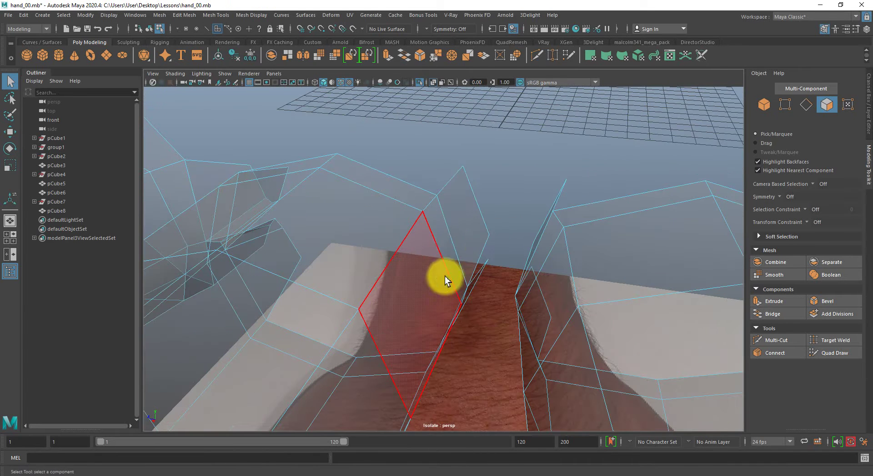
shift+click(482, 273)
alt+drag(499, 259, 534, 265)
shift+click(538, 250)
shift+right_drag(563, 213, 569, 317)
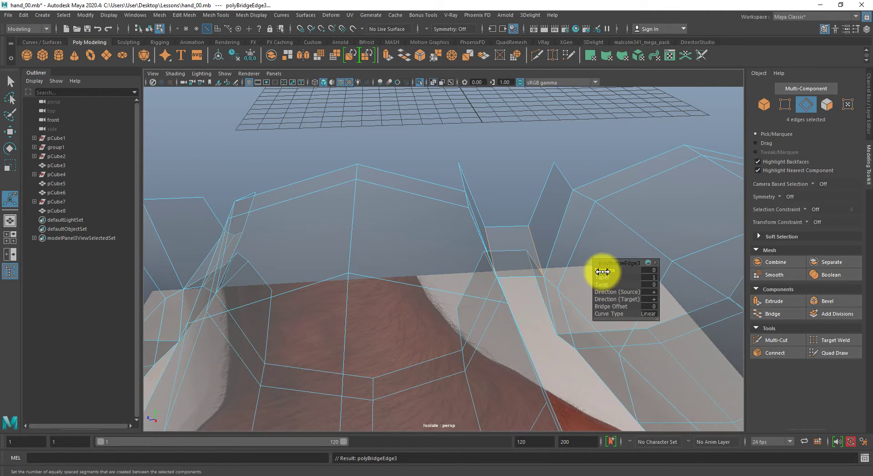
alt+shift+drag(605, 274, 442, 267)
In top view, move the finger-side vertices of the middle-index webbing onto the edge of the finger gap in the photo
key(F9)
key(w)
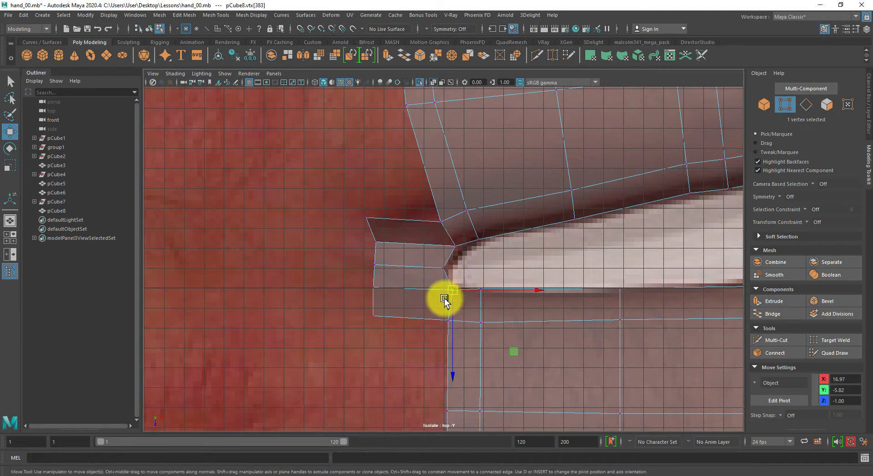
click(454, 246)
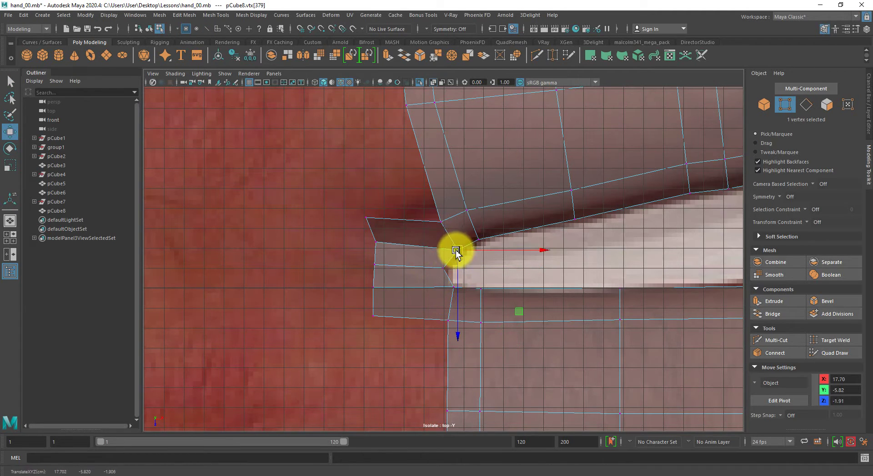
Scale the palm-side end vertices of the middle-index webbing closer together and flatten them into a straight line
drag(348, 208, 365, 308)
key(r)
key(w)
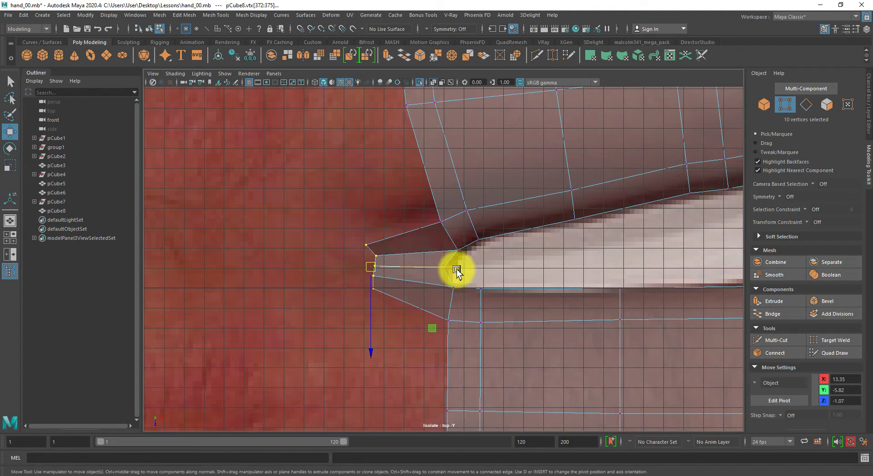
key(e)
key(r)
drag(451, 268, 243, 285)
key(w)
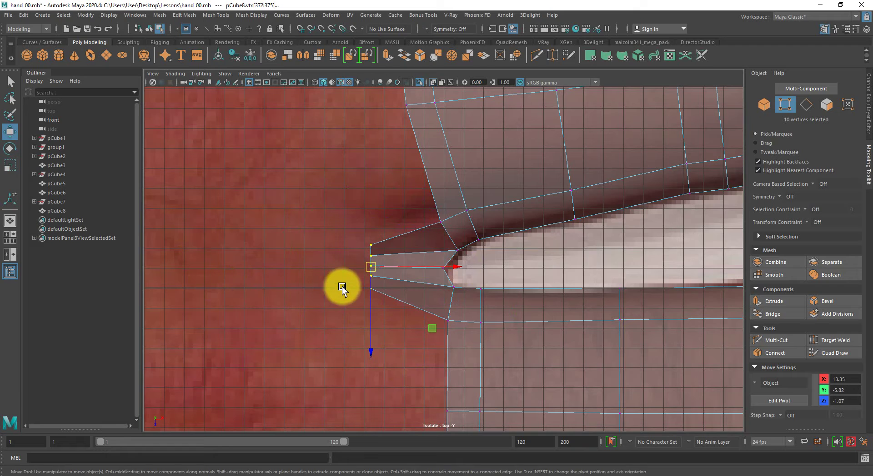
Reposition the webbing's palm-side end, its corner vertices and the adjoining index finger base vertices to even out the webbing
mouse_move(363, 271)
mouse_down()
mouse_move(377, 266)
mouse_move(369, 265)
mouse_up()
mouse_move(421, 261)
mouse_down()
mouse_move(442, 274)
mouse_move(424, 273)
mouse_up()
drag(374, 220, 406, 242)
drag(382, 239, 440, 212)
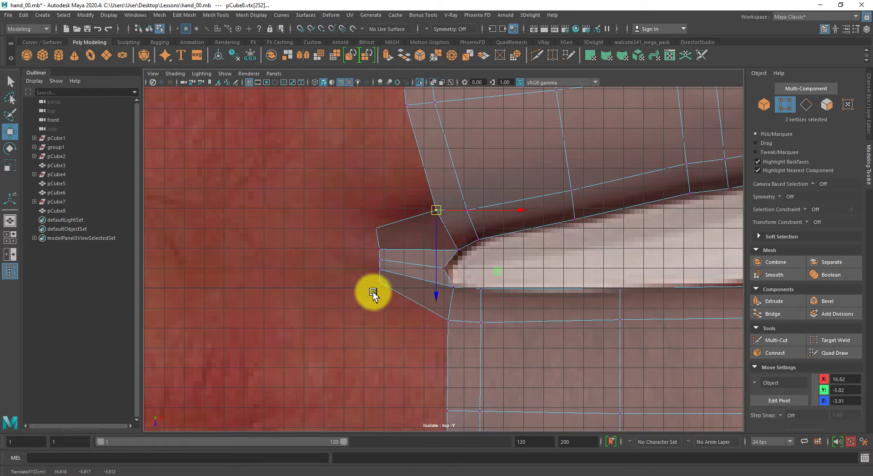
drag(385, 287, 385, 288)
drag(381, 284, 381, 297)
drag(432, 256, 450, 272)
Return to perspective view and object mode, and turn off X-ray shading
alt+right_drag(499, 284, 427, 316)
key(space)
drag(448, 305, 452, 259)
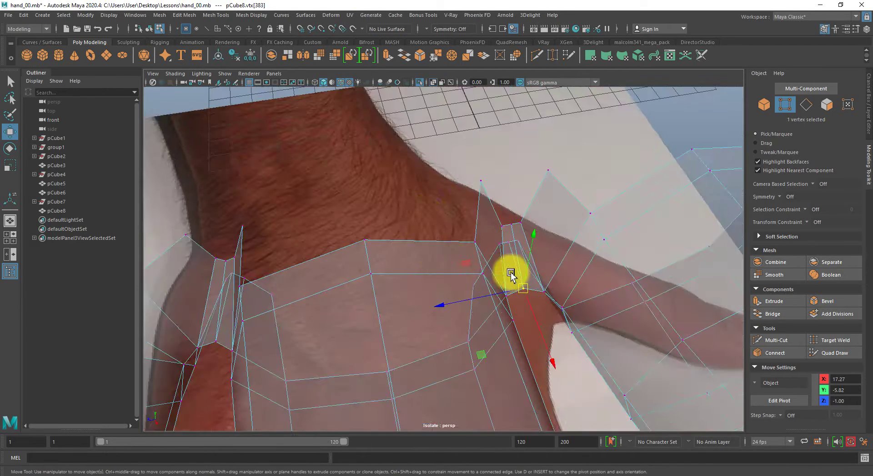
alt+drag(510, 274, 539, 306)
right_drag(540, 306, 570, 177)
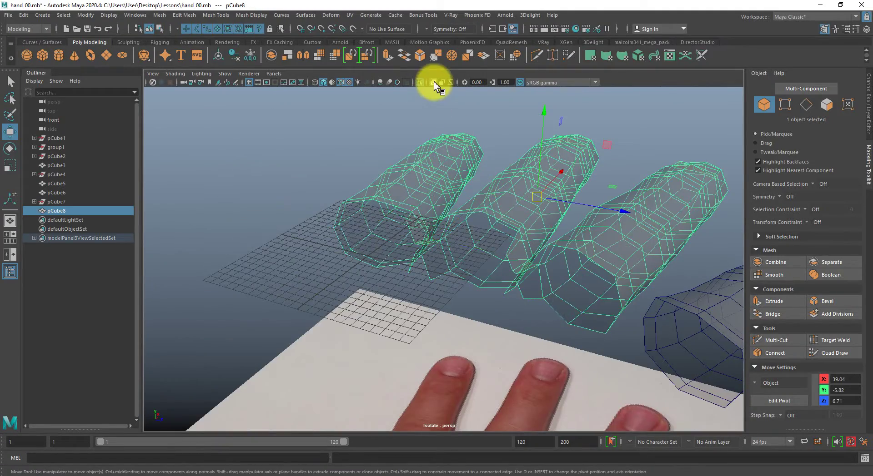
click(434, 82)
Select the joined fingers and the little finger, set the scale axis to World and scale both meshes vertically
alt+right_drag(391, 187, 329, 187)
alt+drag(329, 187, 423, 253)
shift+click(588, 263)
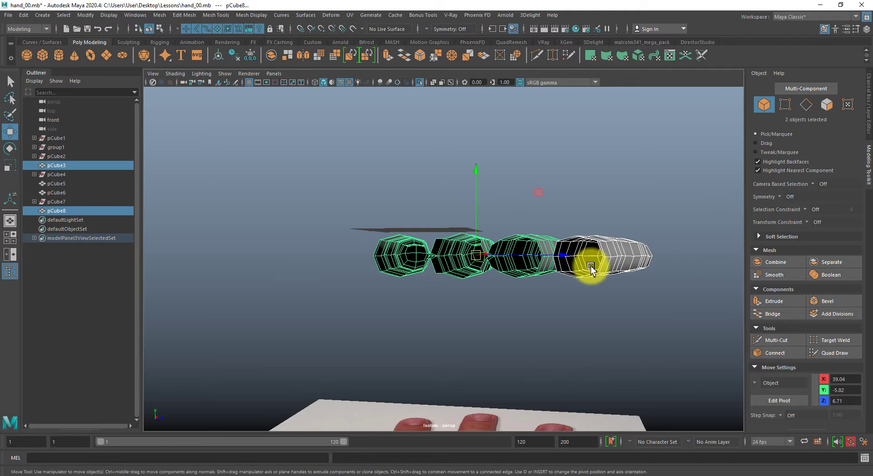
key(r)
drag(472, 169, 473, 150)
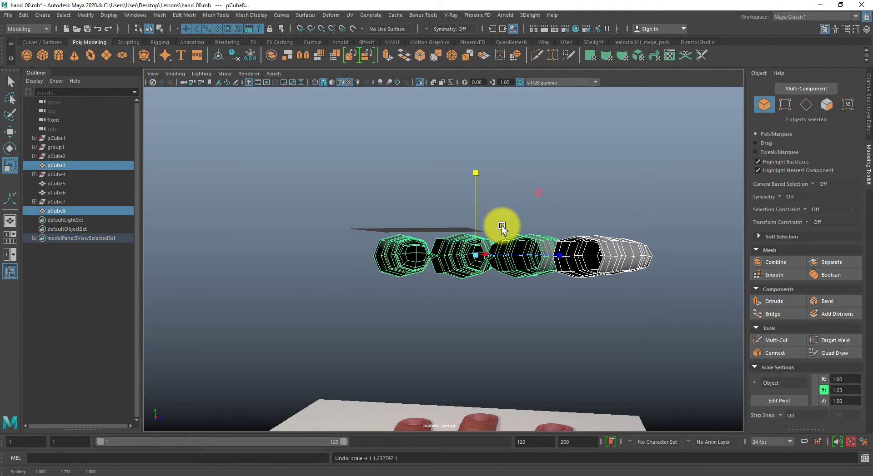
ctrl+shift+right_drag(502, 226, 477, 227)
drag(476, 174, 658, 269)
middle_drag(547, 278, 546, 278)
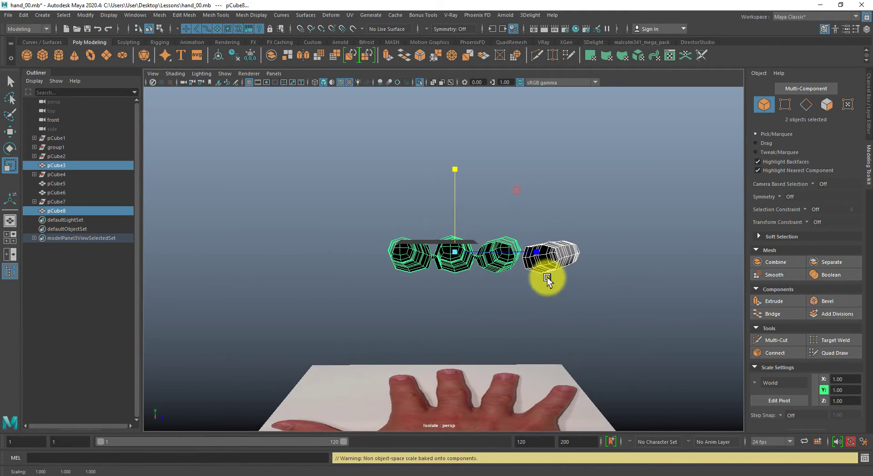
Select only the separate little finger mesh and move it slightly downwards
alt+drag(547, 278, 482, 294)
alt+right_drag(482, 294, 496, 360)
click(495, 359)
alt+drag(496, 359, 487, 301)
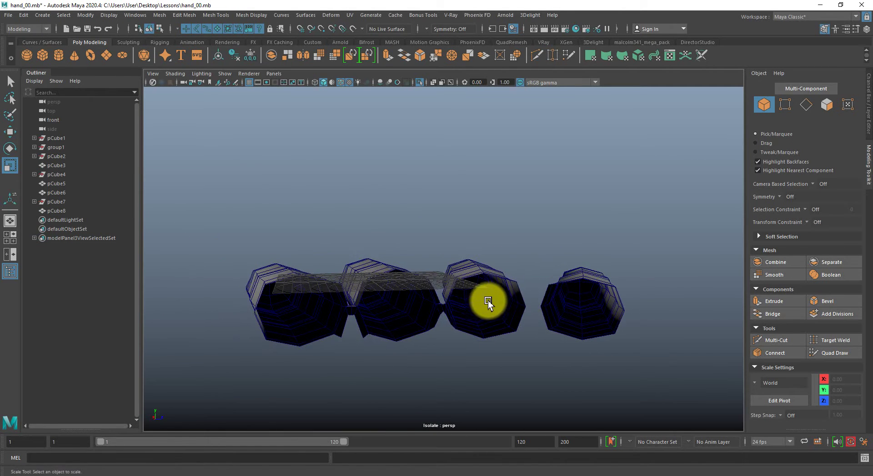
click(558, 269)
key(w)
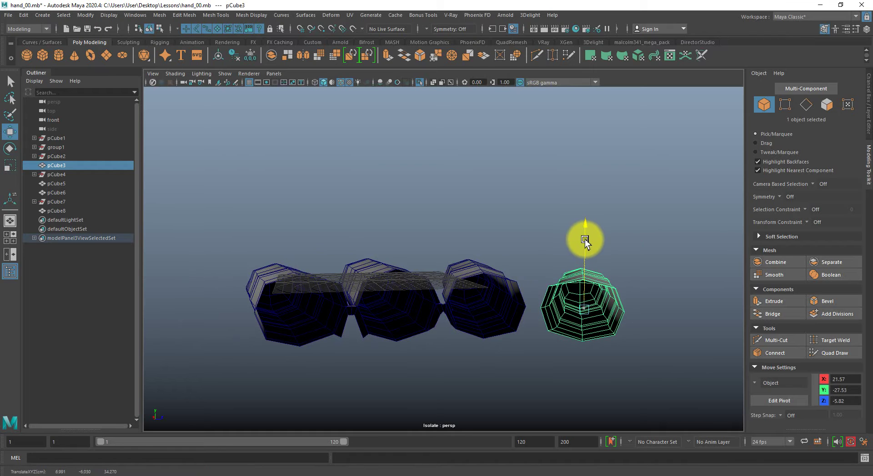
alt+drag(453, 307, 390, 302)
Lower the vertices of the middle and index fingers slightly, and lower the index finger's vertices further
right_drag(381, 278, 242, 272)
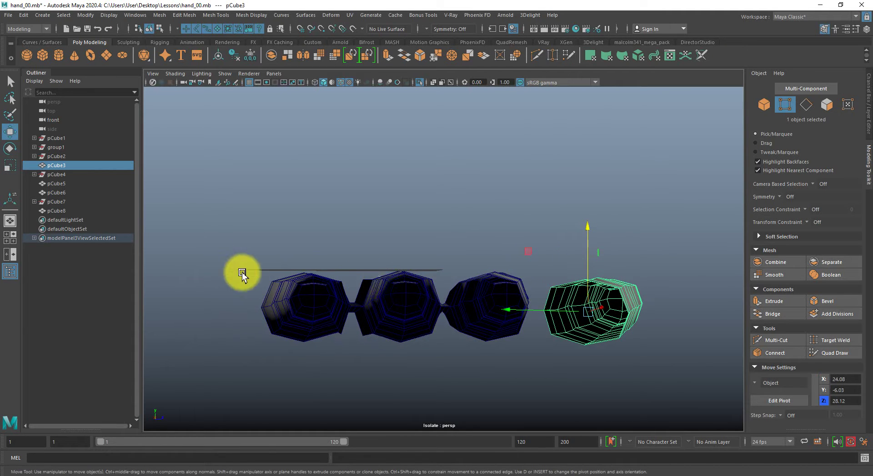
drag(201, 225, 443, 357)
alt+right_drag(443, 358, 544, 421)
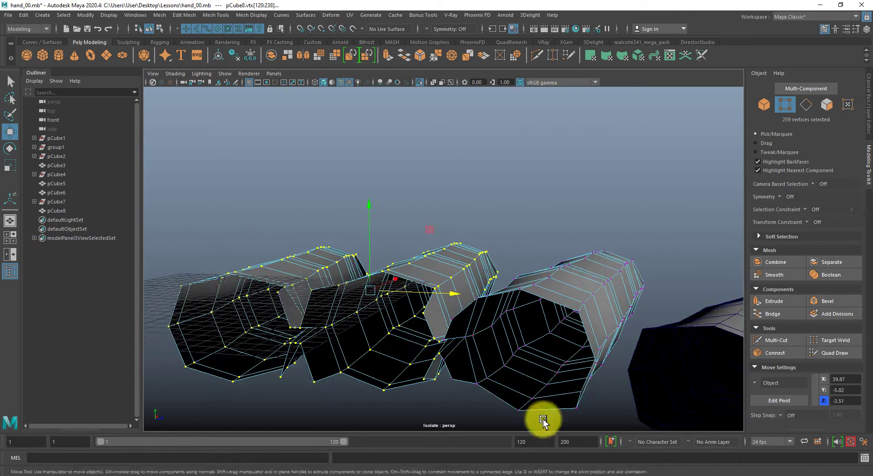
mouse_move(438, 372)
alt+mouse_down()
mouse_move(466, 366)
mouse_move(460, 342)
mouse_move(438, 363)
alt+mouse_up()
drag(269, 250, 419, 288)
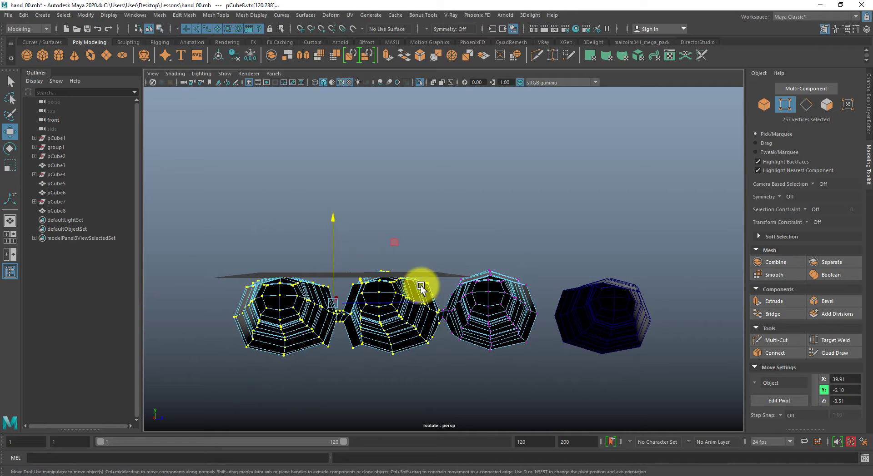
drag(554, 184, 339, 422)
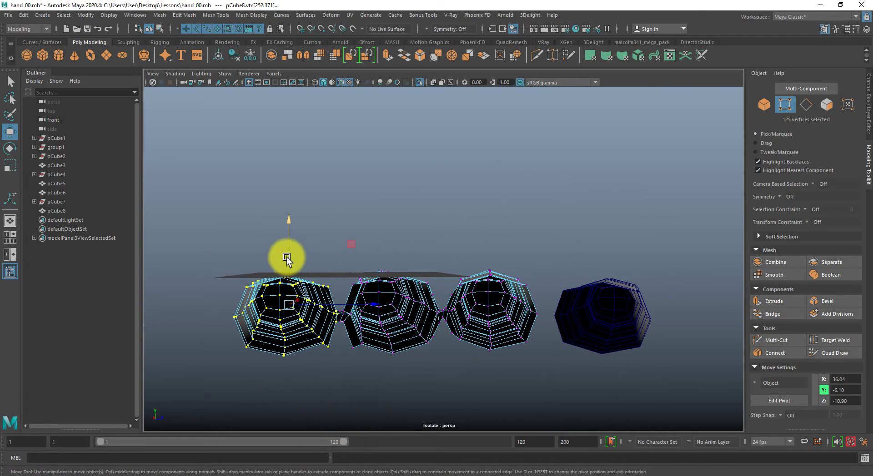
drag(287, 253, 288, 259)
alt+drag(443, 304, 581, 273)
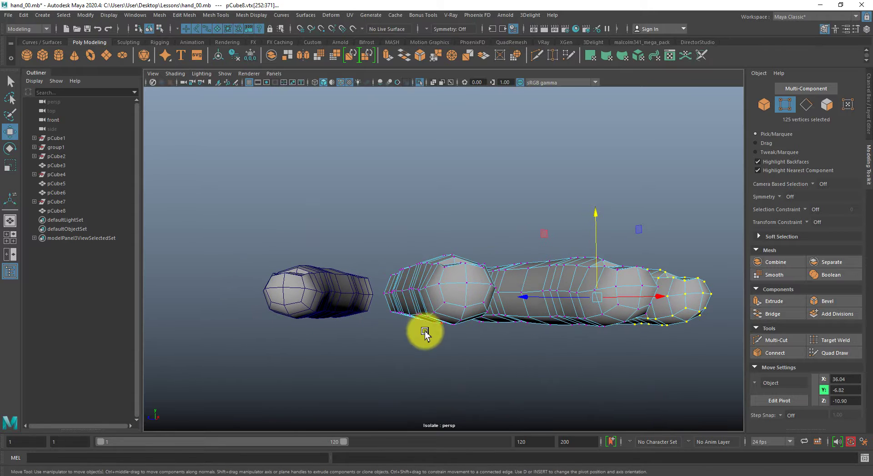
Return to object mode and lower the little finger mesh a little further
key(F8)
click(310, 273)
drag(345, 231, 350, 239)
scroll(393, 307, down, 8)
alt+drag(393, 307, 351, 338)
In top view, shift the palm-side end vertices of the middle-index webbing slightly towards the middle finger
key(space)
alt+right_drag(351, 338, 152, 278)
alt+right_drag(405, 300, 575, 389)
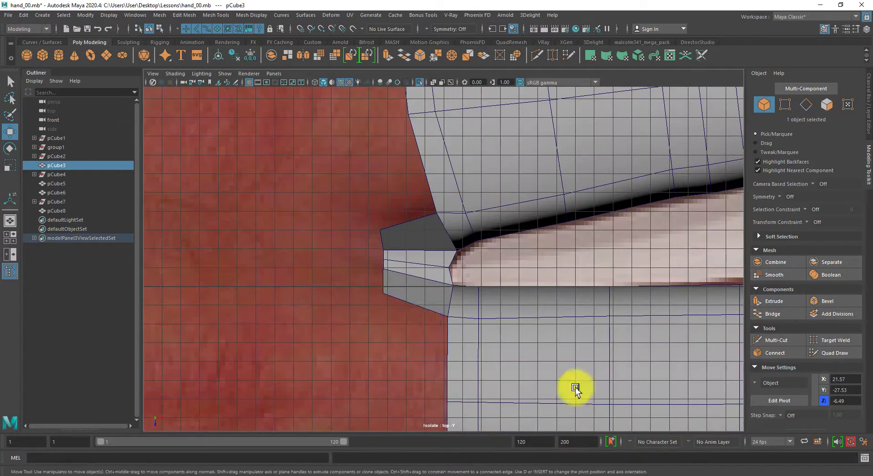
click(395, 273)
key(F9)
drag(345, 204, 414, 344)
drag(383, 261, 382, 271)
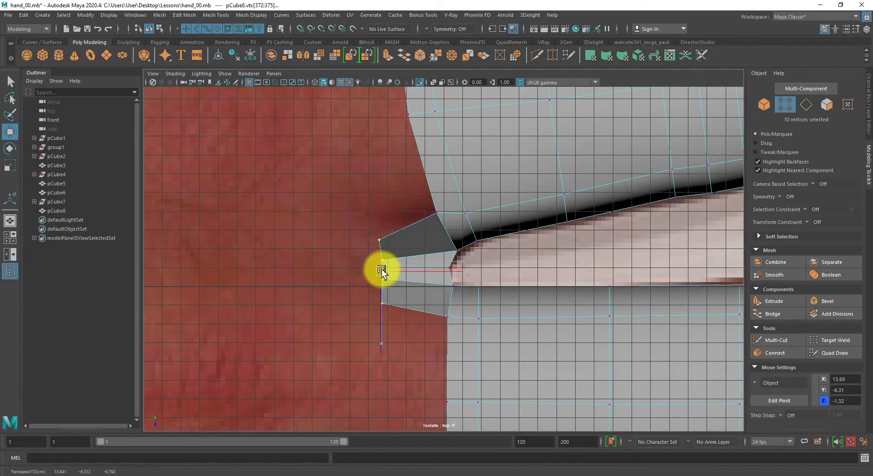
Combine the joined finger mesh and the little finger mesh into one object
alt+right_drag(383, 274, 213, 330)
alt+middle_drag(562, 409, 510, 182)
alt+right_drag(511, 253, 359, 271)
key(F8)
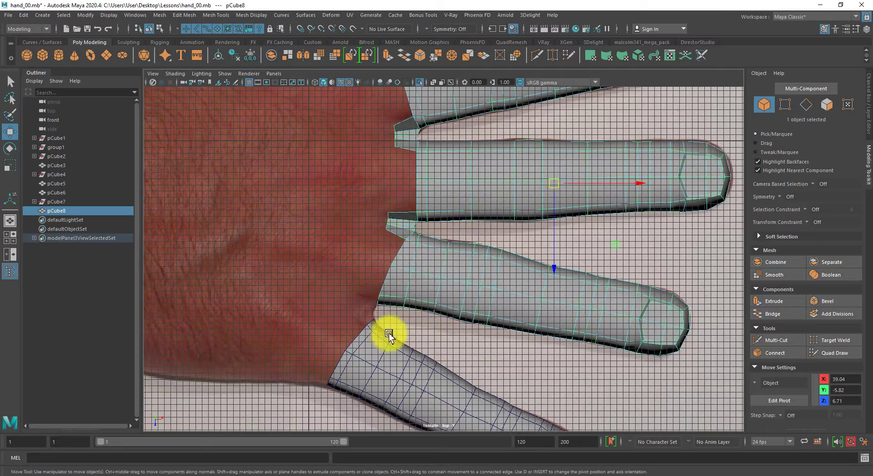
alt+middle_drag(390, 333, 412, 244)
alt+right_drag(412, 244, 432, 315)
shift+click(419, 267)
shift+right_drag(473, 159, 454, 353)
Extrude the four facing border edges at the ring and little finger bases towards the palm
alt+middle_drag(431, 301, 450, 370)
alt+right_drag(449, 371, 432, 383)
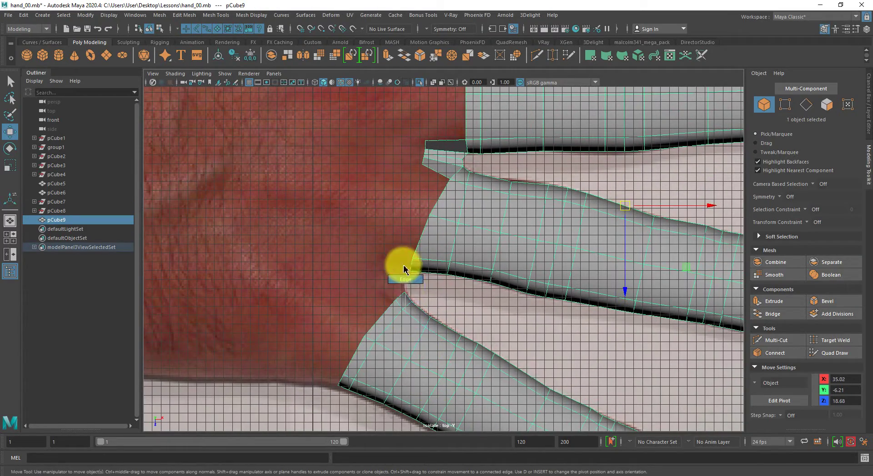
right_drag(403, 270, 404, 270)
drag(388, 274, 435, 303)
shift+click(408, 275)
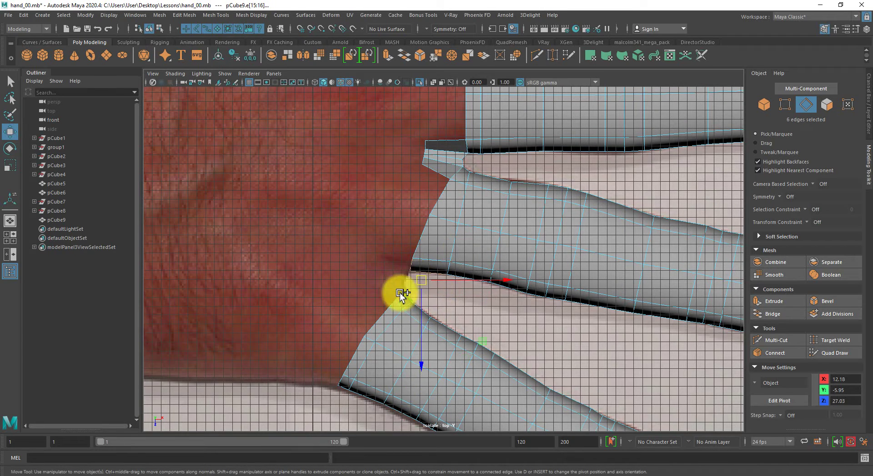
ctrl+click(415, 319)
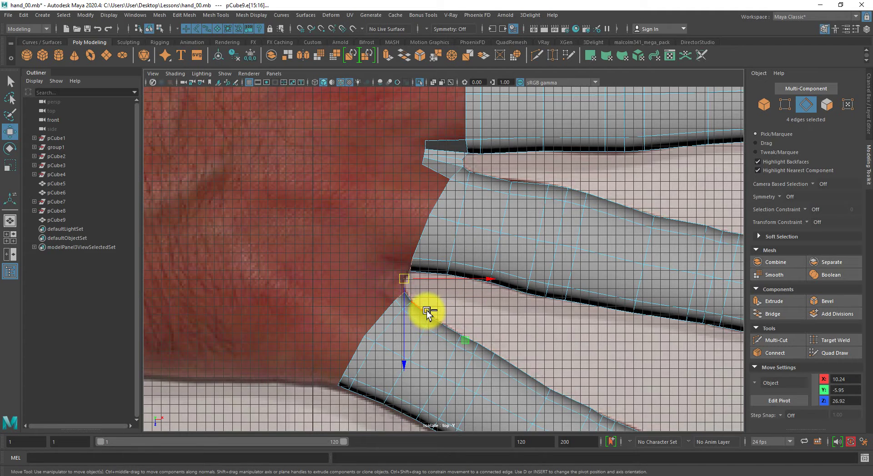
key(ctrl+e)
key(w)
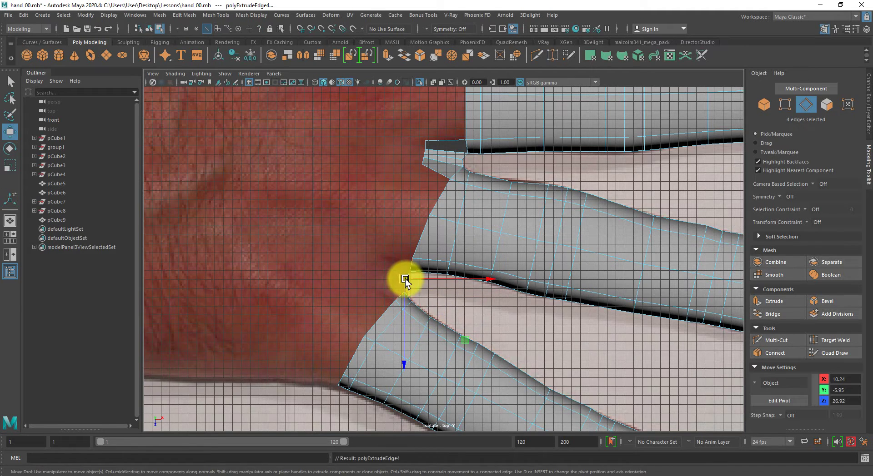
drag(405, 279, 377, 275)
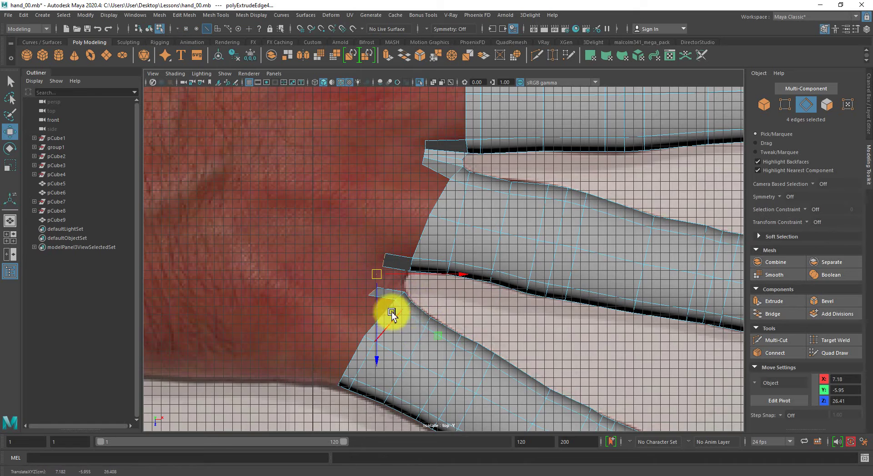
In vertex mode, adjust the base and inner corner vertices of the new strips between the ring and little fingers
alt+right_drag(391, 312, 480, 300)
right_drag(430, 321, 395, 300)
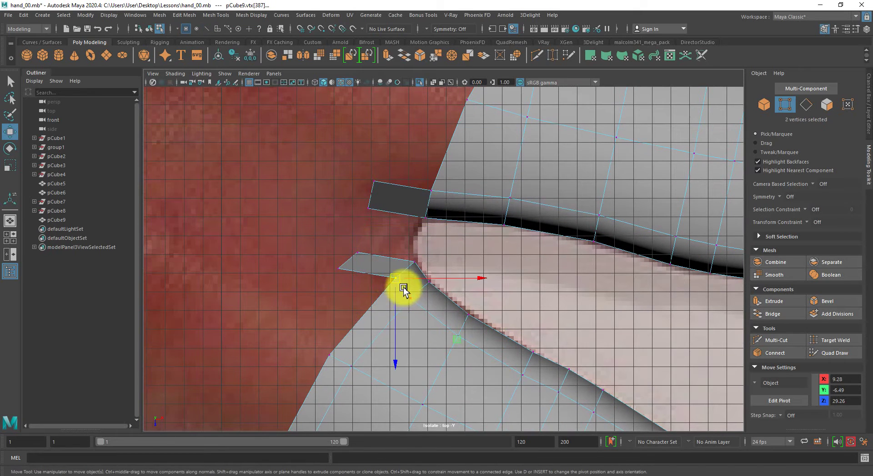
drag(404, 288, 392, 283)
drag(342, 246, 368, 261)
drag(359, 255, 369, 236)
drag(364, 192, 371, 211)
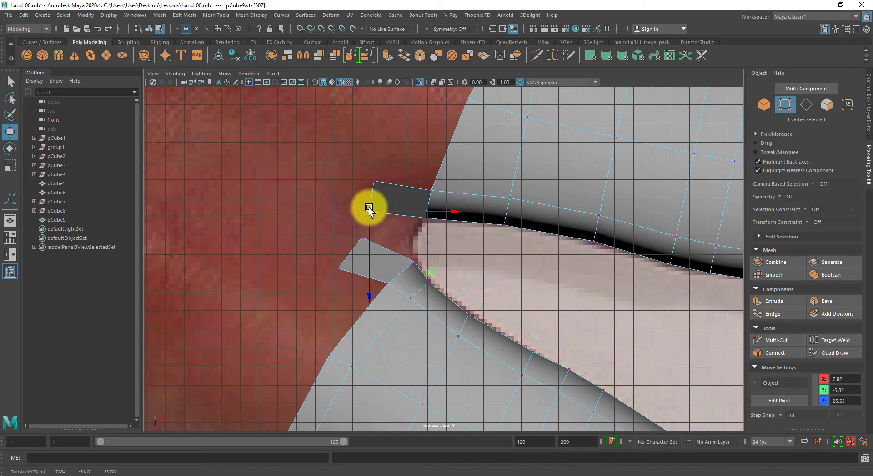
drag(362, 172, 414, 191)
In perspective view, reposition the inner palm-side end vertex of the little finger's new strip in vertex mode
key(space)
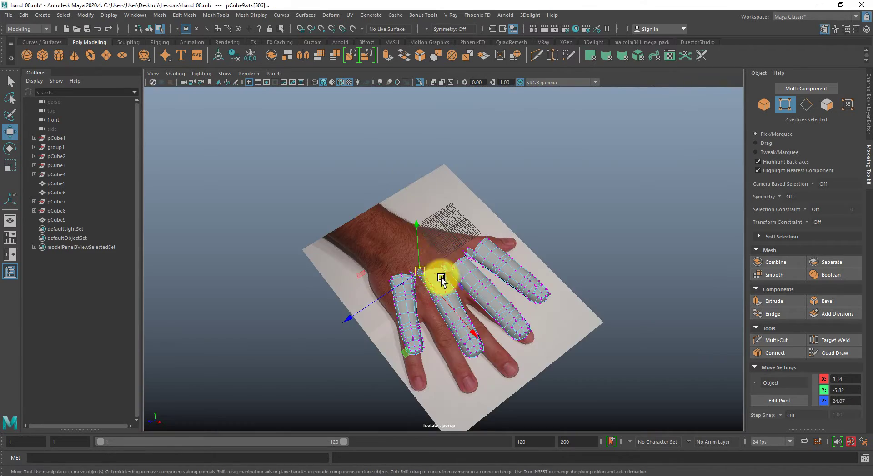
alt+drag(444, 279, 453, 277)
scroll(453, 277, up, 8)
alt+drag(416, 322, 413, 333)
right_drag(413, 333, 411, 272)
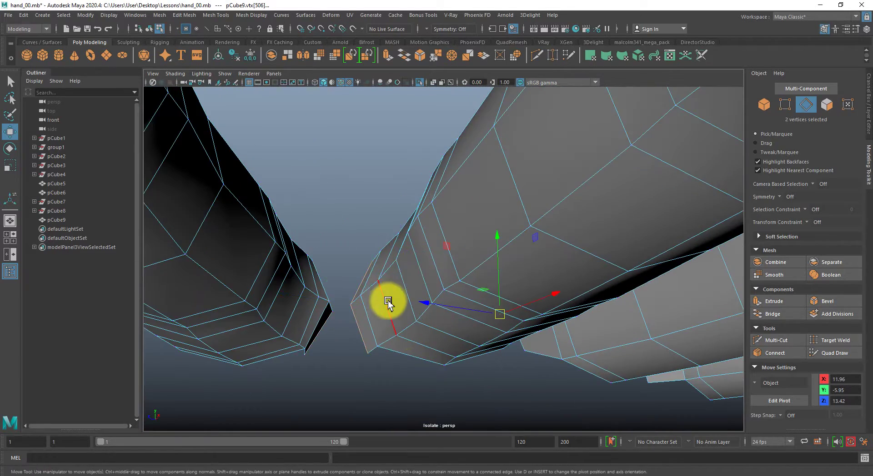
alt+middle_drag(387, 304, 420, 298)
alt+drag(366, 309, 345, 288)
key(F9)
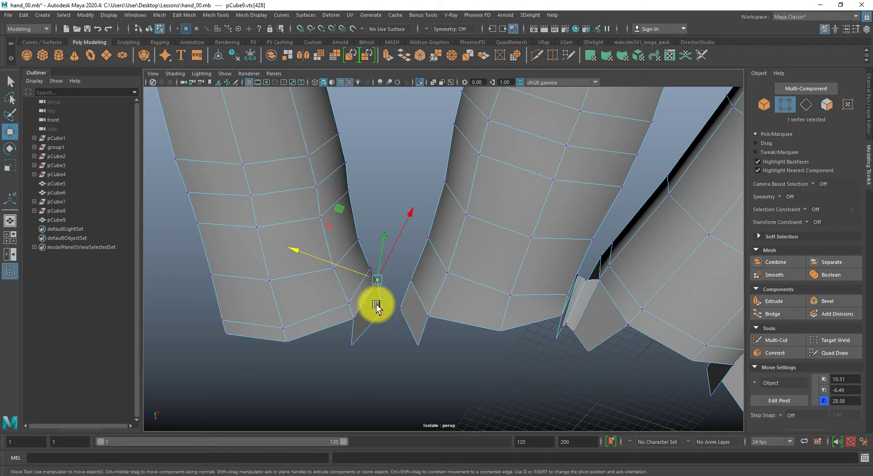
alt+drag(388, 304, 366, 267)
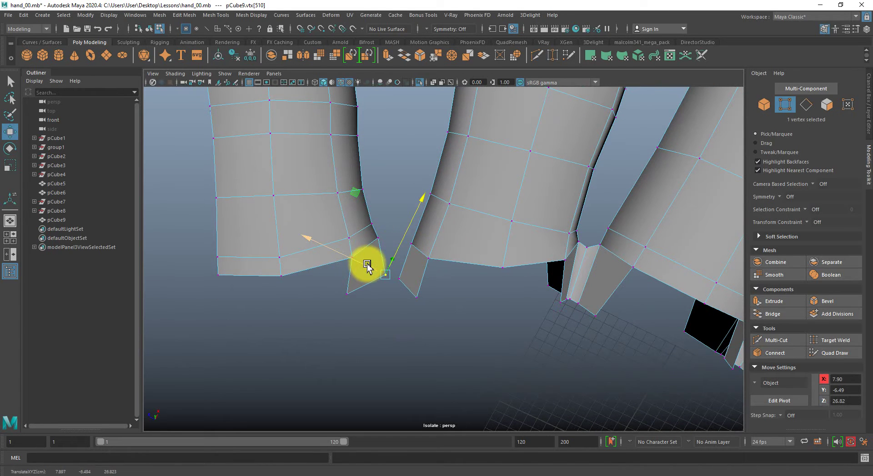
Shift the inner end vertex of the ring finger's strip towards the little finger and adjust the vertex facing it
click(400, 271)
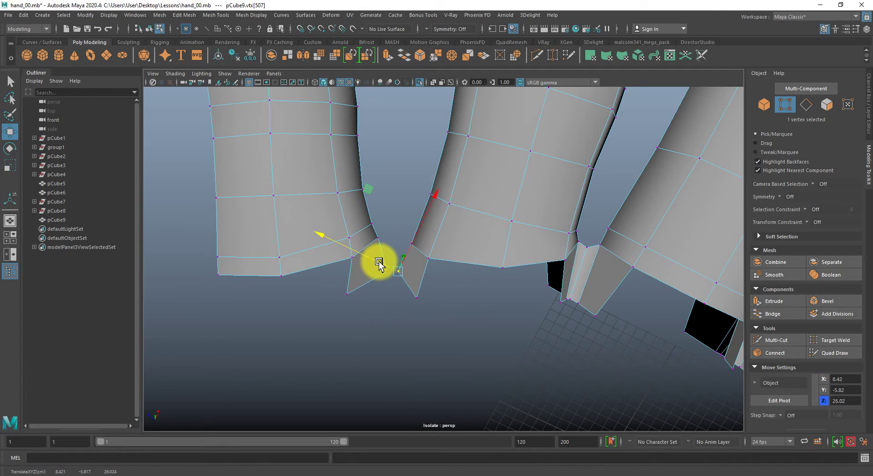
alt+drag(392, 260, 385, 385)
scroll(400, 318, up, 2)
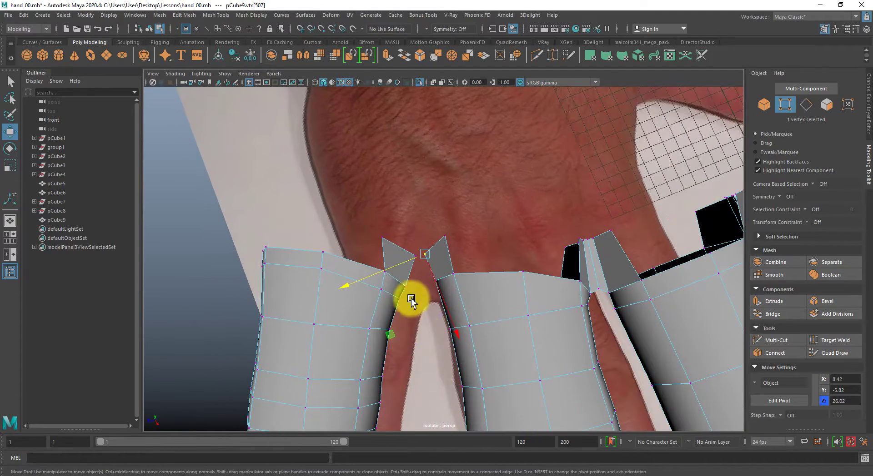
click(413, 257)
drag(422, 261, 424, 337)
click(414, 341)
Bridge the facing inner edges of the ring and little finger strips with one division
key(q)
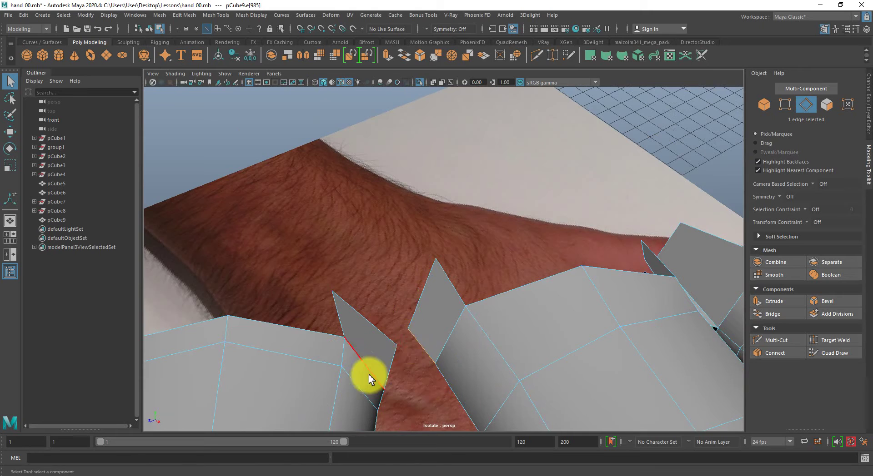
alt+drag(369, 375, 368, 281)
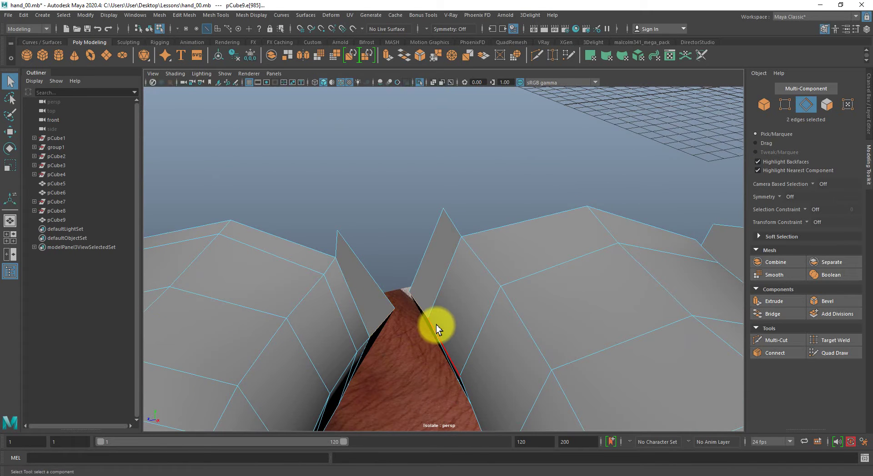
key(ctrl+b)
alt+drag(428, 328, 446, 350)
key(q)
key(F9)
shift+right_drag(446, 346, 427, 284)
mouse_move(426, 325)
alt+mouse_down()
mouse_move(362, 321)
mouse_move(422, 318)
alt+mouse_up()
key(F11)
click(394, 323)
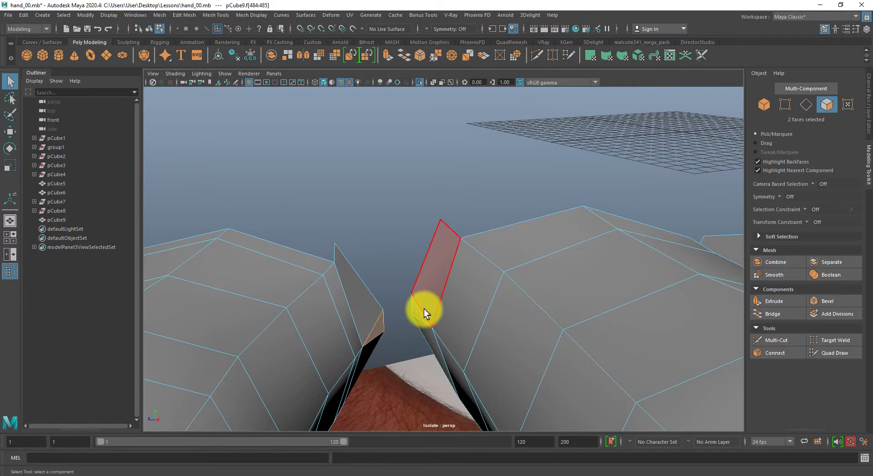
key(ctrl+F10)
click(369, 331)
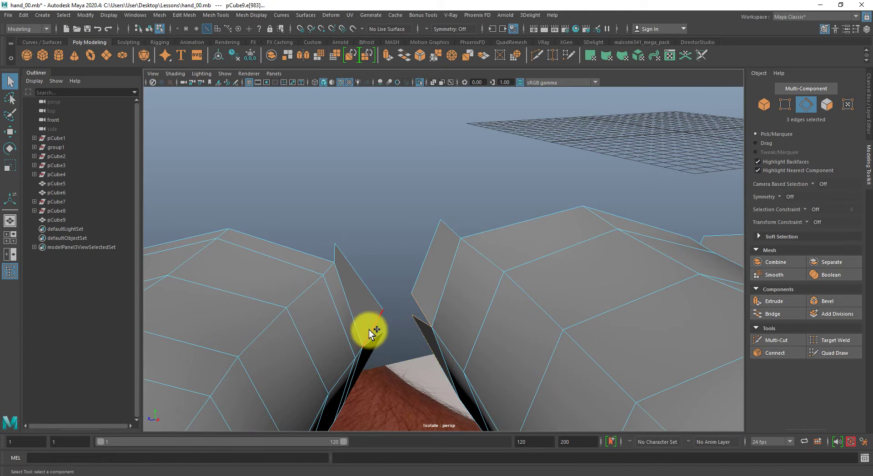
shift+click(375, 333)
shift+right_drag(437, 299, 445, 401)
double_click(446, 289)
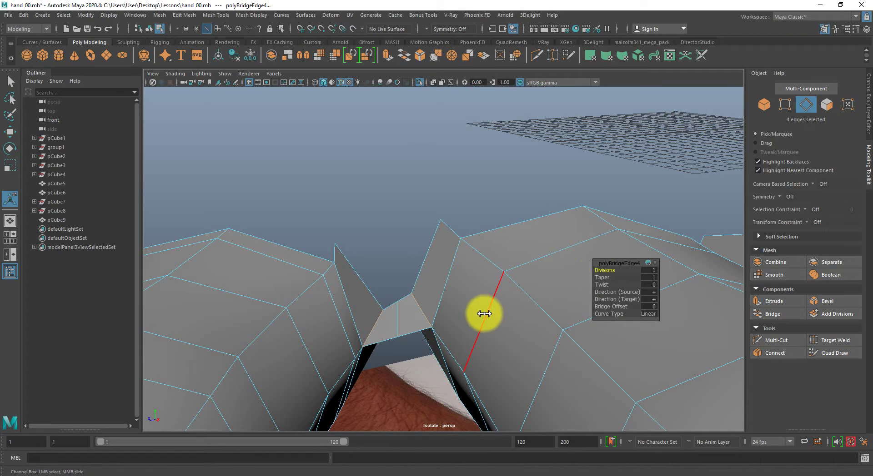
In vertex mode, raise the upper three palm-side vertices of the new bridge and lower the three beneath them
right_drag(402, 317, 363, 306)
drag(417, 309, 417, 309)
alt+right_drag(417, 309, 405, 291)
key(super)
text(ww)
drag(405, 293, 412, 254)
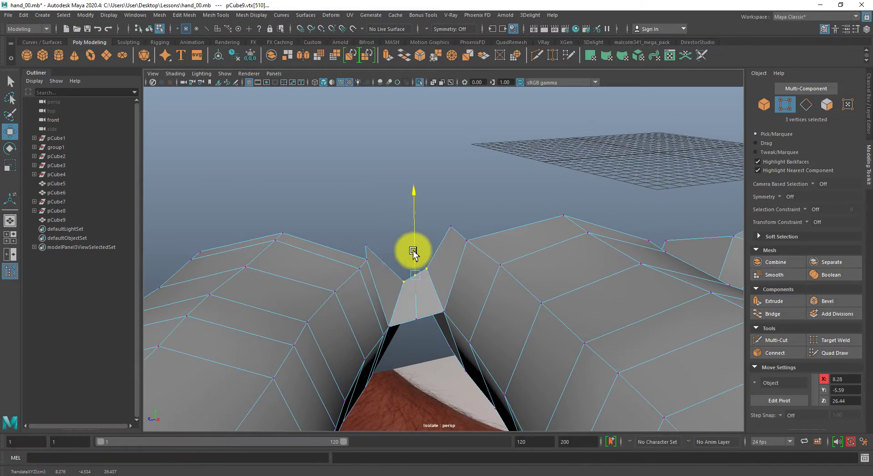
alt+drag(404, 323, 381, 344)
In top view, move the palm-side vertices of the ring-little webbing to round off its end
key(space)
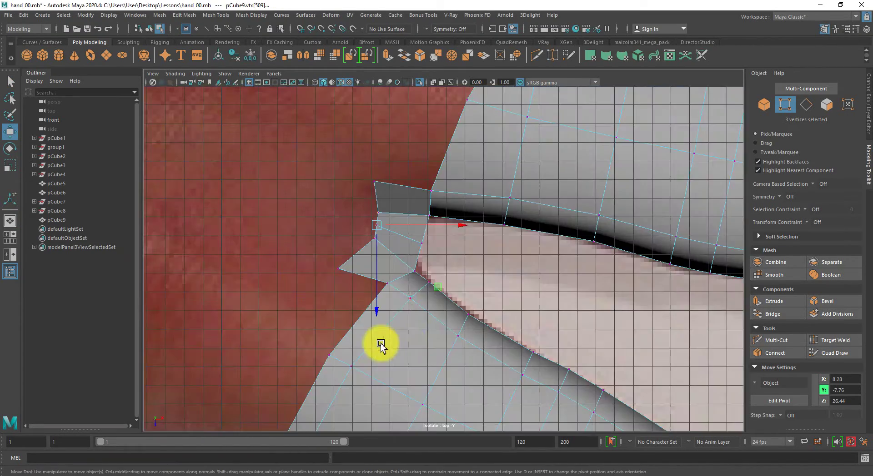
alt+middle_drag(413, 275, 444, 337)
click(453, 305)
drag(453, 306, 409, 275)
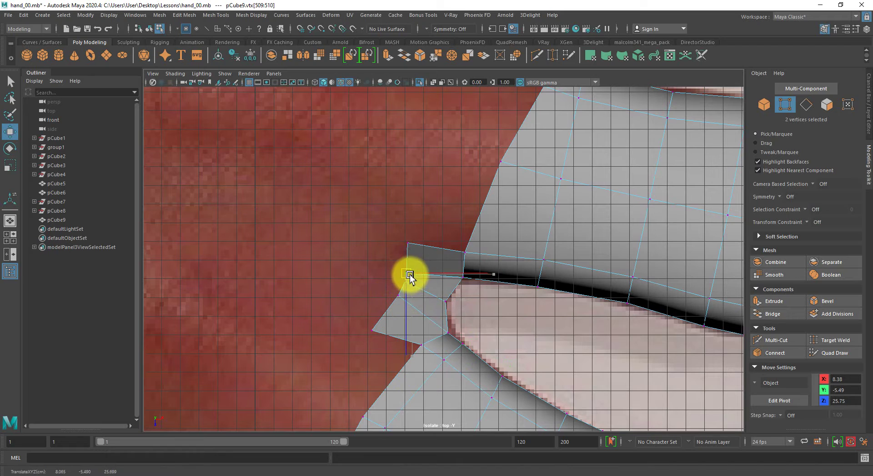
drag(359, 341, 398, 318)
drag(395, 224, 420, 252)
In perspective view, fine-tune the lower palm-side vertex of the ring-little webbing
key(space)
drag(450, 309, 614, 292)
click(465, 357)
alt+drag(463, 360, 456, 352)
drag(464, 342, 391, 328)
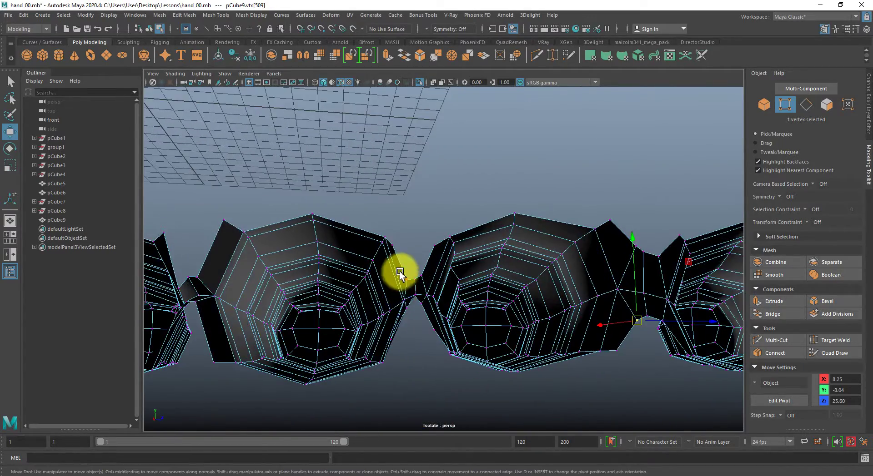
Adjust the heights of the upper and lower palm-side vertices in the middle-index webbing
alt+drag(413, 251, 372, 305)
click(354, 298)
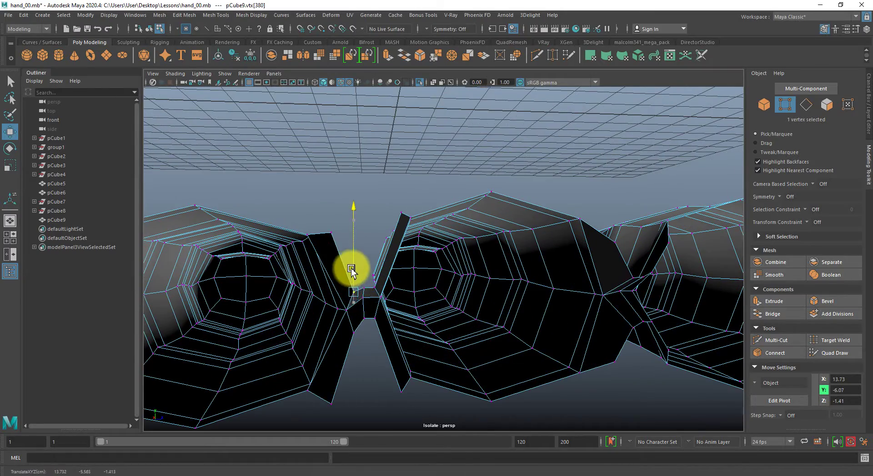
alt+drag(370, 308, 370, 282)
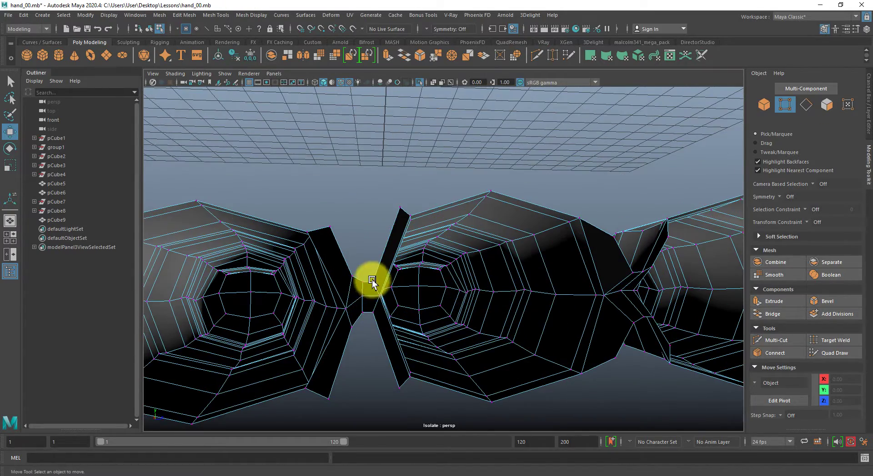
click(371, 277)
click(375, 311)
mouse_move(375, 313)
mouse_down()
mouse_move(379, 326)
mouse_move(366, 320)
mouse_up()
click(361, 312)
alt+right_drag(518, 320, 409, 325)
alt+drag(382, 255, 345, 348)
alt+middle_drag(539, 352, 431, 358)
alt+drag(430, 358, 360, 358)
Leave isolation in top view and delete the construction history of all objects in the scene
key(space)
scroll(360, 359, down, 3)
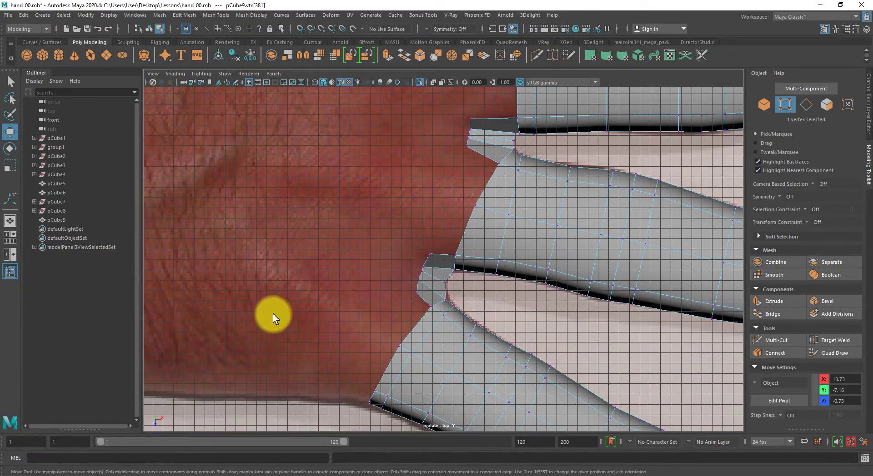
key(ctrl+1)
alt+right_drag(474, 277, 414, 280)
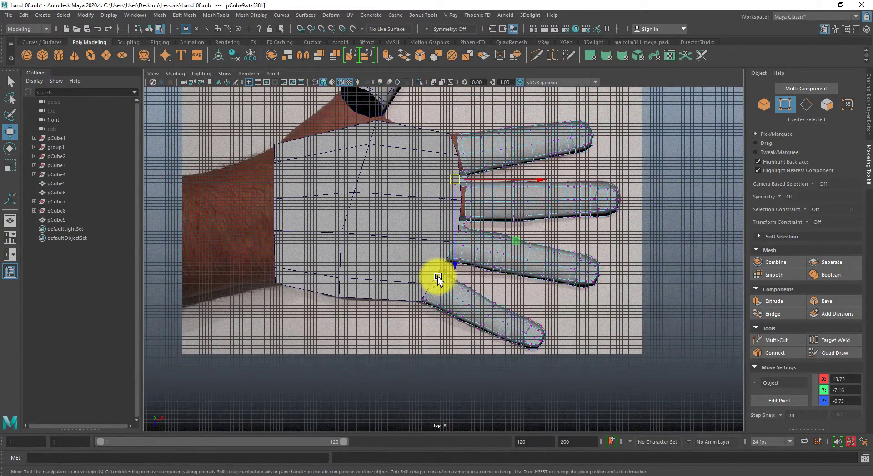
alt+middle_drag(458, 173, 476, 249)
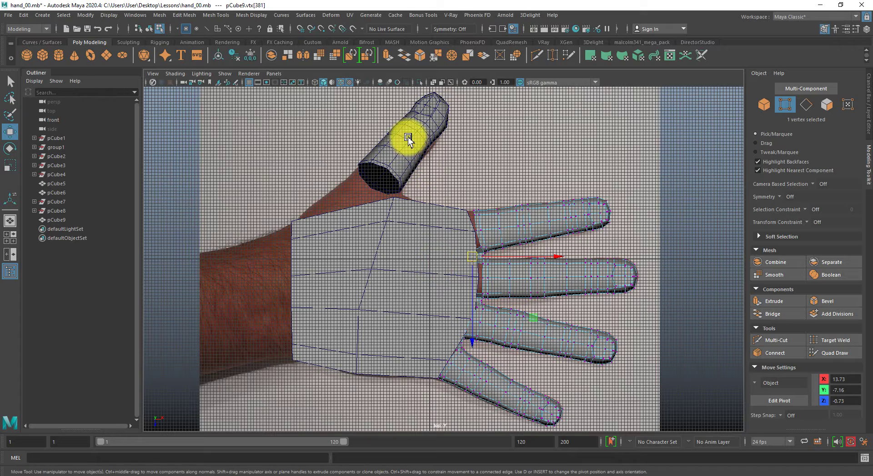
key(F8)
click(532, 214)
shift+click(411, 141)
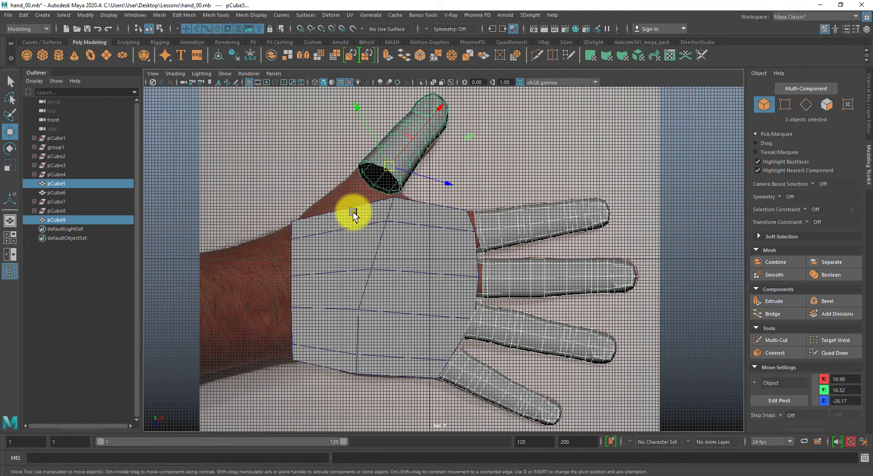
ctrl+click(58, 138)
key(ctrl+z)
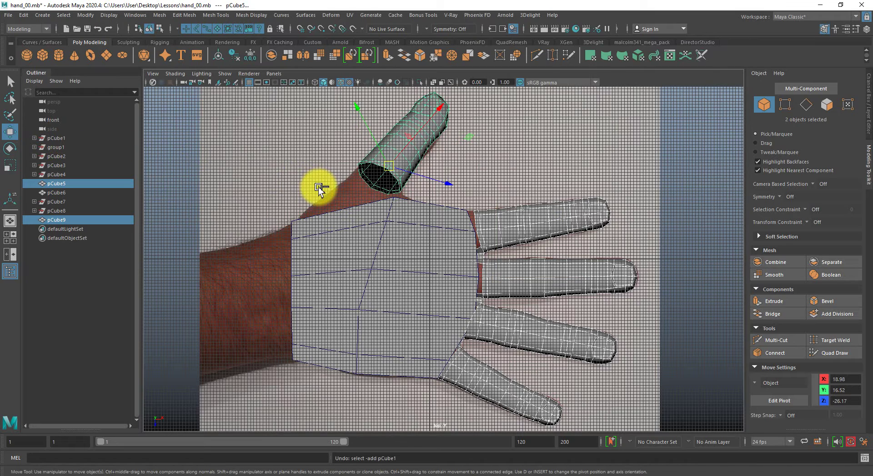
click(24, 15)
mouse_move(74, 131)
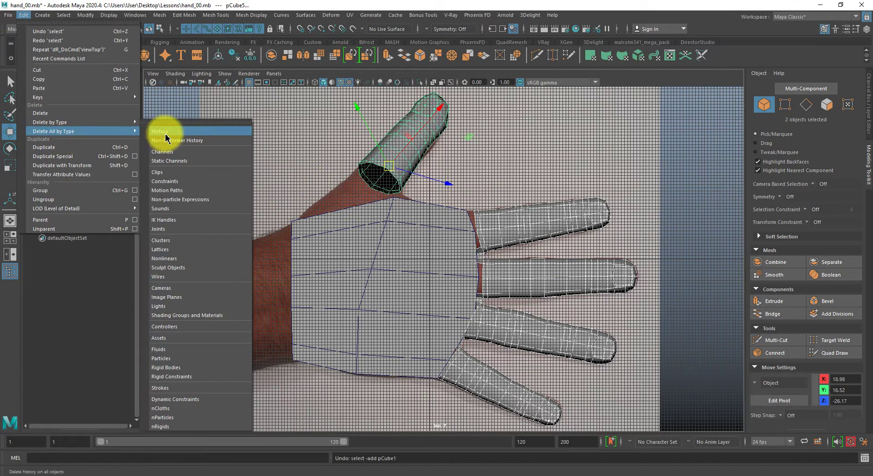
click(166, 134)
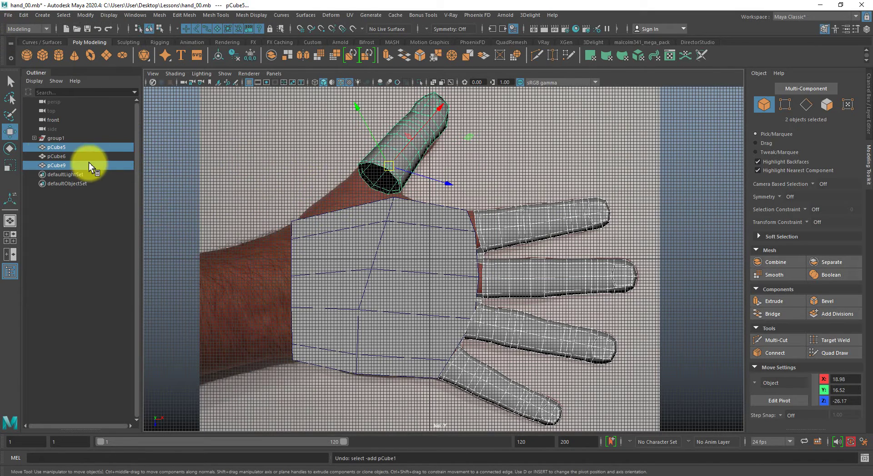
Unparent imagePlane1 from group1 and isolate it together with the thumb and the joined finger mesh
click(34, 138)
click(70, 149)
key(shift+p)
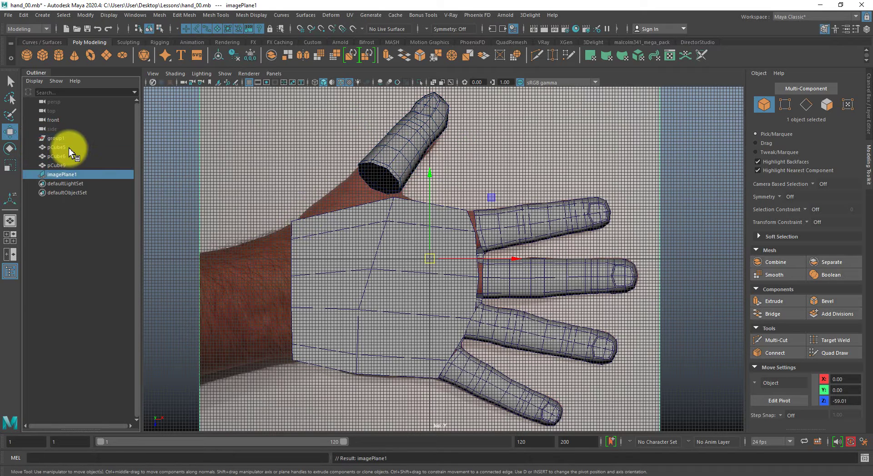
shift+click(385, 159)
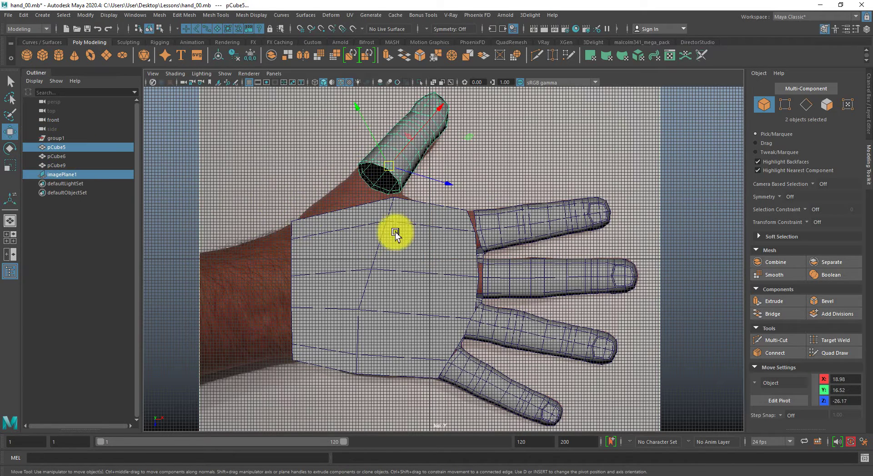
shift+click(489, 228)
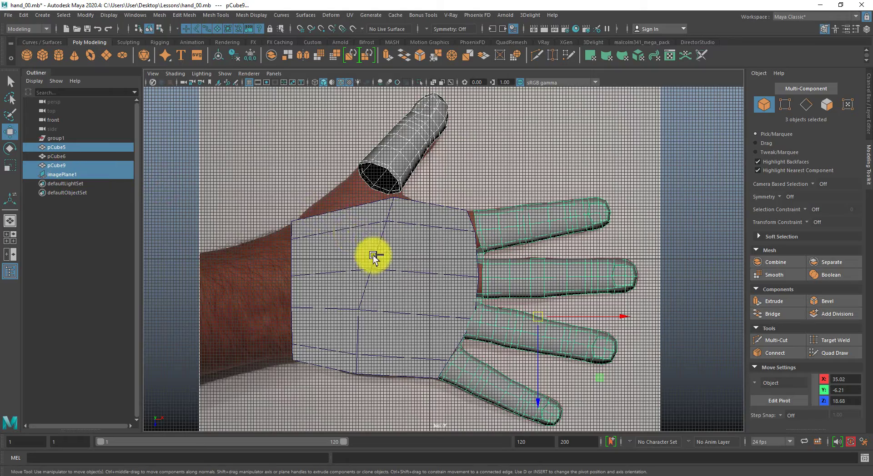
key(ctrl+1)
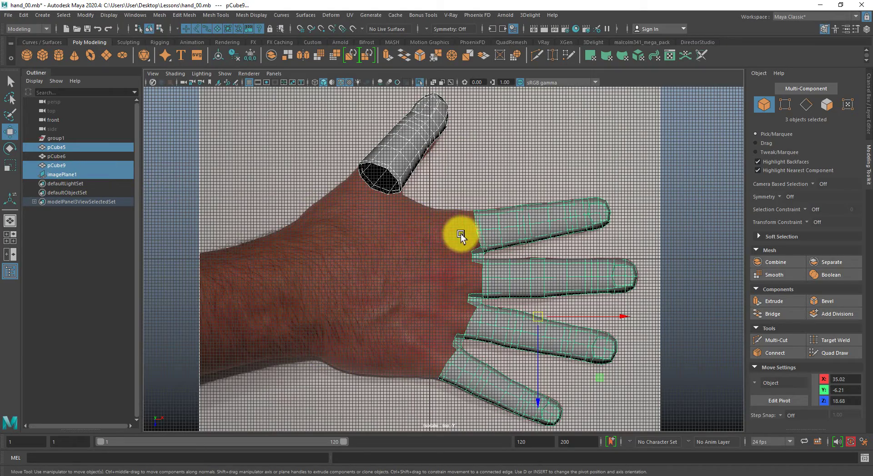
Select only the open border edges at the index finger's base, display the model in wireframe, and extrude them towards the palm
scroll(459, 234, up, 5)
alt+right_drag(537, 205, 530, 159)
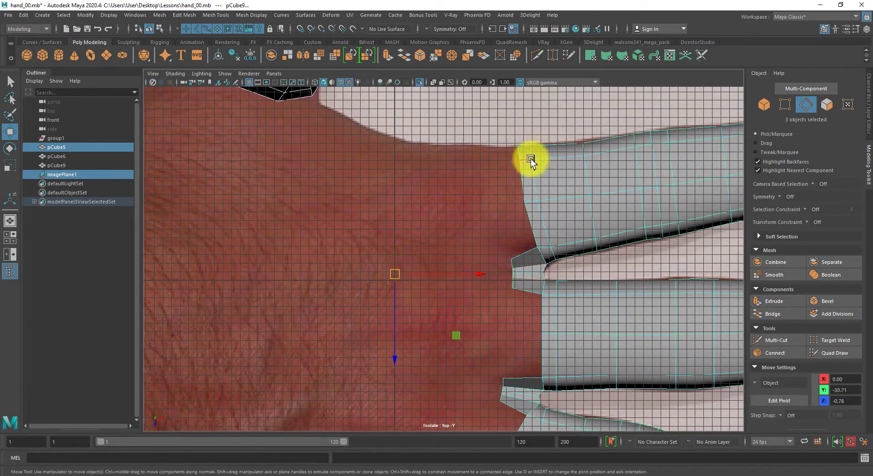
double_click(523, 173)
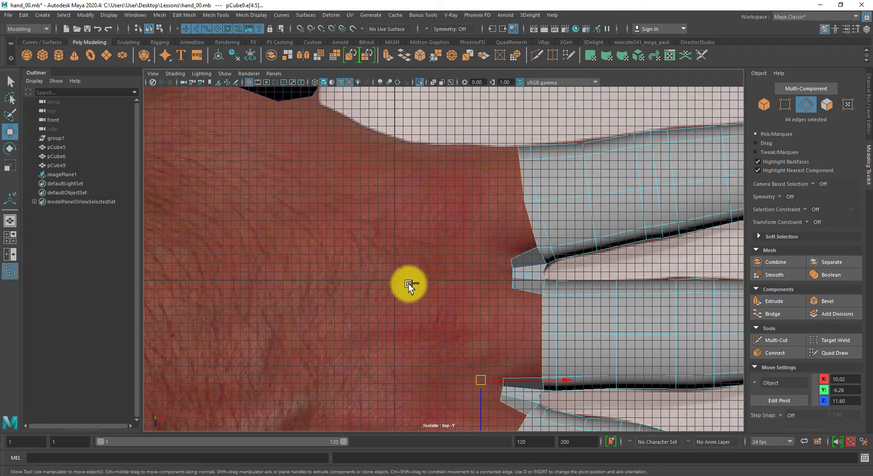
alt+right_drag(580, 336, 333, 280)
alt+middle_drag(333, 281, 355, 142)
ctrl+drag(326, 115, 715, 434)
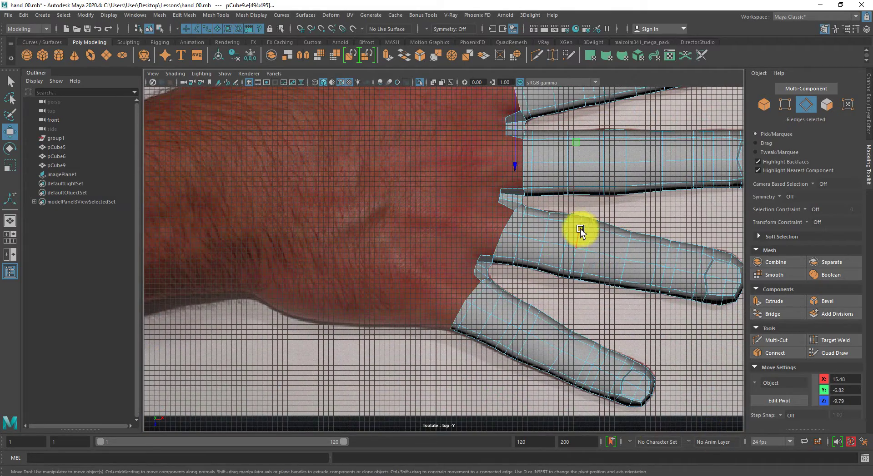
key(4)
alt+drag(542, 167, 546, 195)
alt+middle_drag(546, 195, 531, 317)
key(ctrl+e)
key(w)
drag(493, 277, 468, 286)
In vertex mode, align the inner corner vertices of the extruded index finger strip with the middle-index webbing
drag(433, 307, 458, 318)
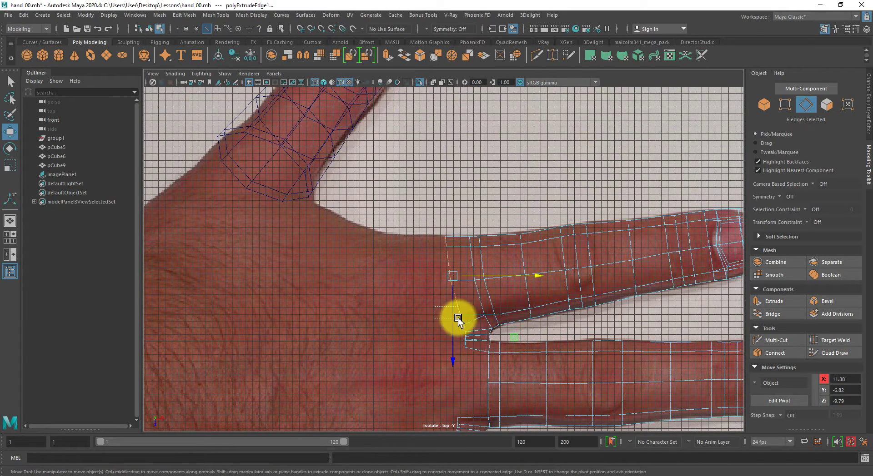
right_drag(466, 312, 415, 312)
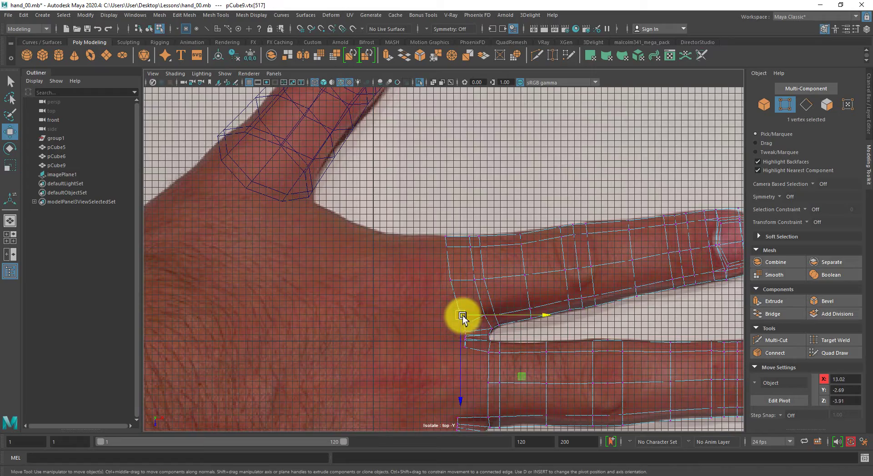
drag(463, 317, 465, 324)
key(space)
drag(513, 304, 349, 232)
click(350, 206)
alt+drag(350, 328, 335, 366)
alt+middle_drag(335, 367, 431, 310)
drag(416, 326, 454, 360)
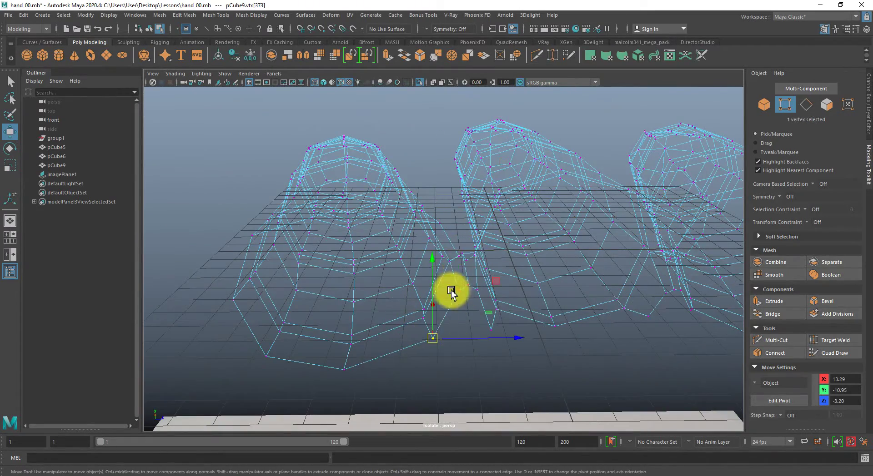
Turn on the border edge display for the joined finger mesh
key(F8)
click(108, 15)
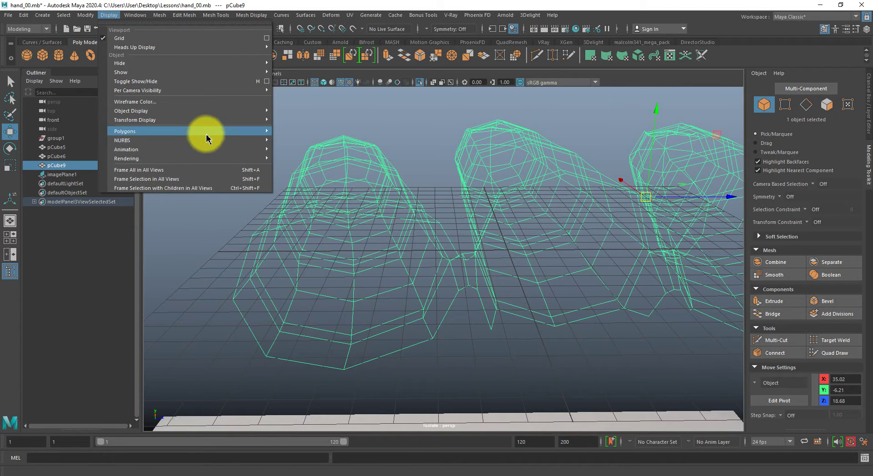
mouse_move(247, 132)
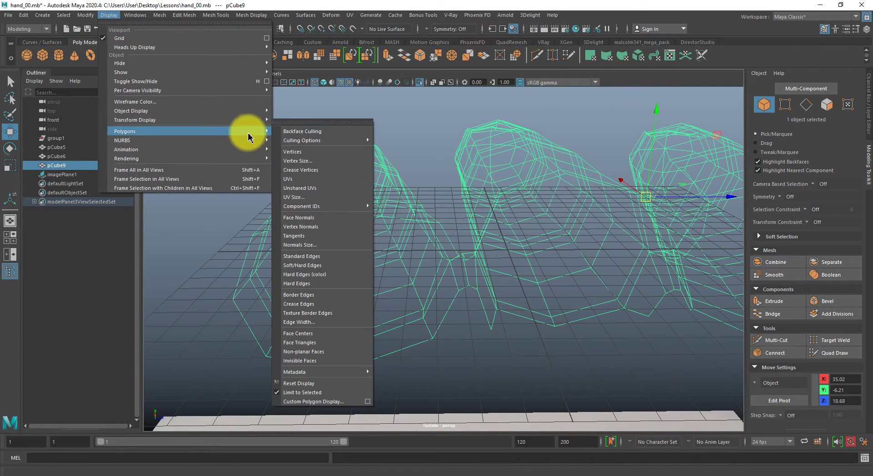
click(367, 401)
click(344, 325)
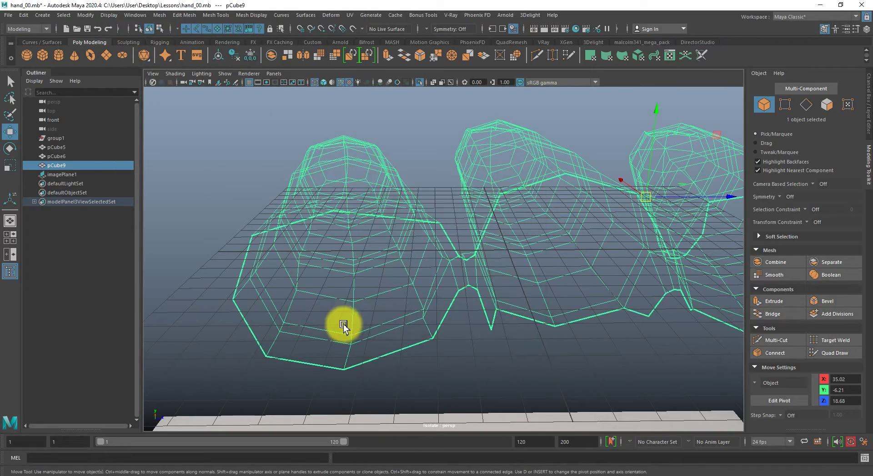
In top view, adjust the vertices along the index finger's outer side and palm-side border to match the photo
alt+right_drag(452, 222, 347, 243)
key(space)
drag(348, 243, 300, 249)
alt+right_drag(418, 227, 152, 215)
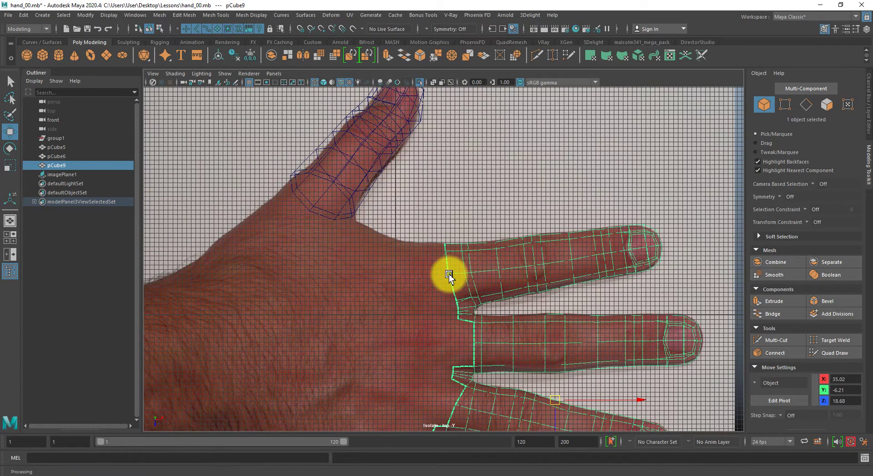
right_drag(455, 250, 431, 246)
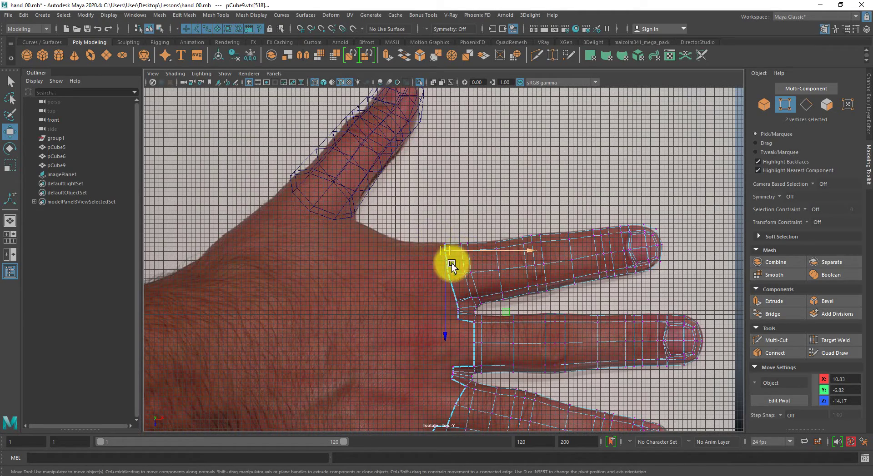
alt+right_drag(451, 266, 741, 362)
drag(588, 202, 607, 212)
alt+right_drag(573, 244, 459, 323)
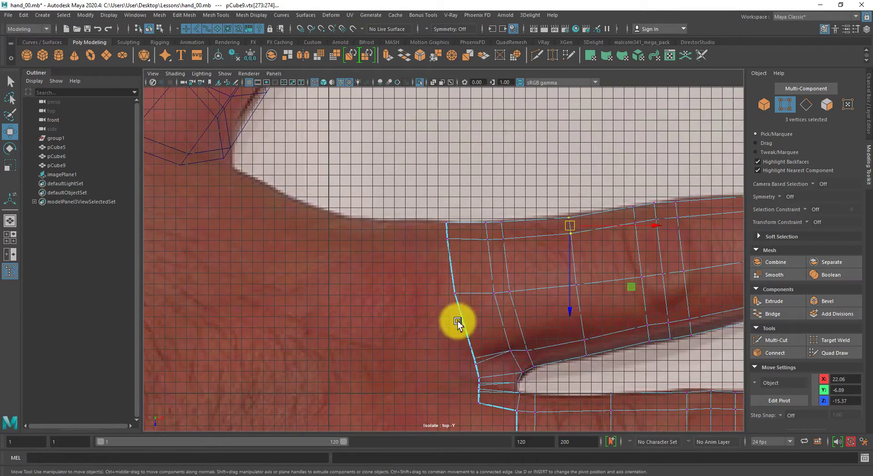
alt+middle_drag(458, 323, 457, 293)
drag(446, 256, 461, 270)
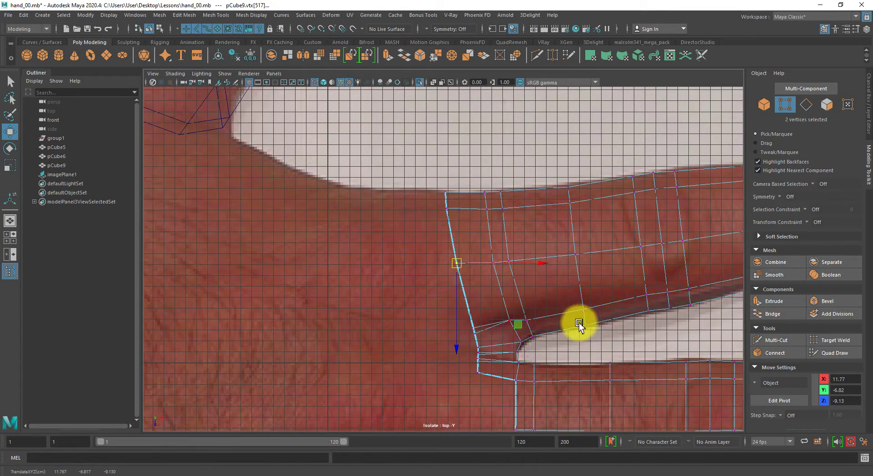
alt+right_drag(543, 231, 264, 195)
alt+middle_drag(263, 193, 293, 229)
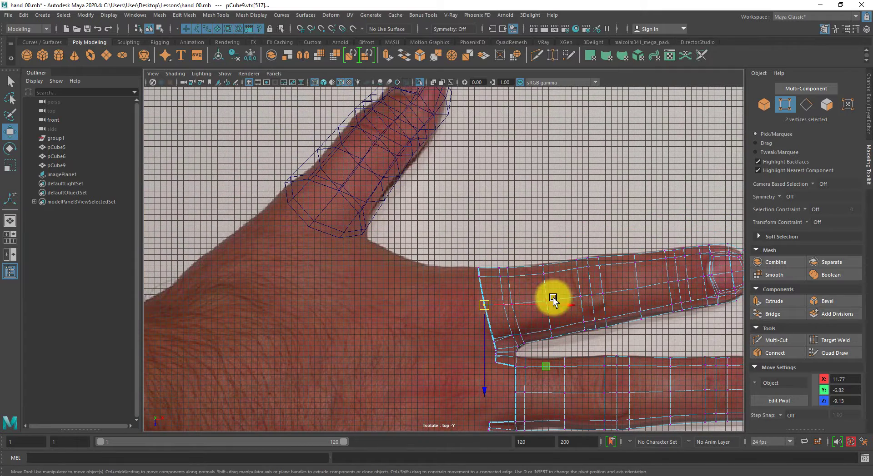
Combine the thumb with the joined finger mesh into one object
right_drag(504, 277, 523, 247)
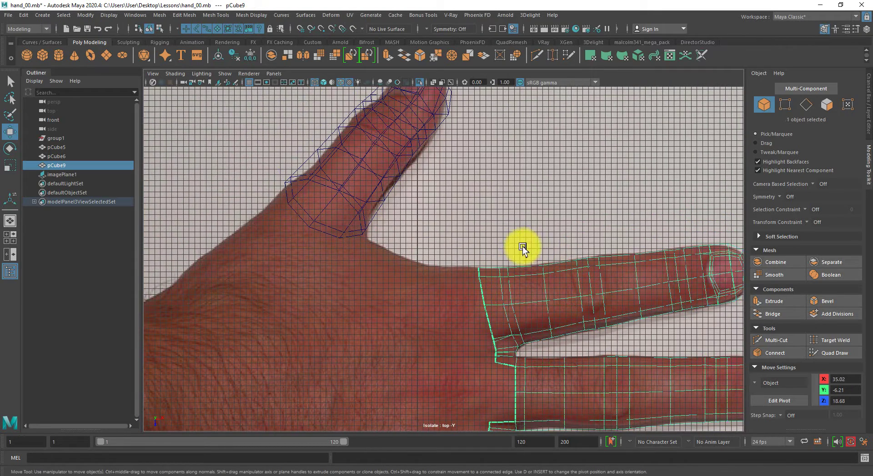
shift+right_drag(360, 161, 386, 344)
key(space)
drag(423, 321, 425, 292)
alt+right_drag(471, 300, 442, 312)
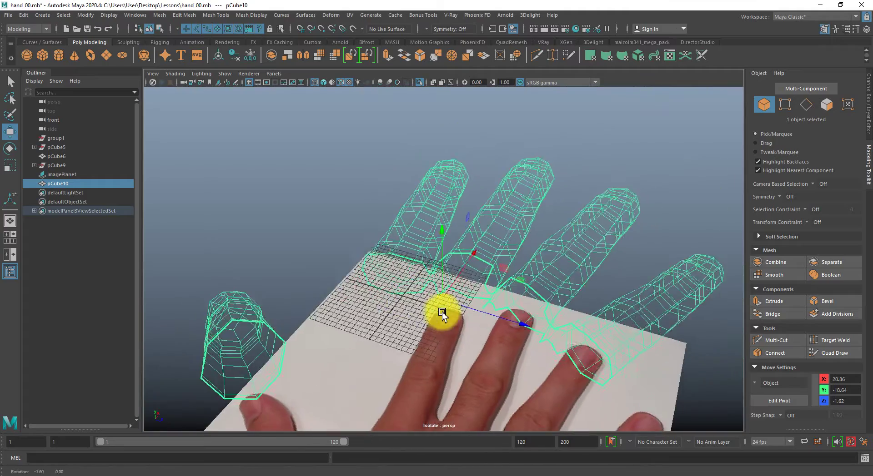
Bridge the two facing border edges of the thumb base and the index finger base with 2 divisions
alt+middle_drag(442, 313, 579, 230)
alt+drag(579, 230, 440, 224)
key(F10)
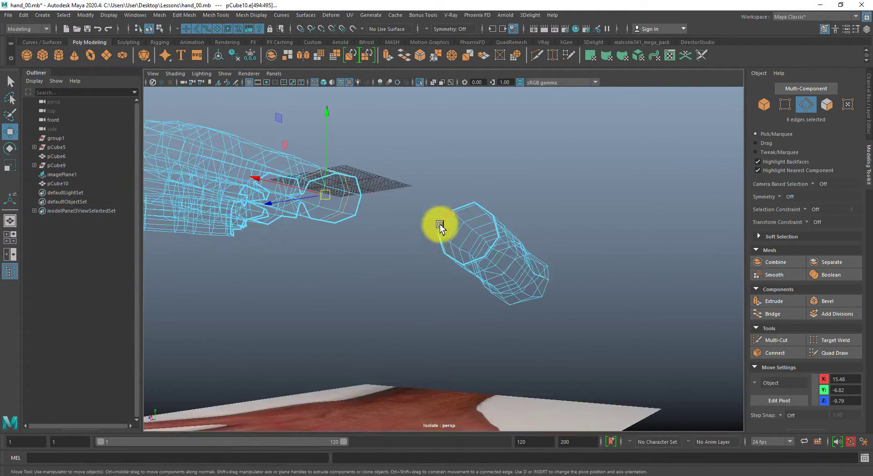
shift+click(437, 242)
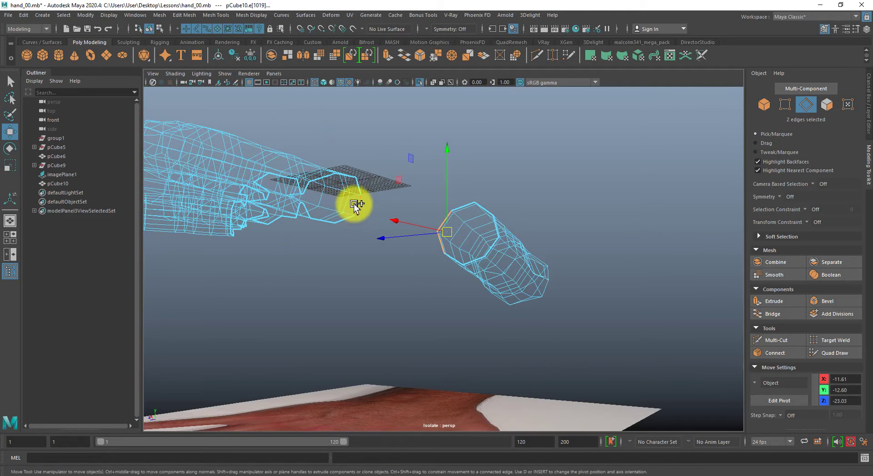
shift+click(346, 228)
alt+drag(412, 226, 436, 237)
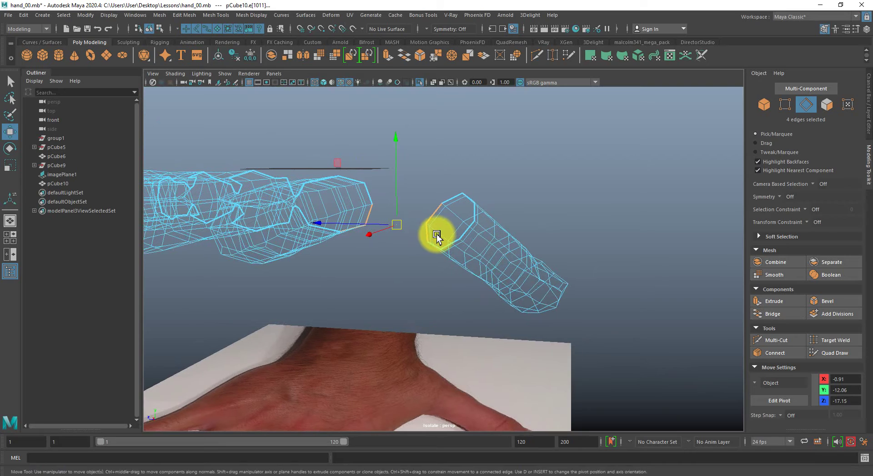
key(q)
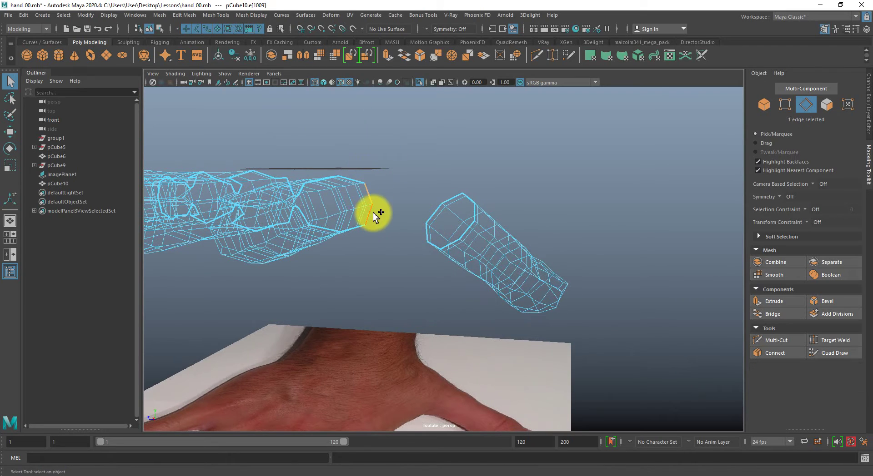
alt+drag(464, 254, 458, 202)
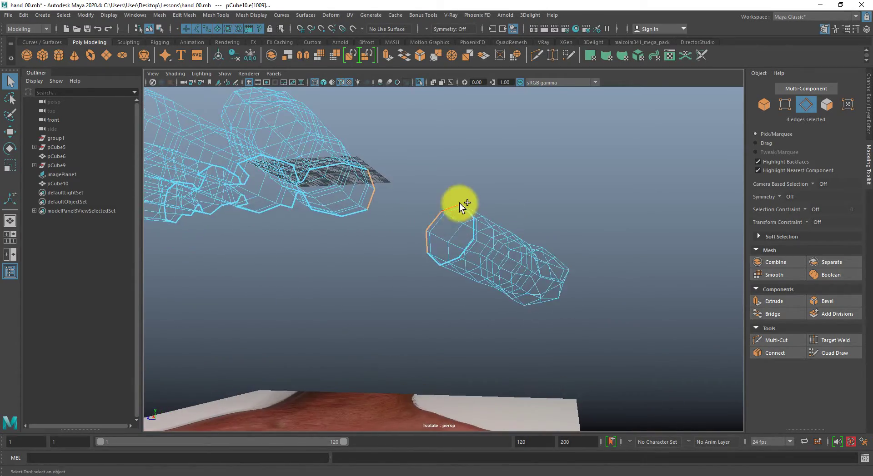
shift+right_drag(460, 203, 452, 318)
alt+drag(452, 318, 549, 271)
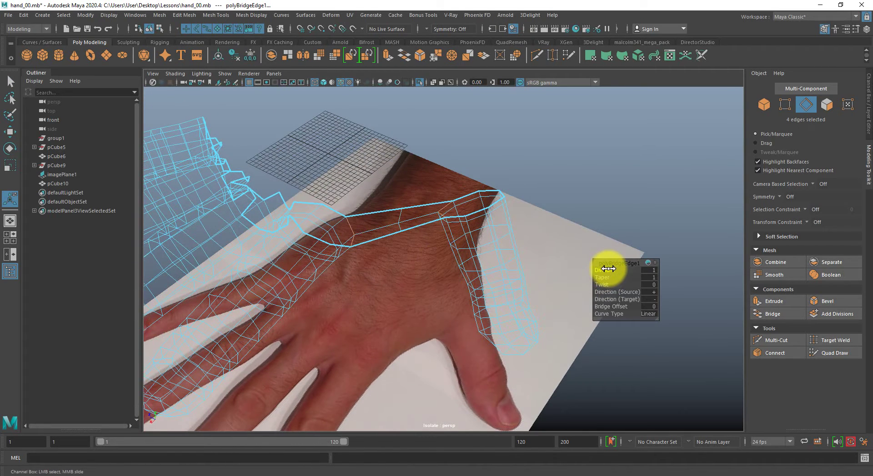
In top view, move the bridge's two middle vertex rows towards the palm to follow the photo's thumb-index curve
key(space)
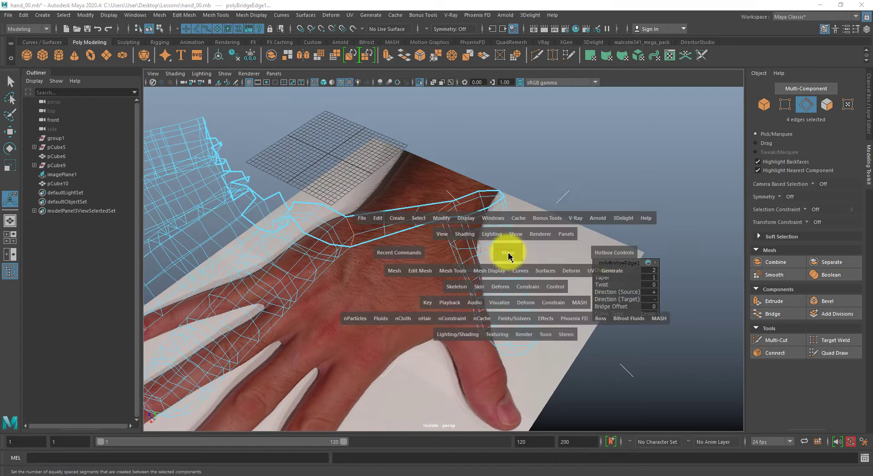
drag(508, 255, 413, 237)
key(q)
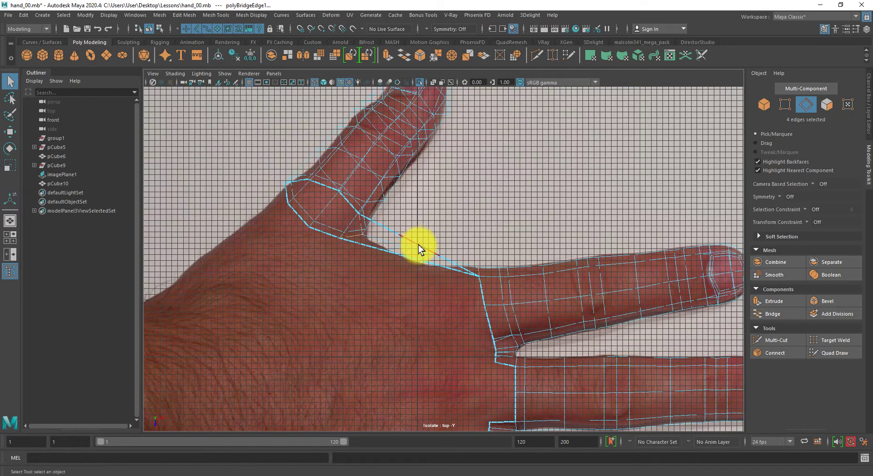
key(2)
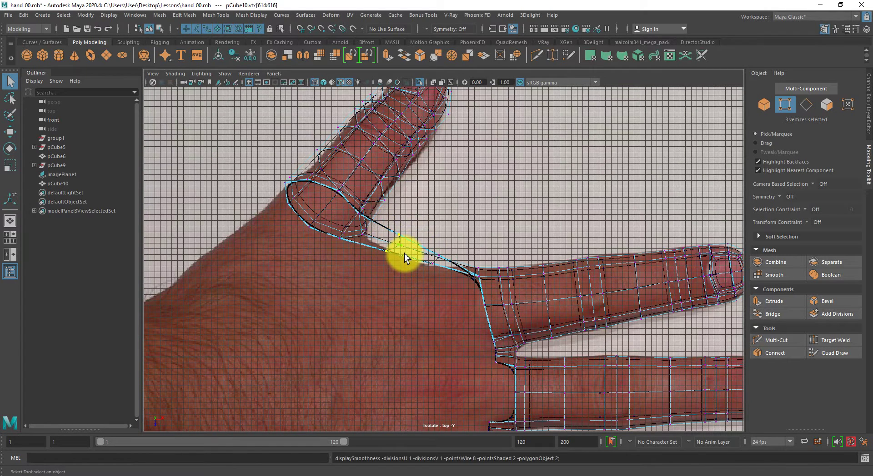
key(1)
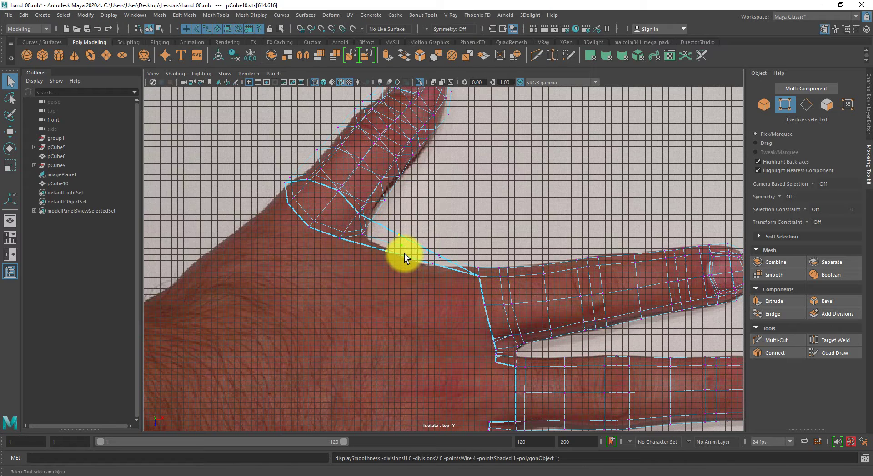
key(w)
drag(395, 246, 385, 257)
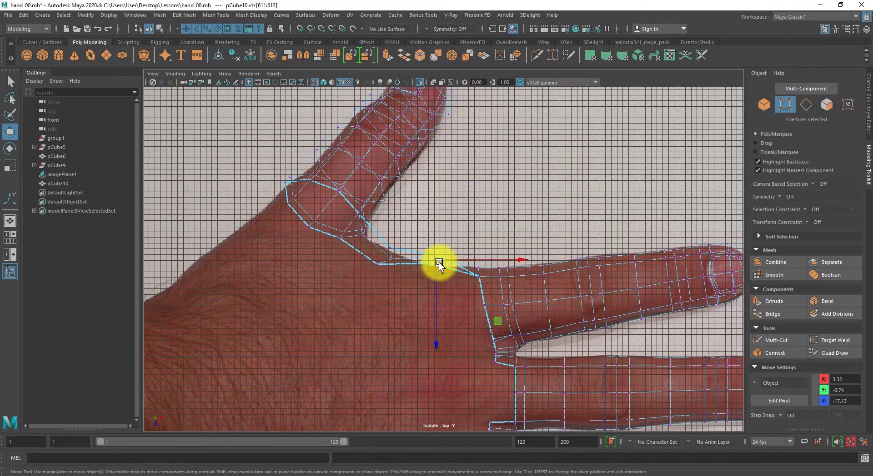
drag(439, 264, 433, 272)
Select all thumb vertices in perspective view, then rotate and move them to improve the thumb's orientation against the palm
right_drag(434, 272, 436, 253)
key(space)
drag(437, 249, 441, 228)
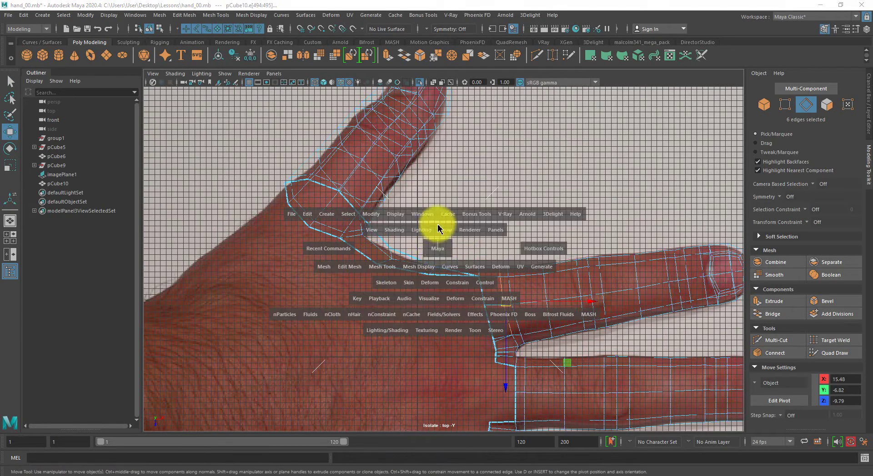
alt+drag(453, 272, 440, 249)
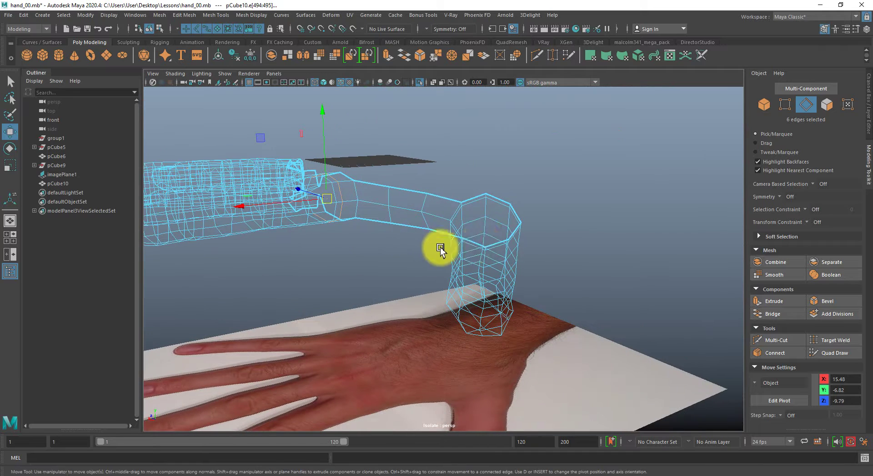
right_drag(516, 238, 460, 221)
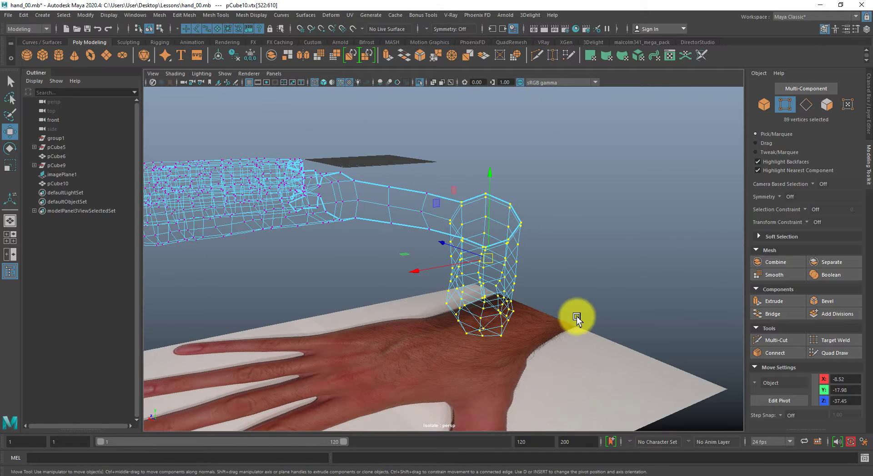
key(e)
drag(542, 256, 541, 243)
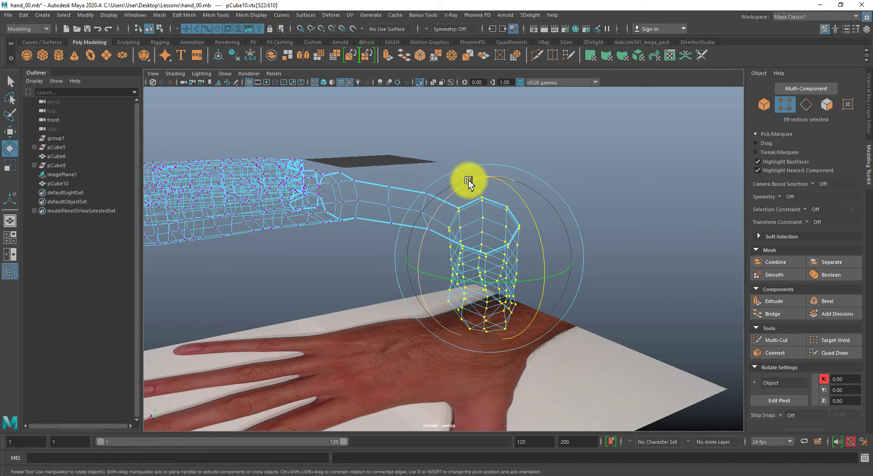
drag(468, 181, 458, 192)
drag(541, 220, 522, 208)
key(w)
drag(488, 179, 514, 233)
middle_drag(564, 243, 564, 241)
Rotate the selected thumb vertices in top view to align the thumb with the photo
alt+drag(564, 240, 311, 291)
key(space)
scroll(470, 272, down, 1)
alt+middle_drag(440, 225, 464, 278)
key(e)
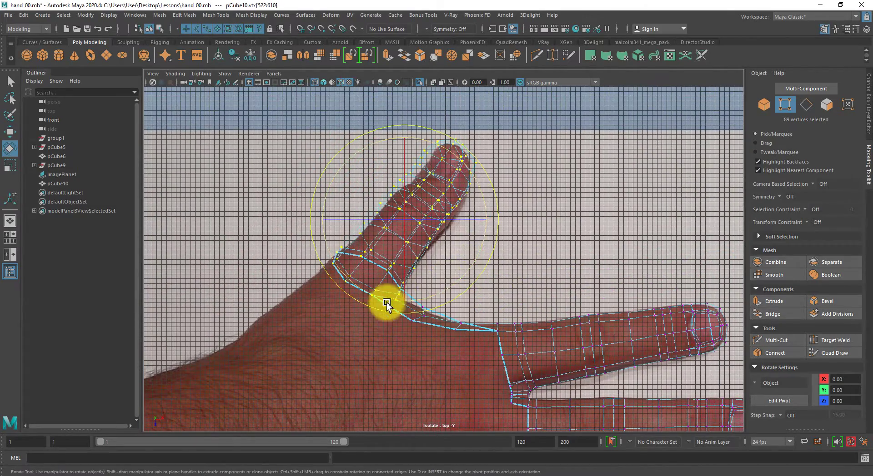
mouse_move(388, 298)
mouse_down()
mouse_move(378, 249)
mouse_move(523, 246)
mouse_move(494, 209)
mouse_move(487, 161)
mouse_up()
Display the model shaded and refine the thumb's rotation in perspective view
key(space)
key(w)
key(5)
key(e)
drag(491, 201, 396, 186)
key(w)
Delete all bridge faces between the thumb and the index finger
key(space)
scroll(434, 298, up, 1)
scroll(434, 299, up, 1)
right_drag(421, 317, 417, 335)
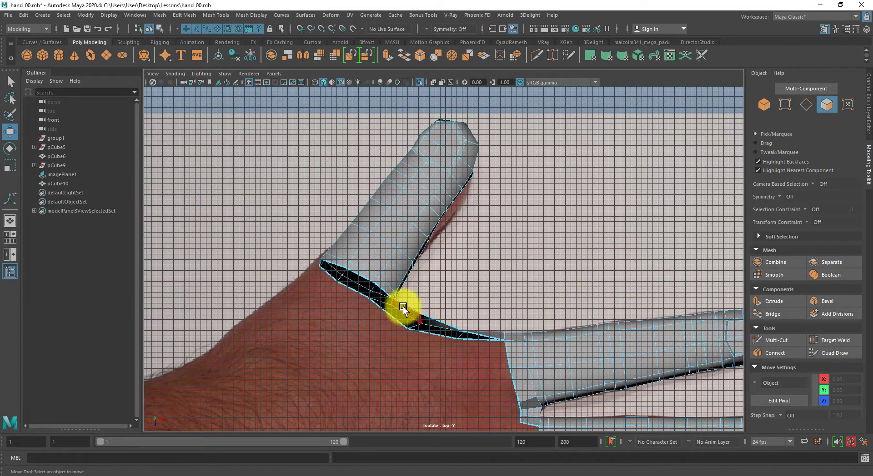
drag(403, 308, 456, 349)
key(Delete)
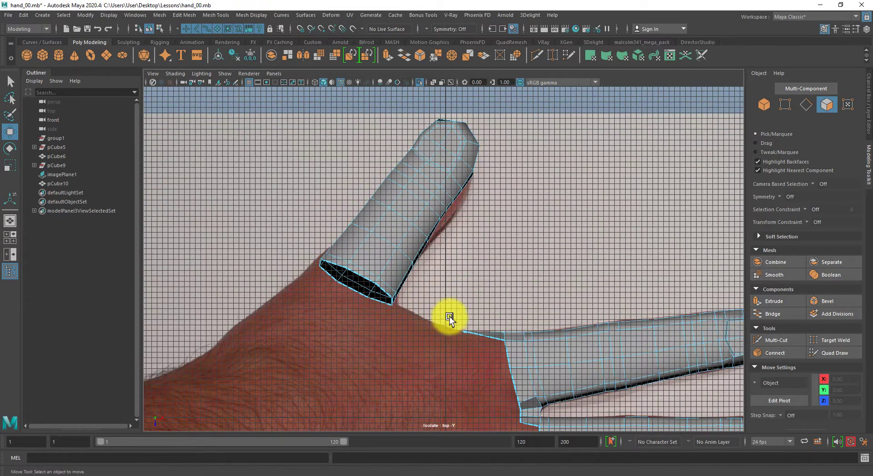
drag(449, 317, 479, 352)
key(Delete)
Extrude the thumb base's two border edges facing the index finger and move them close to the index finger's base
key(space)
mouse_move(414, 301)
mouse_down()
mouse_move(414, 250)
mouse_move(424, 310)
mouse_up()
alt+right_drag(424, 310, 479, 400)
alt+drag(430, 246, 474, 231)
right_drag(474, 230, 463, 196)
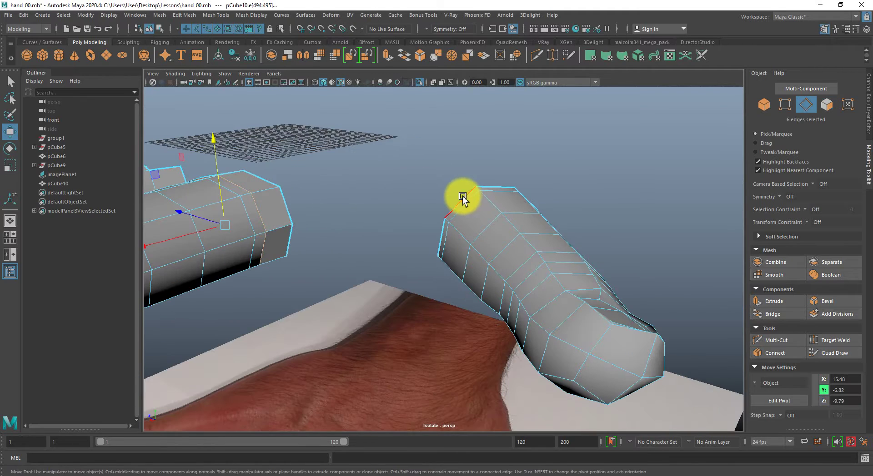
shift+click(440, 236)
key(ctrl+e)
key(w)
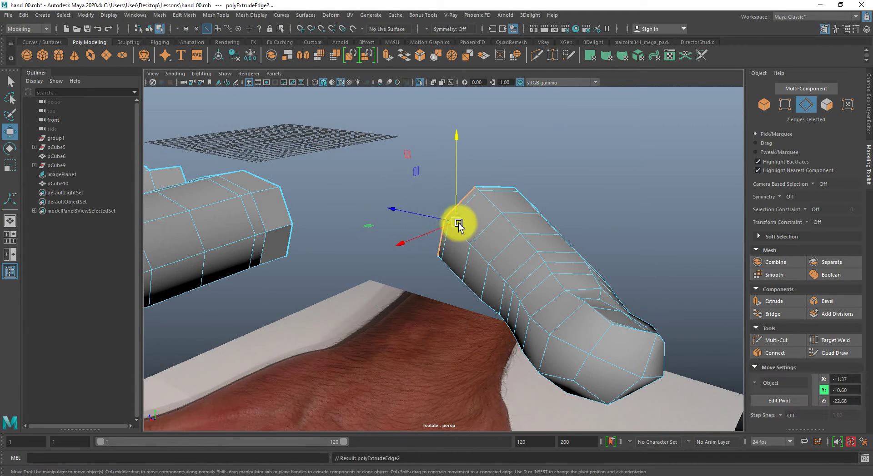
drag(458, 224, 335, 230)
Snap the three end vertices of the extruded thumb strip onto the matching border vertices of the index finger's base
key(F9)
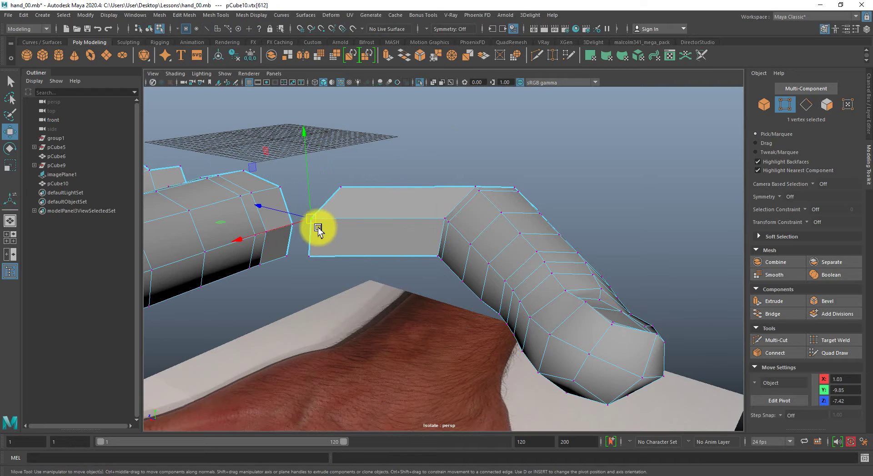
key(v)
middle_drag(321, 232, 293, 230)
drag(294, 250, 326, 264)
key(v)
middle_drag(325, 264, 300, 255)
drag(309, 155, 363, 209)
middle_drag(363, 209, 294, 202)
key(v)
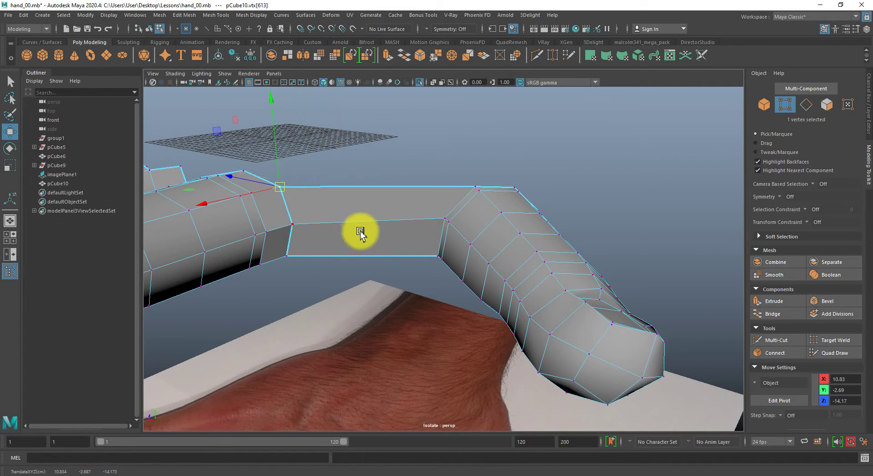
In top view, insert an edge loop across the middle of the thumb-index webbing with Multi-Cut
key(space)
drag(360, 232, 285, 220)
key(super)
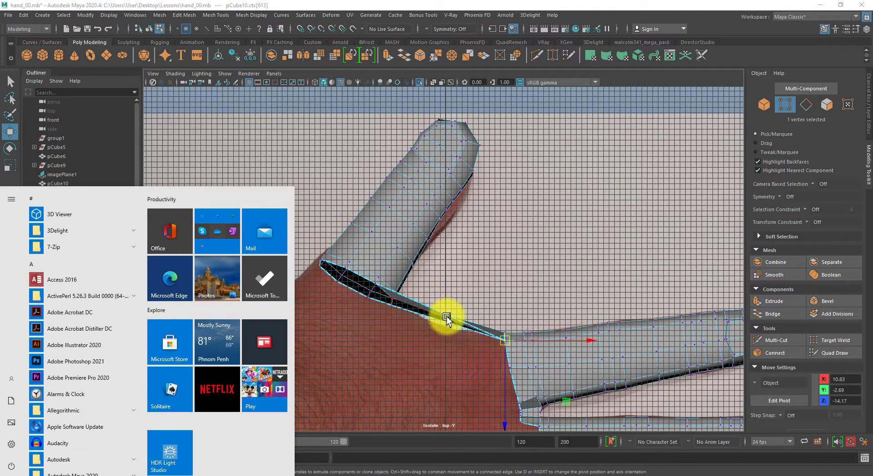
click(452, 312)
key(ctrl+shift+x)
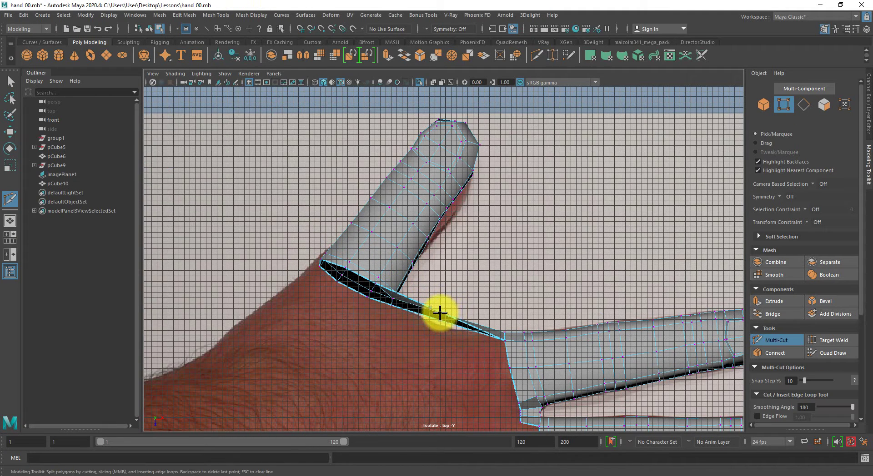
key(q)
Select the three vertices of the thumb-index webbing's middle loop and move them onto the photo's web contour in top view
drag(431, 298, 470, 352)
key(e)
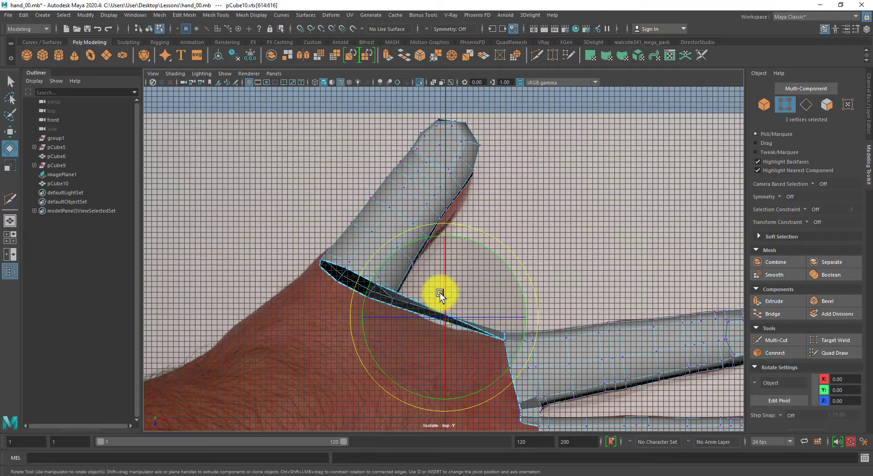
drag(441, 295, 413, 341)
key(w)
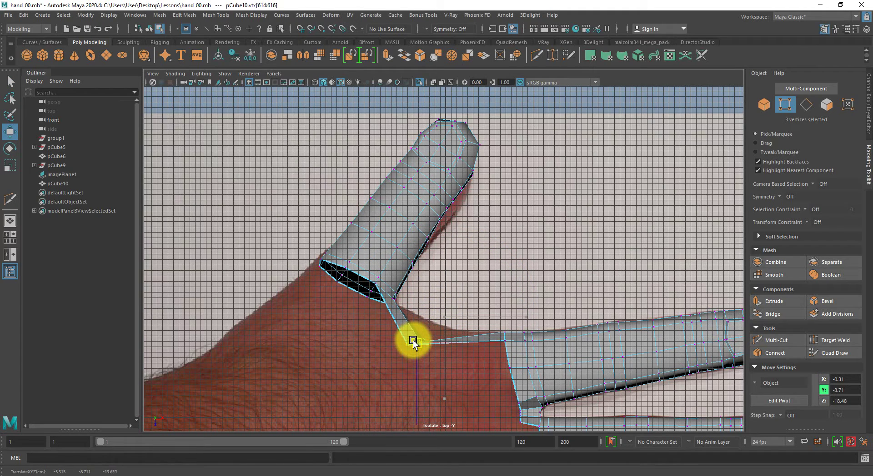
alt+right_drag(412, 344, 471, 426)
alt+middle_drag(496, 340, 509, 296)
drag(415, 322, 448, 286)
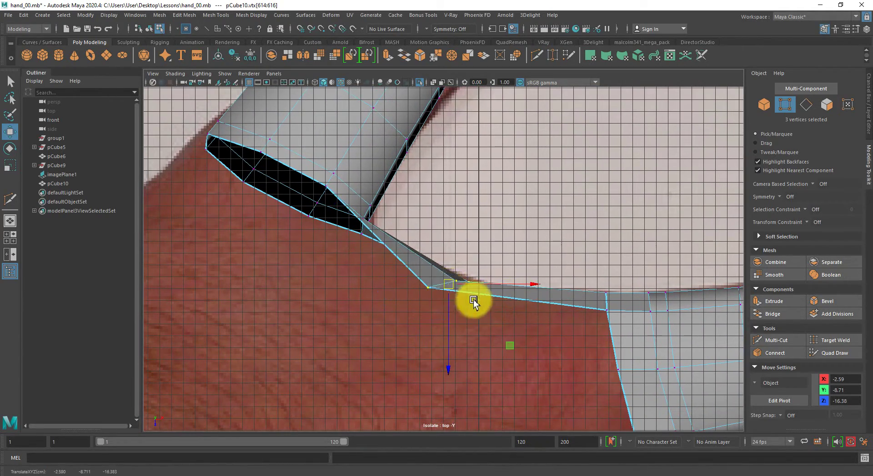
Adjust the webbing's middle loop in perspective and reposition its upper vertex to shape the curve between thumb and index finger
alt+right_drag(473, 300, 430, 290)
key(space)
drag(419, 289, 423, 262)
alt+drag(428, 273, 451, 276)
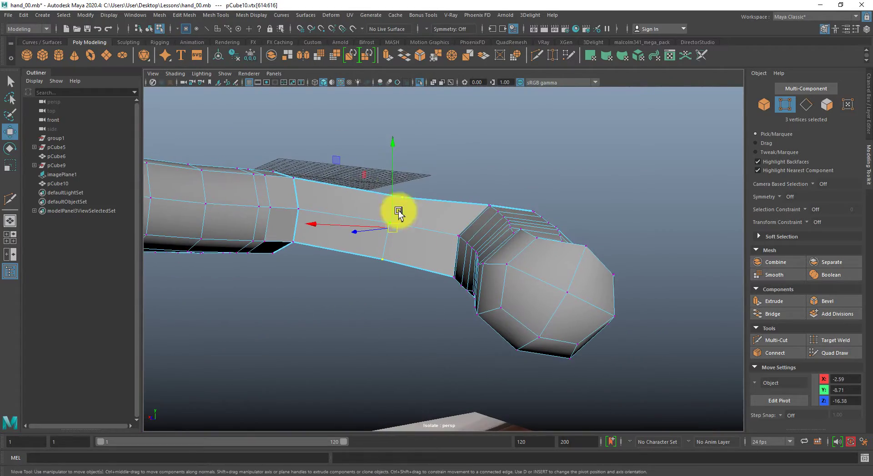
key(r)
drag(391, 150, 445, 258)
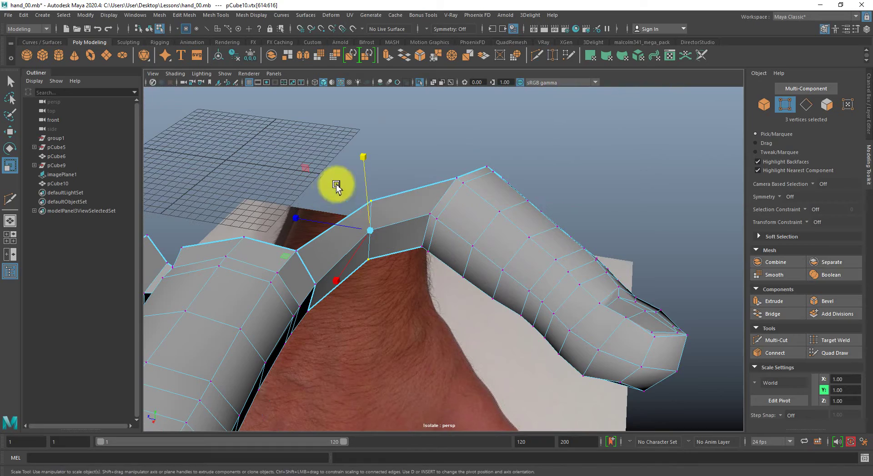
key(w)
alt+drag(370, 238, 395, 218)
middle_drag(394, 219, 387, 226)
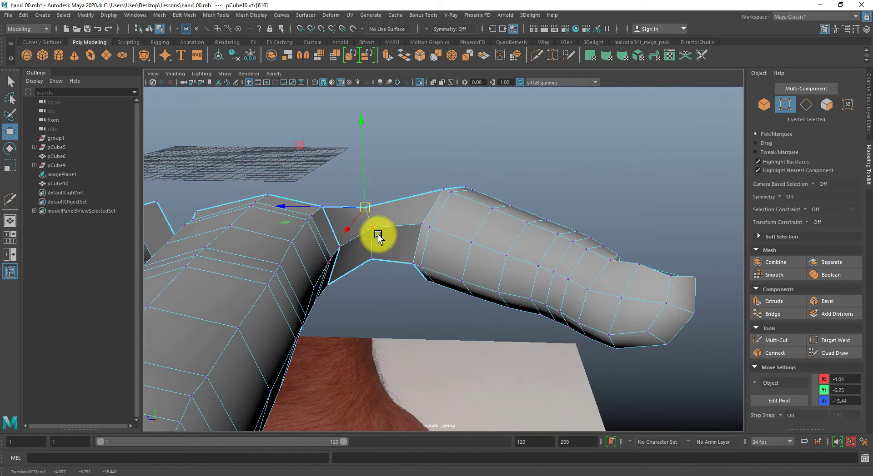
Reposition the lower vertex of the webbing's middle loop so the underside follows a smooth curve
click(369, 256)
alt+drag(409, 294, 346, 256)
middle_drag(392, 308, 392, 317)
alt+drag(392, 318, 324, 369)
middle_drag(531, 294, 534, 294)
alt+drag(540, 294, 432, 269)
alt+drag(406, 238, 397, 194)
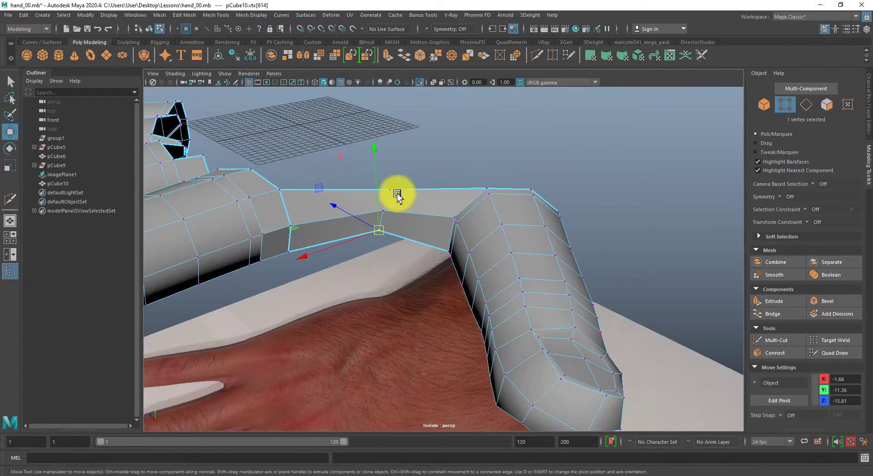
Bevel the webbing's middle edge loop with a fraction of 0.5 and one segment
key(F10)
click(392, 210)
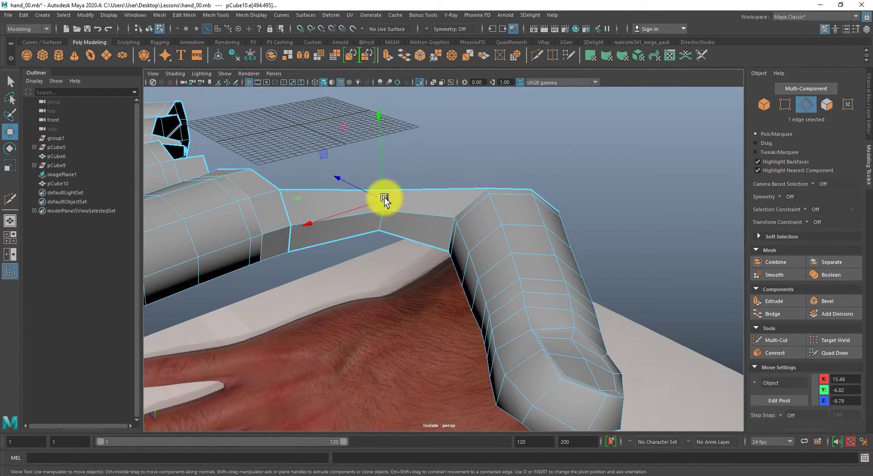
key(ctrl+b)
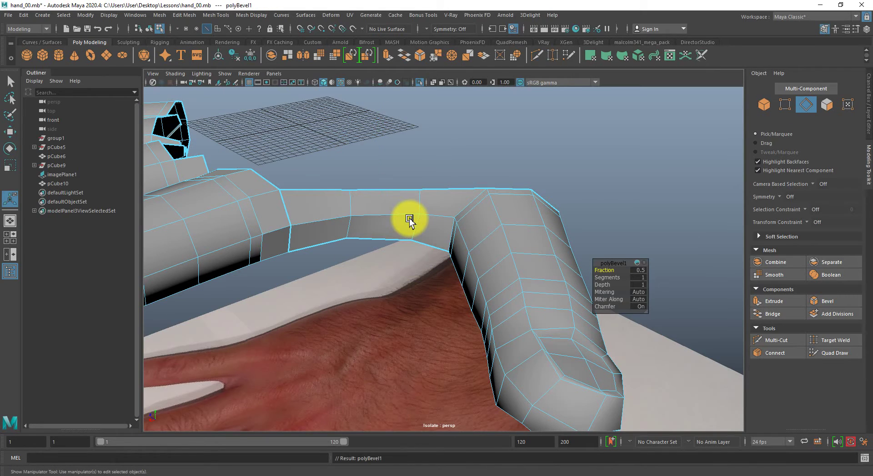
alt+drag(409, 219, 379, 264)
Examine the beveled webbing and the open finger bases against the hand photo in top view
key(space)
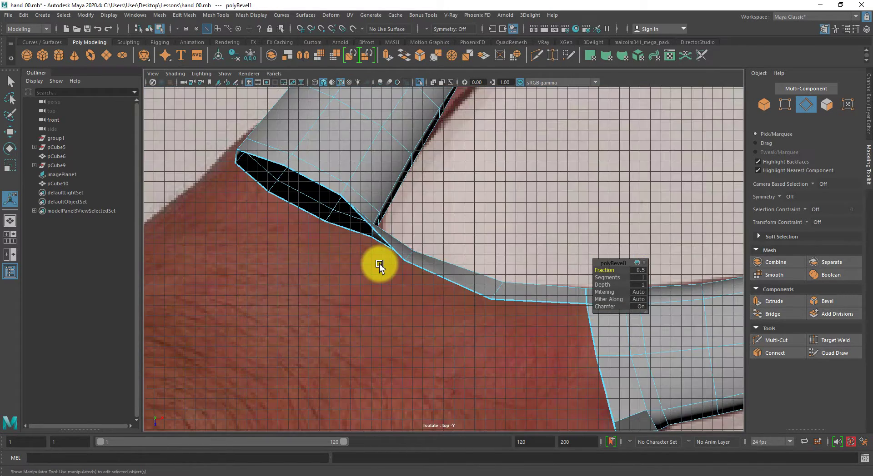
scroll(379, 265, down, 2)
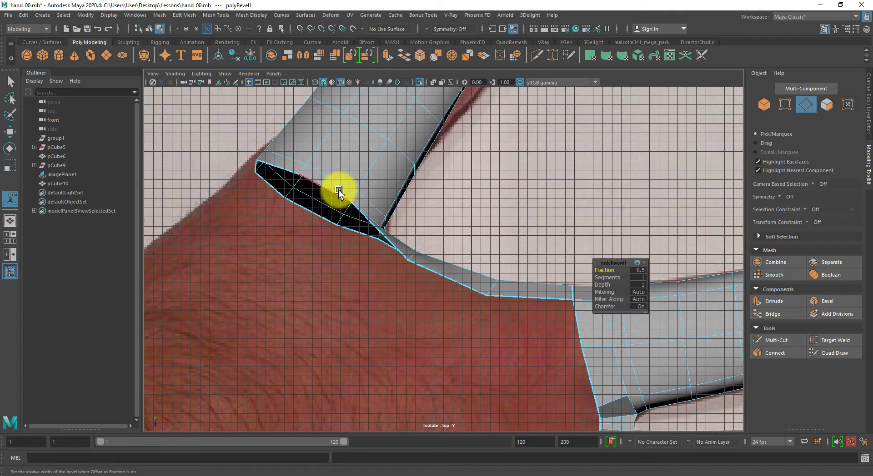
alt+middle_drag(308, 164, 398, 272)
alt+right_drag(410, 278, 363, 263)
alt+middle_drag(469, 314, 429, 214)
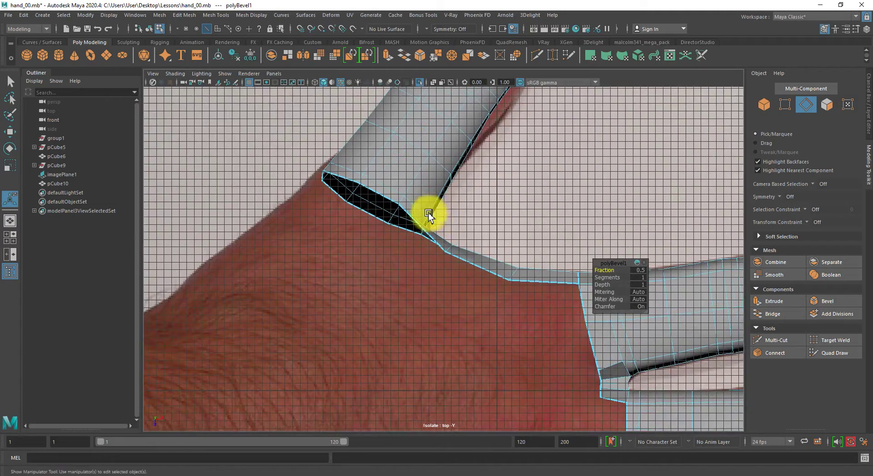
alt+right_drag(558, 288, 378, 263)
alt+middle_drag(529, 304, 441, 232)
alt+right_drag(440, 232, 508, 342)
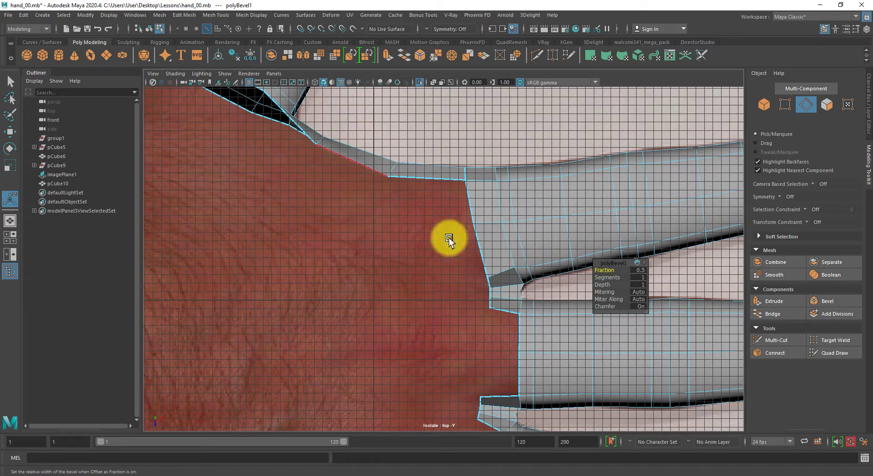
alt+right_drag(449, 239, 210, 250)
alt+middle_drag(479, 326, 513, 205)
Leave isolation mode and delete the old palm block covering the hand photo
key(ctrl+1)
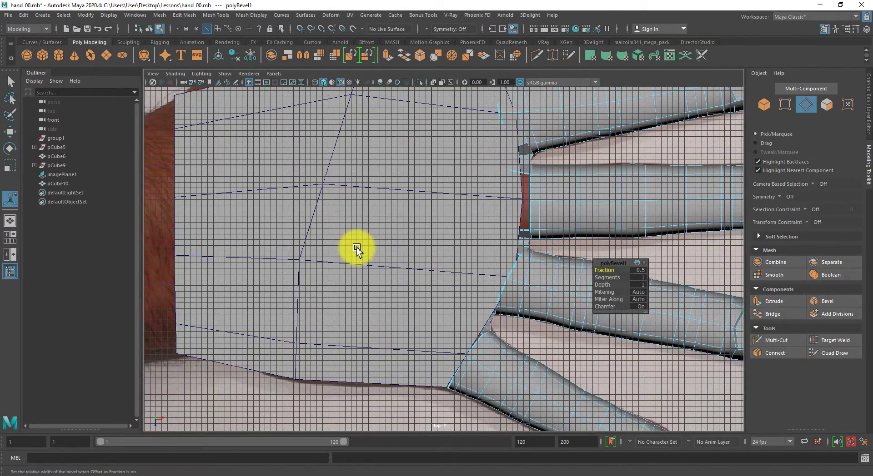
alt+right_drag(478, 271, 400, 203)
alt+middle_drag(400, 203, 406, 340)
right_drag(405, 340, 415, 291)
alt+middle_drag(380, 343, 424, 250)
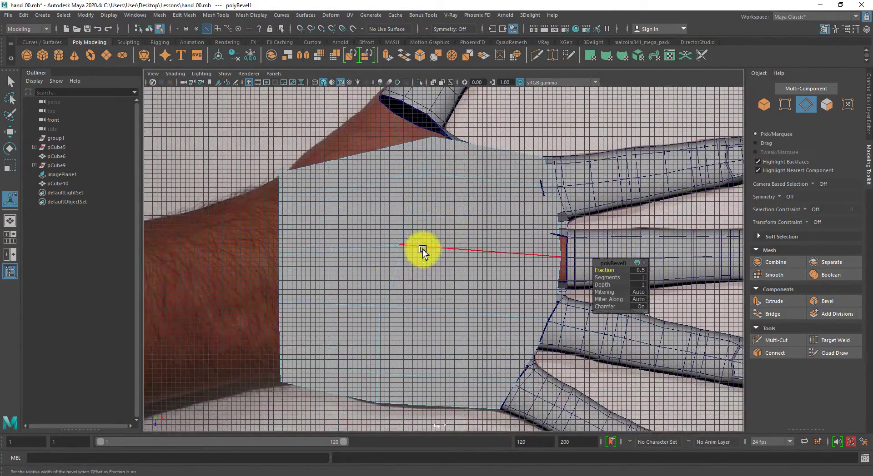
right_drag(423, 250, 468, 223)
key(q)
key(Delete)
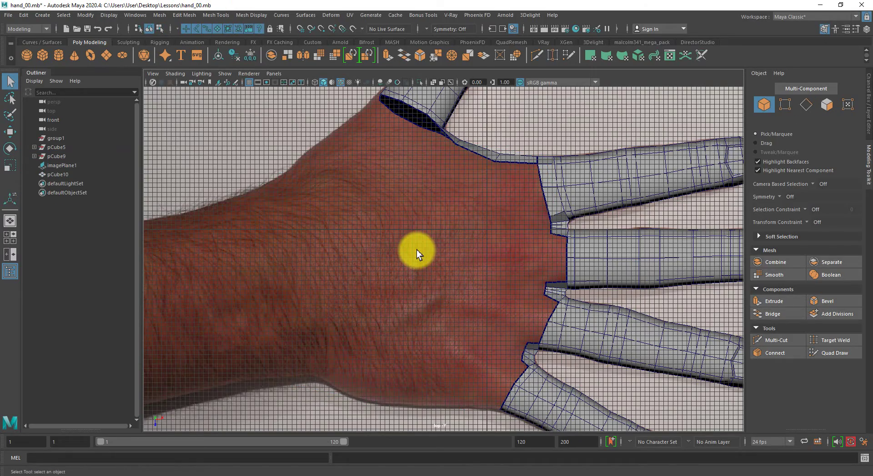
Select the joined finger mesh and switch it to edge selection in the perspective view
scroll(416, 250, down, 2)
scroll(542, 254, up, 3)
click(542, 233)
scroll(432, 269, up, 2)
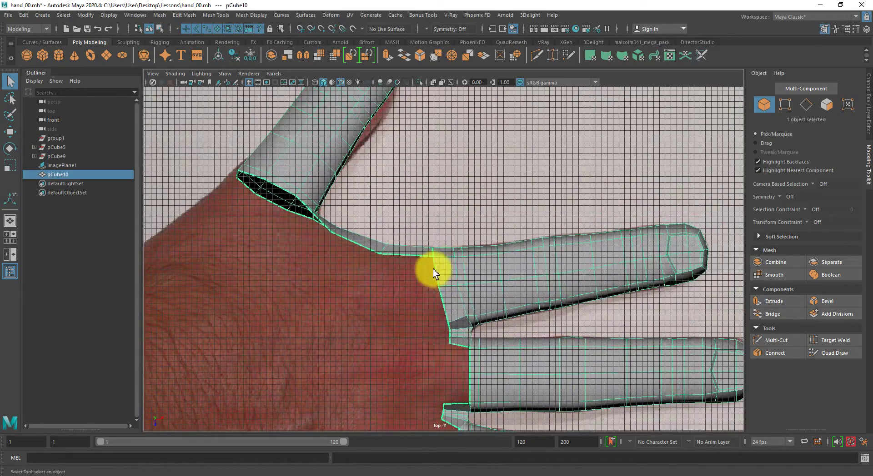
alt+drag(432, 270, 366, 236)
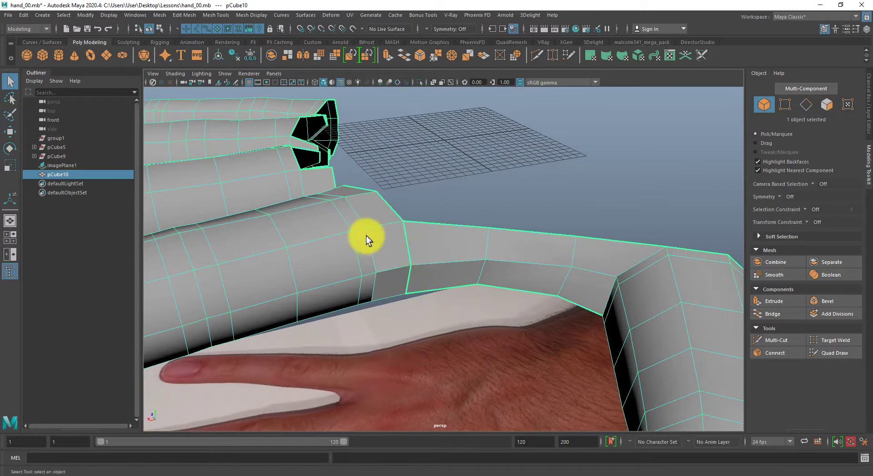
shift+right_drag(458, 243, 454, 179)
alt+drag(502, 243, 398, 313)
right_drag(435, 273, 439, 239)
key(q)
Extrude the webbing's three upper border edges and move them toward the palm in top view
click(442, 237)
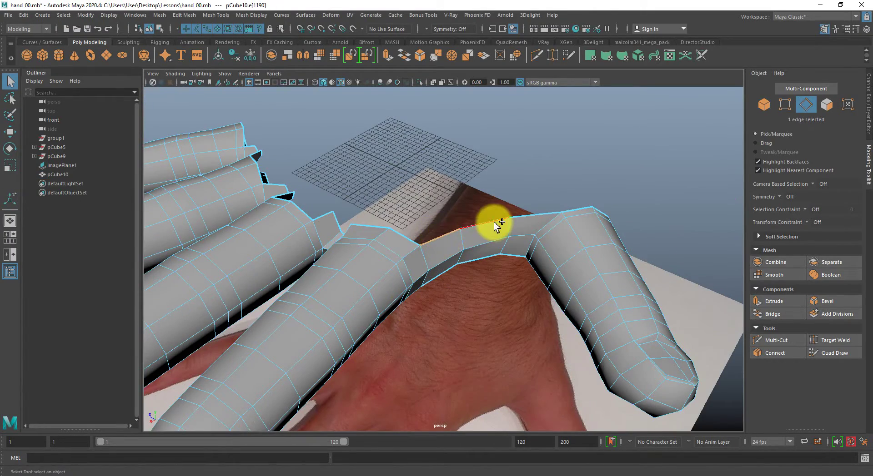
shift+click(522, 216)
key(space)
drag(518, 221, 518, 193)
alt+right_drag(515, 249, 328, 250)
alt+middle_drag(328, 250, 378, 208)
shift+right_drag(379, 208, 444, 203)
drag(444, 203, 425, 198)
key(r)
key(space)
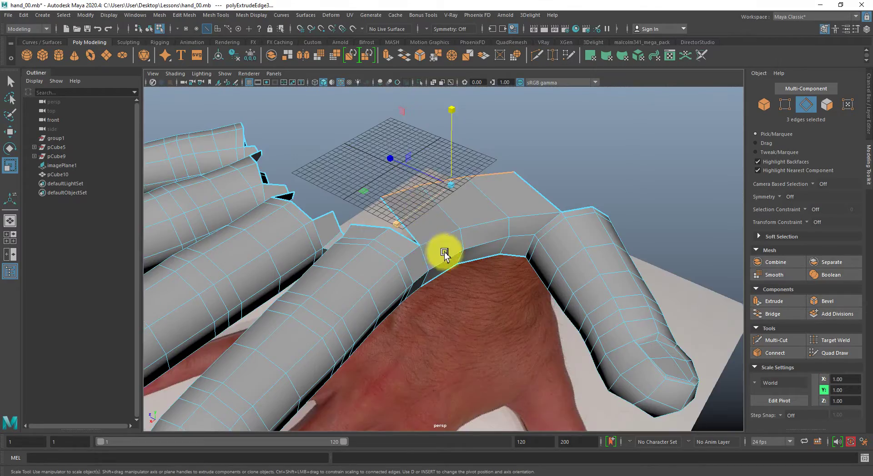
Raise the extruded edges and adjust a single edge of the strip to shape the back of the hand
alt+drag(445, 253, 308, 223)
key(w)
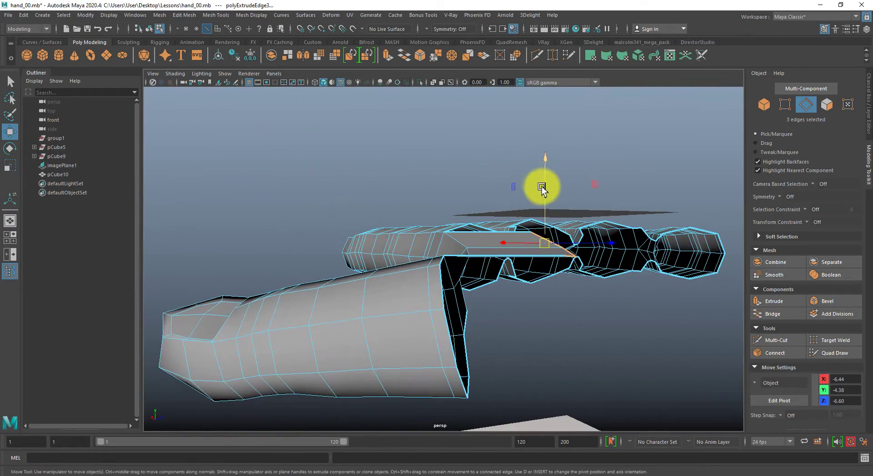
drag(545, 181, 546, 169)
alt+drag(545, 223, 543, 222)
alt+drag(490, 231, 454, 222)
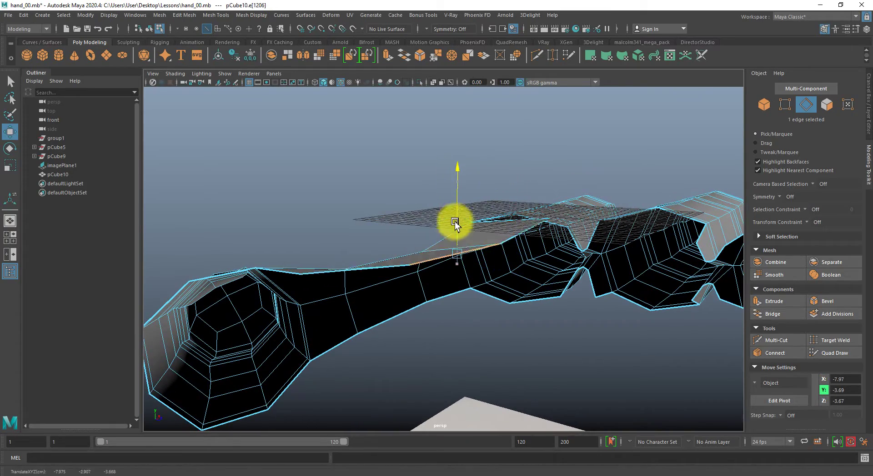
alt+drag(395, 232, 457, 259)
drag(602, 265, 620, 296)
alt+drag(505, 260, 467, 286)
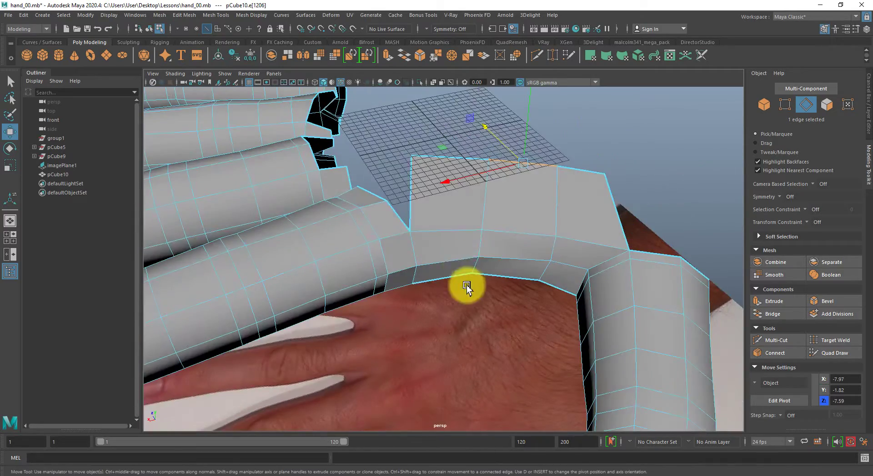
Snap the strip's end vertex beside the index finger onto the matching border vertex of the finger's base
key(F9)
click(409, 154)
drag(414, 156, 405, 175)
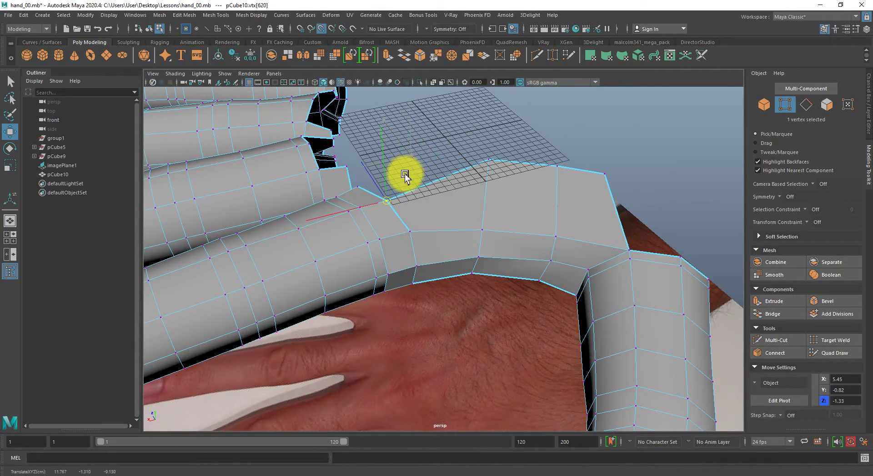
alt+drag(533, 248, 416, 259)
Reposition the strip's border vertices in top view to form an even curve from the thumb base to the index finger
key(space)
key(space)
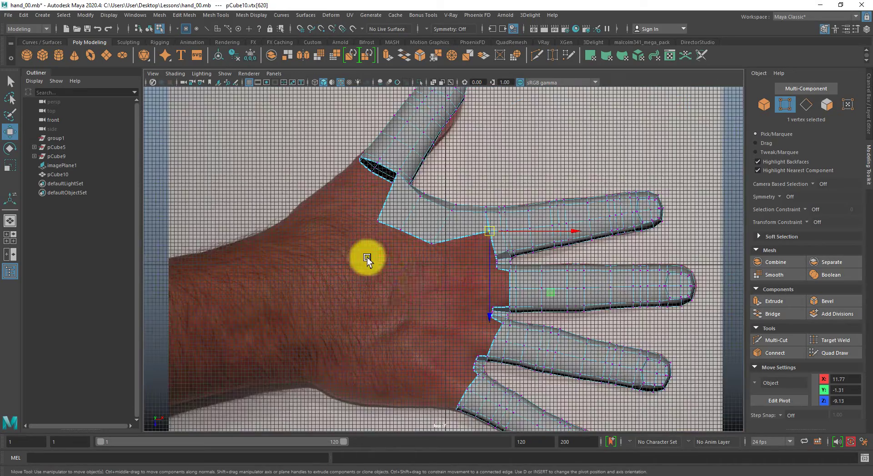
alt+right_drag(440, 286, 449, 374)
drag(434, 246, 381, 203)
click(397, 227)
click(372, 218)
alt+middle_drag(400, 207, 403, 267)
alt+right_drag(404, 267, 427, 392)
drag(344, 254, 419, 345)
drag(375, 273, 357, 253)
click(361, 257)
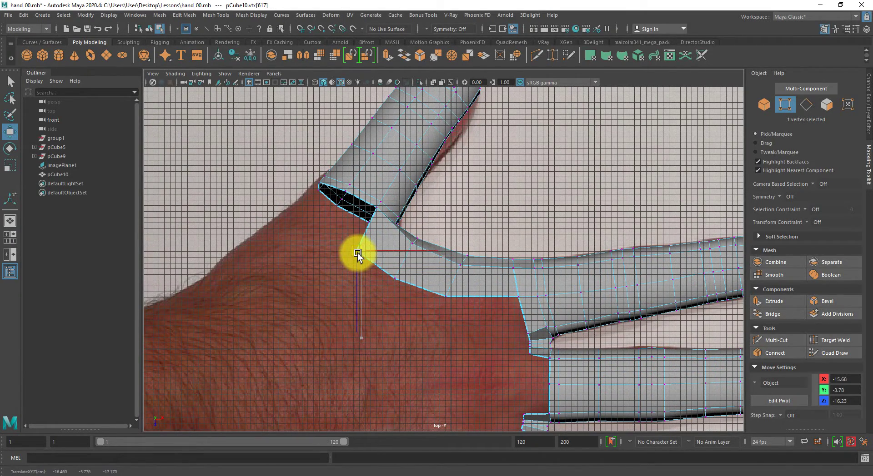
alt+middle_drag(494, 293, 465, 284)
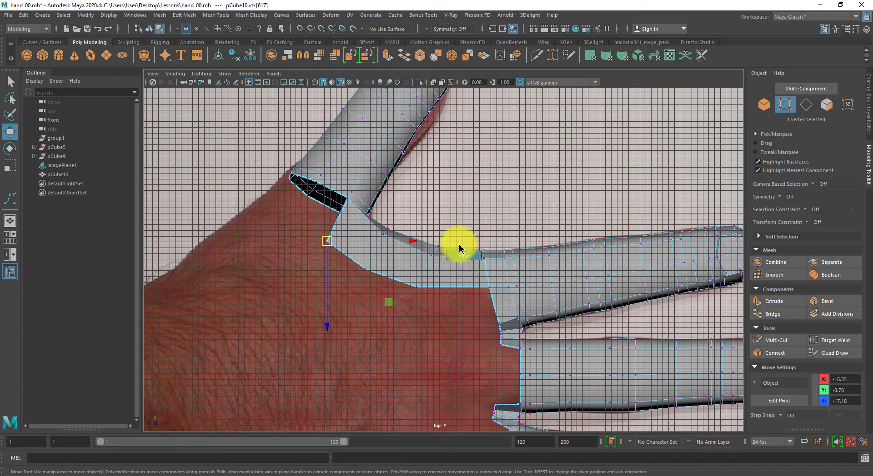
Extrude the strip's border edge beside the index finger toward the middle finger and adjust its height
click(391, 277)
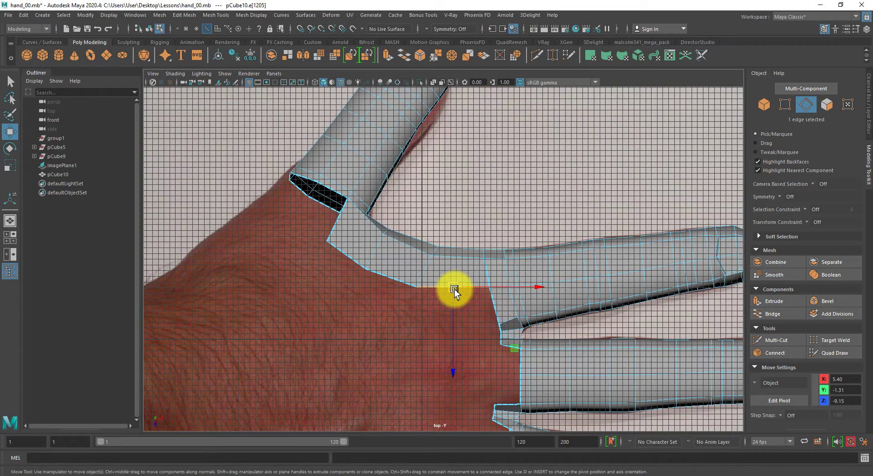
key(ctrl+e)
key(w)
drag(455, 290, 478, 209)
key(space)
middle_drag(490, 283, 487, 288)
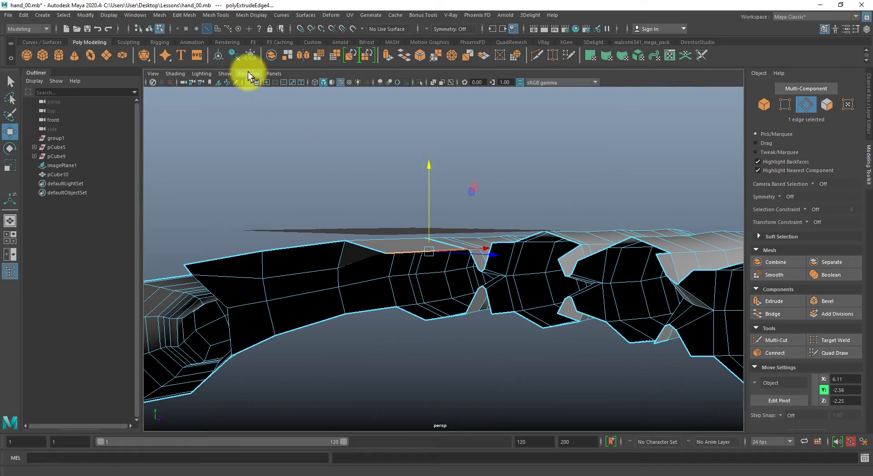
Hide the viewport grid and place the new face's corner vertex against the index finger's base border
alt+drag(382, 212, 366, 170)
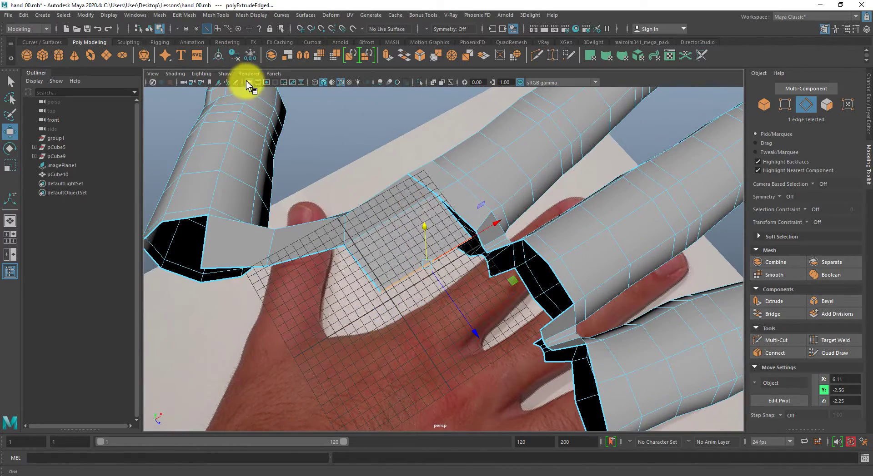
alt+drag(423, 260, 361, 242)
key(F9)
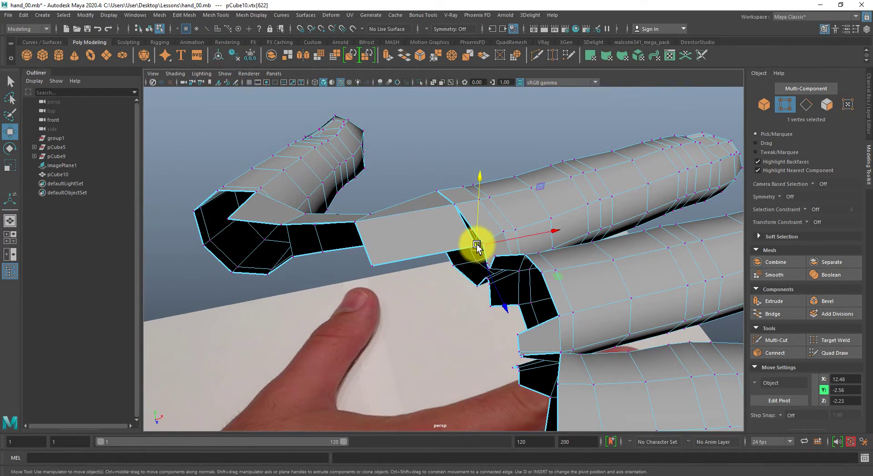
alt+drag(480, 244, 475, 220)
Merge the overlapping vertices where the palm strip meets the index finger's base
mouse_move(480, 220)
right_down()
mouse_move(477, 178)
mouse_move(483, 221)
mouse_move(476, 220)
right_up()
drag(395, 183, 502, 266)
shift+right_drag(455, 210, 482, 138)
Return to object selection, delete the hand mesh's construction history, and save the scene
key(q)
key(F8)
key(alt+shift+d)
key(ctrl+s)
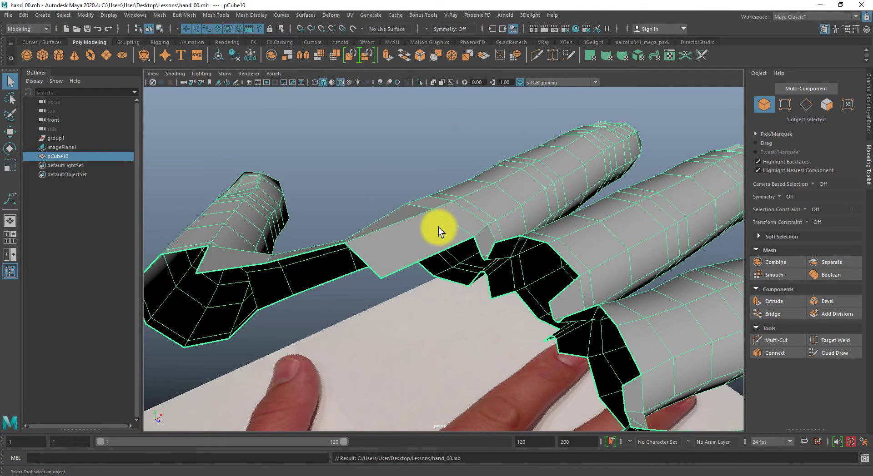
In the top view, shift the palm strip's middle border vertex and the corner vertex at the thumb's base over the photo
key(space)
drag(439, 228, 372, 241)
key(F9)
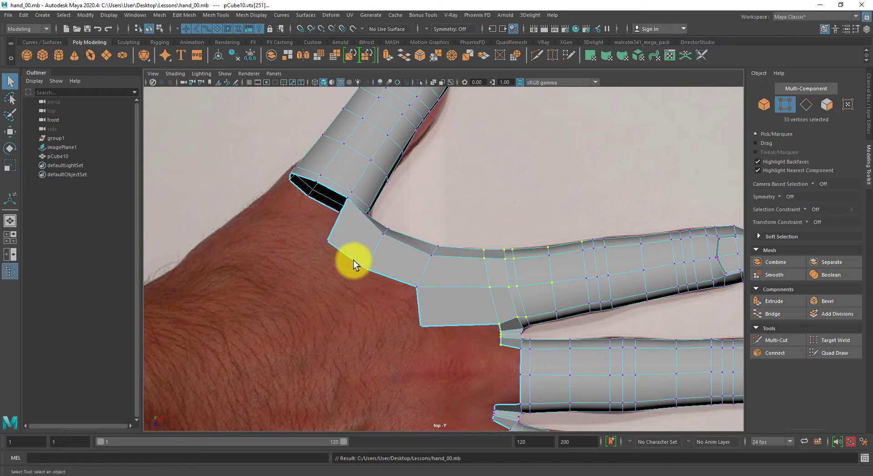
click(366, 272)
key(w)
drag(368, 266, 369, 268)
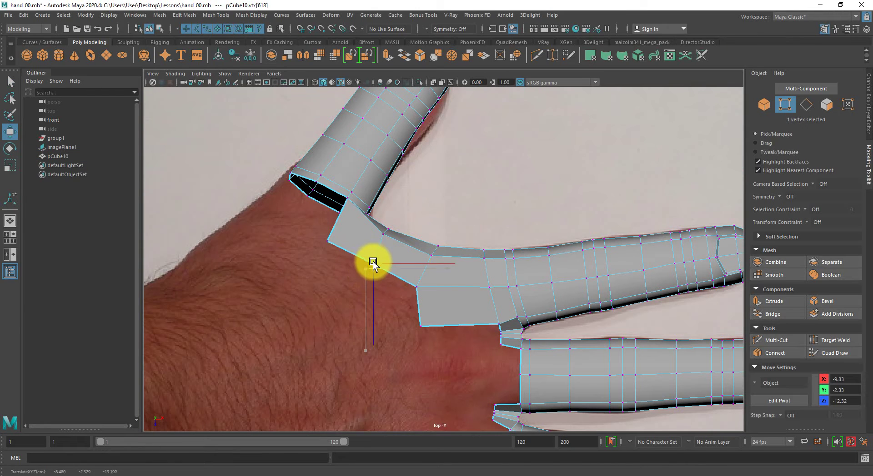
click(347, 199)
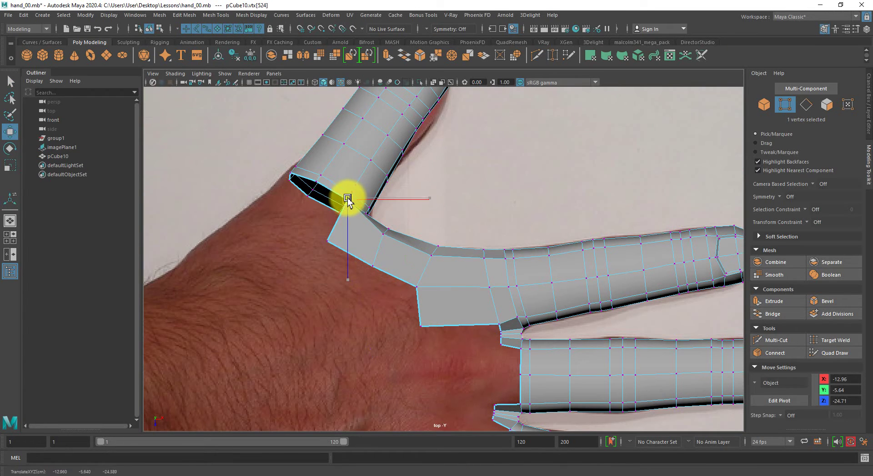
key(space)
drag(343, 209, 356, 195)
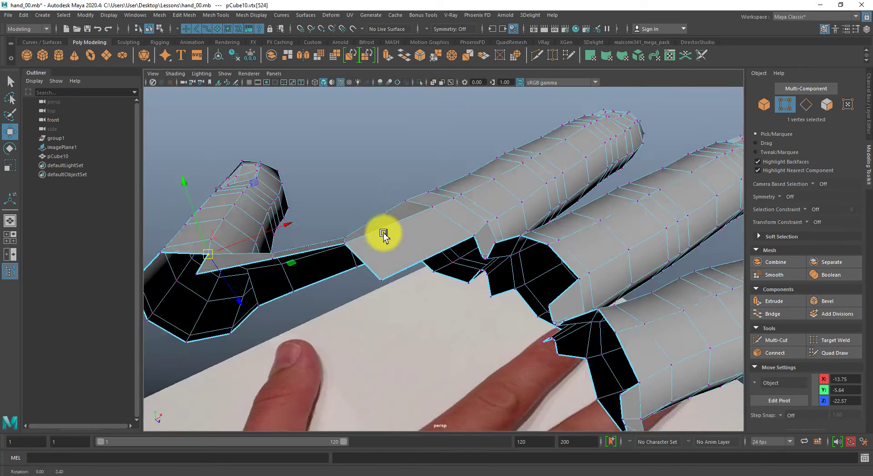
Turn on X-ray shading and move the webbing vertices at the thumb's base to follow the hand outline in the photo
key(space)
alt+drag(384, 235, 303, 254)
alt+middle_drag(351, 254, 366, 337)
alt+right_drag(366, 337, 518, 446)
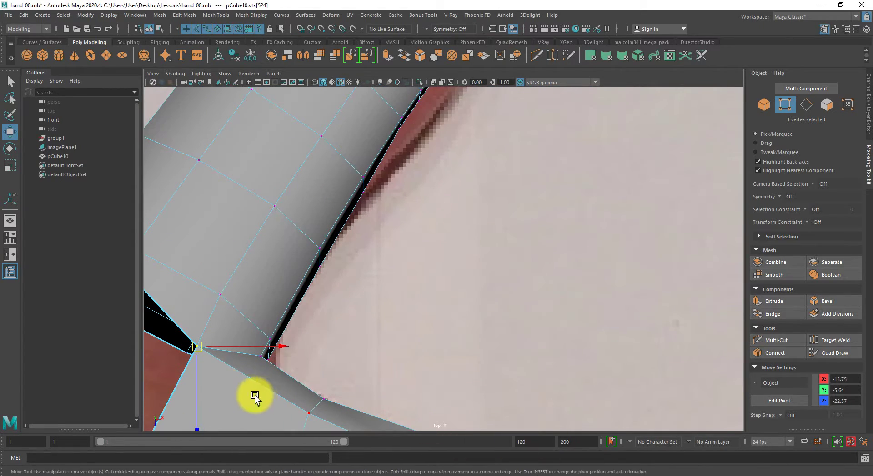
click(433, 82)
scroll(427, 155, down, 2)
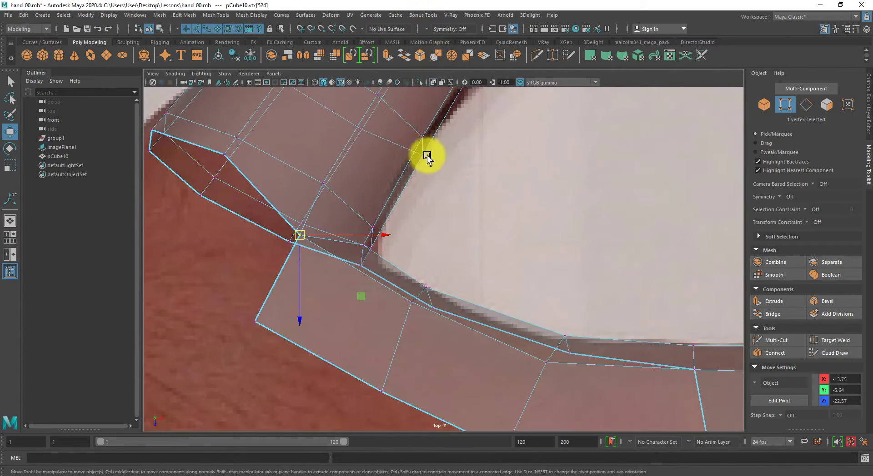
drag(339, 281, 374, 269)
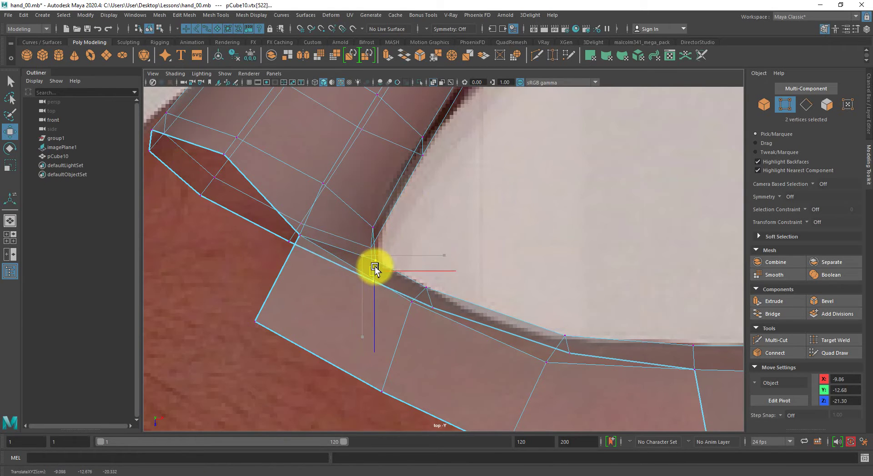
drag(362, 218, 383, 216)
alt+middle_drag(336, 211, 342, 241)
drag(315, 195, 354, 242)
drag(329, 215, 336, 202)
drag(364, 277, 390, 303)
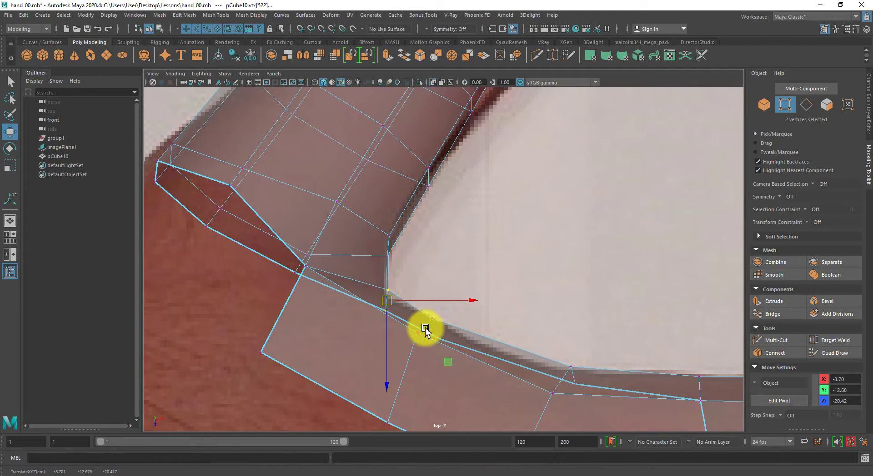
Move the two groups of webbing vertices between the thumb and index finger to fit the photo's outline
alt+middle_drag(542, 345, 537, 234)
drag(412, 161, 468, 265)
middle_drag(447, 256, 446, 262)
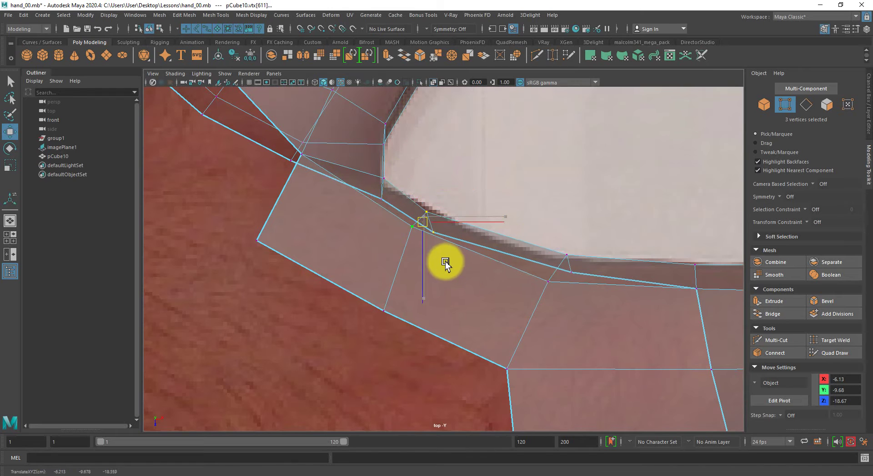
alt+right_drag(461, 269, 404, 256)
drag(476, 238, 545, 288)
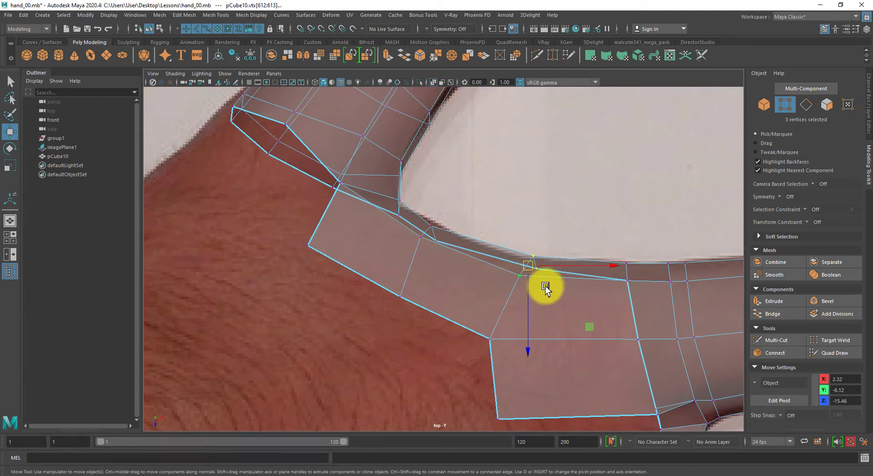
middle_drag(544, 288, 543, 292)
Align the webbing's underside border vertices with the upper row of vertices from the index finger to the thumb
click(576, 299)
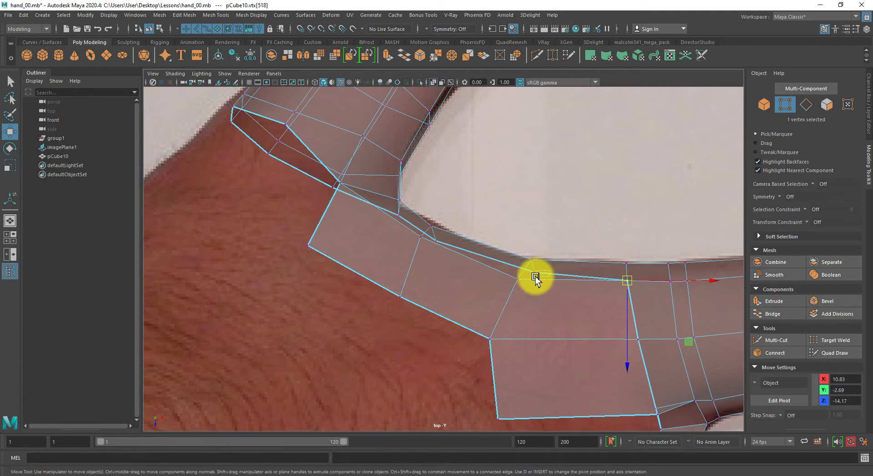
drag(534, 274, 531, 283)
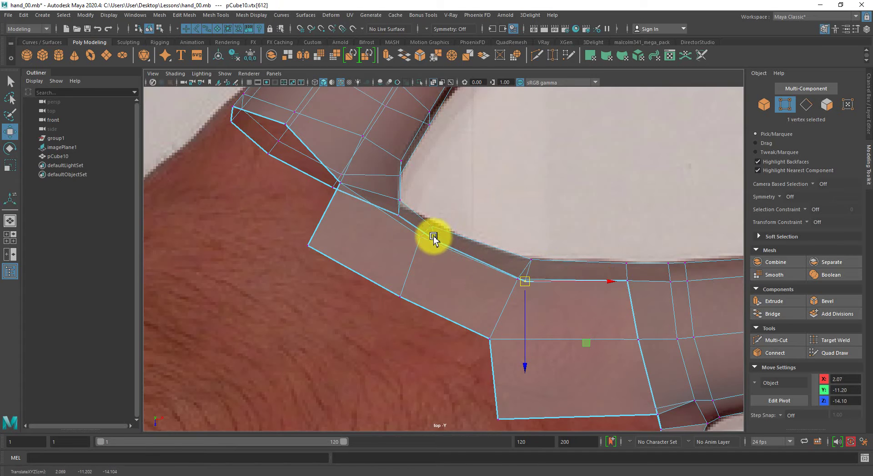
drag(431, 236, 442, 249)
middle_drag(440, 265, 425, 260)
drag(382, 206, 403, 227)
middle_drag(404, 242, 390, 245)
alt+right_drag(498, 263, 470, 283)
key(space)
drag(505, 286, 428, 286)
key(space)
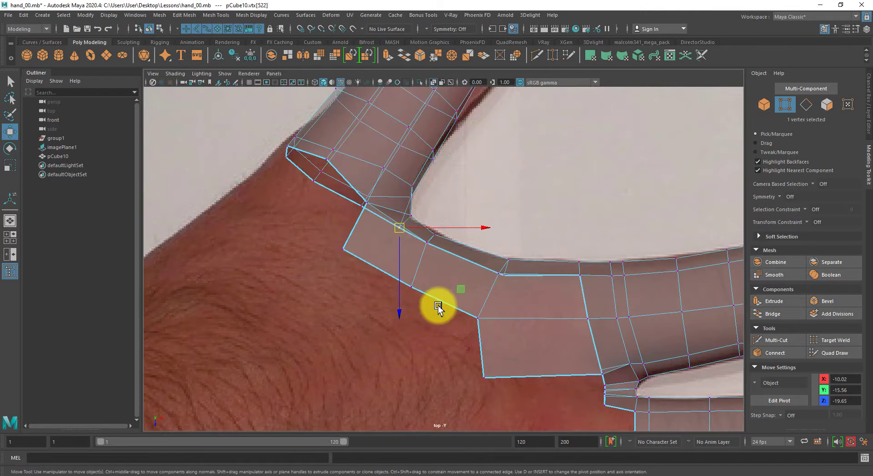
Shift the palm strip's two inner corner vertices below the index finger's base toward the finger to even out the faces
drag(465, 310, 483, 330)
middle_drag(484, 326, 497, 321)
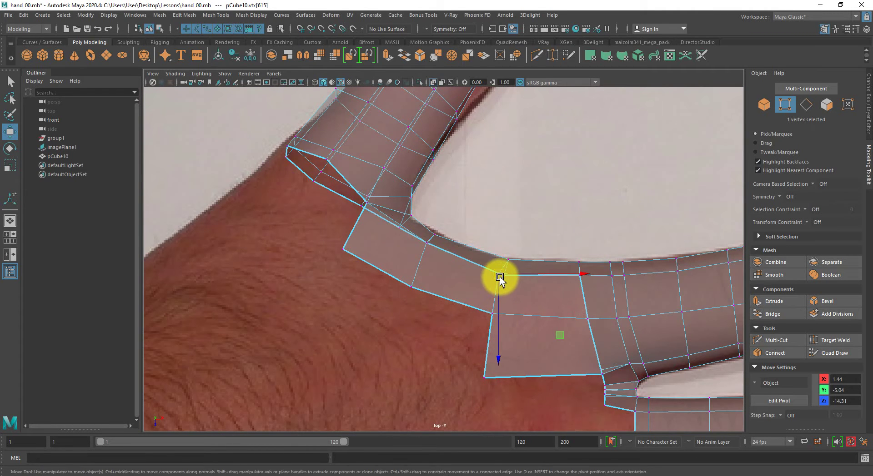
click(484, 377)
middle_drag(485, 377, 493, 371)
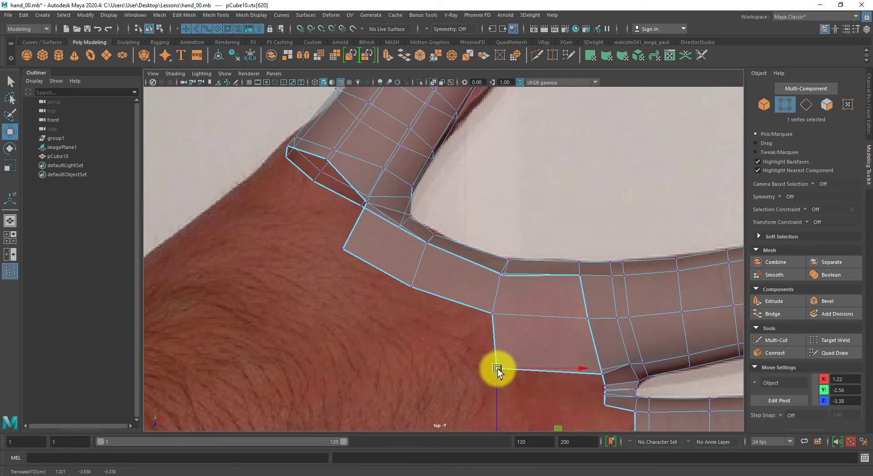
Lower the vertex at the index finger's base to about Y -3.21 in perspective, and turn off X-ray shading
alt+drag(498, 371, 641, 267)
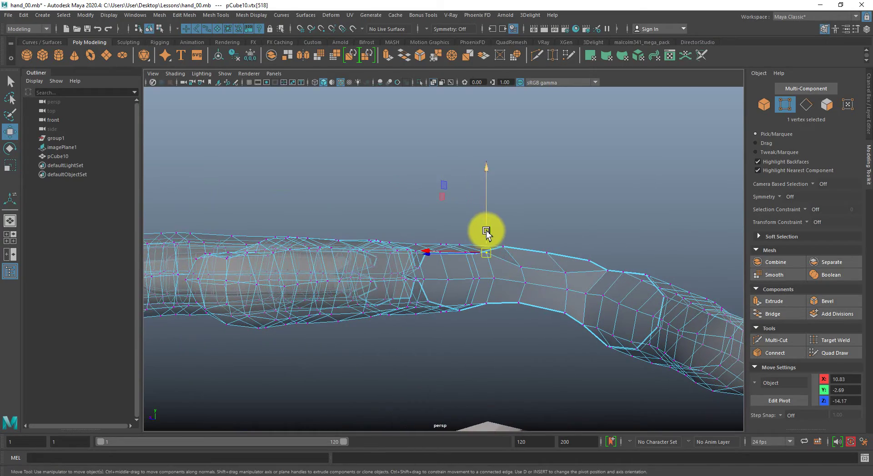
drag(486, 231, 401, 254)
click(432, 84)
key(space)
scroll(482, 301, up, 1)
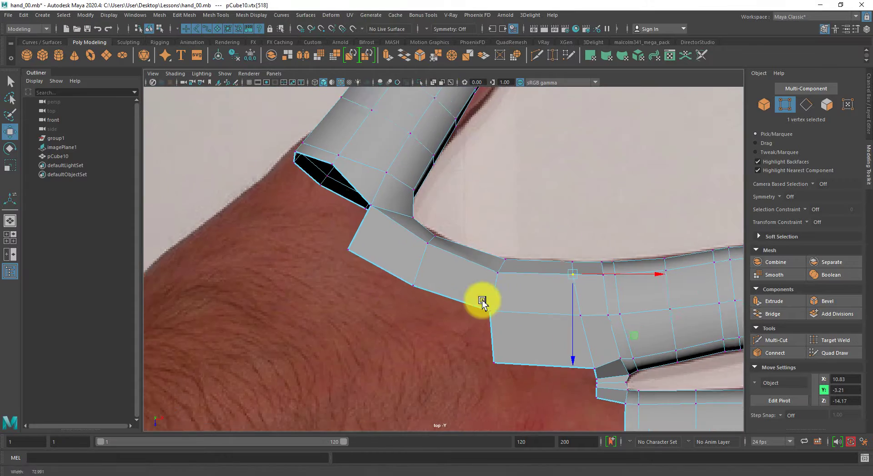
Extrude the strip's border edge below the index finger across the palm to the pinky-side outline of the hand
scroll(482, 301, down, 2)
alt+middle_drag(443, 317, 421, 146)
scroll(421, 146, down, 3)
right_drag(462, 191, 468, 164)
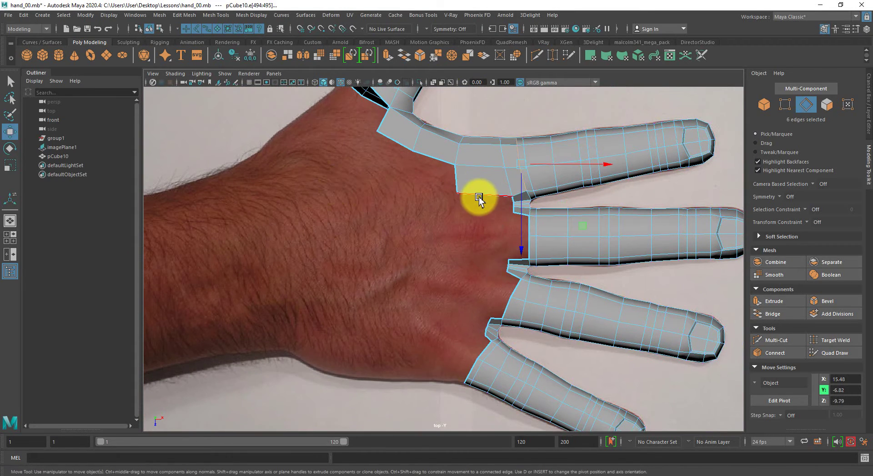
key(ctrl+e)
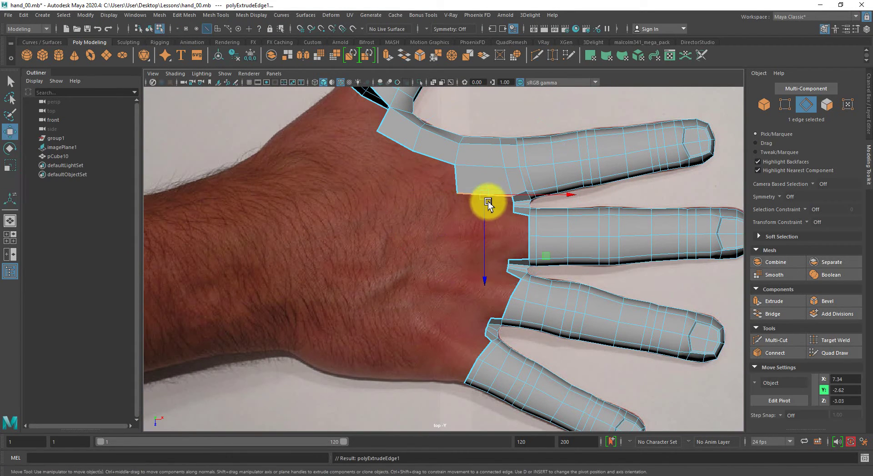
drag(487, 200, 429, 384)
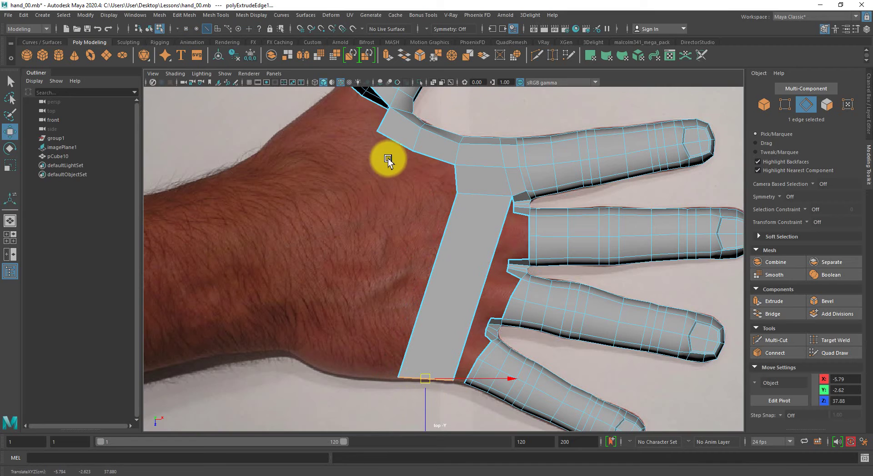
Extrude the strip's edge nearest the thumb across to the pinky-side outline and rotate its end to match the photo
click(388, 138)
key(ctrl+e)
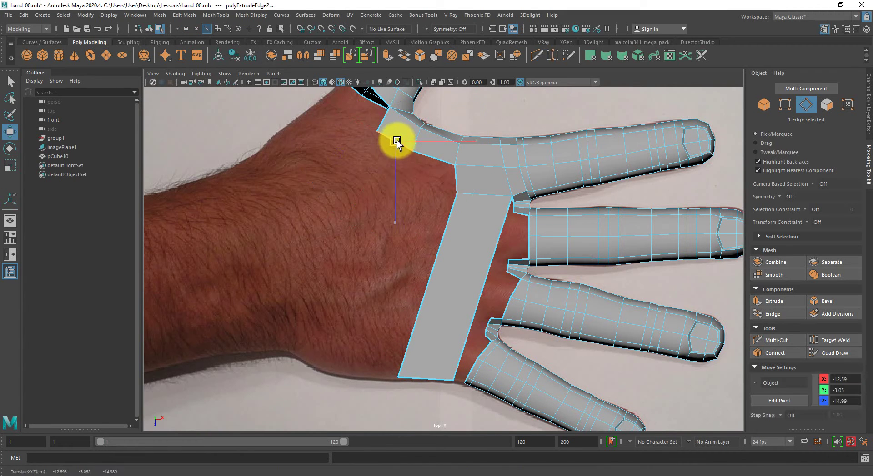
drag(397, 141, 327, 366)
key(e)
drag(389, 336, 392, 321)
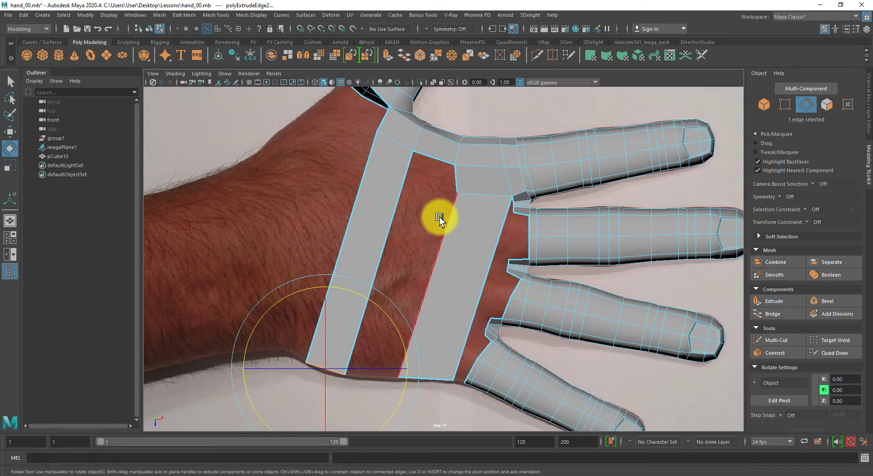
Bridge the short border edges beside the index finger's base, and bridge the facing long edges of the two palm strips
key(q)
click(399, 187)
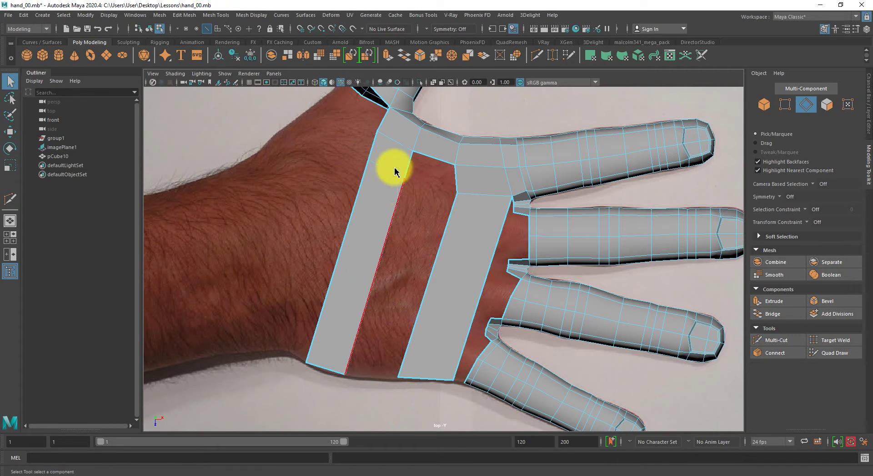
shift+click(454, 177)
shift+right_drag(512, 173, 505, 304)
key(q)
click(426, 274)
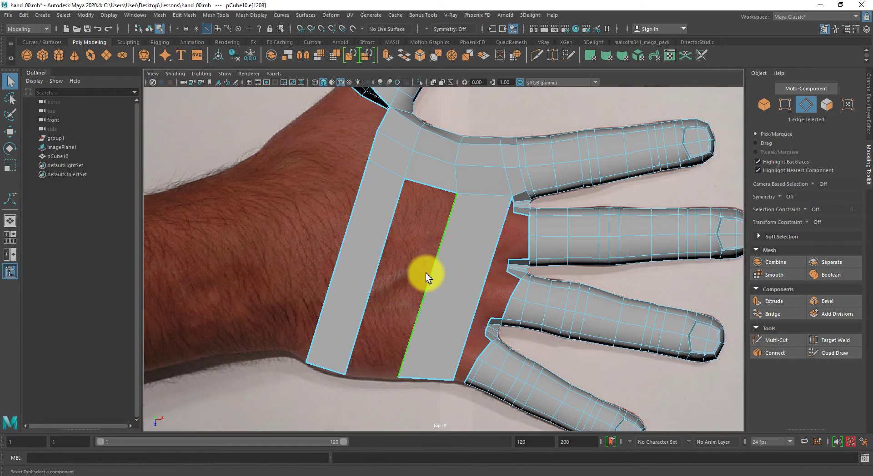
shift+click(383, 270)
key(g)
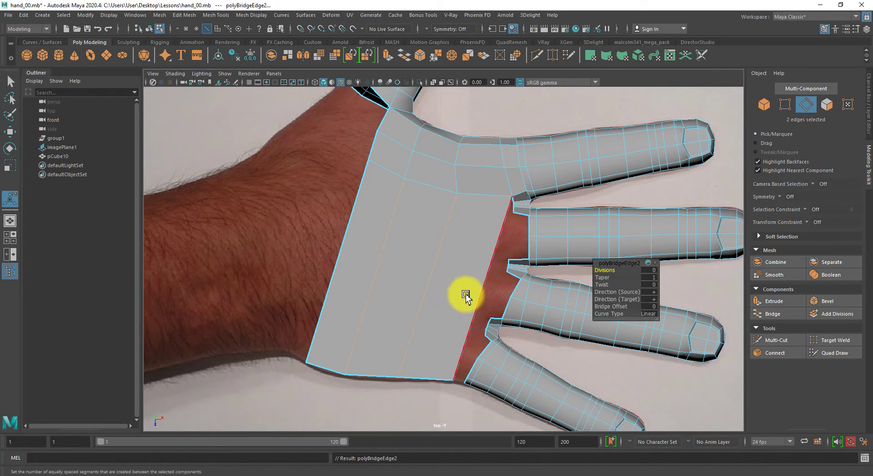
Move the palm mesh's pinky-side border vertices toward the fingers, spacing the long edges along the hand outline
alt+right_drag(494, 303, 423, 272)
alt+middle_drag(416, 259, 452, 312)
key(space)
drag(452, 312, 214, 329)
key(space)
alt+middle_drag(367, 363, 383, 272)
right_drag(434, 290, 307, 305)
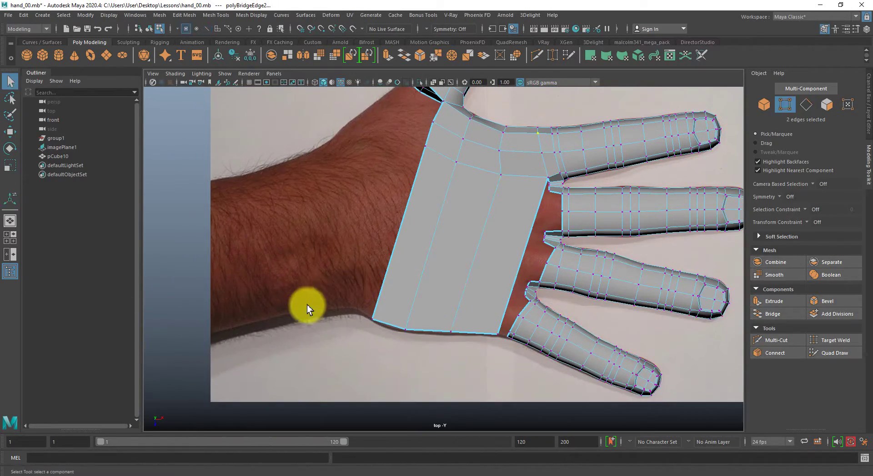
key(w)
drag(393, 325, 477, 332)
click(450, 334)
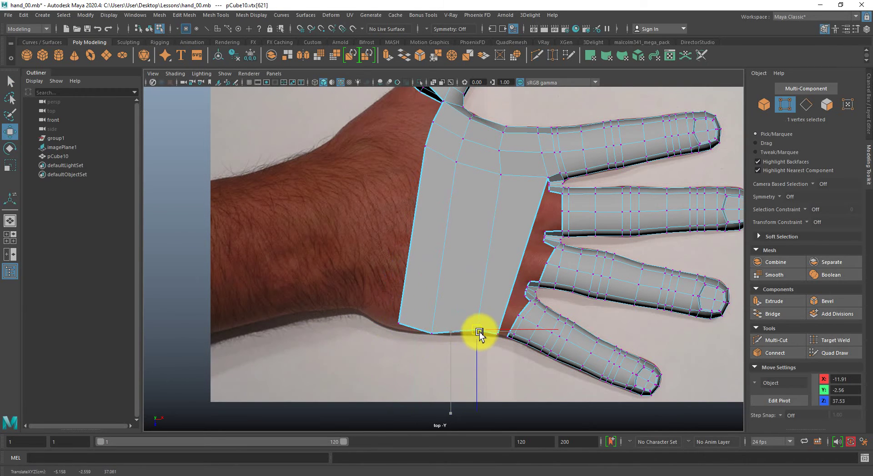
Nudge the two vertices along the edge line near the index finger's base toward the finger
click(499, 152)
drag(499, 152, 503, 149)
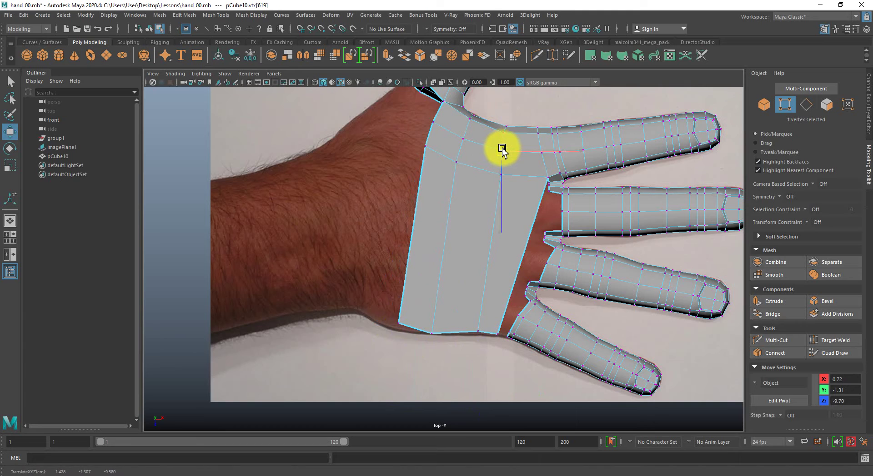
click(506, 129)
click(502, 101)
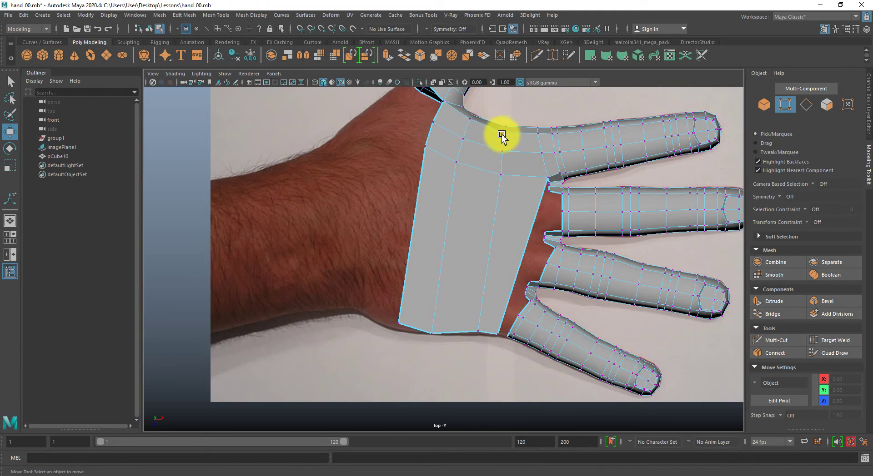
click(503, 132)
drag(502, 132, 507, 134)
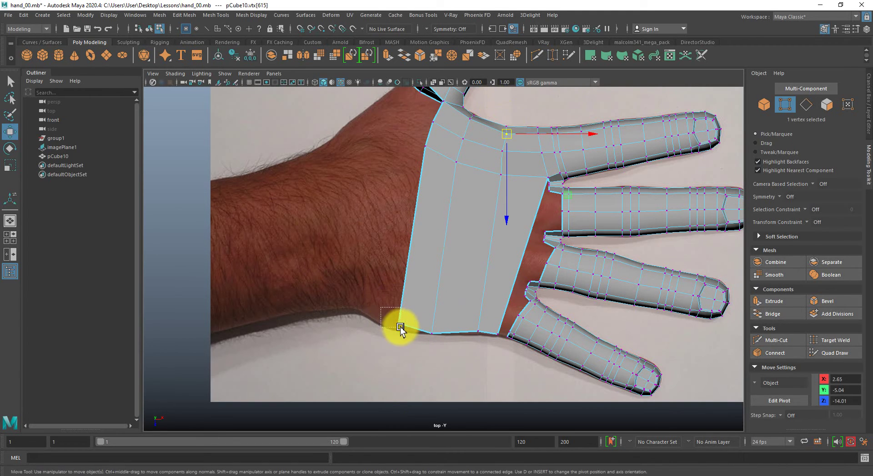
Align the palm's pinky-side border vertices with the photo outline and place the end vertex at the pinky's base corner
drag(400, 327, 401, 328)
drag(400, 327, 400, 334)
drag(473, 323, 480, 341)
drag(478, 332, 500, 341)
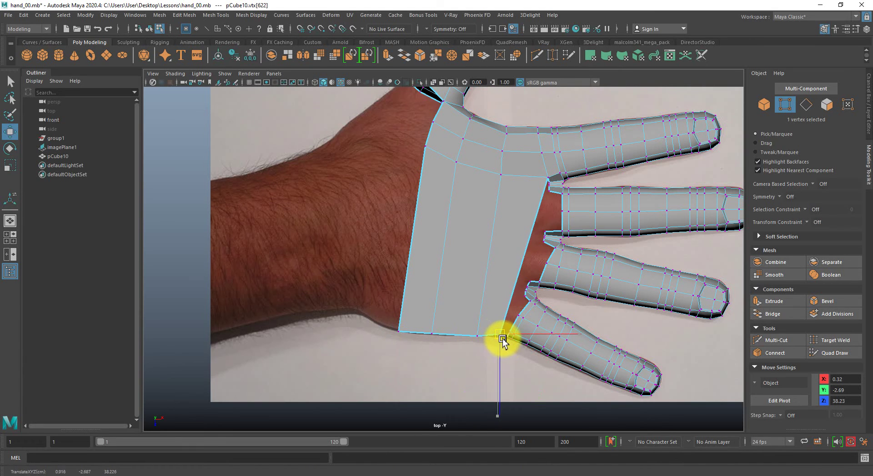
drag(509, 342, 508, 339)
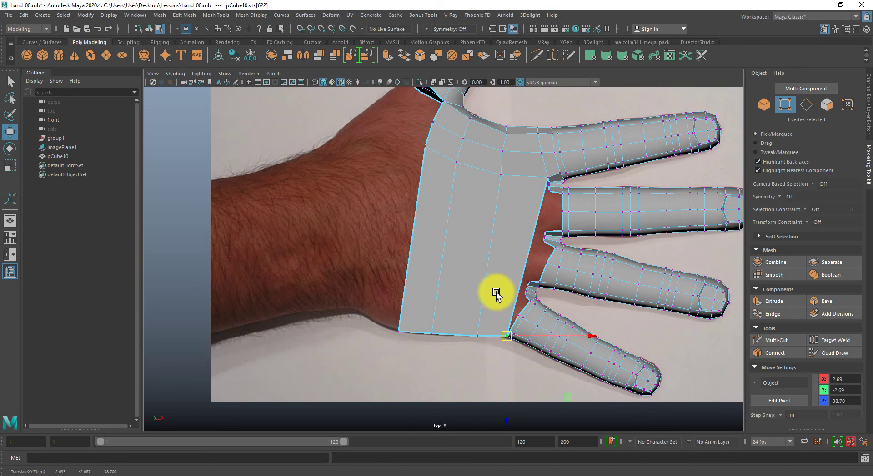